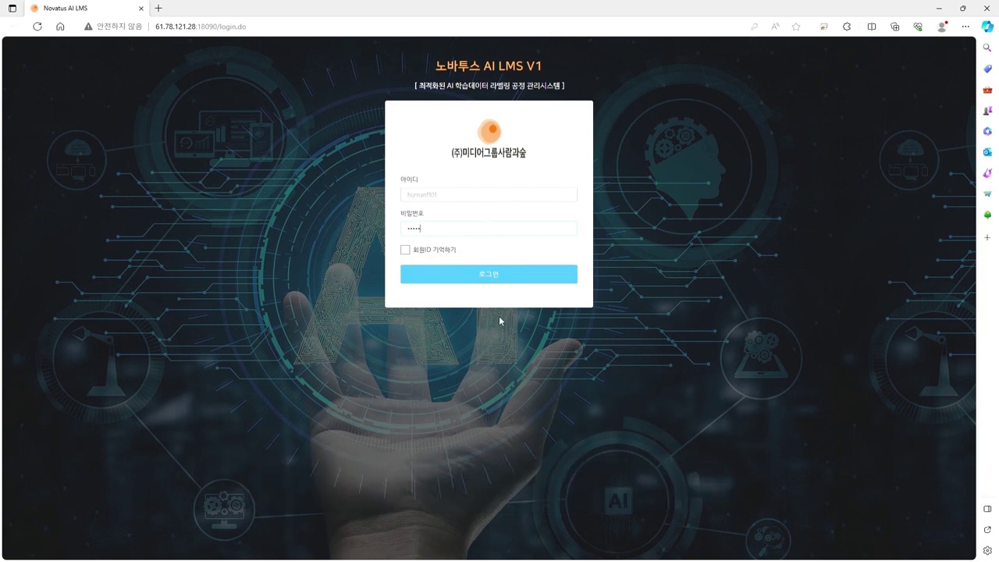
Step: Replace the first-login account password with a new one and acknowledge the confirmation notice
{"action": "left_click", "coordinate": [506, 284]}
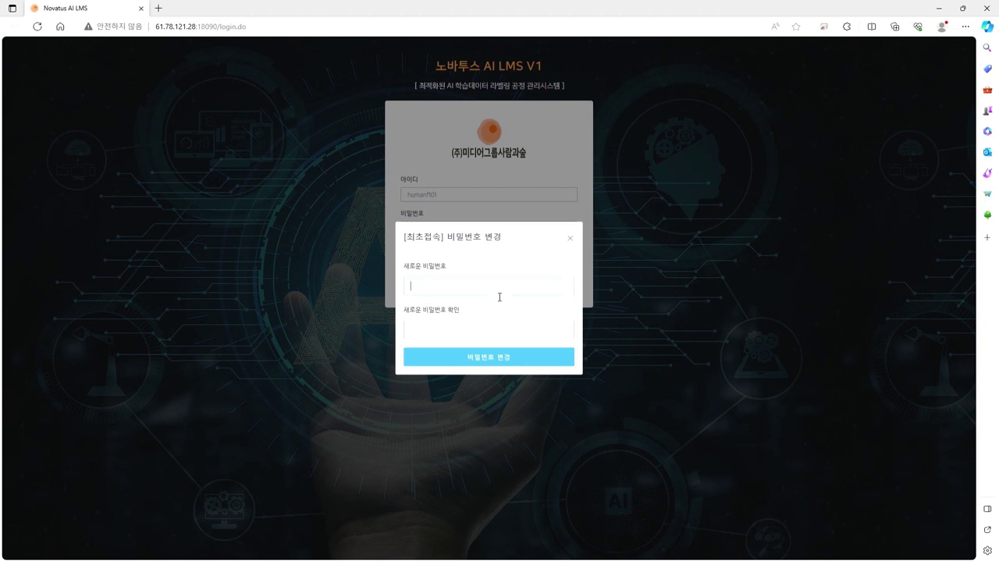
{"action": "type", "text": "****"}
{"action": "key", "text": "Tab"}
{"action": "type", "text": "****"}
{"action": "left_click", "coordinate": [521, 365]}
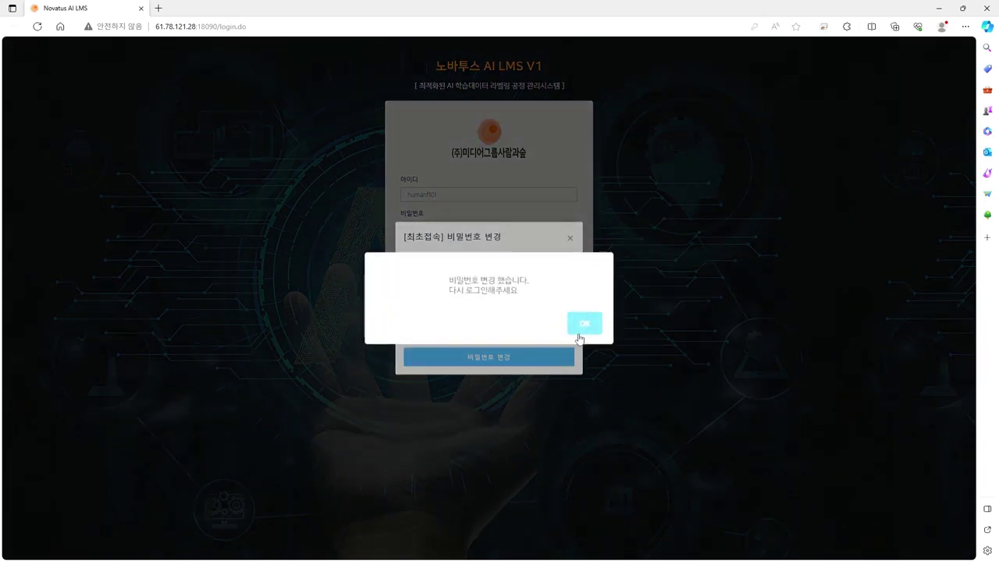
{"action": "left_click", "coordinate": [585, 327]}
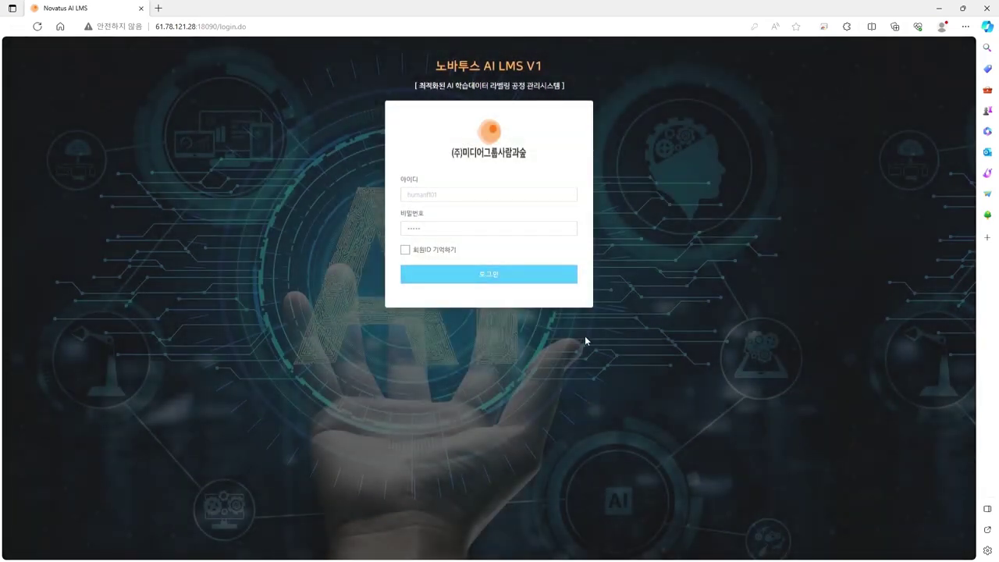
Step: Log in with the new password and launch the assigned task from 자료배분현황 in the 2D editor
{"action": "double_click", "coordinate": [495, 230]}
{"action": "type", "text": "1234"}
{"action": "key", "text": "Return"}
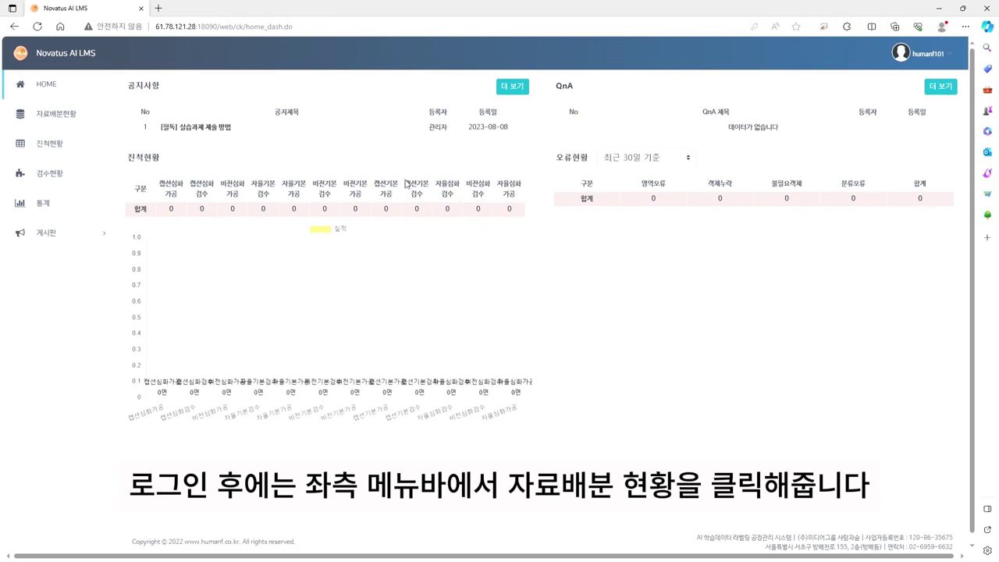
{"action": "left_click", "coordinate": [62, 123]}
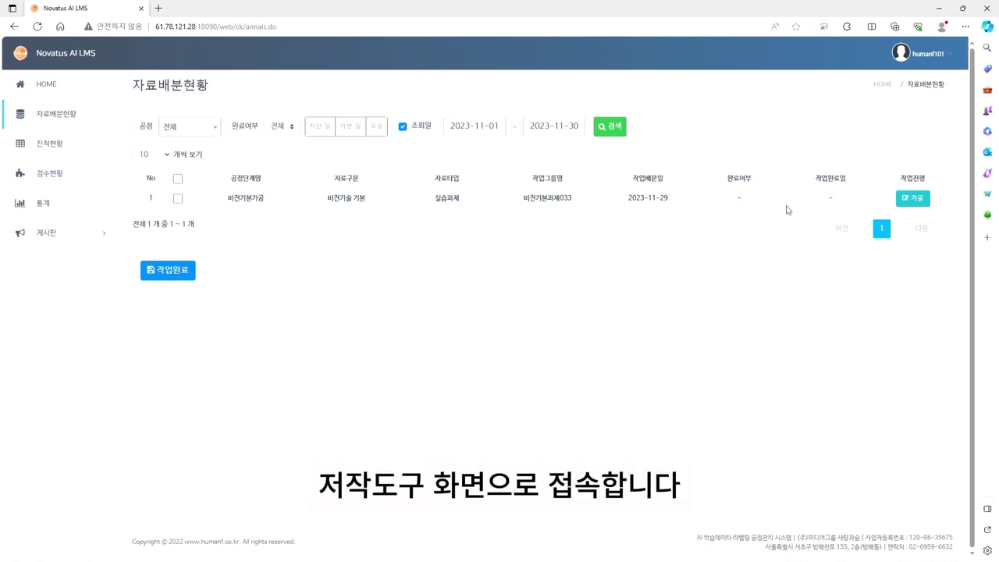
{"action": "left_click", "coordinate": [920, 200]}
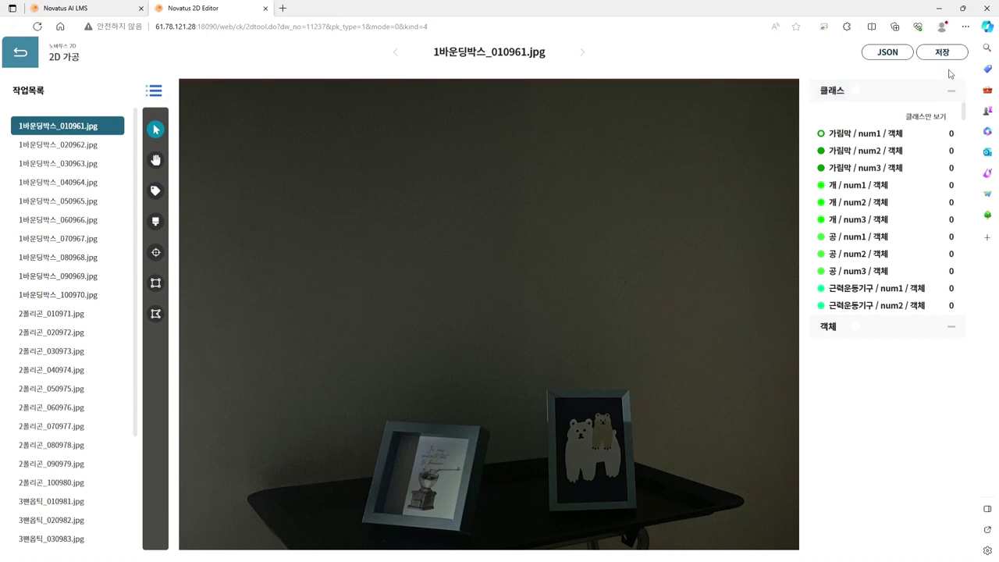
Step: Zoom the page out and step through the work-list images from 1바운딩박스_030963.jpg to 2폴리곤_030973.jpg
{"action": "key", "text": "ctrl+minus"}
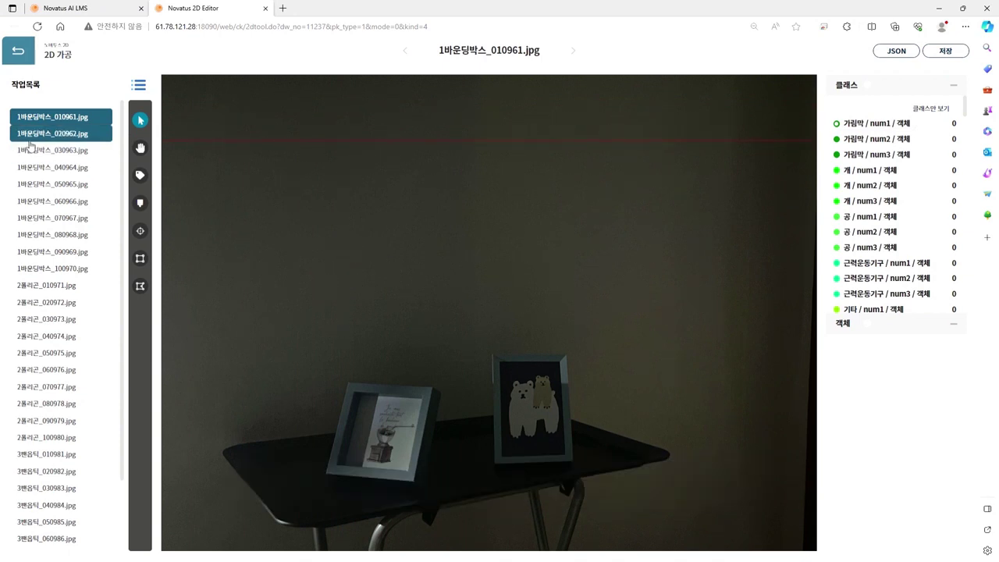
{"action": "left_click", "coordinate": [39, 149]}
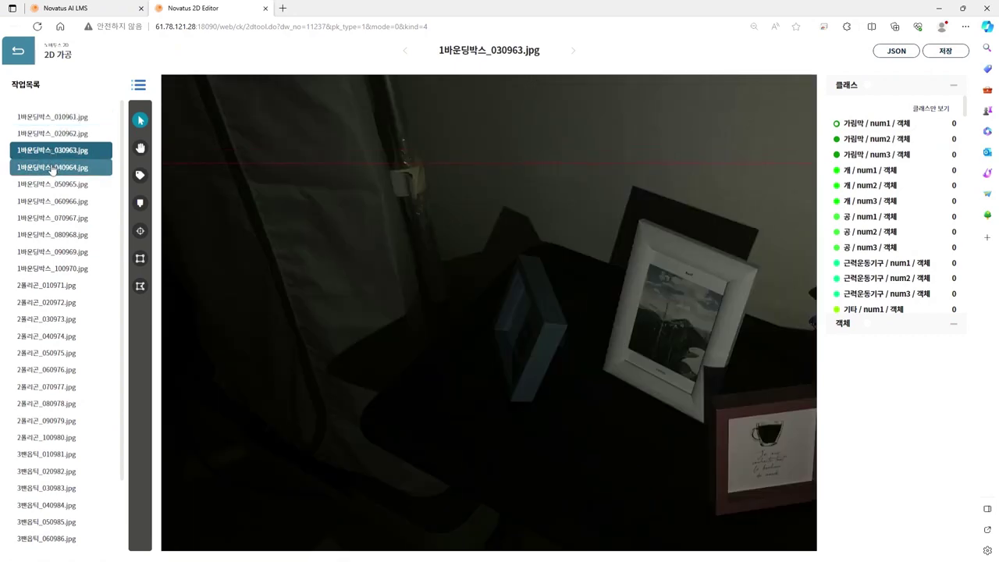
{"action": "left_click", "coordinate": [52, 167]}
{"action": "left_click", "coordinate": [54, 184]}
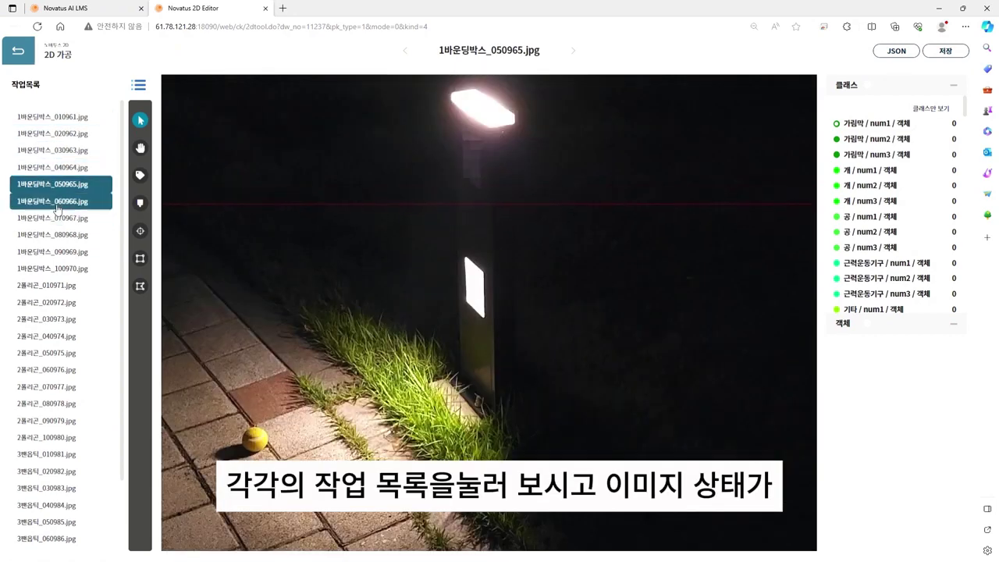
{"action": "left_click", "coordinate": [57, 204]}
{"action": "left_click", "coordinate": [60, 218]}
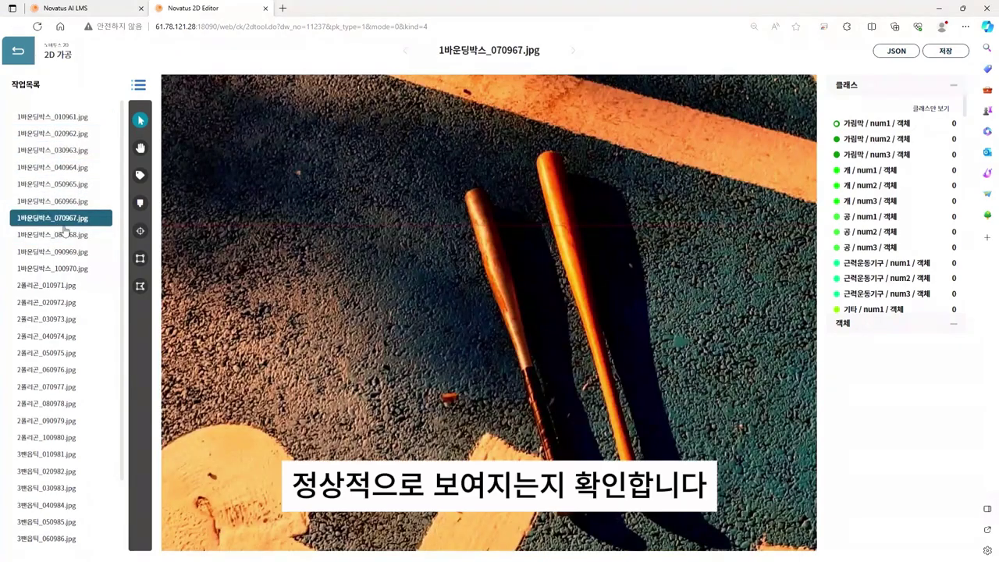
{"action": "left_click", "coordinate": [56, 270]}
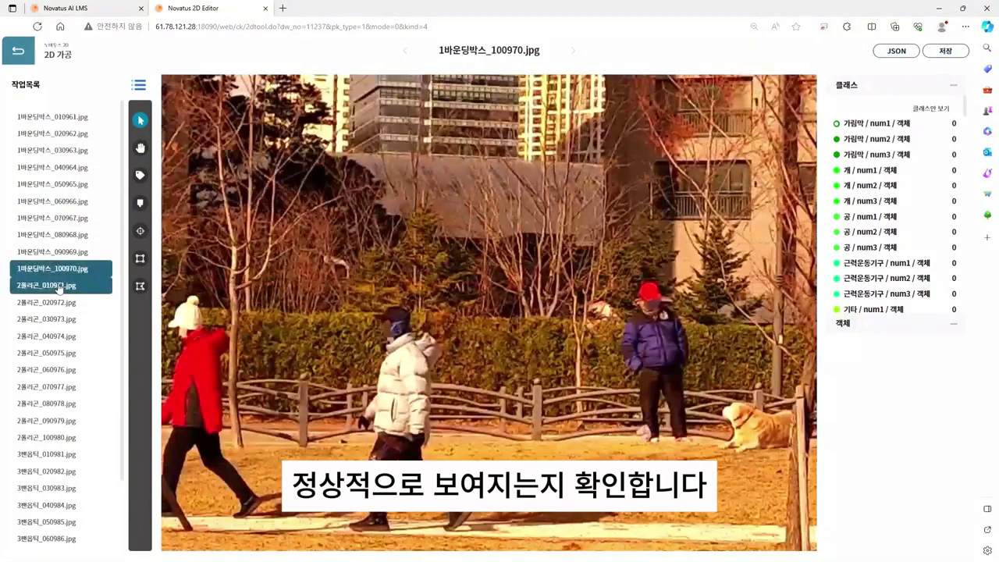
{"action": "left_click", "coordinate": [59, 288]}
{"action": "left_click", "coordinate": [56, 319]}
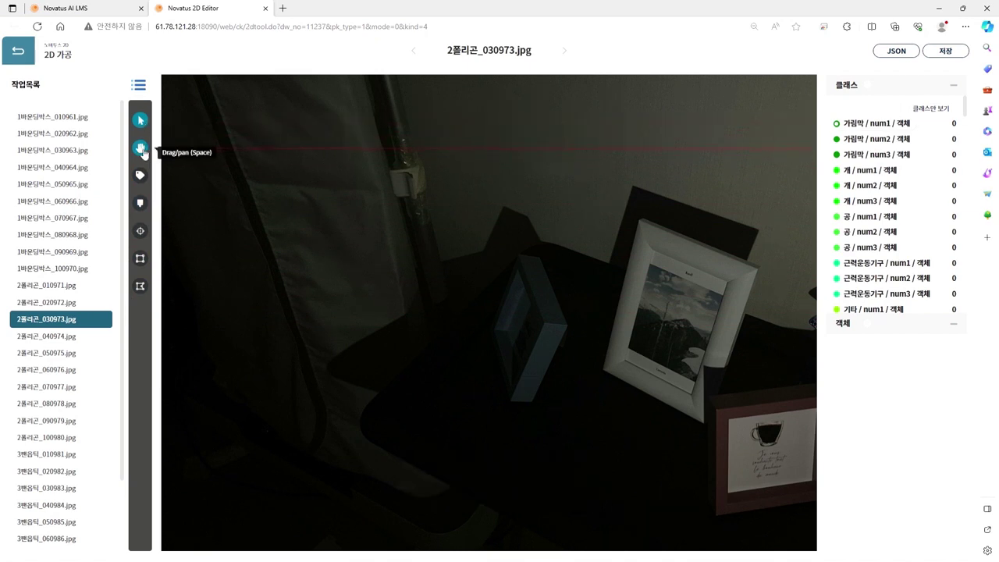
Step: Cycle through the Drag, Bounding box and Polygon tools, ending on Polygon, and zoom the image in and out
{"action": "left_click", "coordinate": [142, 150]}
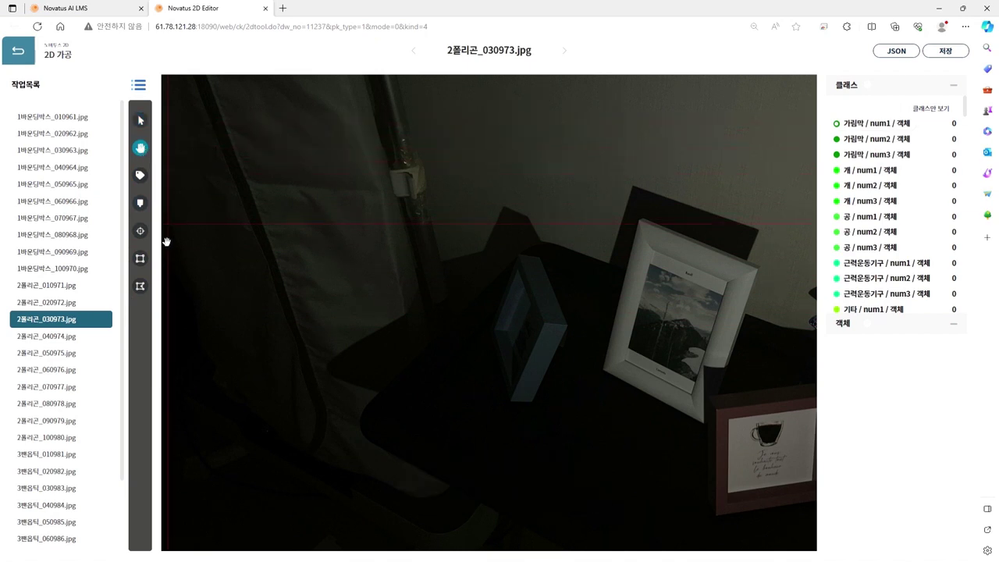
{"action": "left_click", "coordinate": [140, 259]}
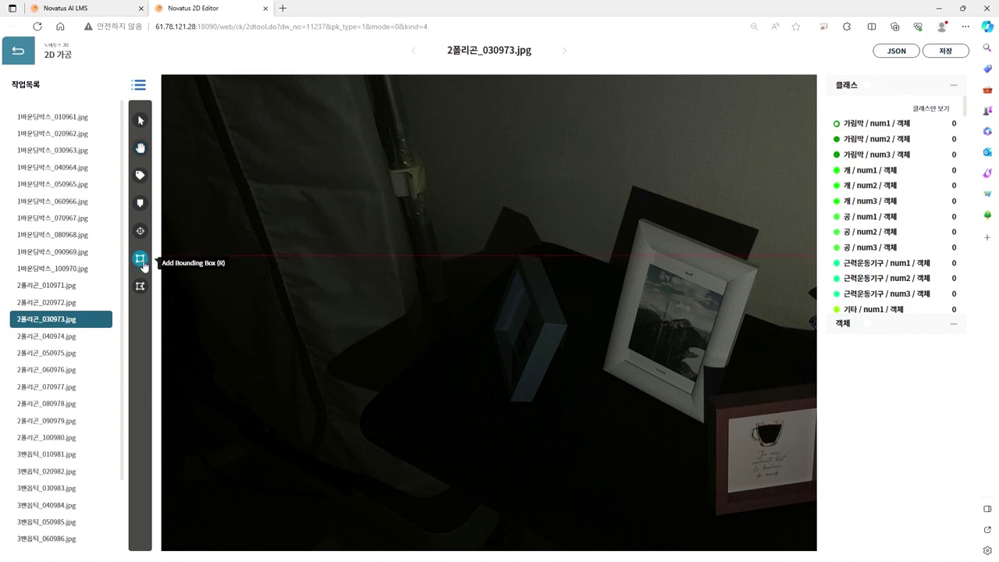
{"action": "left_click", "coordinate": [140, 288]}
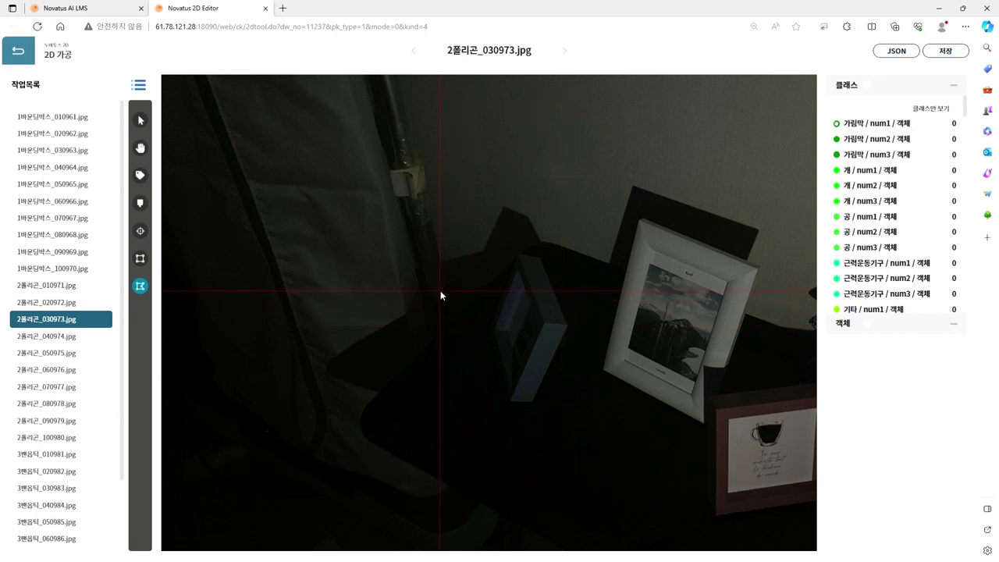
{"action": "scroll", "coordinate": [440, 294], "scroll_direction": "up", "scroll_amount": 1}
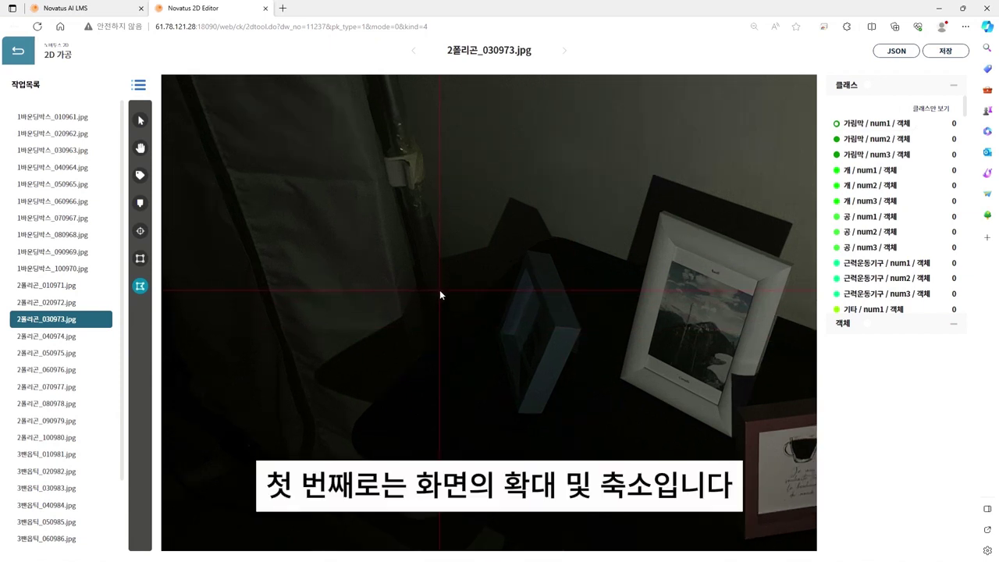
{"action": "scroll", "coordinate": [440, 294], "scroll_direction": "down", "scroll_amount": 4}
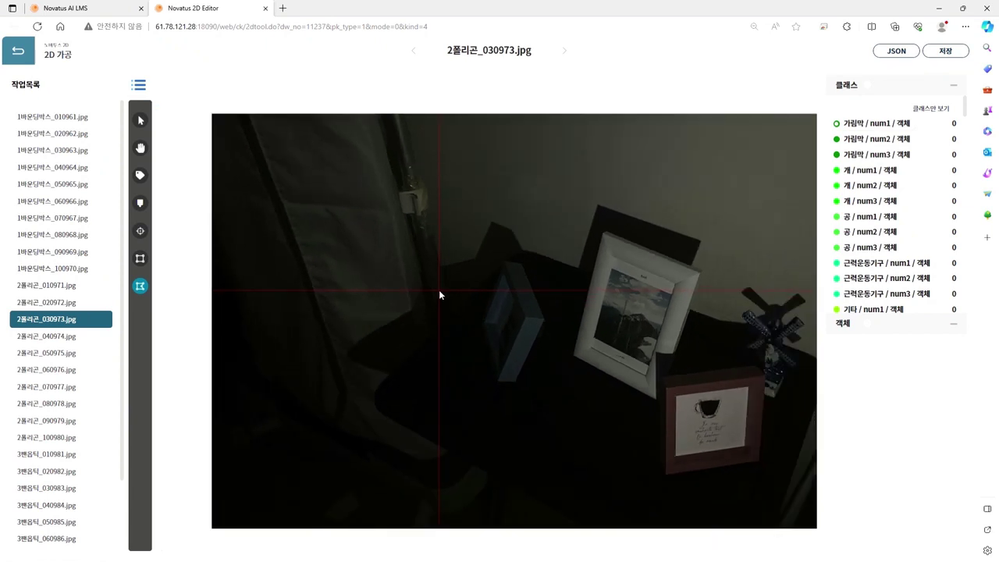
{"action": "scroll", "coordinate": [439, 295], "scroll_direction": "down", "scroll_amount": 1}
{"action": "scroll", "coordinate": [440, 290], "scroll_direction": "up", "scroll_amount": 1}
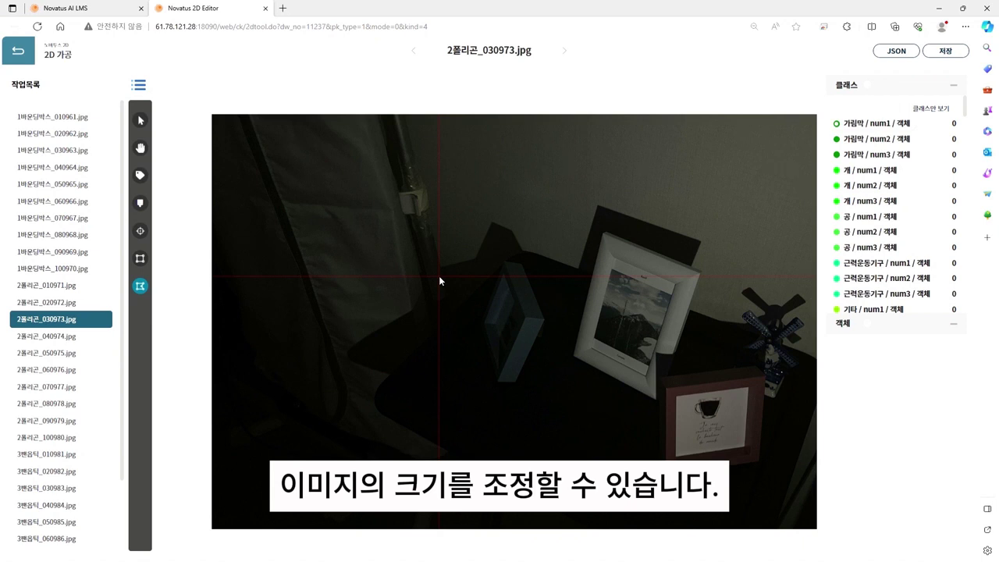
{"action": "scroll", "coordinate": [438, 275], "scroll_direction": "up", "scroll_amount": 3}
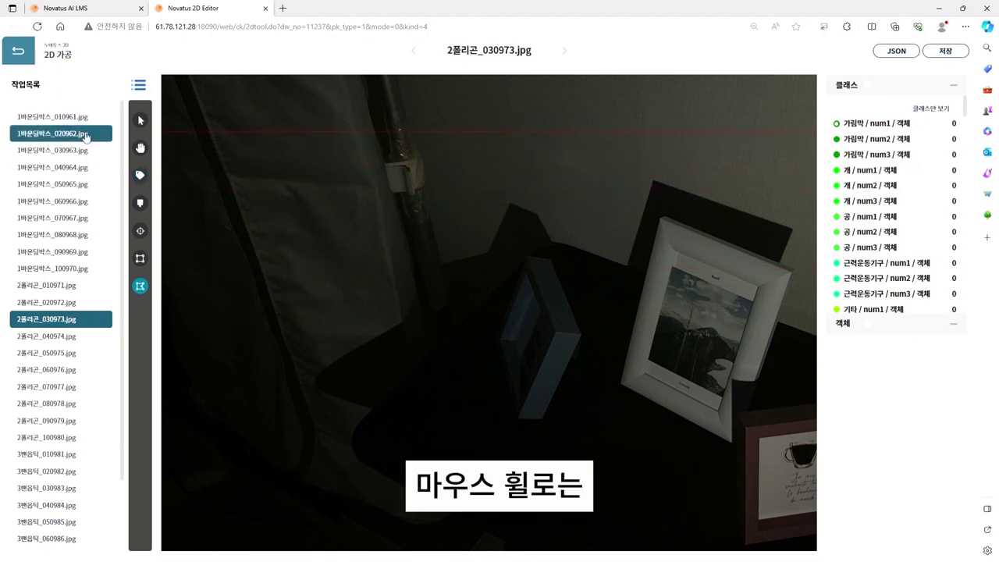
Step: Open 1바운딩박스_040964.jpg, then return to 1바운딩박스_010961.jpg and zoom the page out and back
{"action": "left_click", "coordinate": [92, 176]}
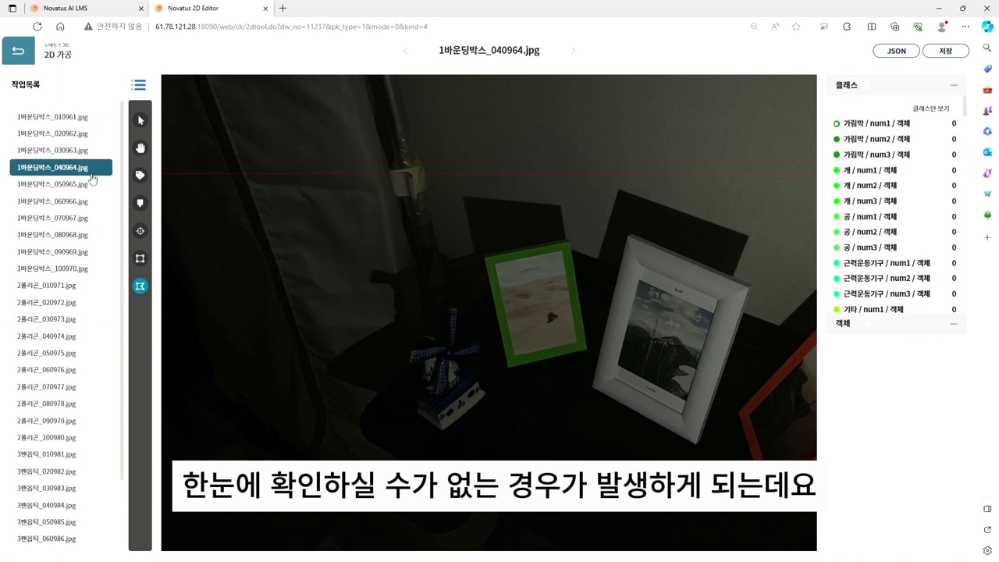
{"action": "left_click", "coordinate": [80, 118]}
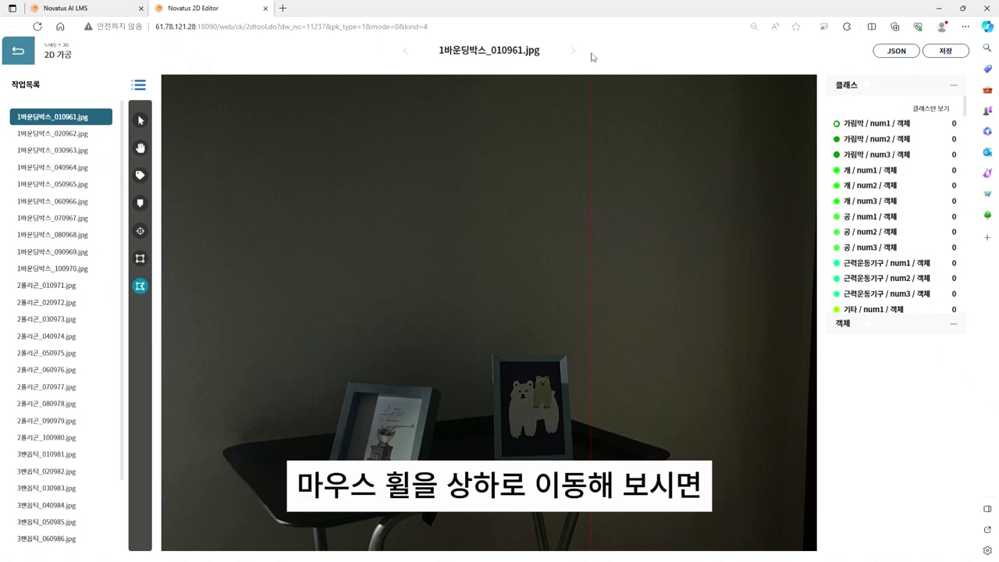
{"action": "scroll", "coordinate": [592, 57], "scroll_direction": "down", "scroll_amount": 2}
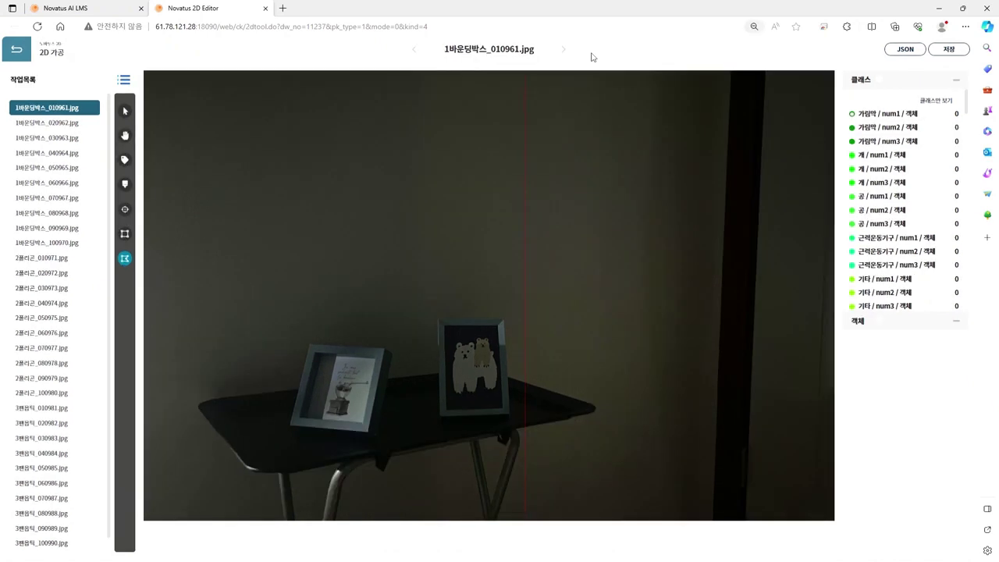
{"action": "scroll", "coordinate": [593, 57], "scroll_direction": "up", "scroll_amount": 3}
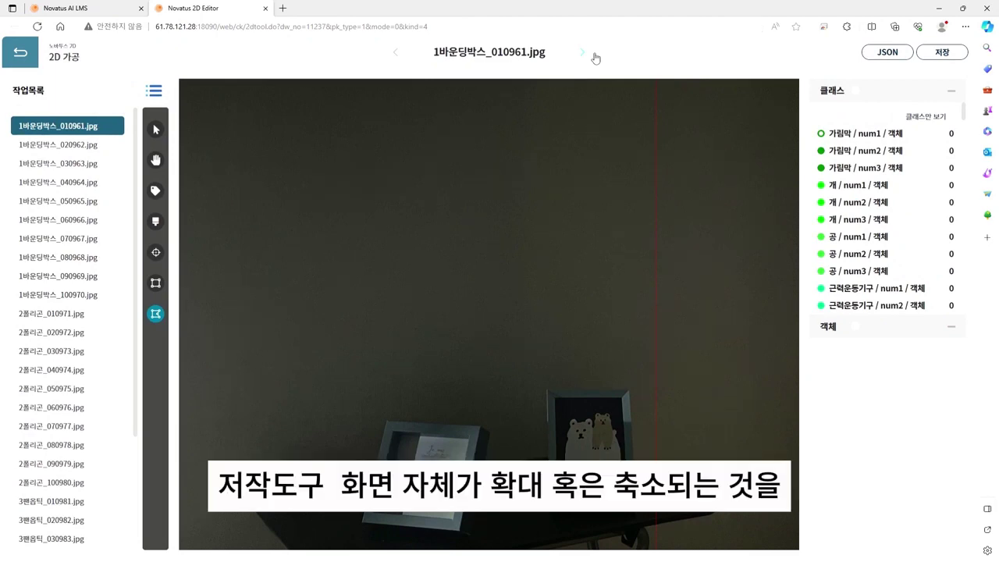
{"action": "scroll", "coordinate": [594, 59], "scroll_direction": "down", "scroll_amount": 2}
{"action": "scroll", "coordinate": [595, 58], "scroll_direction": "up", "scroll_amount": 2}
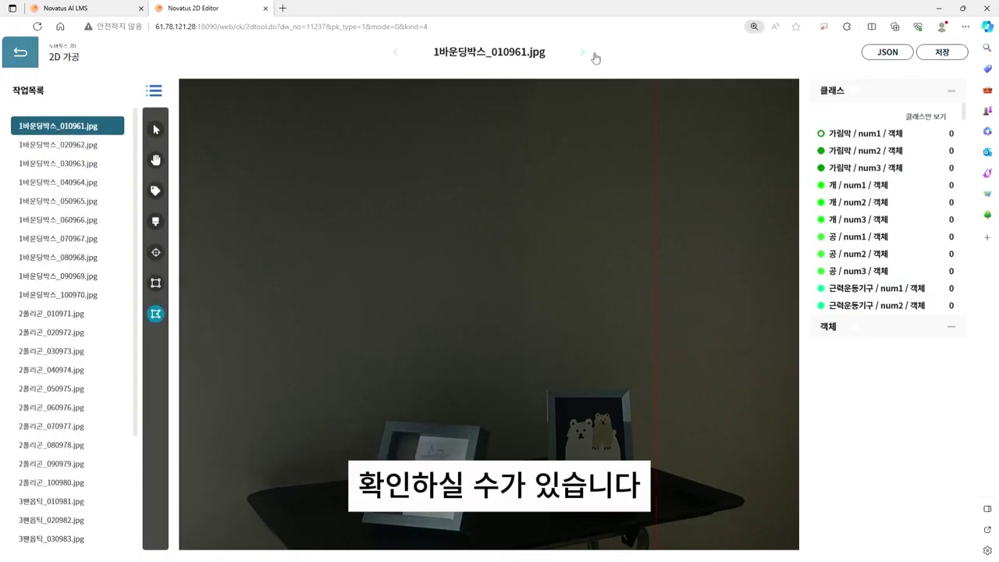
{"action": "scroll", "coordinate": [595, 59], "scroll_direction": "down", "scroll_amount": 2}
{"action": "scroll", "coordinate": [591, 57], "scroll_direction": "up", "scroll_amount": 2}
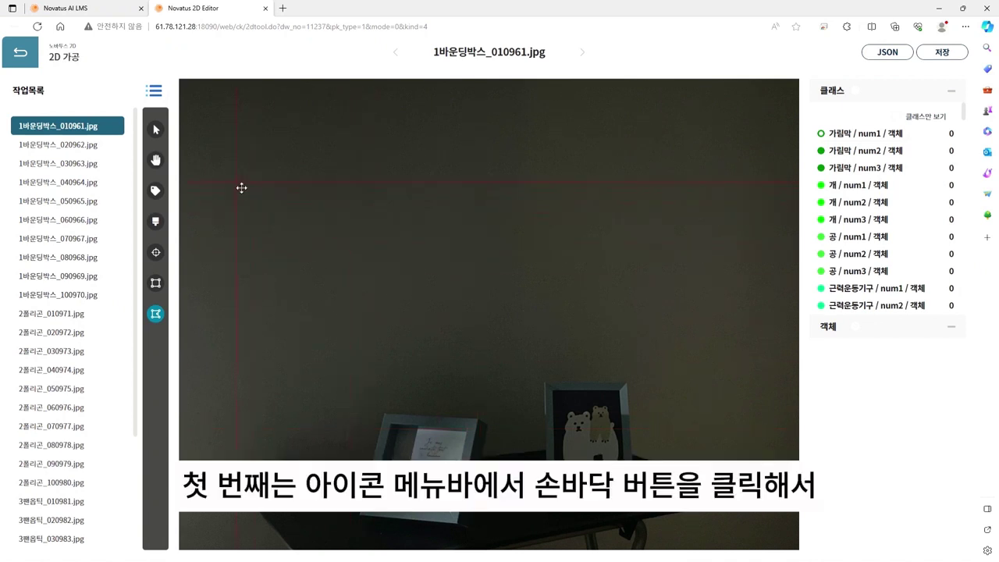
Step: Reposition the image within the canvas using the hand tool
{"action": "left_click", "coordinate": [162, 165]}
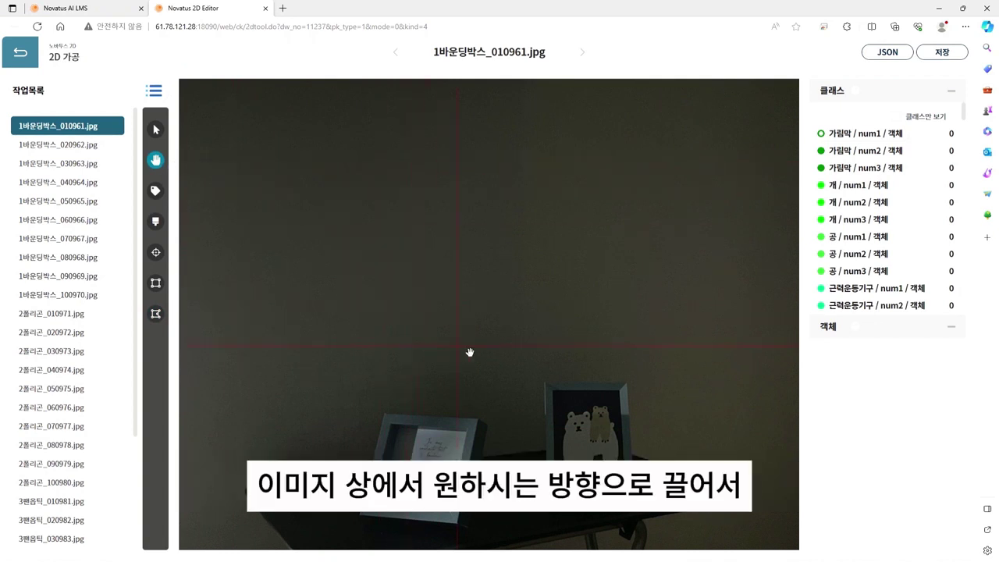
{"action": "left_click_drag", "start_coordinate": [469, 352], "coordinate": [476, 257]}
{"action": "left_click_drag", "start_coordinate": [383, 361], "coordinate": [417, 418]}
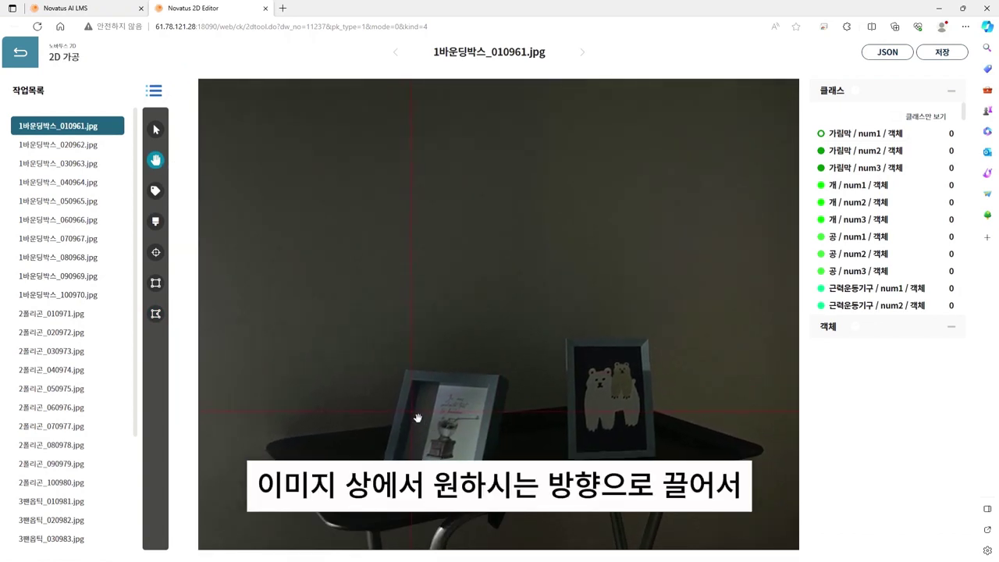
{"action": "left_click_drag", "start_coordinate": [555, 361], "coordinate": [460, 369]}
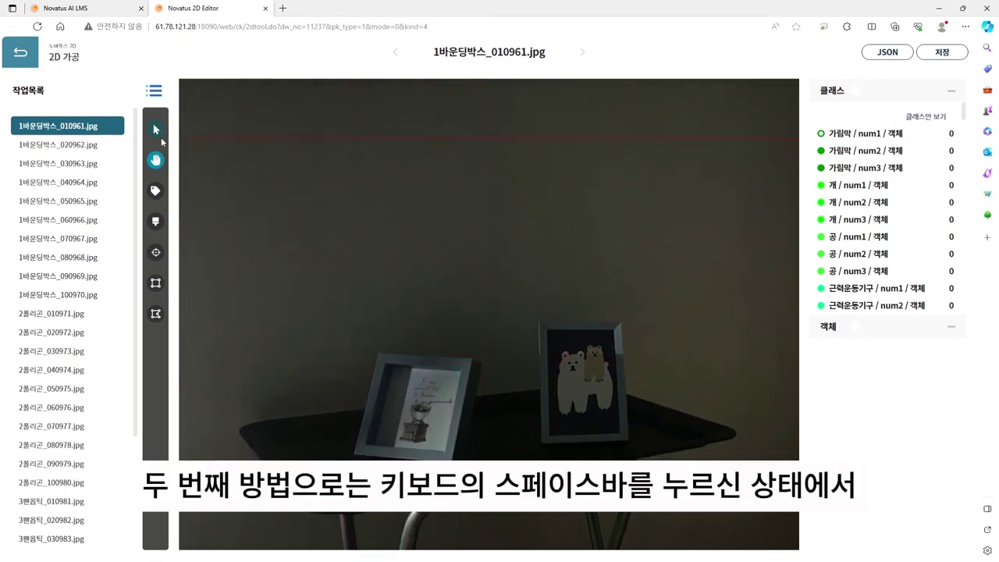
Step: Switch to Select/Modify and nudge the image further with Space-drag panning
{"action": "left_click", "coordinate": [157, 131]}
{"action": "key", "text": "space"}
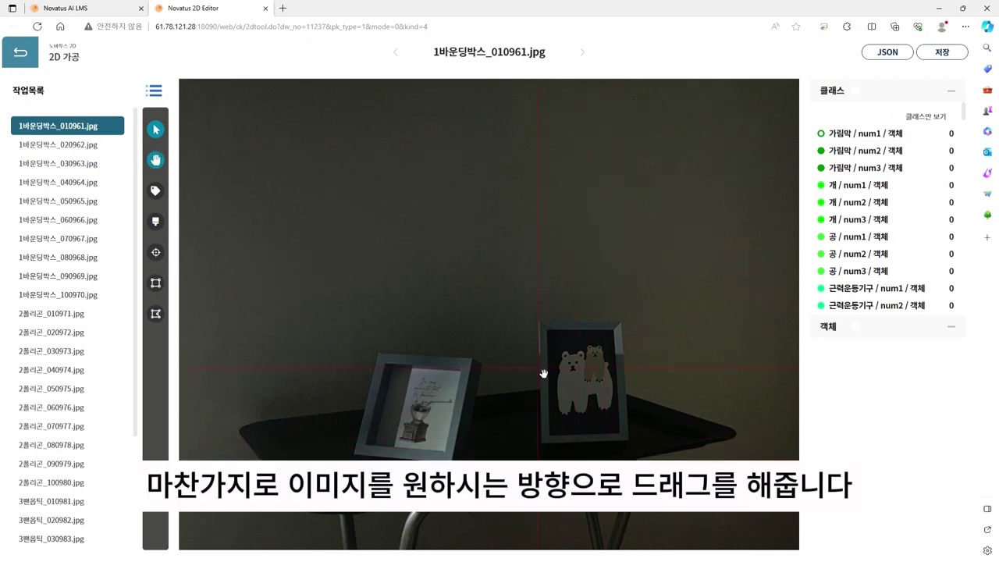
{"action": "left_click_drag", "start_coordinate": [533, 372], "coordinate": [510, 346]}
{"action": "left_click_drag", "start_coordinate": [433, 330], "coordinate": [538, 365]}
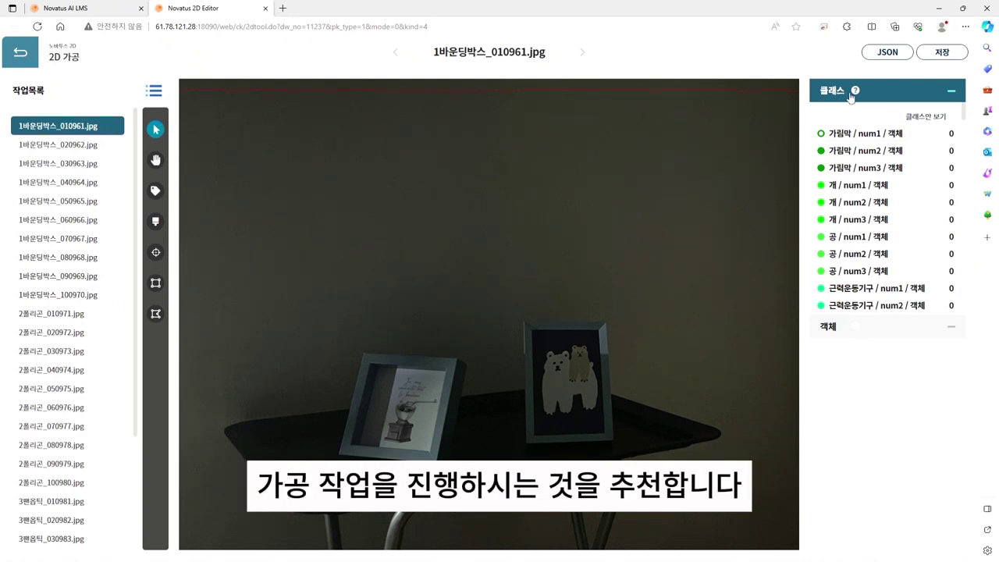
{"action": "scroll", "coordinate": [905, 163], "scroll_direction": "down", "scroll_amount": 2}
{"action": "scroll", "coordinate": [910, 163], "scroll_direction": "down", "scroll_amount": 8}
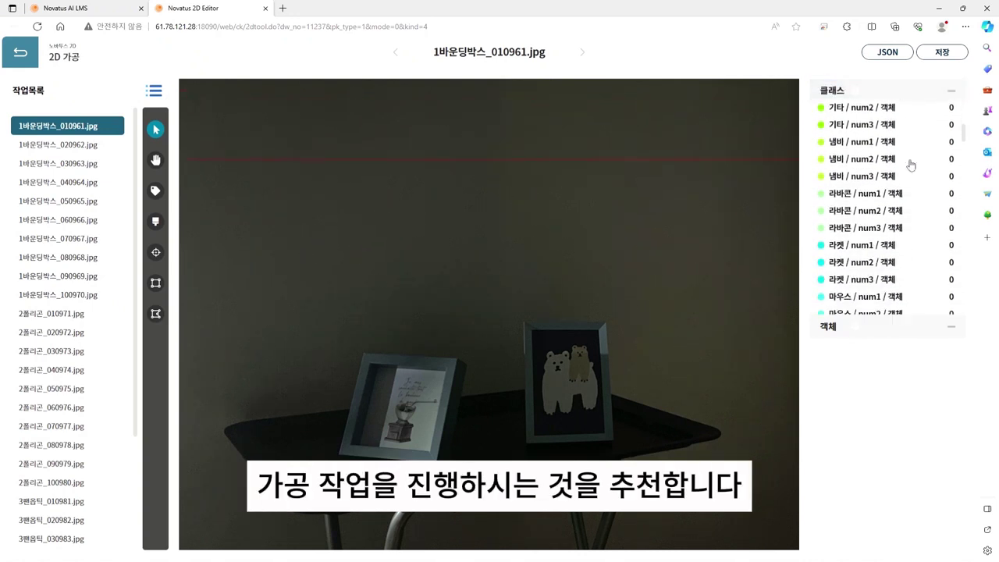
{"action": "scroll", "coordinate": [907, 164], "scroll_direction": "down", "scroll_amount": 3}
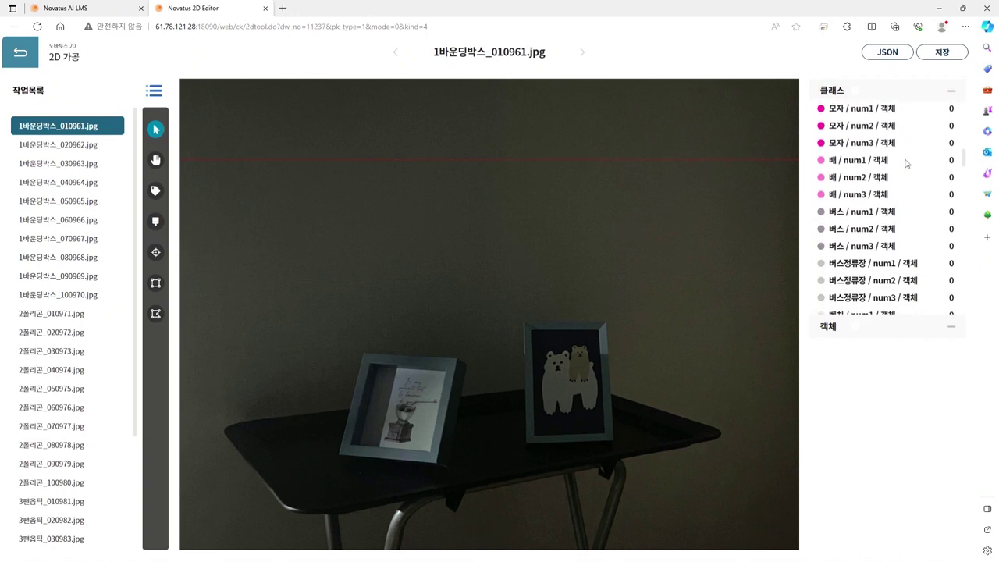
{"action": "scroll", "coordinate": [906, 163], "scroll_direction": "down", "scroll_amount": 3}
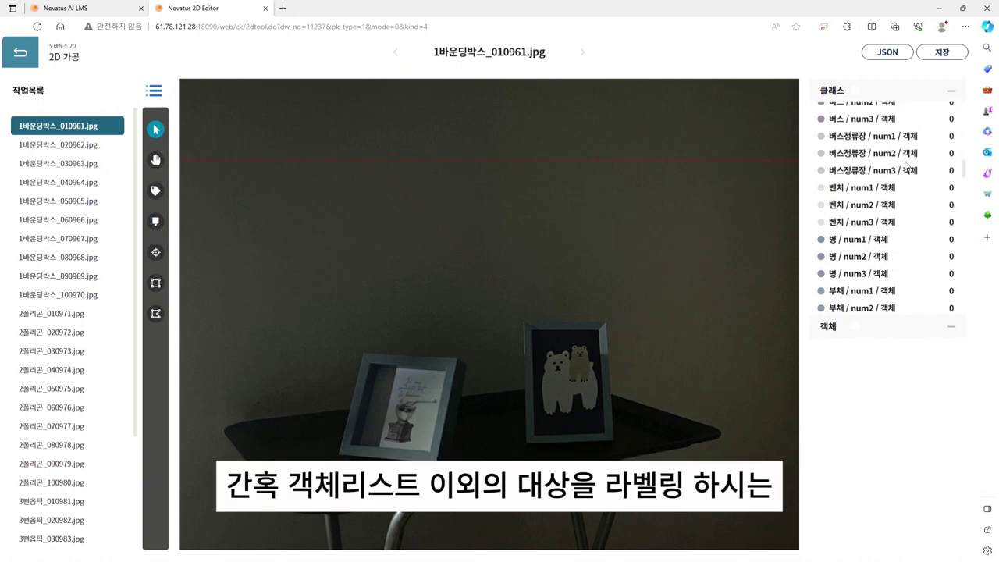
{"action": "scroll", "coordinate": [907, 164], "scroll_direction": "down", "scroll_amount": 4}
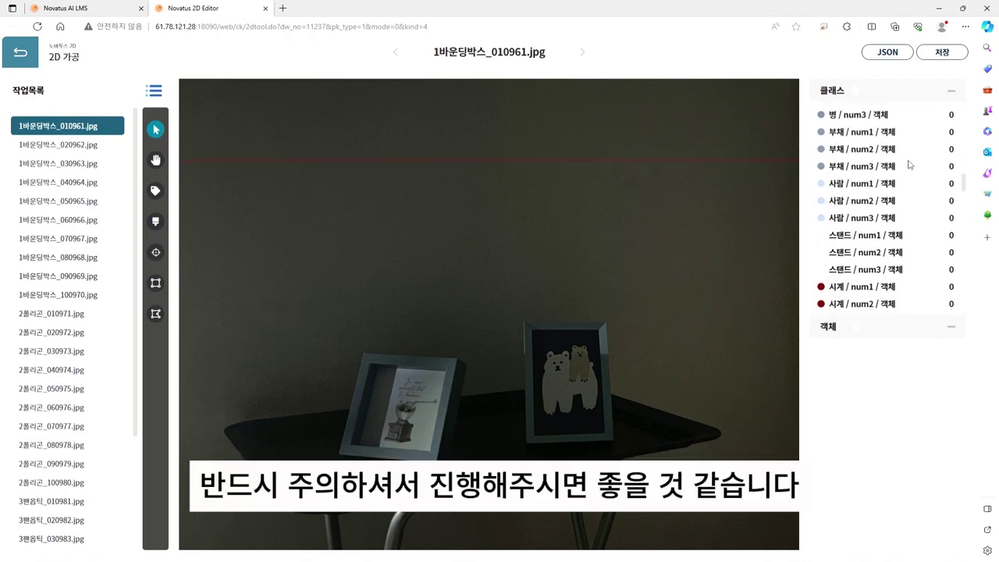
{"action": "scroll", "coordinate": [908, 164], "scroll_direction": "down", "scroll_amount": 7}
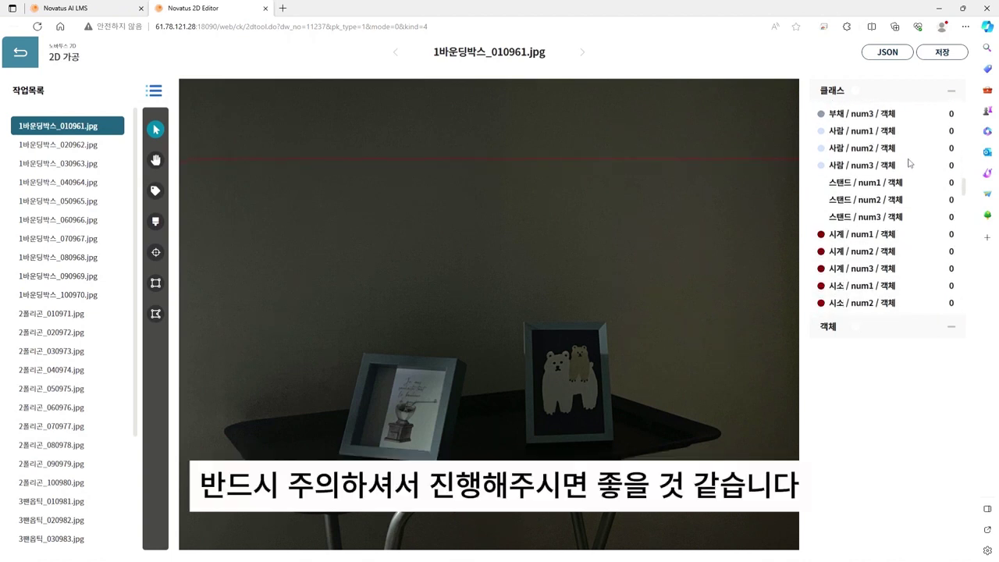
{"action": "scroll", "coordinate": [908, 160], "scroll_direction": "down", "scroll_amount": 6}
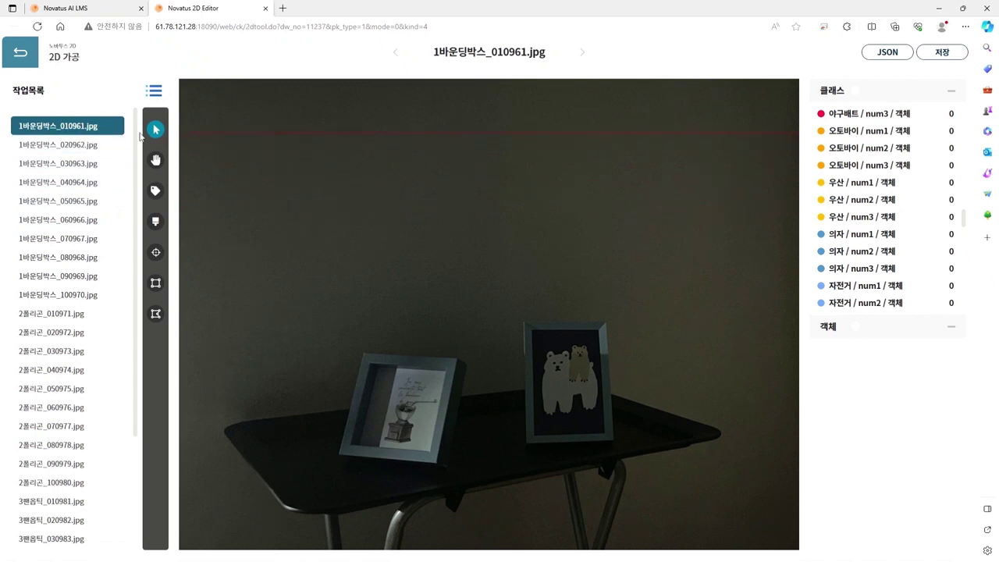
{"action": "left_click_drag", "start_coordinate": [133, 135], "coordinate": [144, 81]}
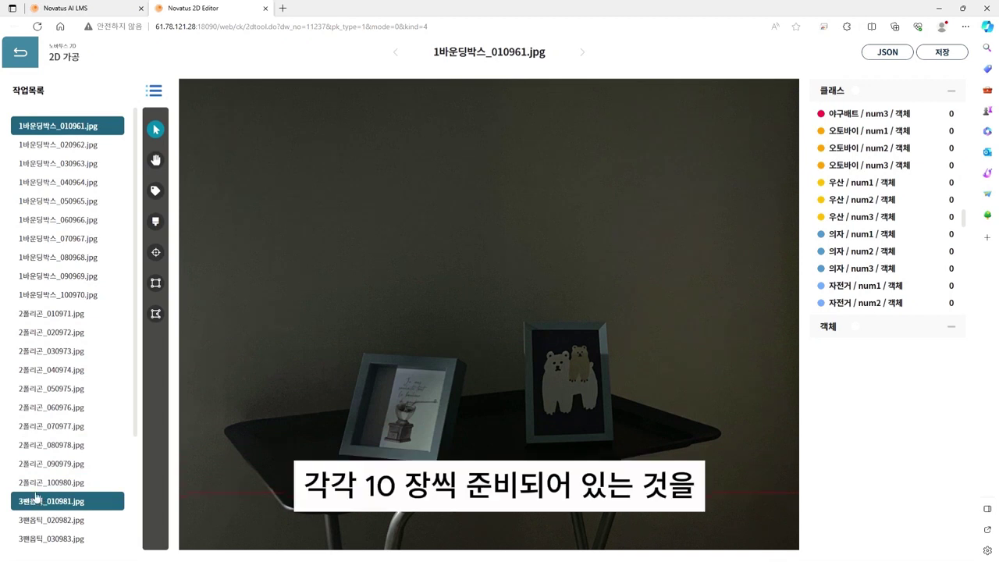
{"action": "scroll", "coordinate": [36, 497], "scroll_direction": "down", "scroll_amount": 3}
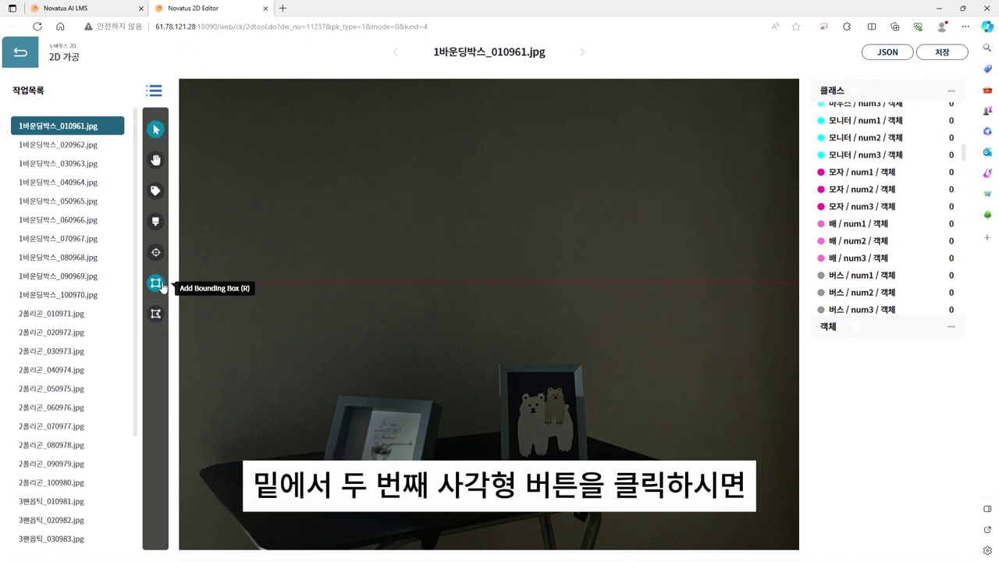
Step: Draw bounding boxes around the left photo frame and the right bear photo frame on the table
{"action": "left_click", "coordinate": [162, 288]}
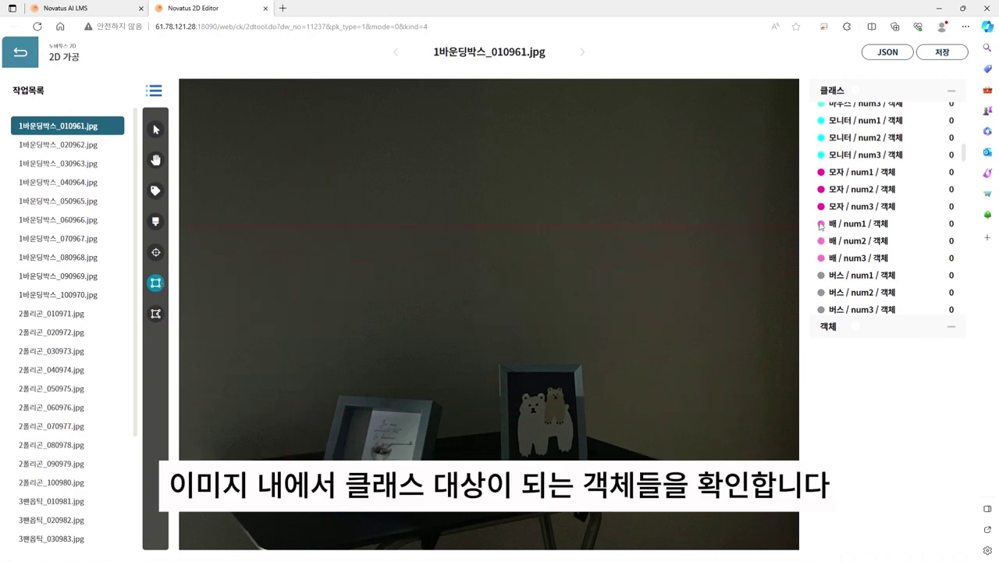
{"action": "scroll", "coordinate": [838, 167], "scroll_direction": "down", "scroll_amount": 3}
{"action": "scroll", "coordinate": [837, 167], "scroll_direction": "up", "scroll_amount": 3}
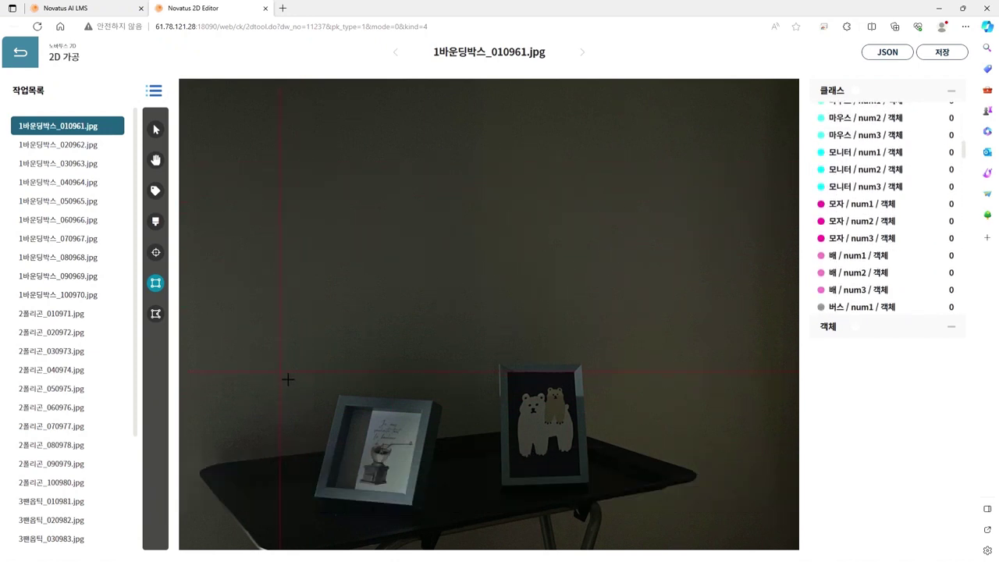
{"action": "left_click_drag", "start_coordinate": [298, 377], "coordinate": [454, 516]}
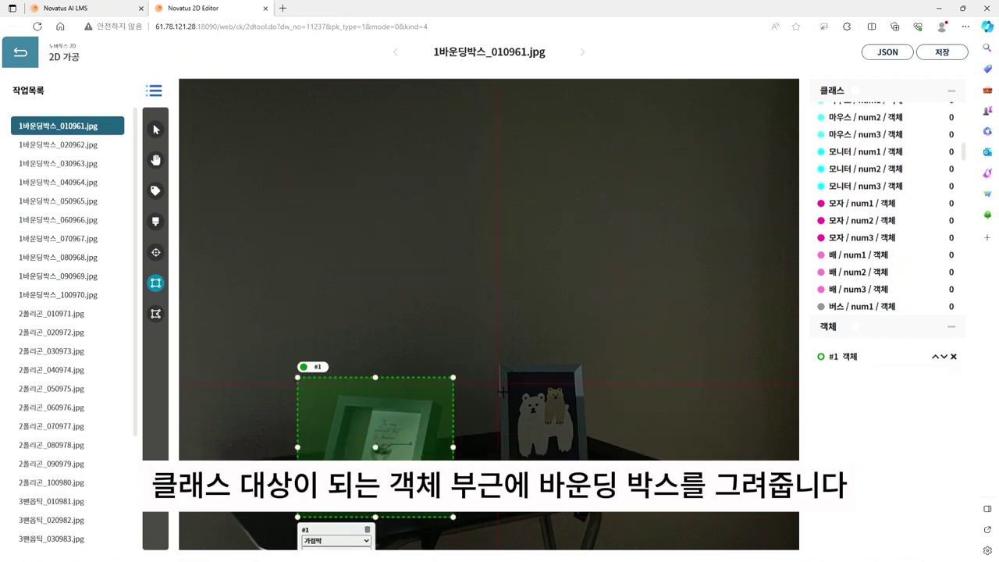
{"action": "left_click_drag", "start_coordinate": [477, 330], "coordinate": [618, 504]}
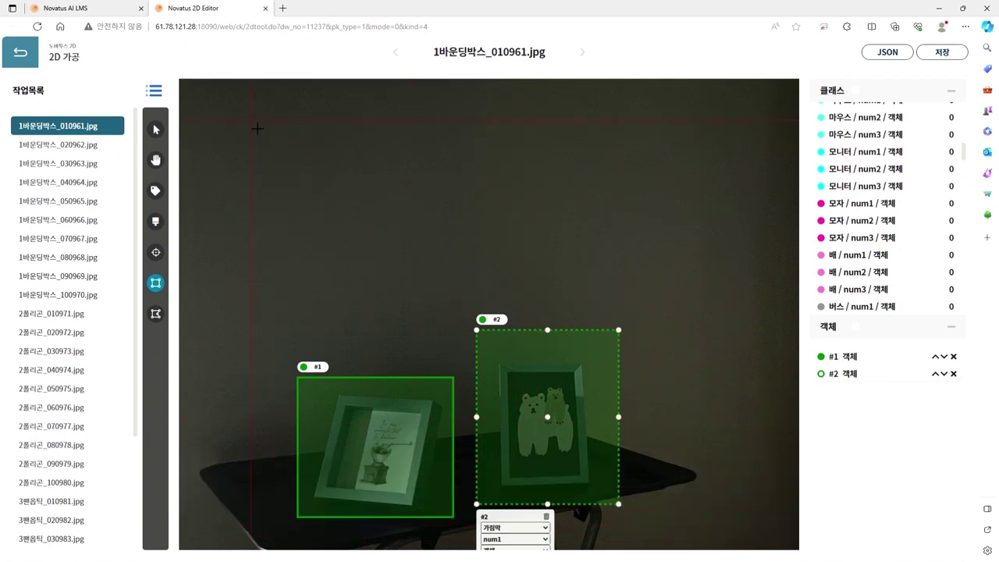
Step: Set box #1 to class 액자 with num3 and box #2 to class 액자 with num2
{"action": "left_click", "coordinate": [158, 131]}
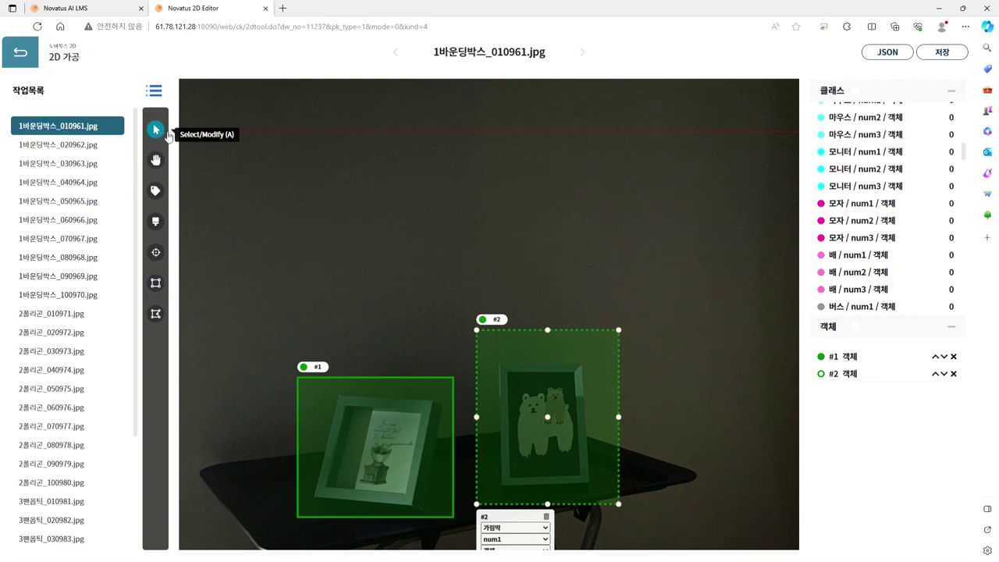
{"action": "left_click", "coordinate": [355, 427]}
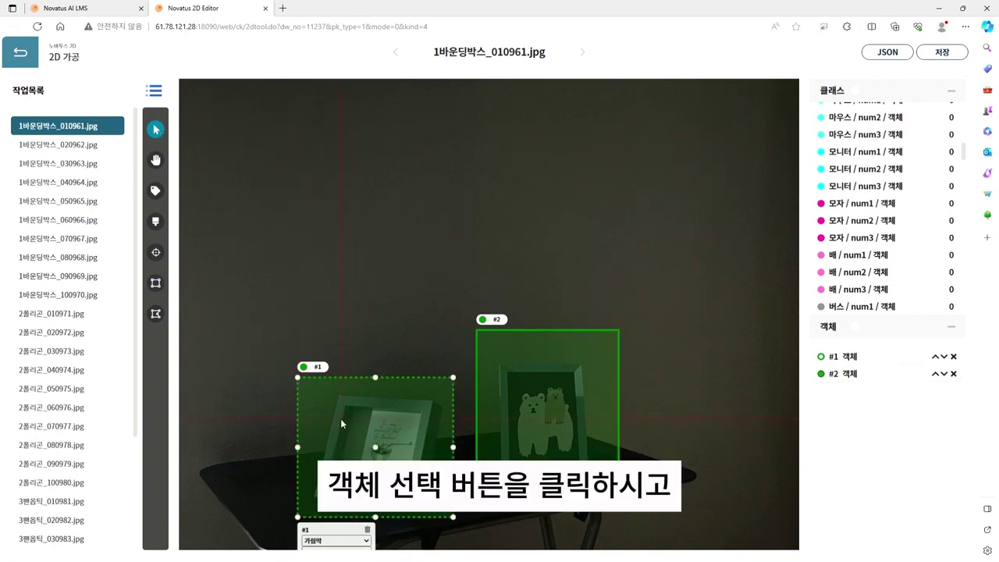
{"action": "scroll", "coordinate": [419, 334], "scroll_direction": "down", "scroll_amount": 3}
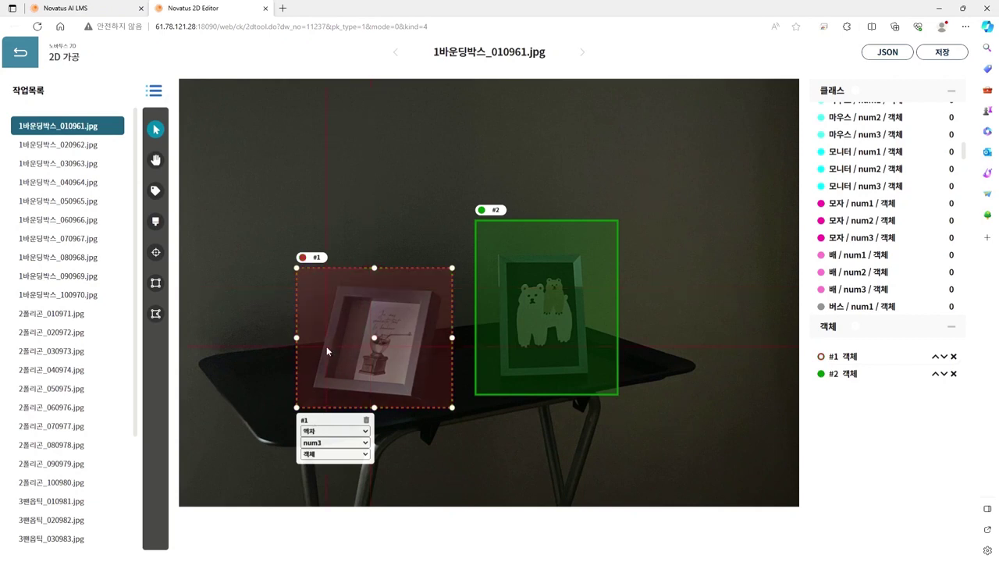
{"action": "left_click", "coordinate": [351, 442]}
{"action": "left_click", "coordinate": [513, 344]}
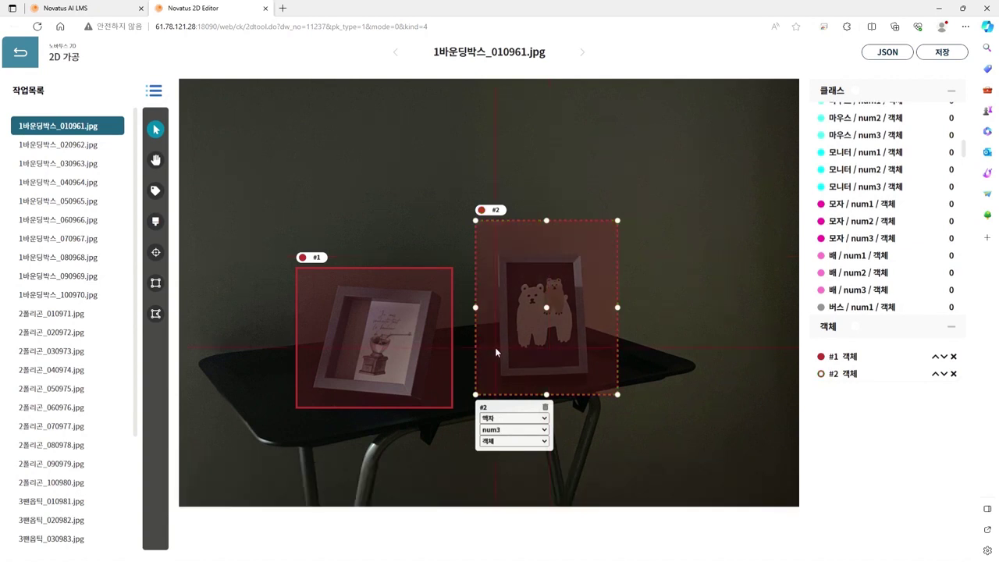
{"action": "left_click", "coordinate": [513, 429]}
{"action": "left_click", "coordinate": [510, 455]}
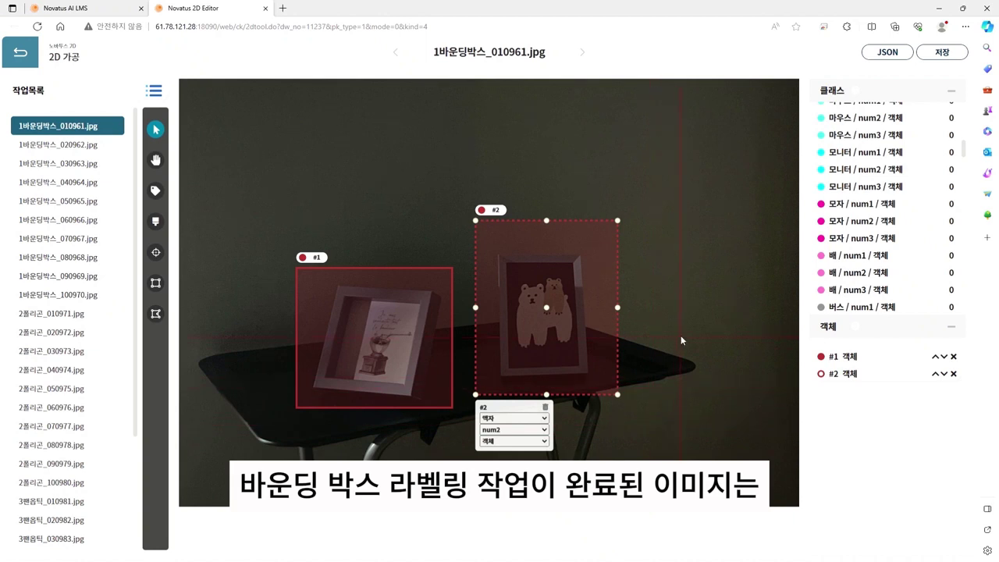
Step: Save the first image's annotations and open 1바운딩박스_020962.jpg, panning to look it over
{"action": "left_click", "coordinate": [943, 55]}
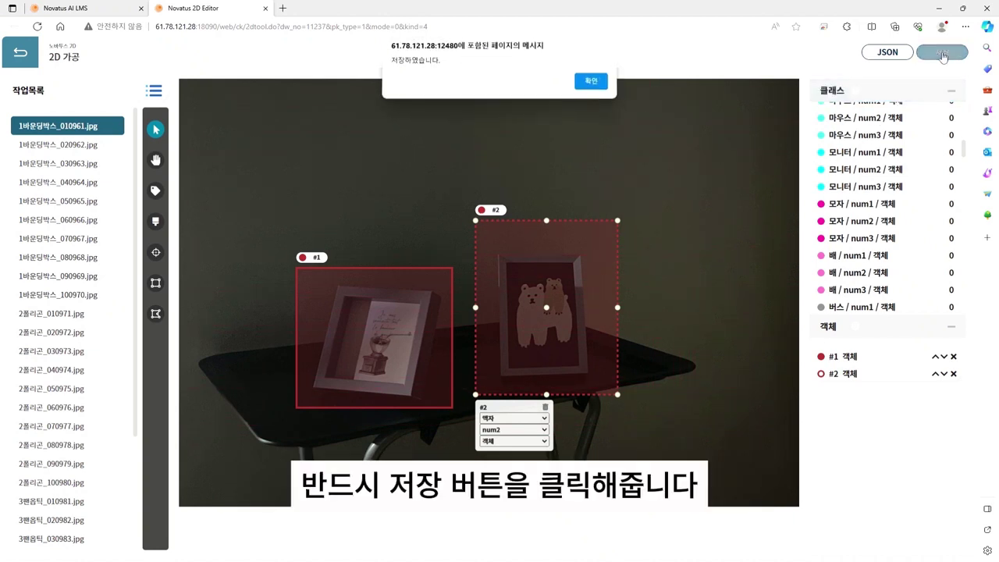
{"action": "left_click", "coordinate": [598, 82]}
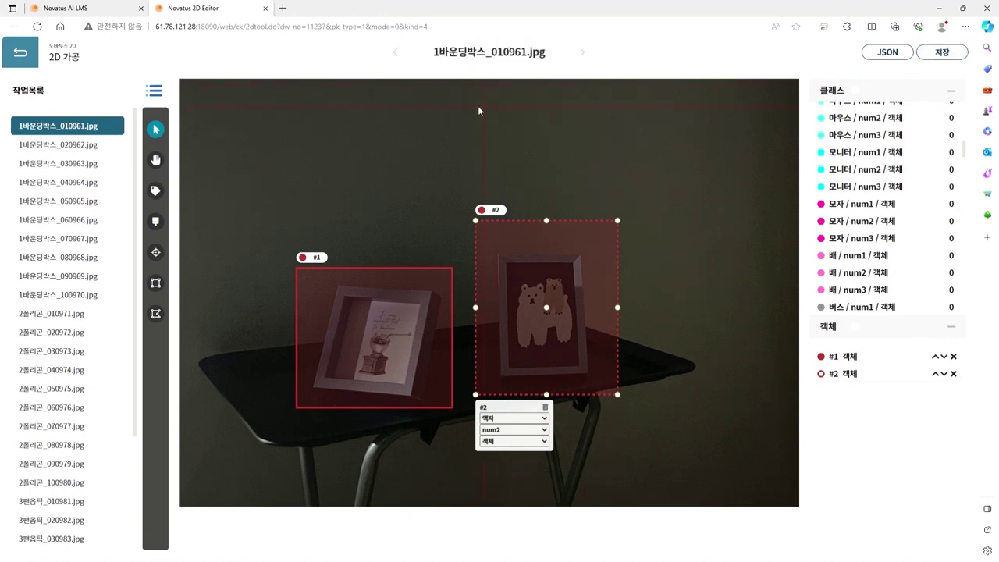
{"action": "left_click", "coordinate": [71, 145]}
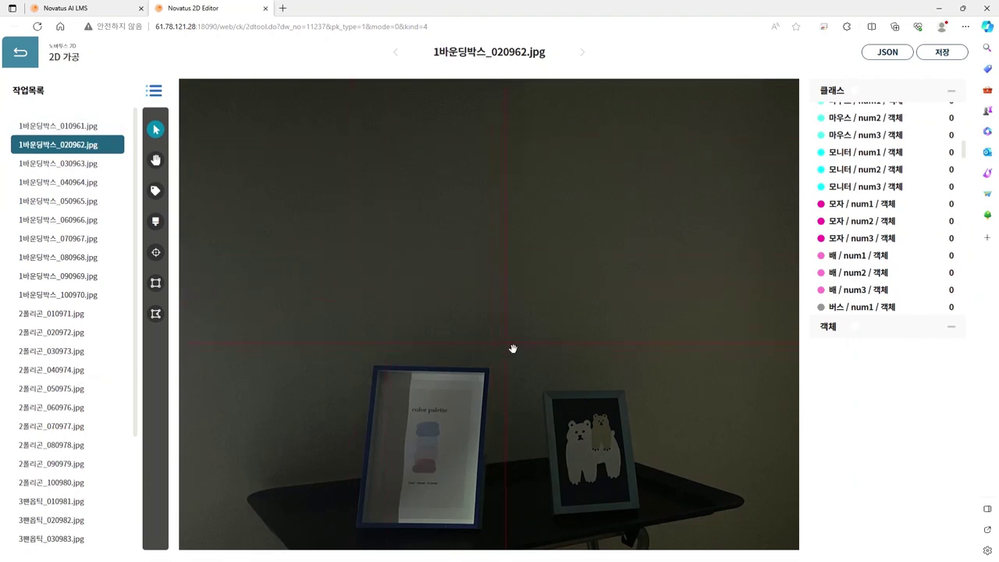
{"action": "key", "text": "h"}
{"action": "left_click_drag", "start_coordinate": [513, 348], "coordinate": [544, 394]}
{"action": "key", "text": "v"}
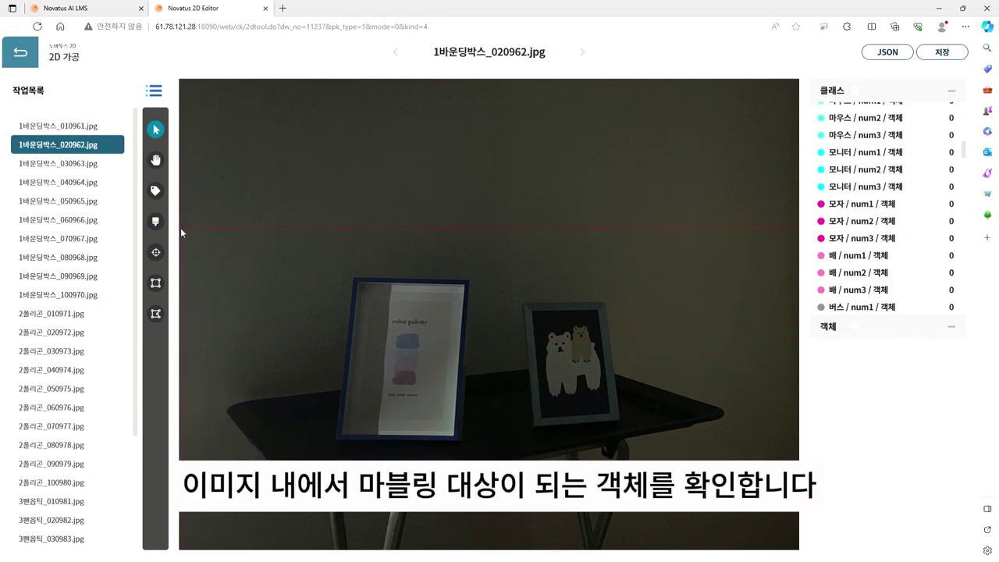
Step: Draw bounding boxes around the colour-palette frame and the bear frame
{"action": "left_click", "coordinate": [155, 282]}
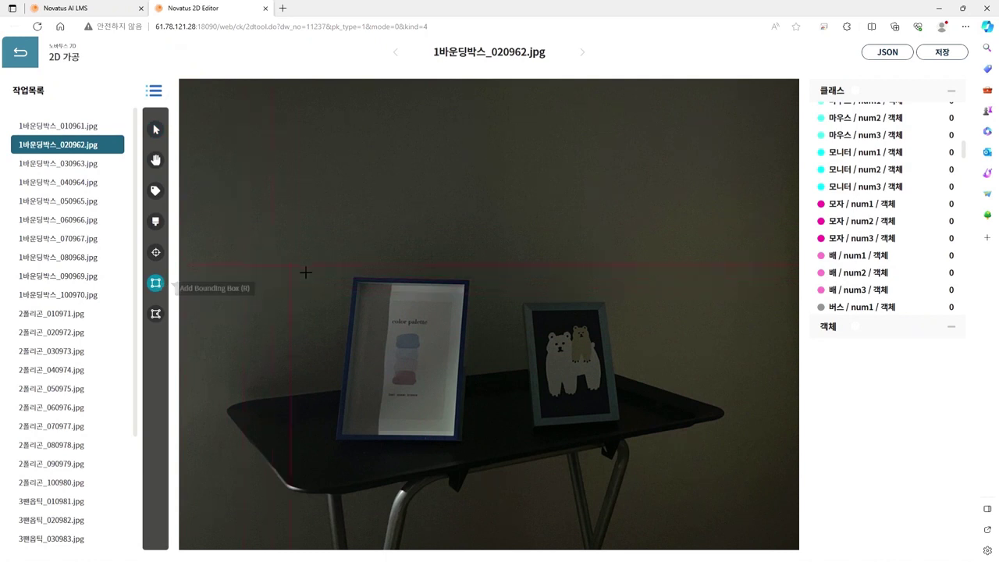
{"action": "left_click_drag", "start_coordinate": [320, 264], "coordinate": [484, 446]}
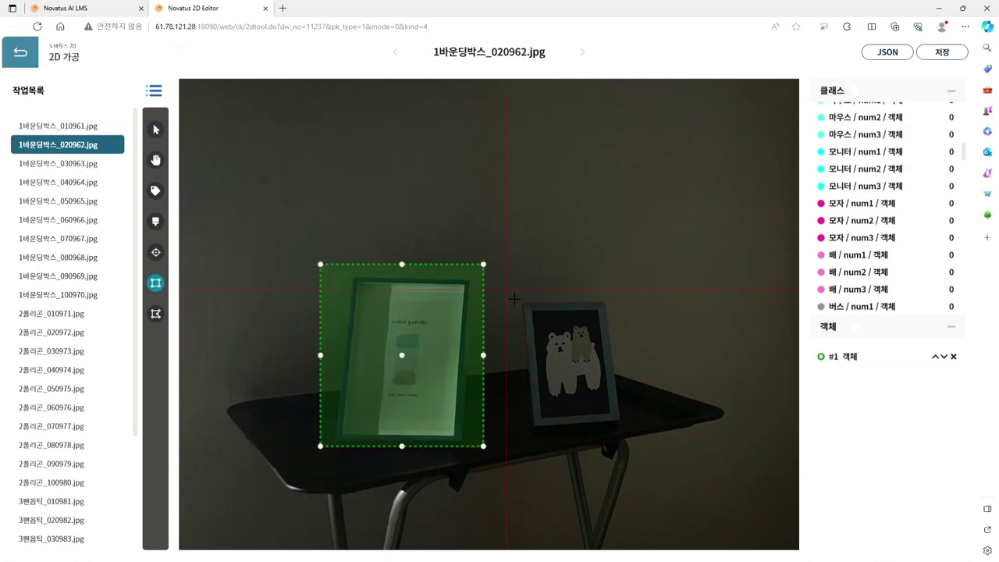
{"action": "left_click_drag", "start_coordinate": [506, 289], "coordinate": [640, 435]}
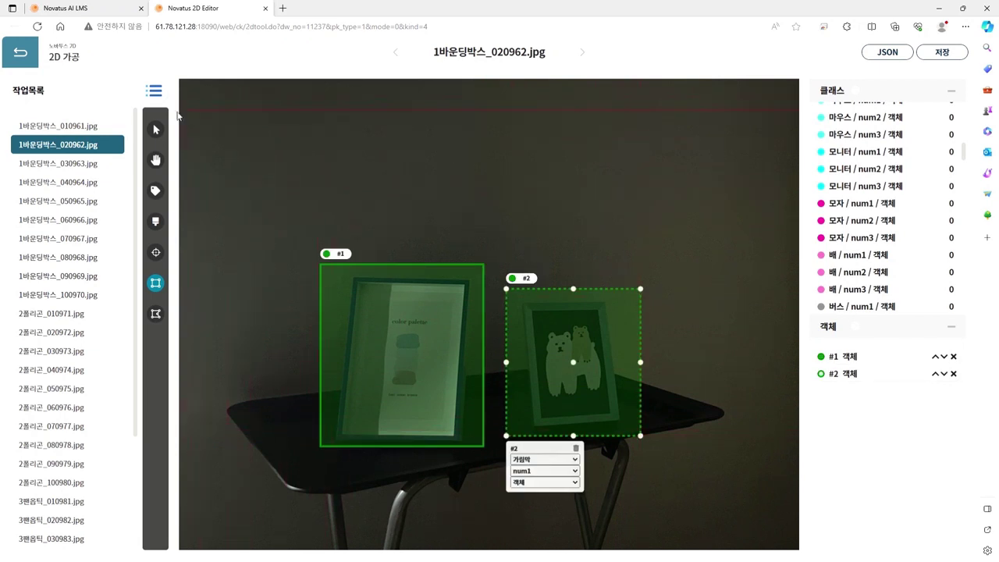
Step: Label box #1 as 액자 / num1 and box #2 as 액자 / num2, then save
{"action": "left_click", "coordinate": [155, 130]}
{"action": "left_click", "coordinate": [464, 414]}
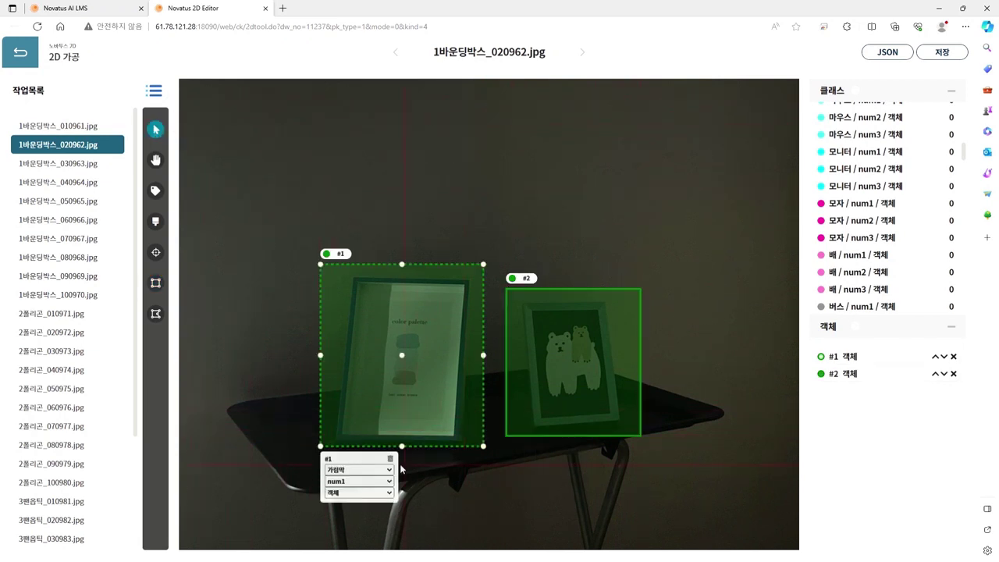
{"action": "left_click", "coordinate": [367, 391]}
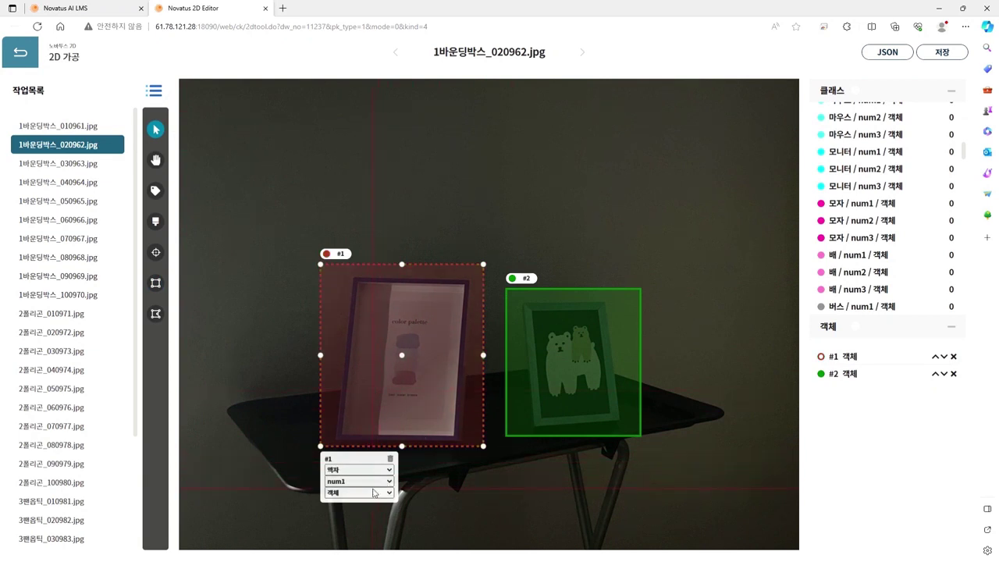
{"action": "left_click", "coordinate": [537, 400]}
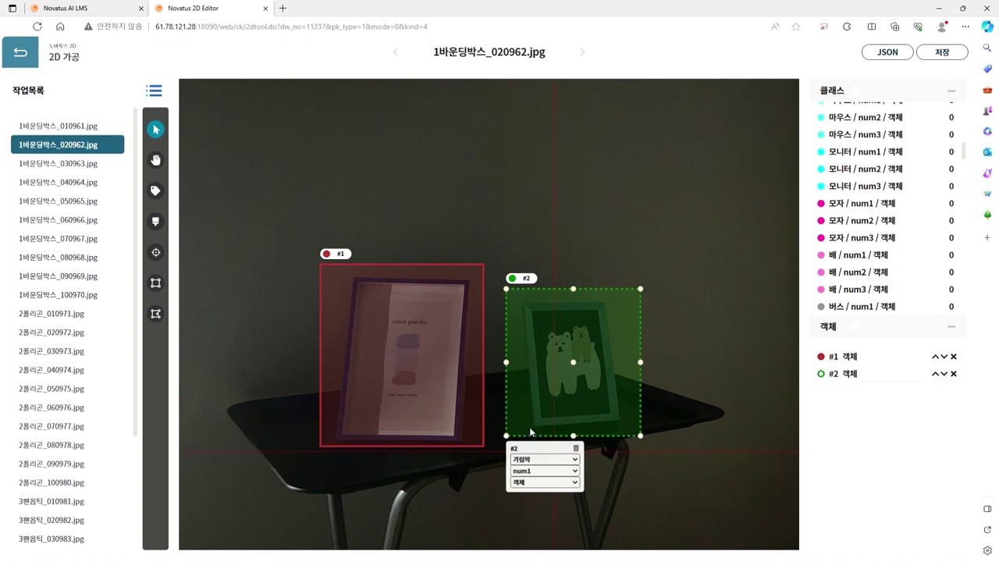
{"action": "left_click", "coordinate": [537, 377]}
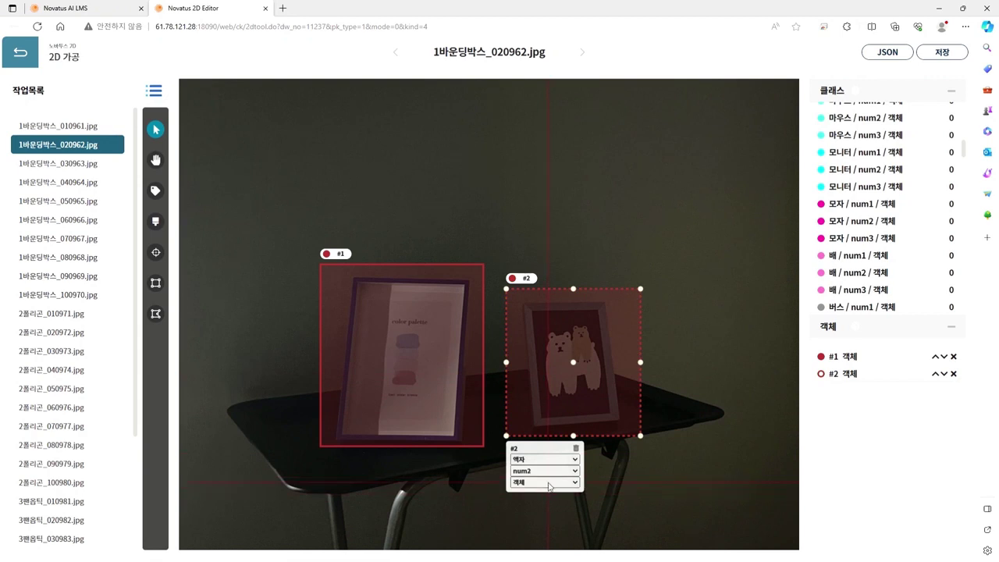
{"action": "left_click", "coordinate": [939, 59]}
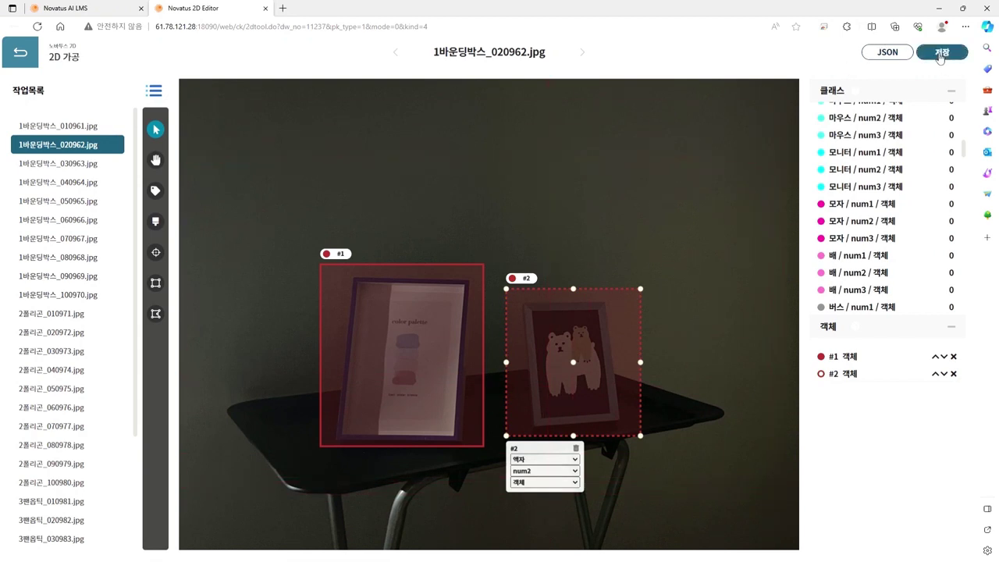
Step: Close the save notice, load 1바운딩박스_050965.jpg and pan around the two tennis balls
{"action": "left_click", "coordinate": [590, 83]}
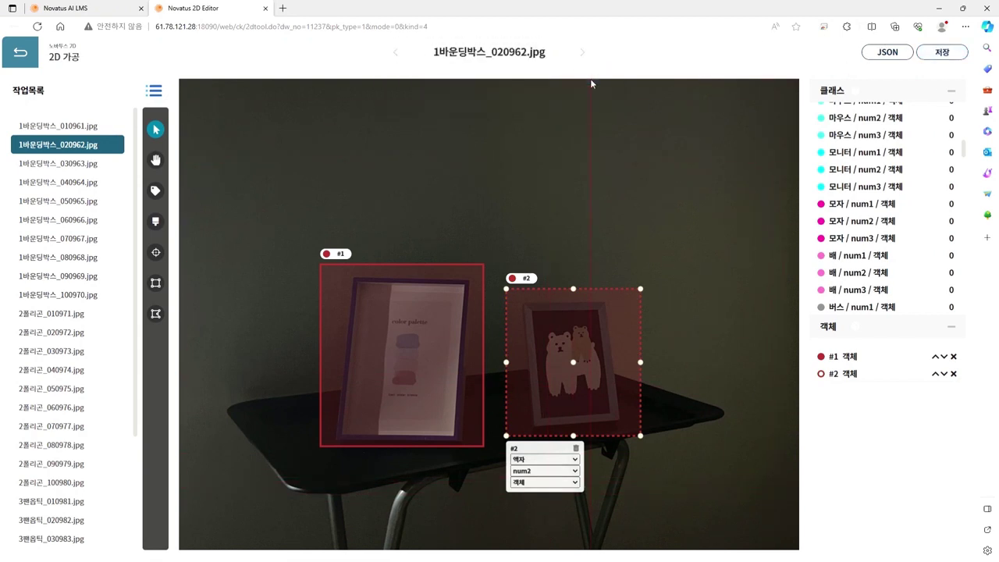
{"action": "left_click", "coordinate": [67, 201]}
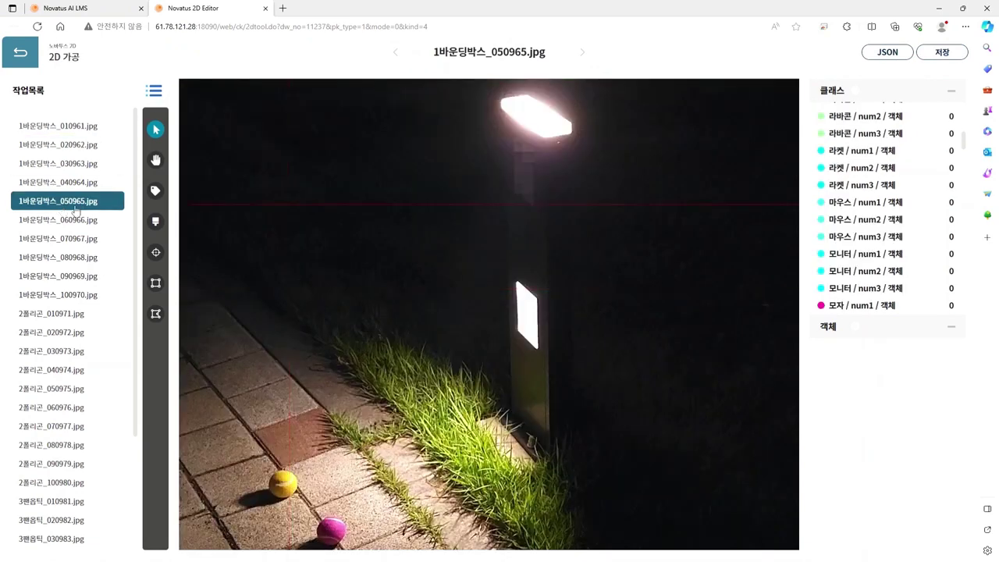
{"action": "key", "text": "h"}
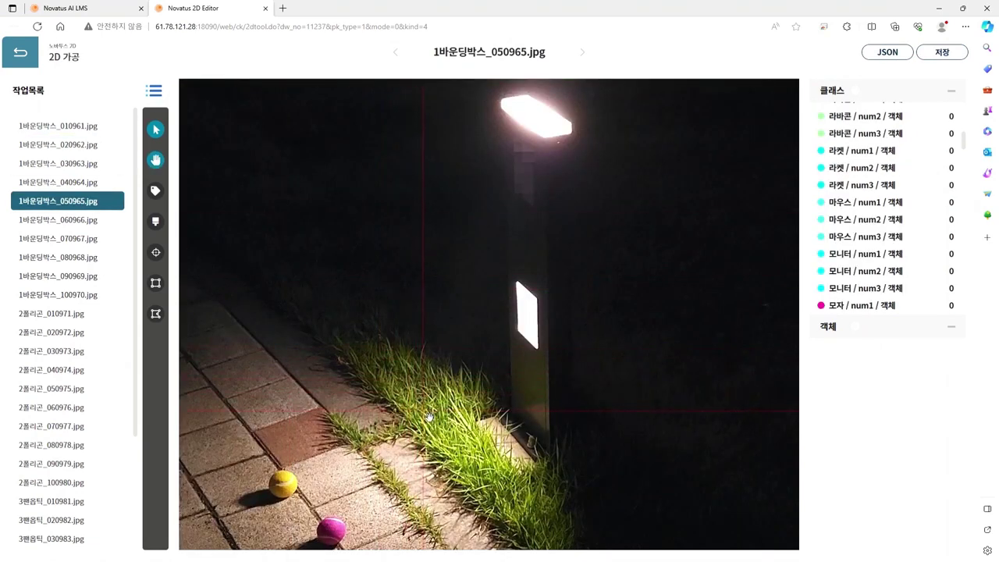
{"action": "left_click_drag", "start_coordinate": [429, 419], "coordinate": [222, 259]}
{"action": "left_click_drag", "start_coordinate": [455, 341], "coordinate": [713, 402]}
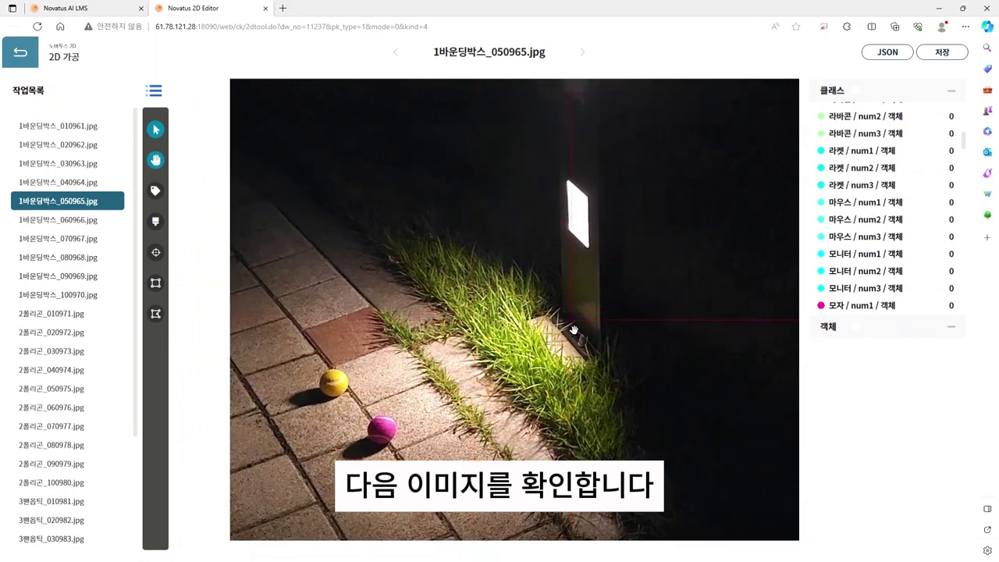
{"action": "left_click_drag", "start_coordinate": [569, 330], "coordinate": [492, 344]}
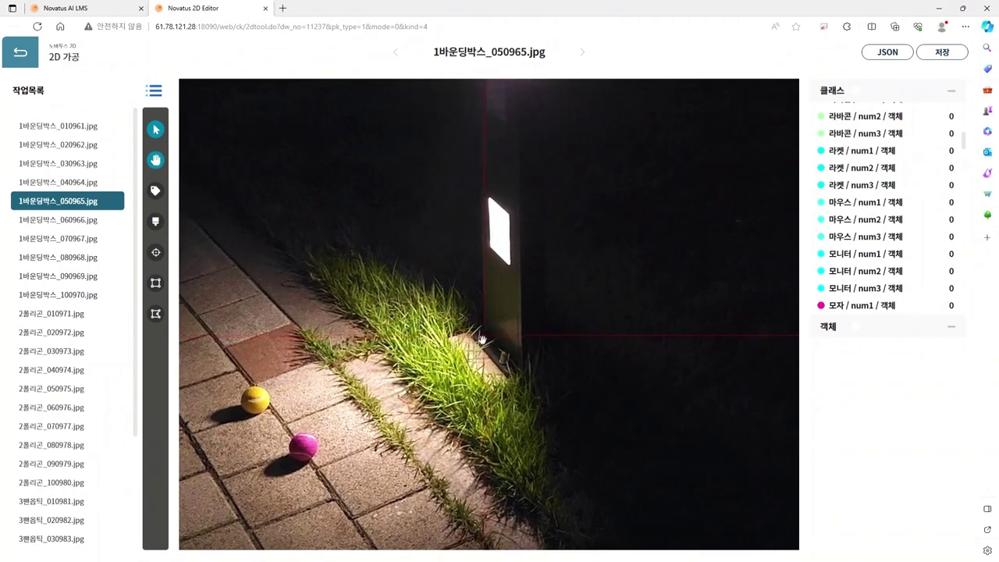
{"action": "key", "text": "h"}
{"action": "left_click_drag", "start_coordinate": [966, 145], "coordinate": [966, 112]}
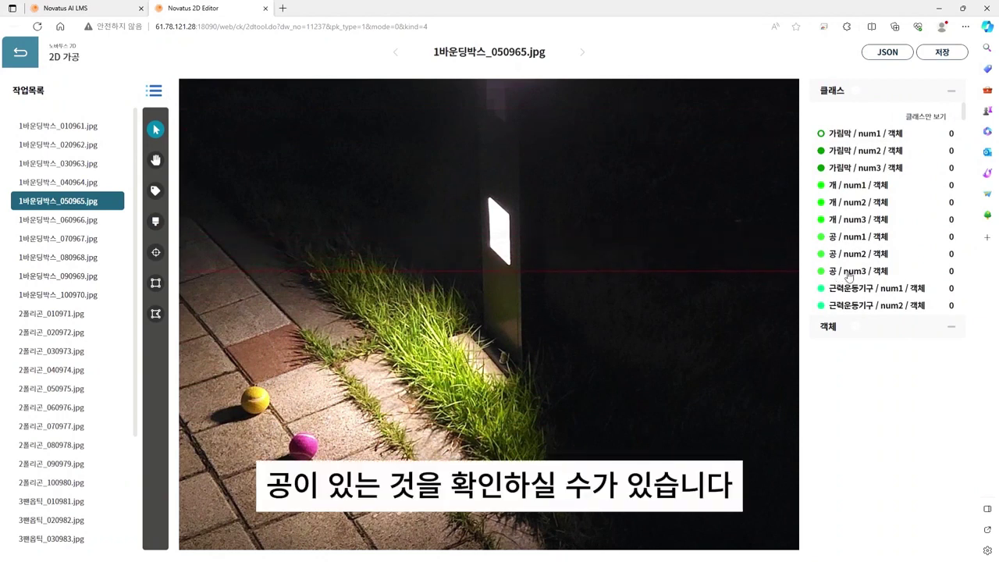
Step: Draw bounding boxes around the yellow ball and the pink ball
{"action": "left_click", "coordinate": [156, 283]}
{"action": "left_click_drag", "start_coordinate": [233, 380], "coordinate": [273, 421]}
{"action": "left_click_drag", "start_coordinate": [331, 465], "coordinate": [273, 428]}
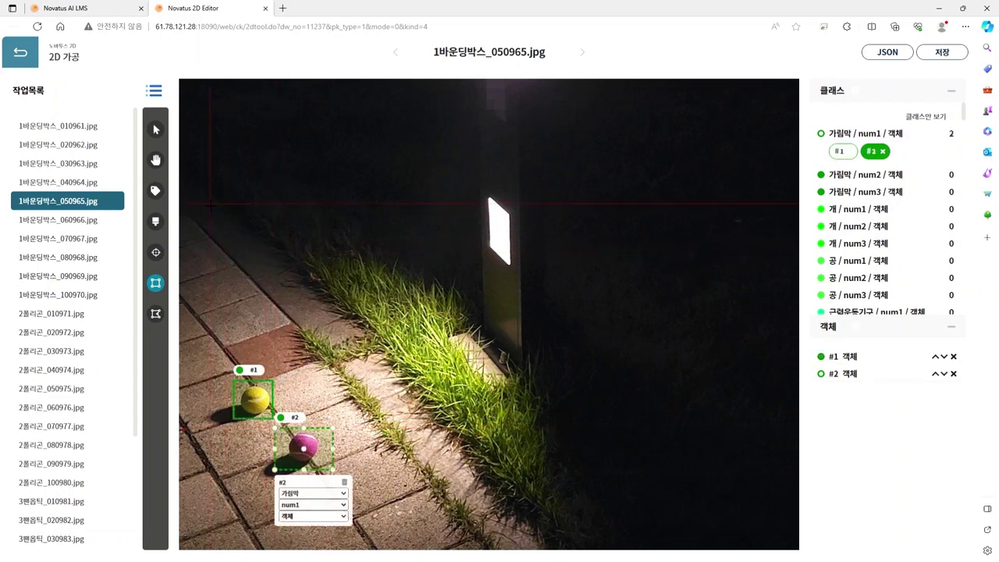
Step: Select box #1 and bring its top and bottom edges onto the yellow ball
{"action": "left_click", "coordinate": [155, 129]}
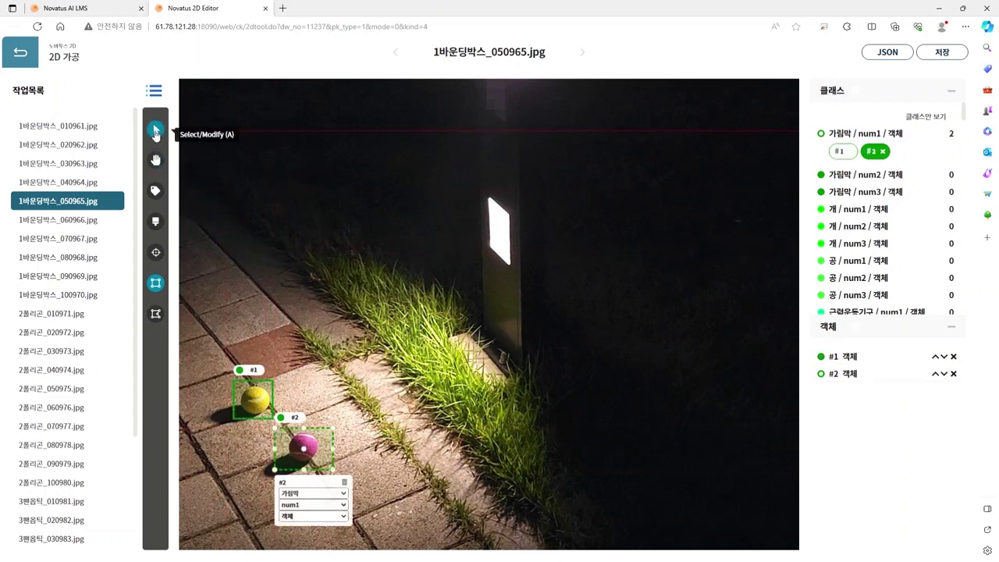
{"action": "left_click", "coordinate": [261, 398]}
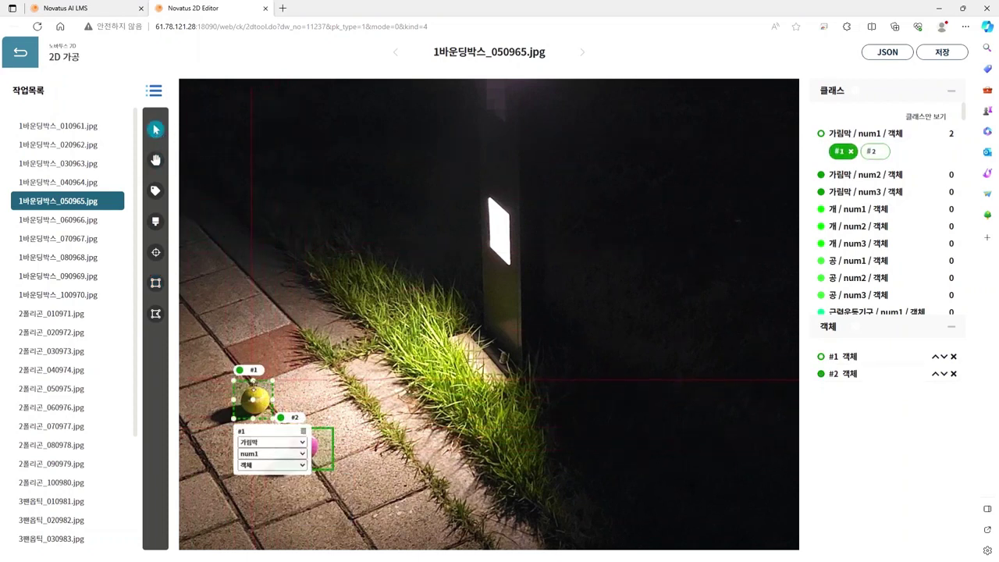
{"action": "left_click_drag", "start_coordinate": [251, 380], "coordinate": [250, 386]}
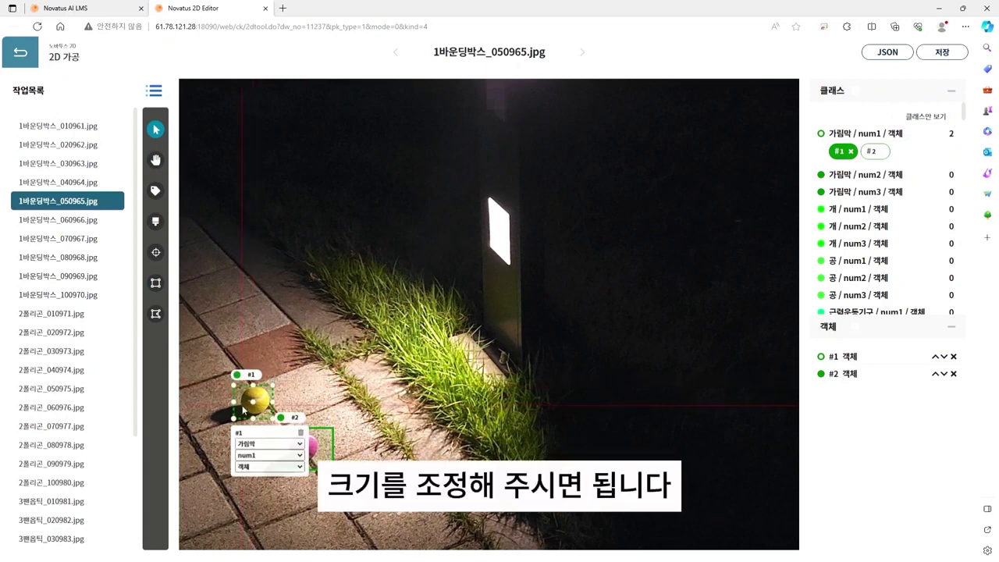
{"action": "left_click_drag", "start_coordinate": [272, 419], "coordinate": [269, 423]}
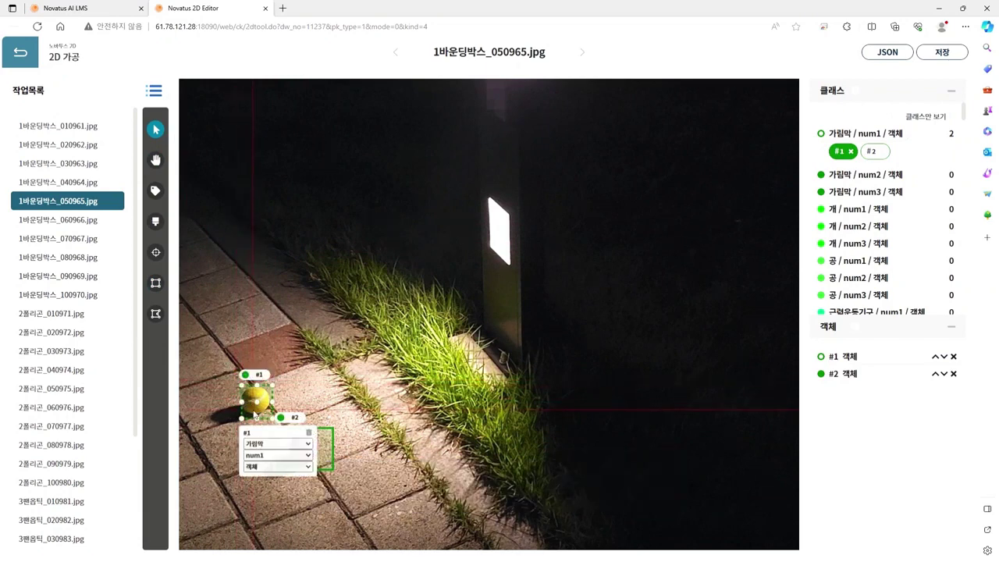
{"action": "scroll", "coordinate": [269, 424], "scroll_direction": "up", "scroll_amount": 2}
{"action": "scroll", "coordinate": [269, 424], "scroll_direction": "up", "scroll_amount": 2}
Step: Zoom in on both balls and trim box #1's bottom and right edges to the yellow ball
{"action": "key", "text": "h"}
{"action": "left_click_drag", "start_coordinate": [388, 399], "coordinate": [515, 286]}
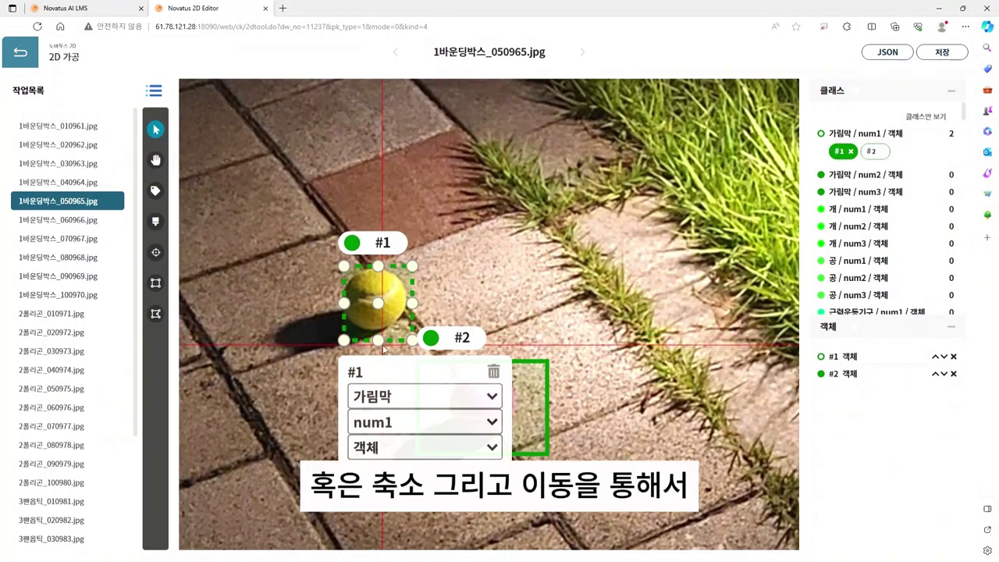
{"action": "left_click_drag", "start_coordinate": [380, 342], "coordinate": [384, 333]}
{"action": "left_click_drag", "start_coordinate": [412, 299], "coordinate": [410, 299]}
Step: Trim box #2's right, top and left edges to fit the pink ball
{"action": "left_click", "coordinate": [544, 404]}
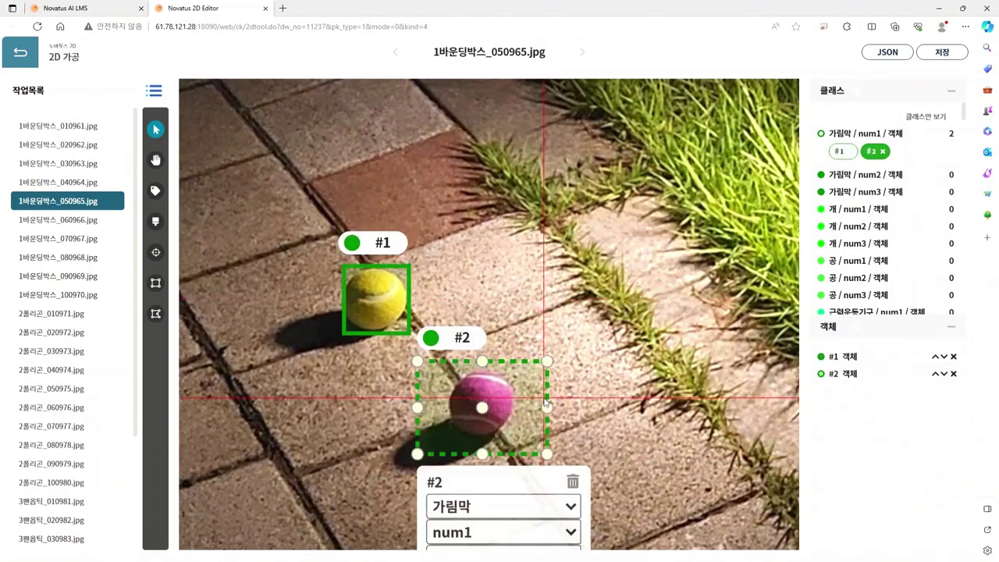
{"action": "left_click_drag", "start_coordinate": [548, 407], "coordinate": [516, 405]}
{"action": "left_click_drag", "start_coordinate": [473, 361], "coordinate": [472, 372]}
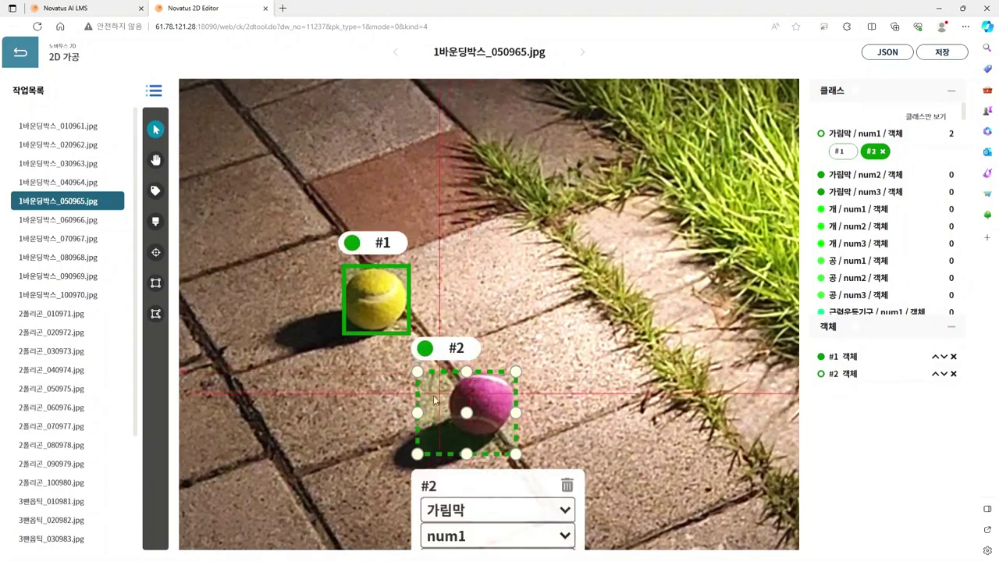
{"action": "left_click_drag", "start_coordinate": [426, 413], "coordinate": [484, 440]}
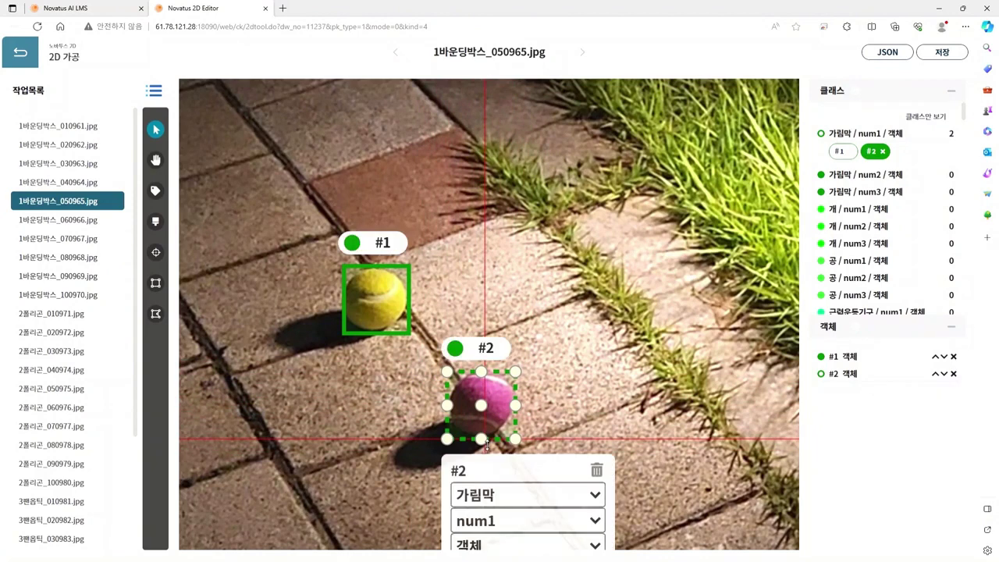
Step: Label the yellow-ball box 공 / num1 and the pink-ball box 공 / num2
{"action": "left_click", "coordinate": [379, 315]}
{"action": "left_click", "coordinate": [390, 396]}
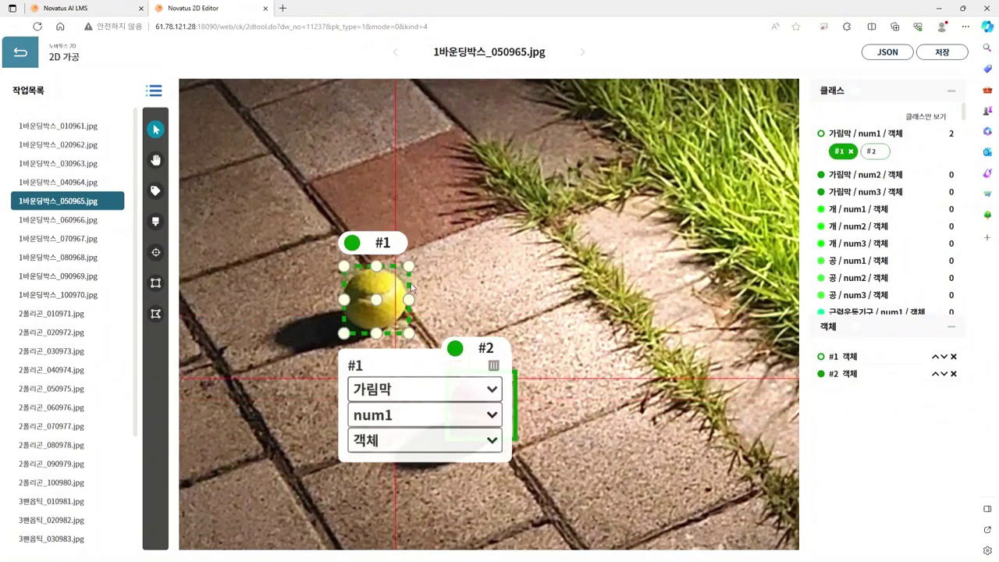
{"action": "left_click", "coordinate": [413, 201]}
{"action": "left_click", "coordinate": [394, 414]}
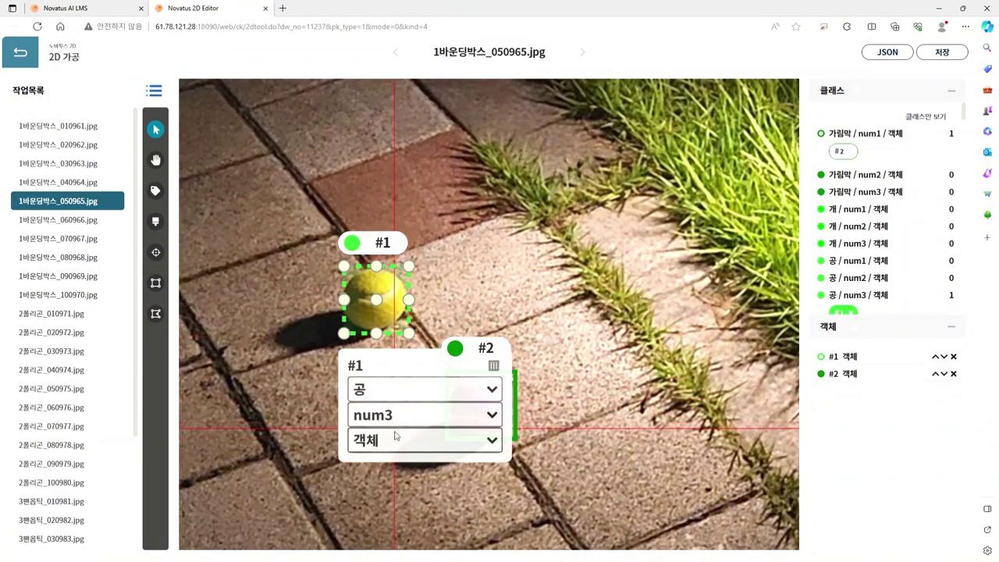
{"action": "left_click", "coordinate": [394, 437]}
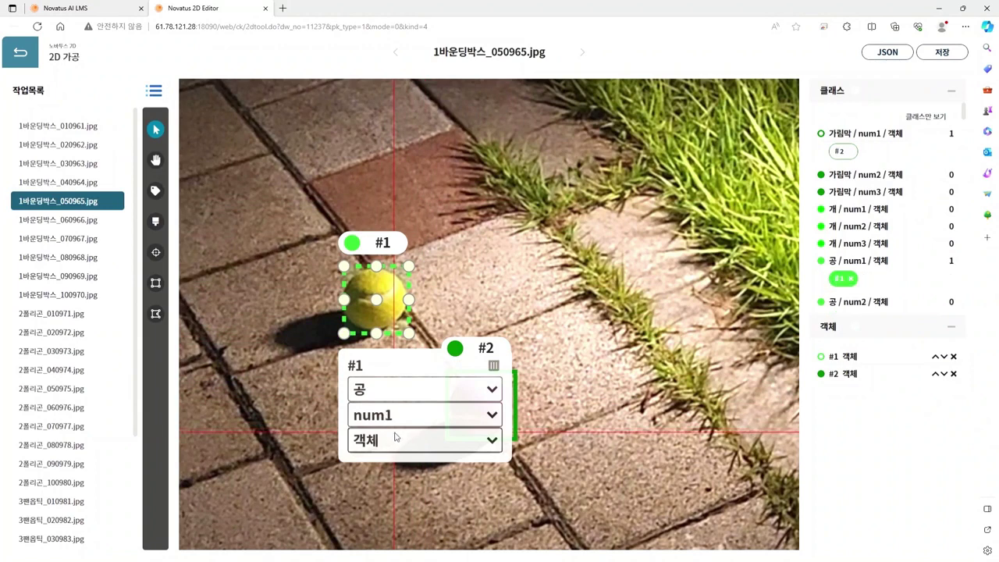
{"action": "left_click", "coordinate": [515, 403]}
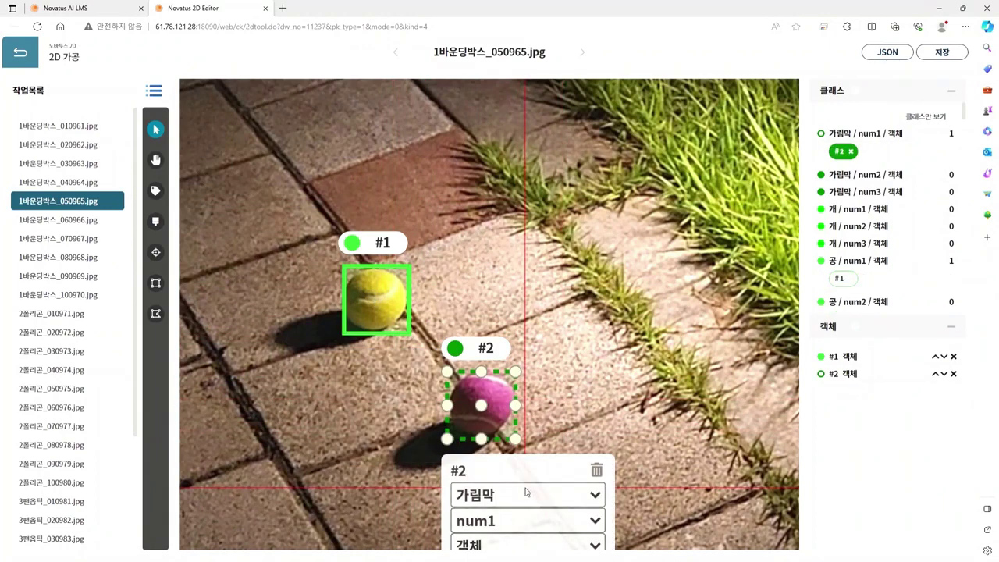
{"action": "key", "text": "9"}
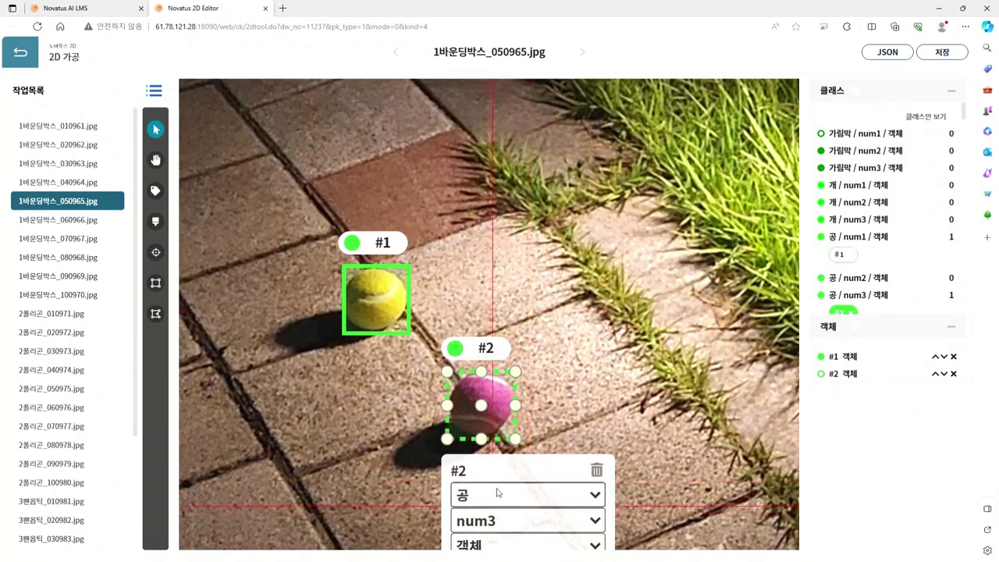
{"action": "key", "text": "8"}
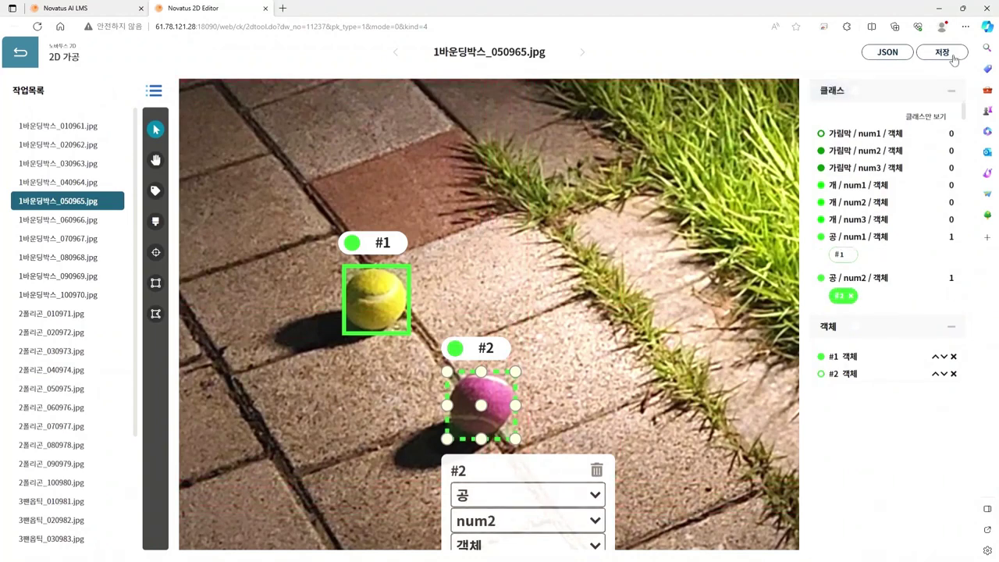
Step: Save the annotations and load the baseball-bat image 1바운딩박스_070967.jpg
{"action": "left_click", "coordinate": [952, 57]}
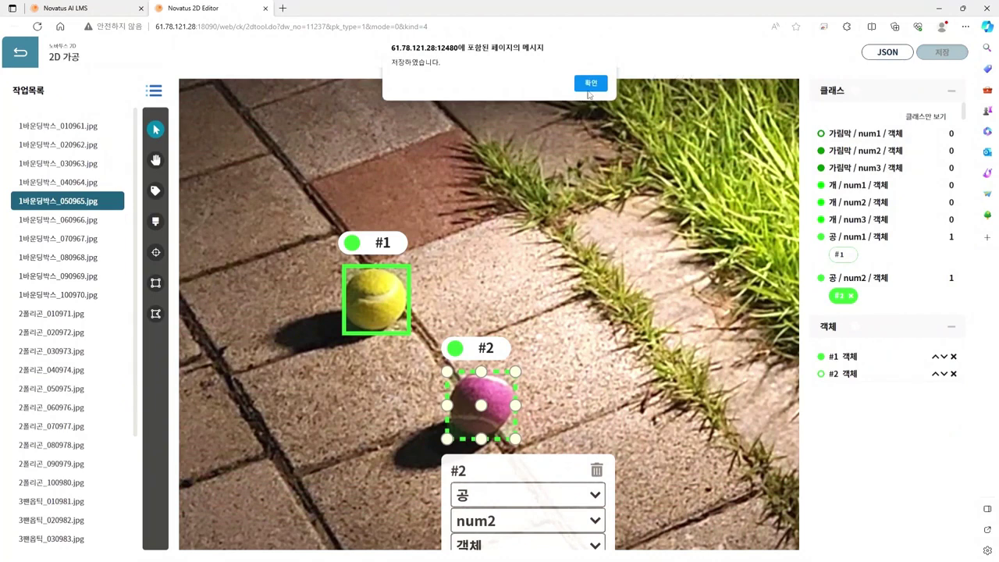
{"action": "left_click", "coordinate": [589, 89]}
{"action": "left_click", "coordinate": [76, 235]}
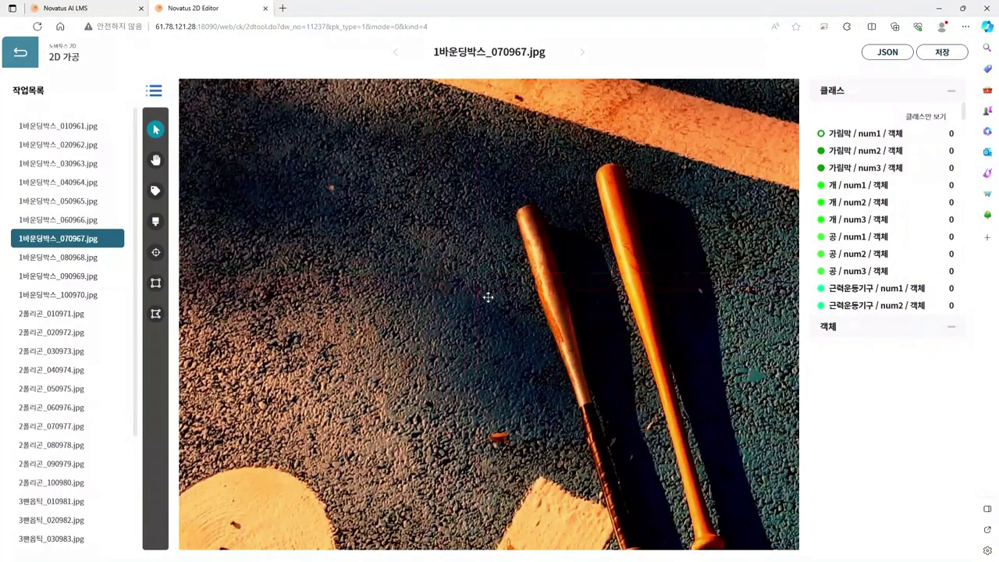
{"action": "left_click_drag", "start_coordinate": [488, 297], "coordinate": [470, 274]}
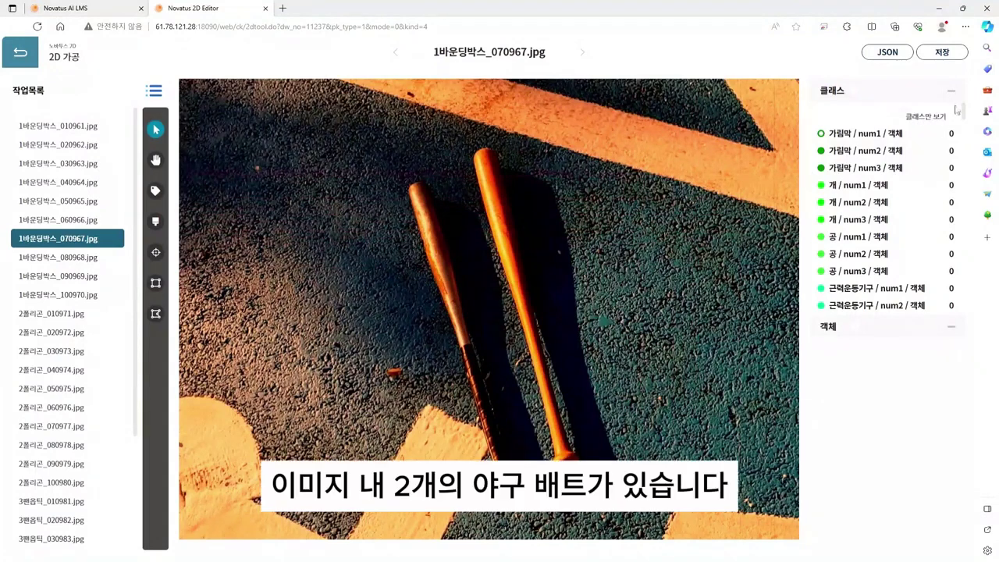
{"action": "left_click_drag", "start_coordinate": [965, 117], "coordinate": [969, 207]}
{"action": "scroll", "coordinate": [967, 204], "scroll_direction": "down", "scroll_amount": 3}
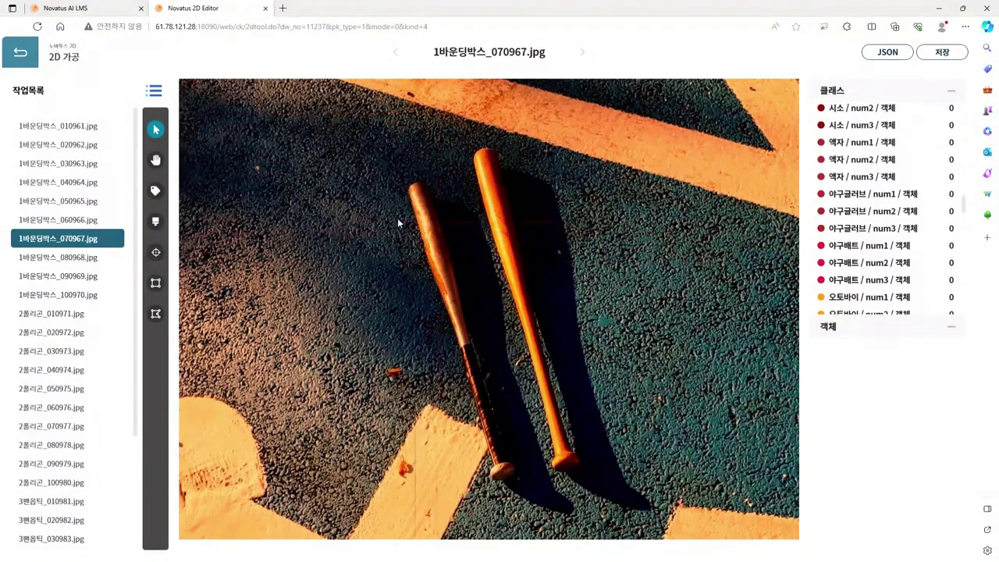
Step: Draw bounding boxes around the right and left baseball bats
{"action": "left_click", "coordinate": [164, 286]}
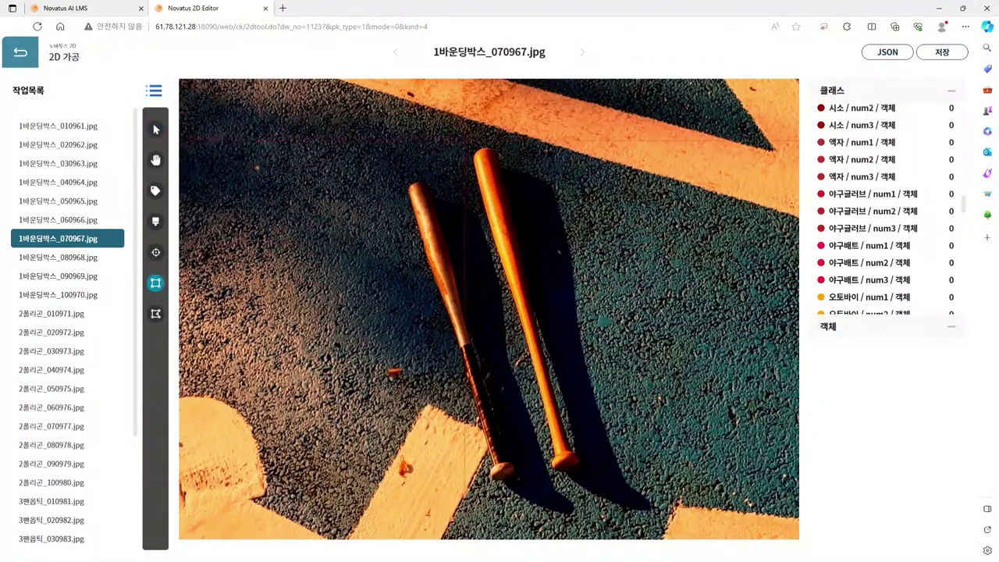
{"action": "left_click_drag", "start_coordinate": [466, 142], "coordinate": [584, 473]}
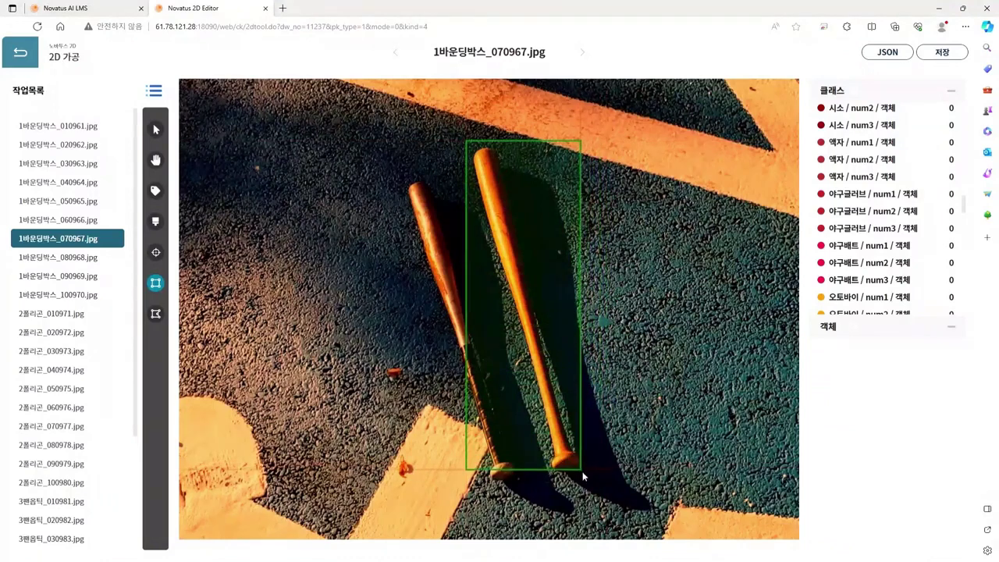
{"action": "left_click_drag", "start_coordinate": [389, 173], "coordinate": [517, 476]}
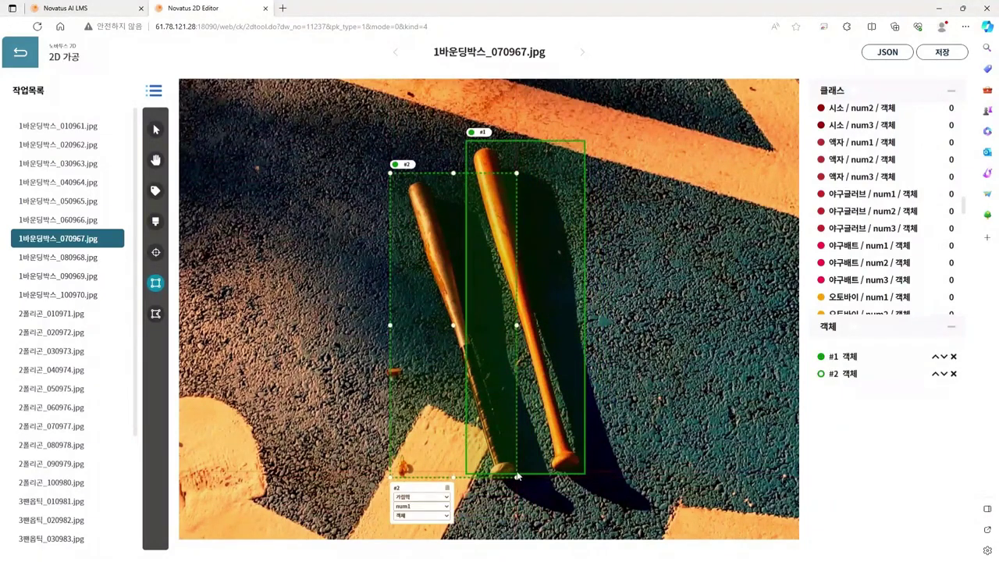
{"action": "scroll", "coordinate": [403, 203], "scroll_direction": "up", "scroll_amount": 2}
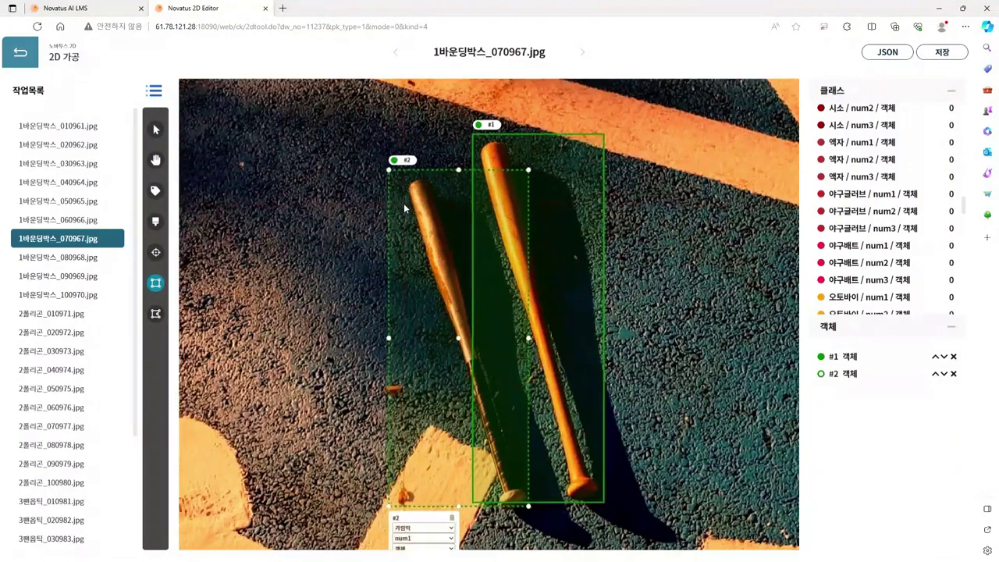
Step: Fit box #2's top, left and bottom edges to the left bat
{"action": "left_click", "coordinate": [155, 130]}
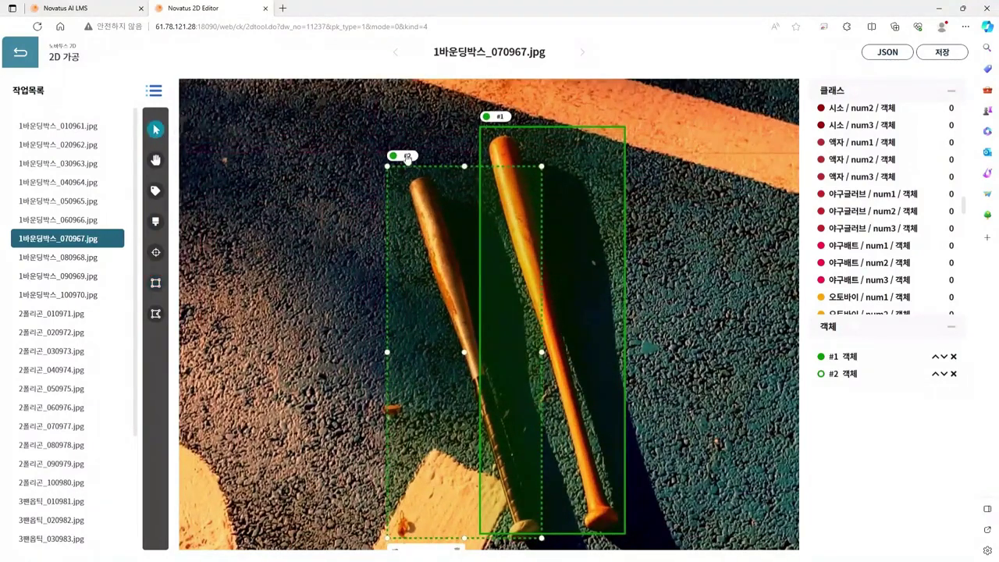
{"action": "left_click_drag", "start_coordinate": [467, 165], "coordinate": [466, 177]}
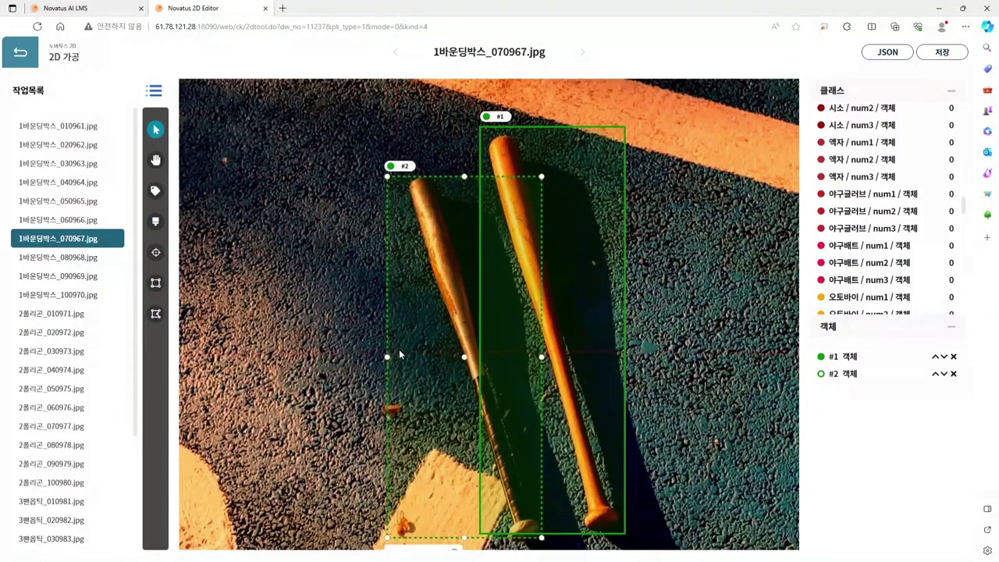
{"action": "left_click_drag", "start_coordinate": [390, 357], "coordinate": [408, 361]}
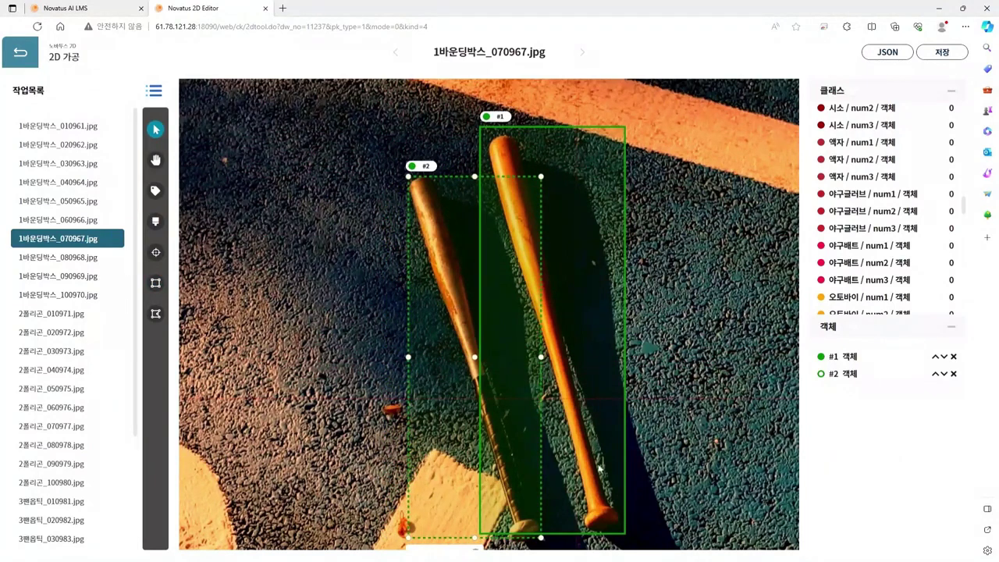
{"action": "left_click_drag", "start_coordinate": [541, 538], "coordinate": [543, 545]}
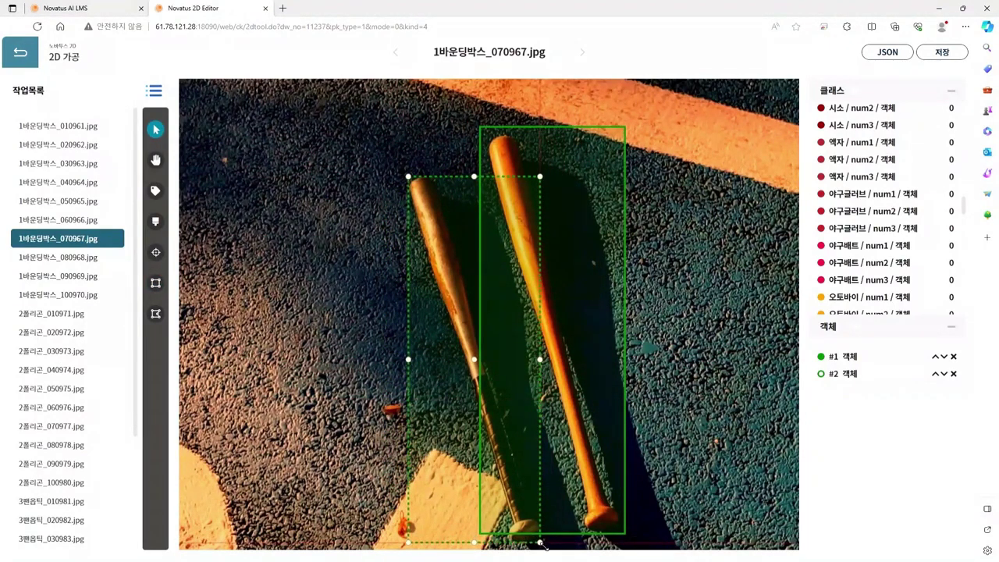
{"action": "left_click_drag", "start_coordinate": [544, 545], "coordinate": [544, 542]}
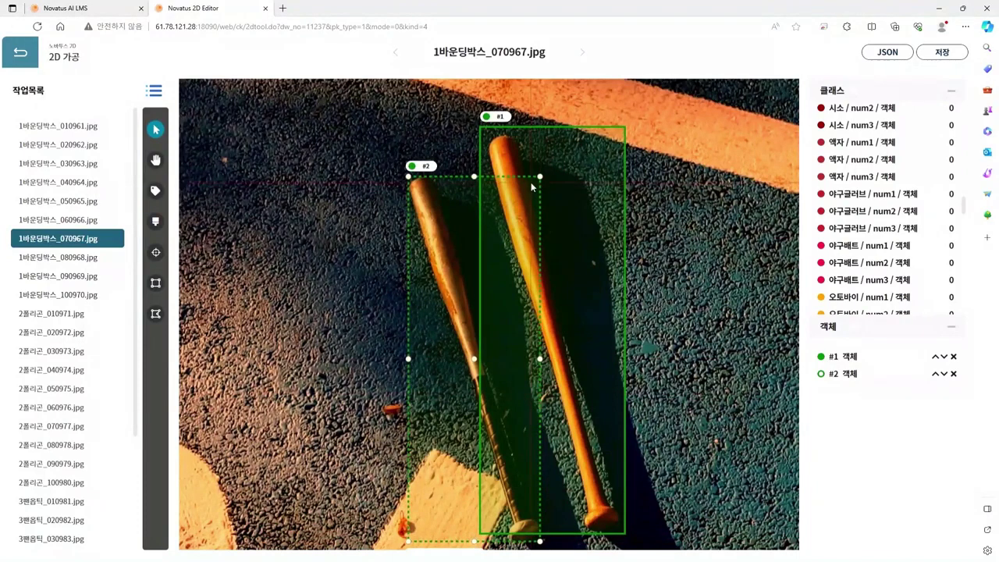
Step: Fit box #1's top, right and left edges to the right bat
{"action": "left_click", "coordinate": [558, 153]}
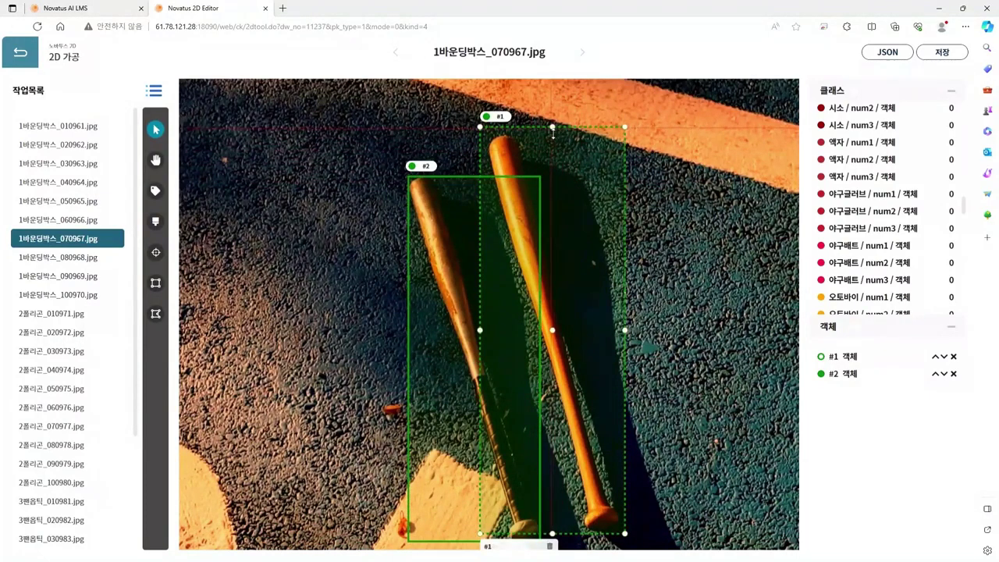
{"action": "left_click_drag", "start_coordinate": [552, 133], "coordinate": [552, 136]}
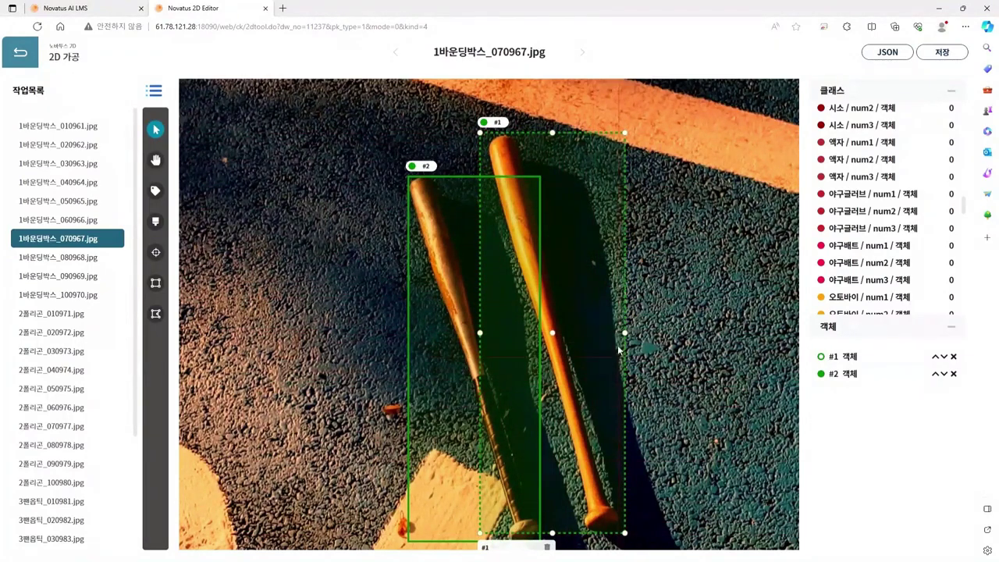
{"action": "left_click_drag", "start_coordinate": [627, 334], "coordinate": [616, 334]}
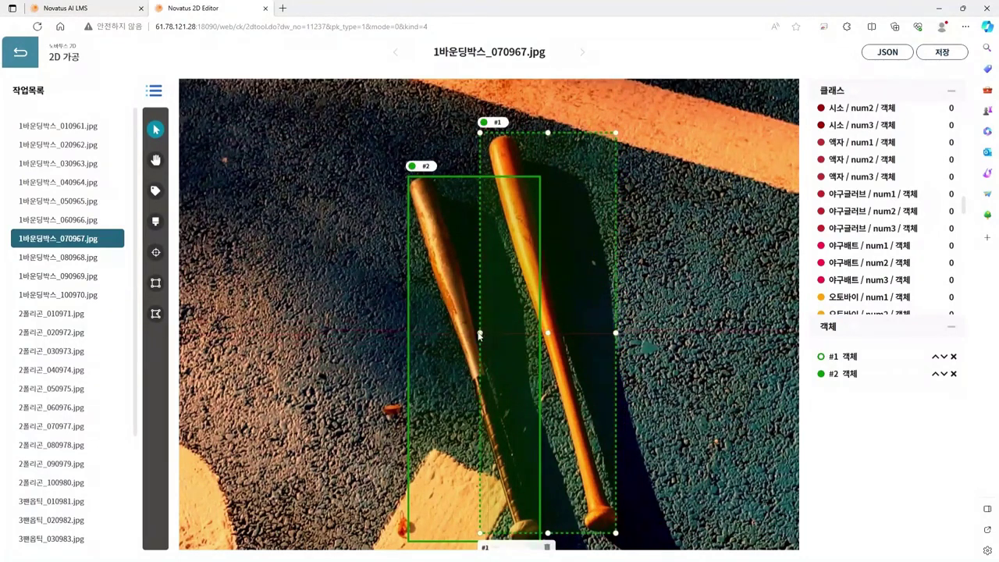
{"action": "left_click", "coordinate": [503, 337]}
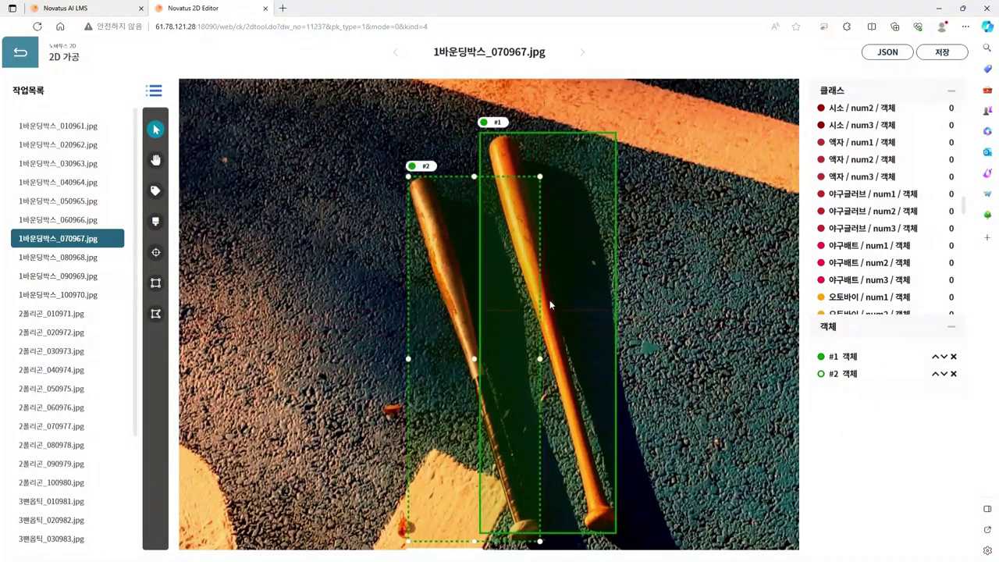
{"action": "left_click", "coordinate": [569, 223]}
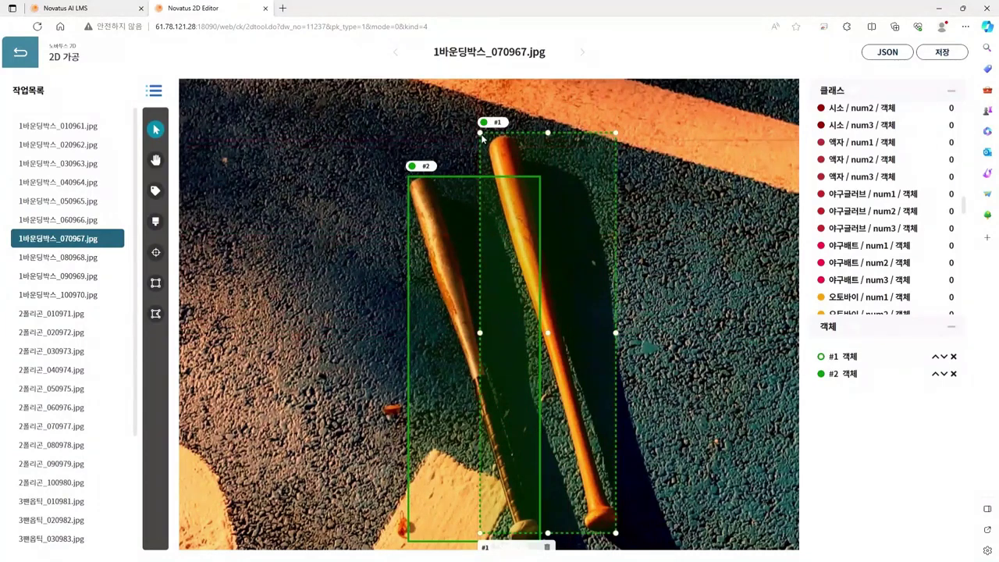
{"action": "left_click_drag", "start_coordinate": [479, 134], "coordinate": [493, 138]}
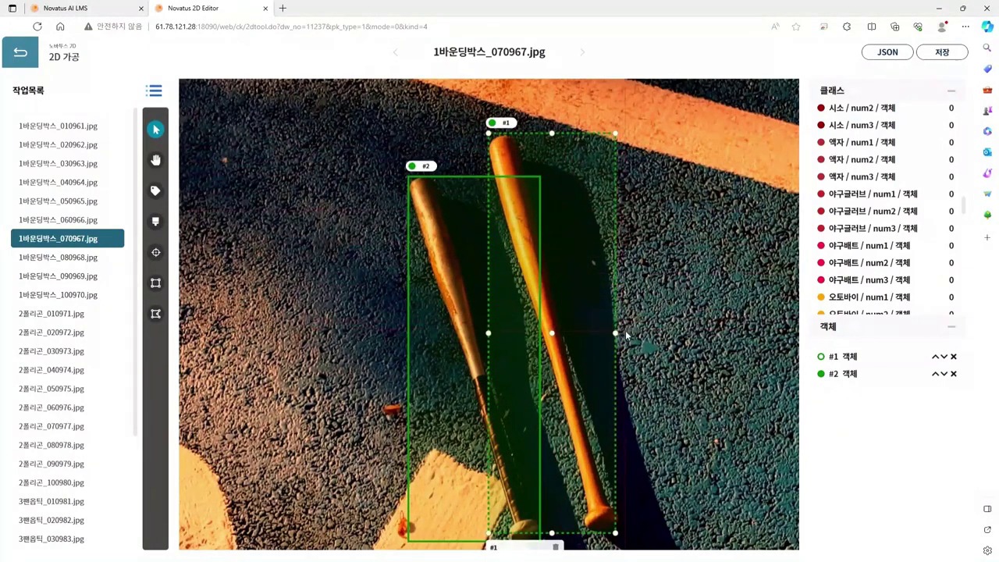
{"action": "scroll", "coordinate": [624, 337], "scroll_direction": "down", "scroll_amount": 1}
Step: Label box #2 as 야구배트 with number num1
{"action": "left_click_drag", "start_coordinate": [681, 443], "coordinate": [678, 282]}
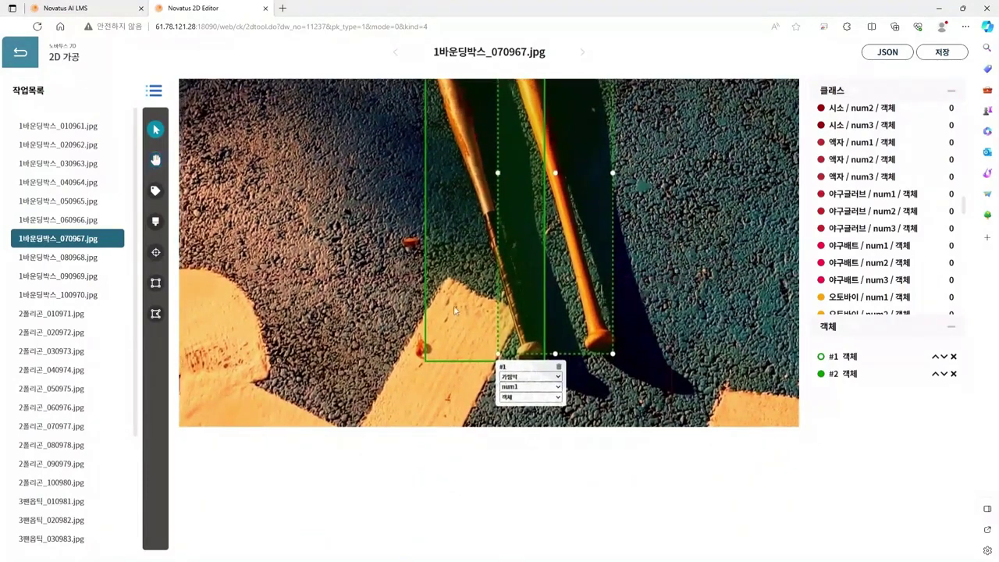
{"action": "left_click", "coordinate": [458, 332]}
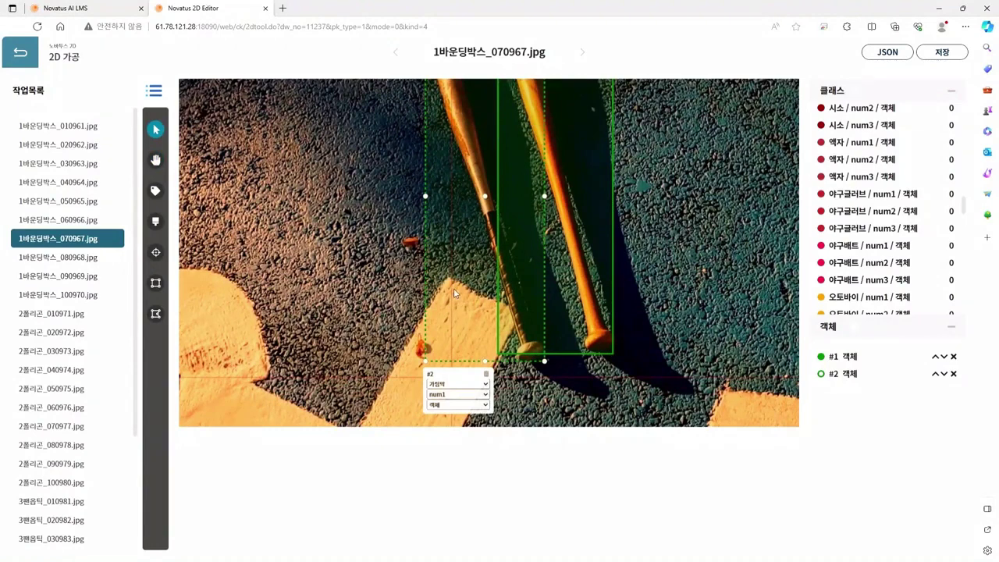
{"action": "left_click", "coordinate": [454, 288]}
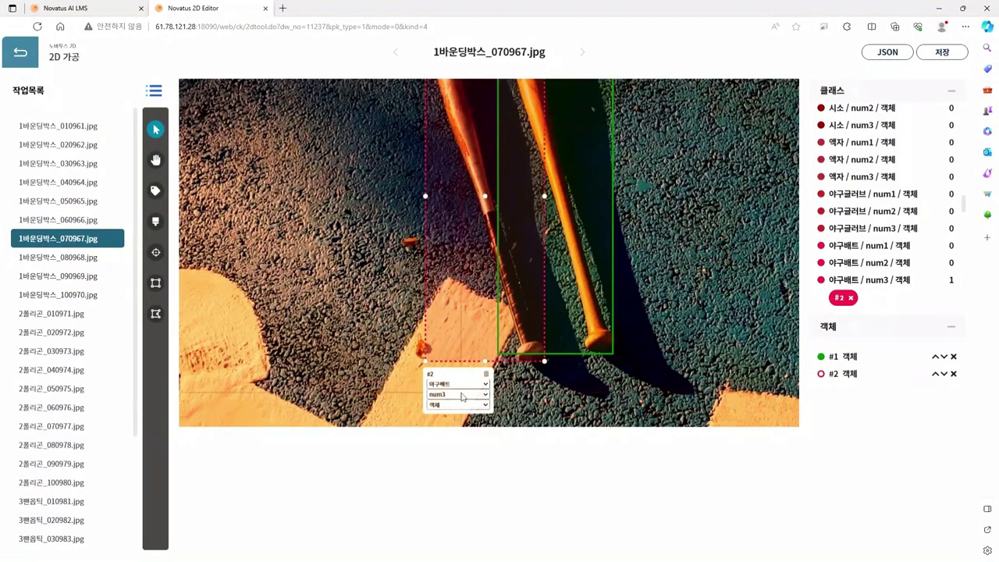
{"action": "left_click", "coordinate": [461, 397]}
{"action": "left_click", "coordinate": [461, 408]}
Step: Label box #1 as 야구배트 with number num2
{"action": "left_click", "coordinate": [581, 347]}
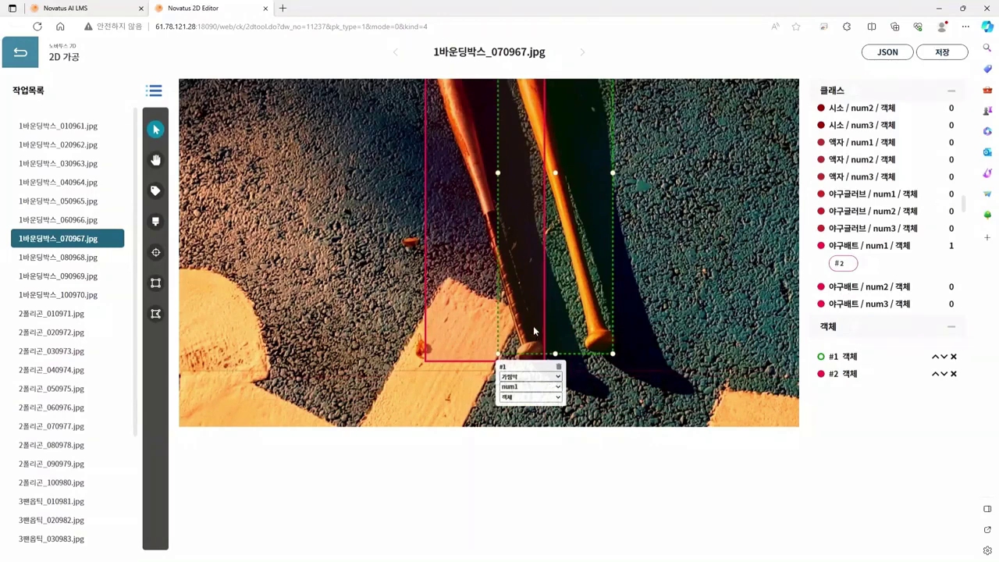
{"action": "left_click", "coordinate": [529, 376]}
{"action": "left_click", "coordinate": [529, 386]}
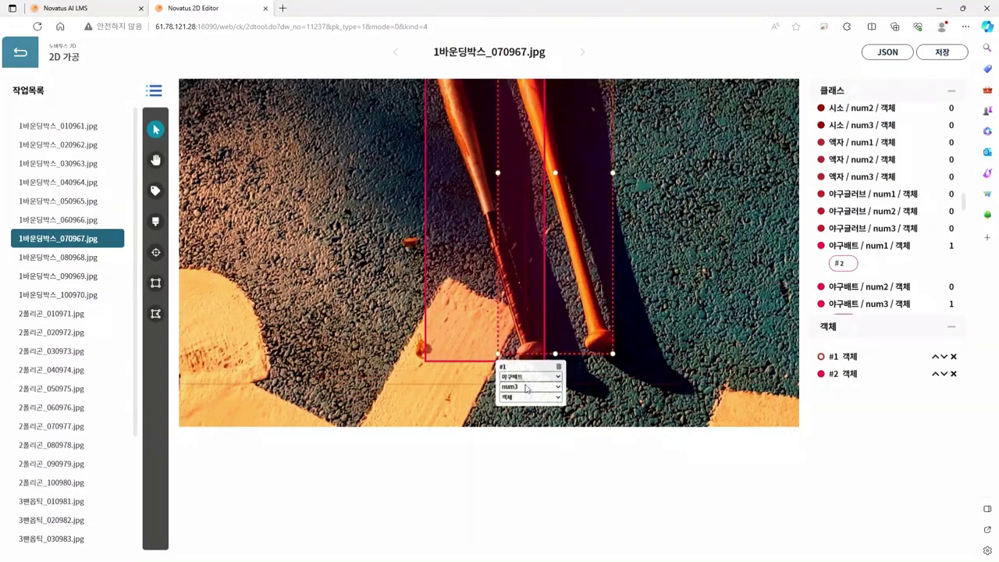
{"action": "left_click", "coordinate": [525, 414]}
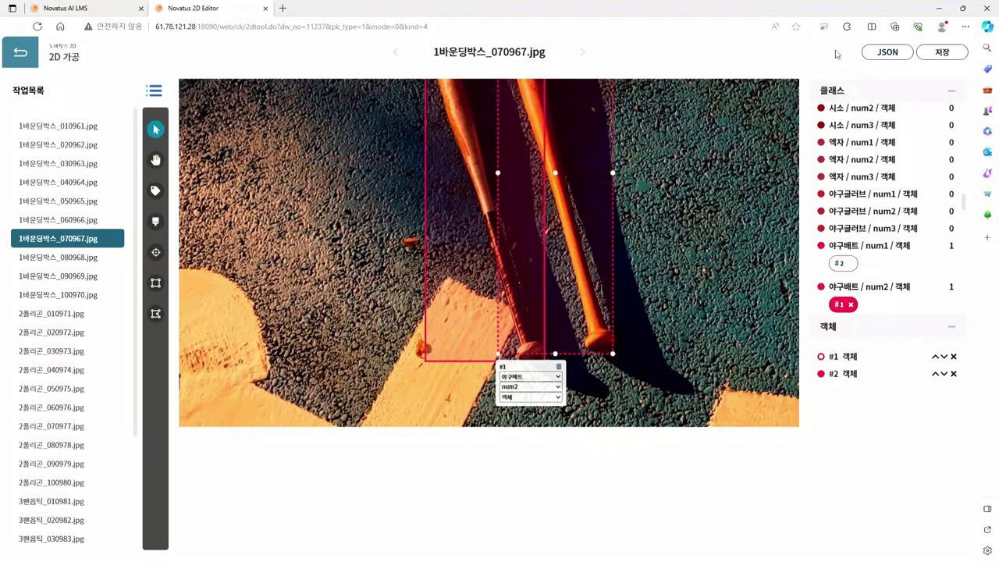
Step: Save the bat labels and load image 1바운딩박스_090969.jpg
{"action": "left_click", "coordinate": [926, 49]}
{"action": "left_click", "coordinate": [929, 50]}
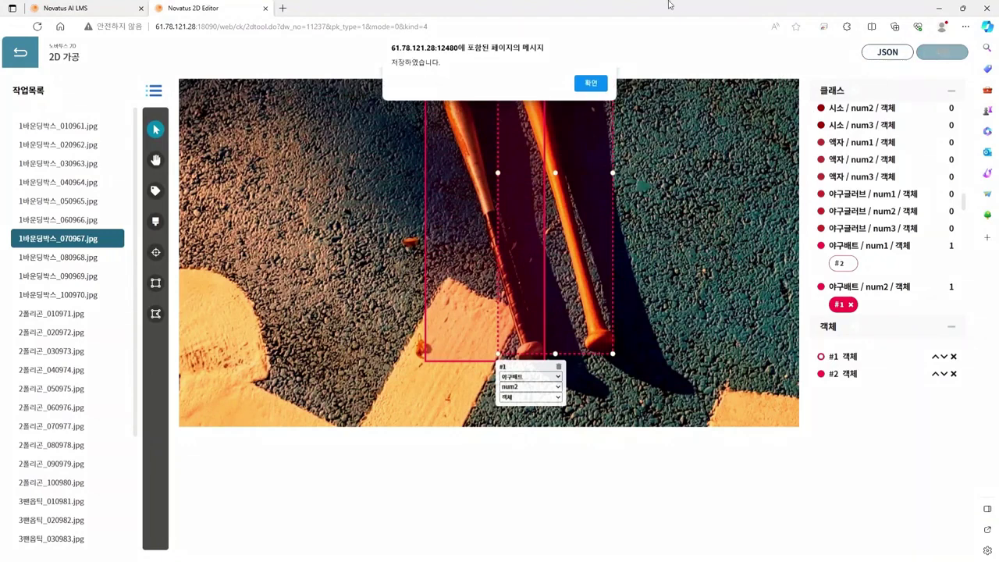
{"action": "left_click", "coordinate": [590, 84]}
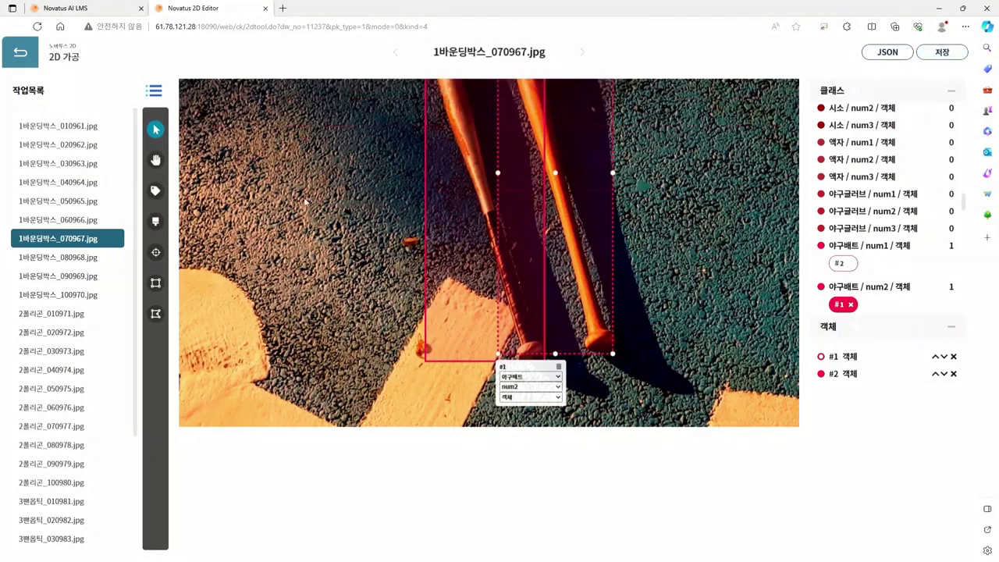
{"action": "left_click", "coordinate": [77, 281]}
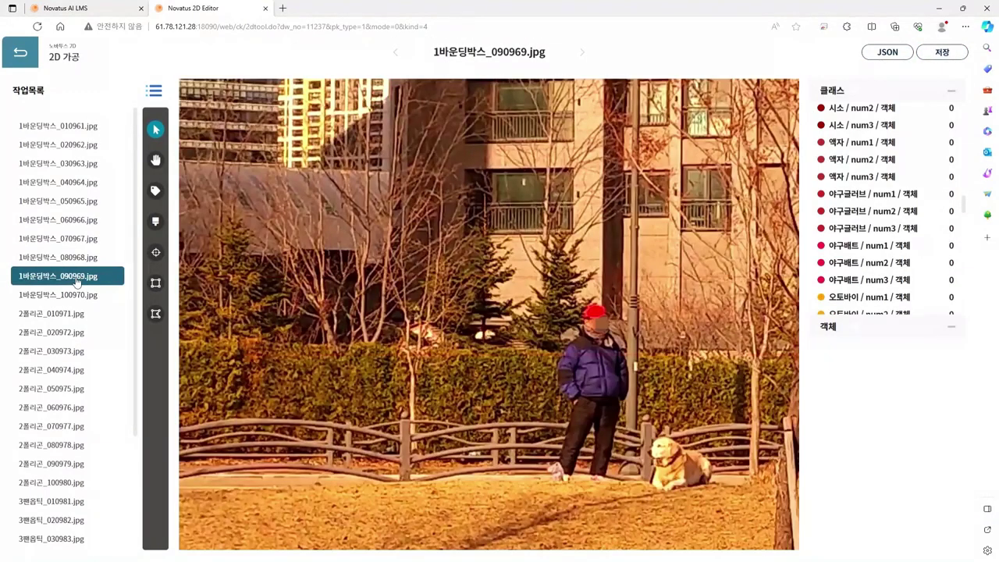
Step: Pan and zoom across the park photo of the person and dog, then pick the bounding-box tool
{"action": "key", "text": "h"}
{"action": "scroll", "coordinate": [526, 326], "scroll_direction": "down", "scroll_amount": 3}
{"action": "scroll", "coordinate": [538, 375], "scroll_direction": "up", "scroll_amount": 3}
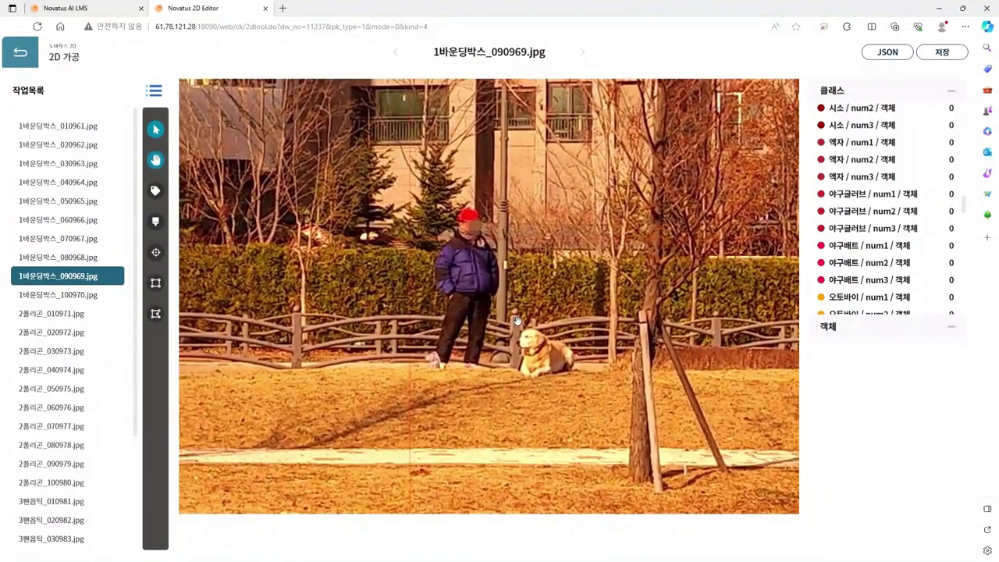
{"action": "key", "text": "v"}
{"action": "scroll", "coordinate": [531, 367], "scroll_direction": "down", "scroll_amount": 2}
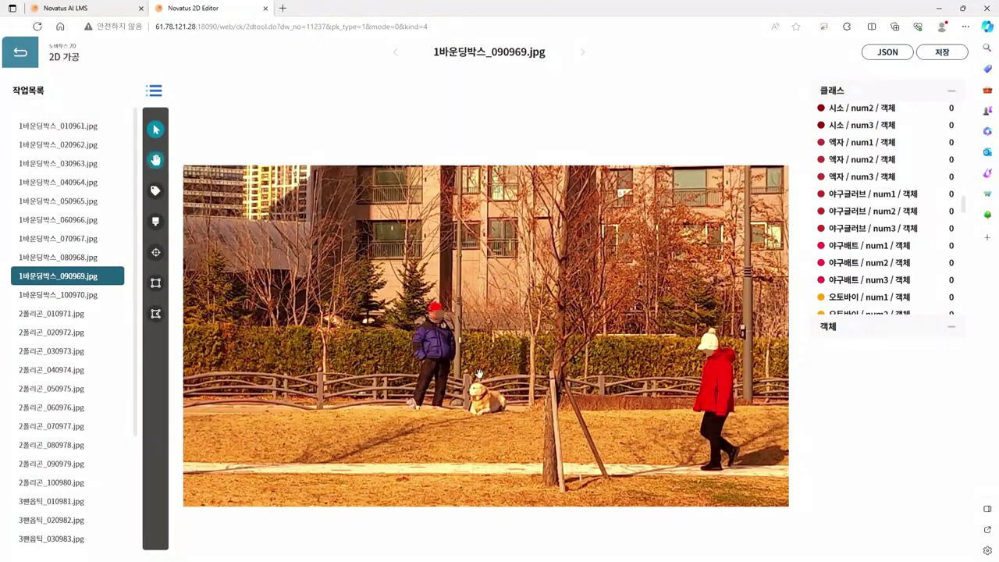
{"action": "scroll", "coordinate": [479, 373], "scroll_direction": "up", "scroll_amount": 2}
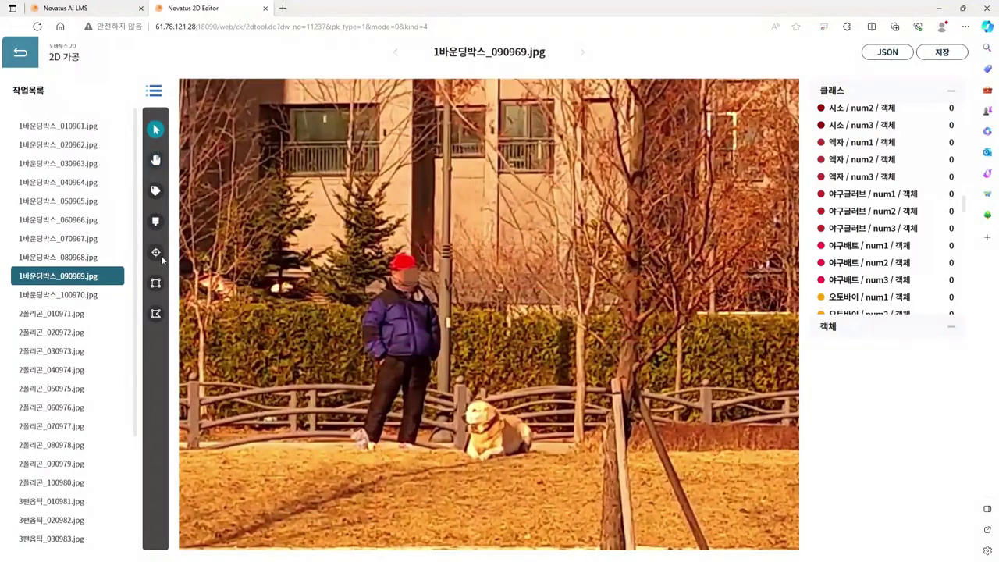
{"action": "left_click", "coordinate": [155, 283]}
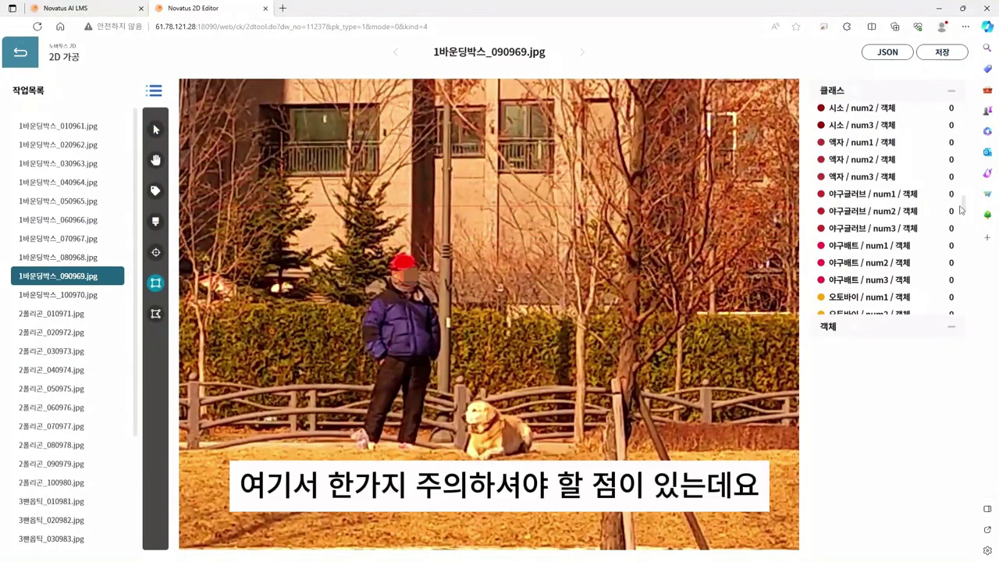
Step: Box the red cap as 모자 / num1 and start a box around the man wearing it
{"action": "left_click_drag", "start_coordinate": [964, 205], "coordinate": [957, 149]}
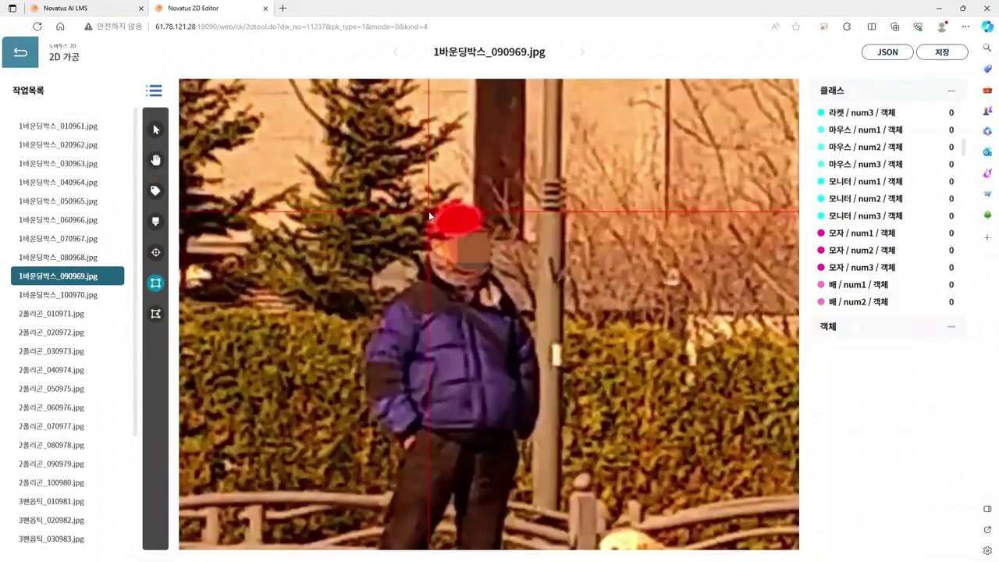
{"action": "left_click_drag", "start_coordinate": [420, 198], "coordinate": [493, 236]}
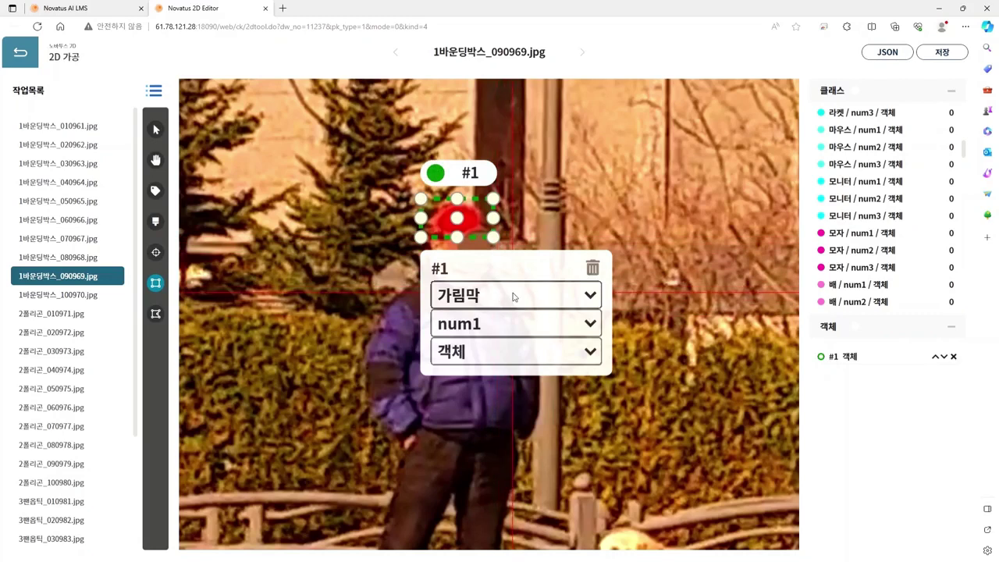
{"action": "key", "text": "9"}
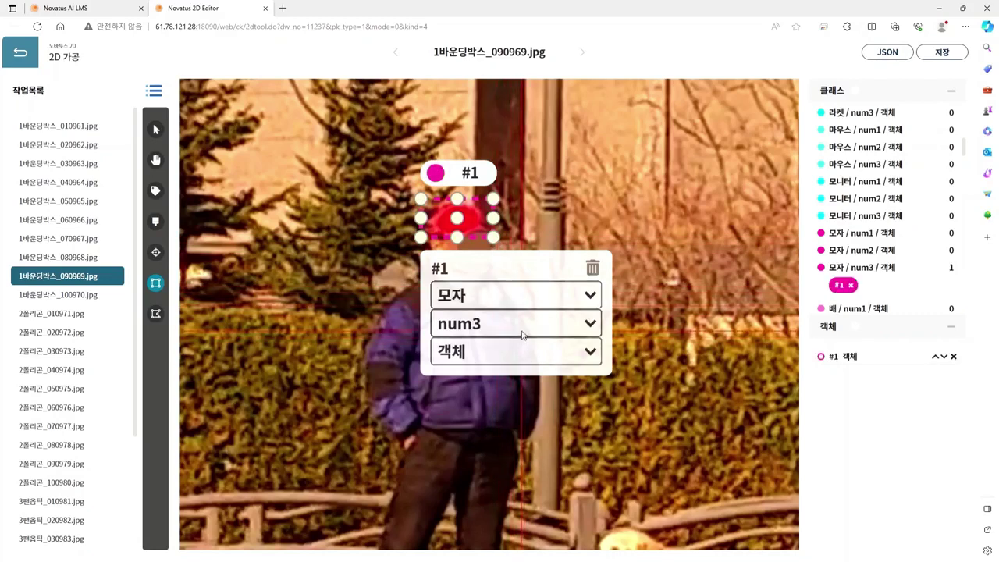
{"action": "key", "text": "7"}
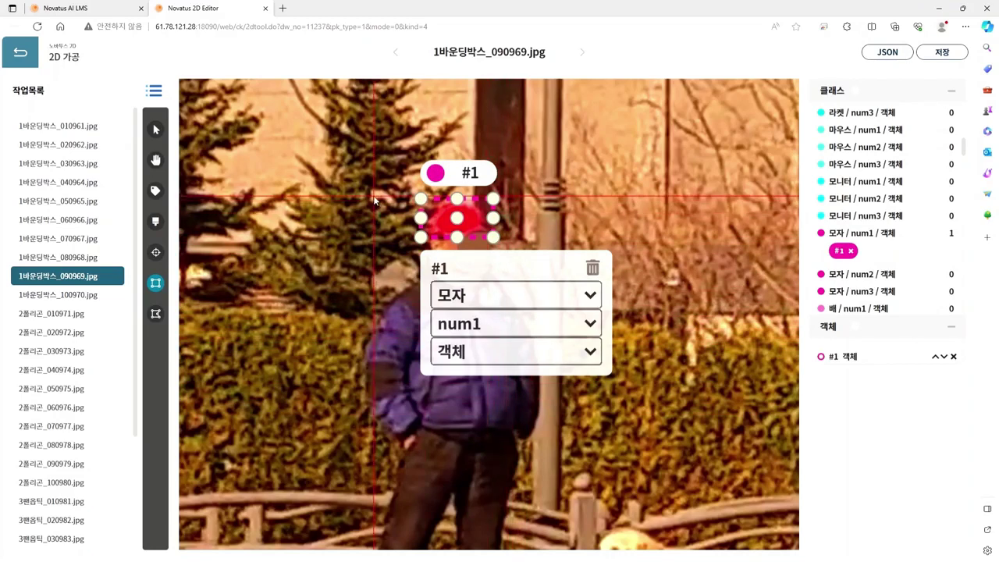
{"action": "left_click_drag", "start_coordinate": [374, 197], "coordinate": [555, 493]}
Step: Bring the man's legs into view and delete an accidental extra box
{"action": "key", "text": "space"}
{"action": "scroll", "coordinate": [555, 431], "scroll_direction": "down", "scroll_amount": 2}
{"action": "left_click_drag", "start_coordinate": [613, 437], "coordinate": [607, 324]}
{"action": "mouse_move", "coordinate": [476, 361]}
{"action": "left_mouse_down"}
{"action": "mouse_move", "coordinate": [475, 482]}
{"action": "mouse_move", "coordinate": [558, 490]}
{"action": "left_mouse_up"}
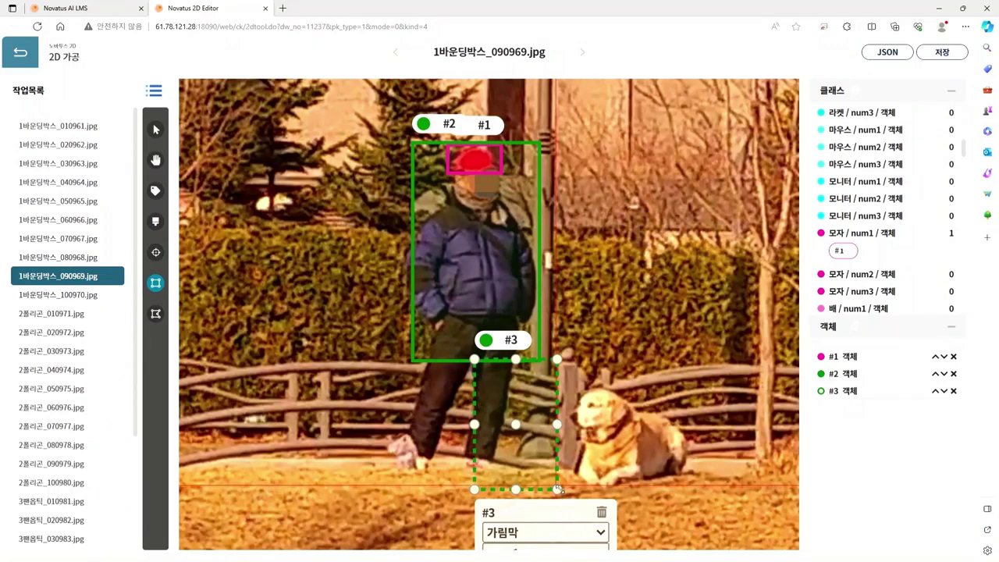
{"action": "key", "text": "Delete"}
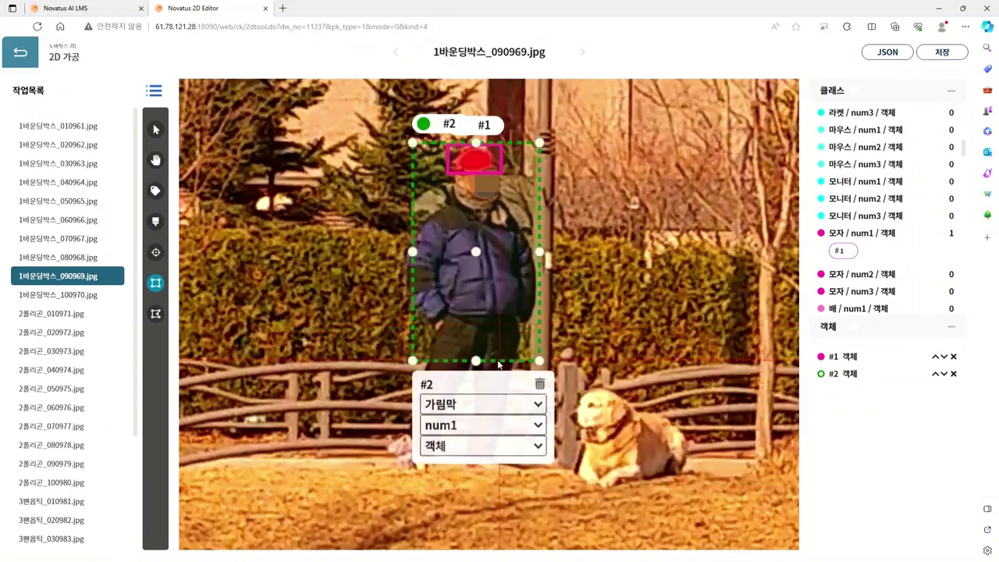
Step: Stretch box #2 over the whole man, down to his feet, and set its class to 사람
{"action": "left_click", "coordinate": [155, 129]}
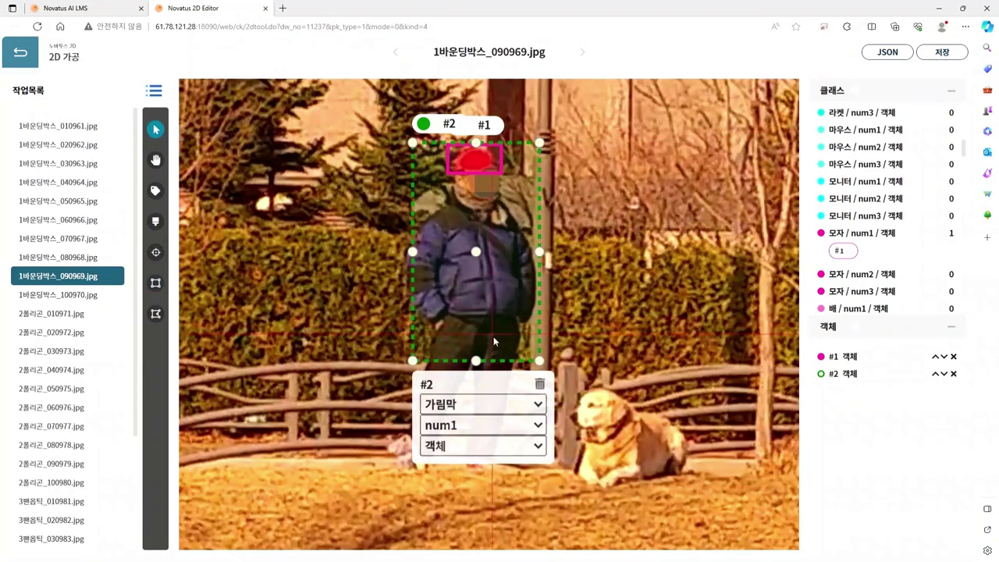
{"action": "left_click_drag", "start_coordinate": [476, 360], "coordinate": [473, 474]}
{"action": "left_click_drag", "start_coordinate": [418, 309], "coordinate": [404, 308]}
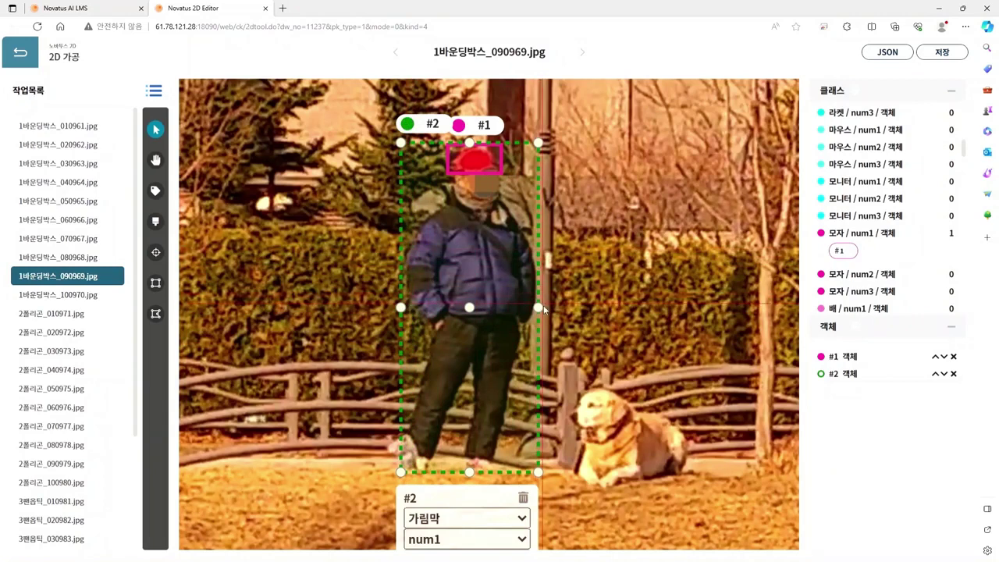
{"action": "left_click_drag", "start_coordinate": [538, 309], "coordinate": [534, 312]}
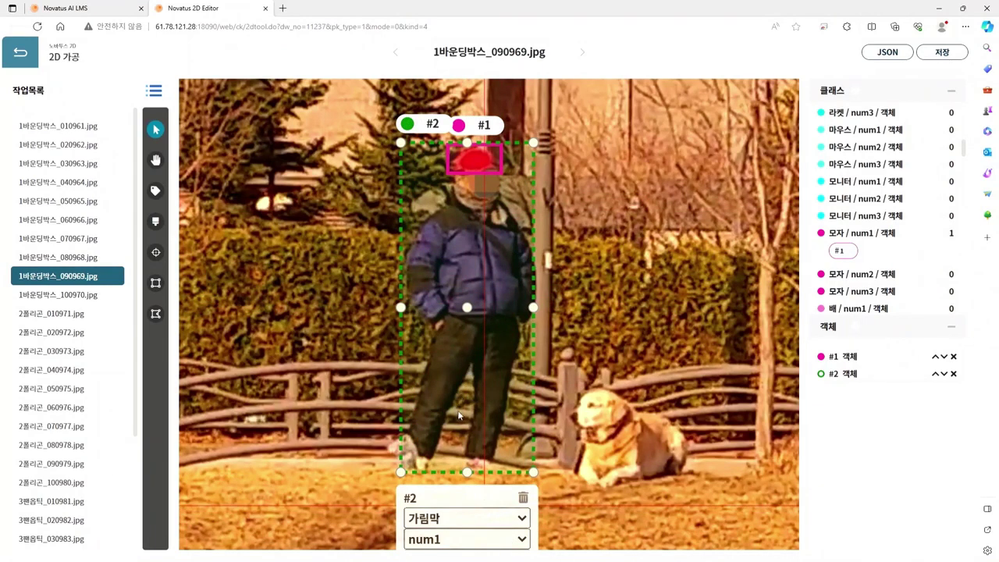
{"action": "left_click", "coordinate": [459, 366]}
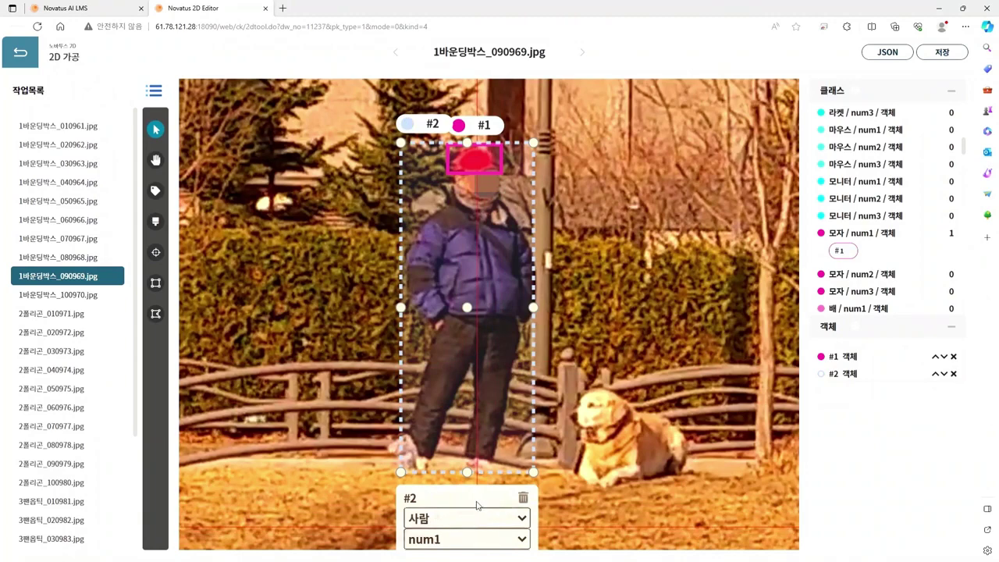
Step: Pan to the lying dog and draw box #3 around it
{"action": "key", "text": "h"}
{"action": "left_click_drag", "start_coordinate": [680, 366], "coordinate": [560, 325]}
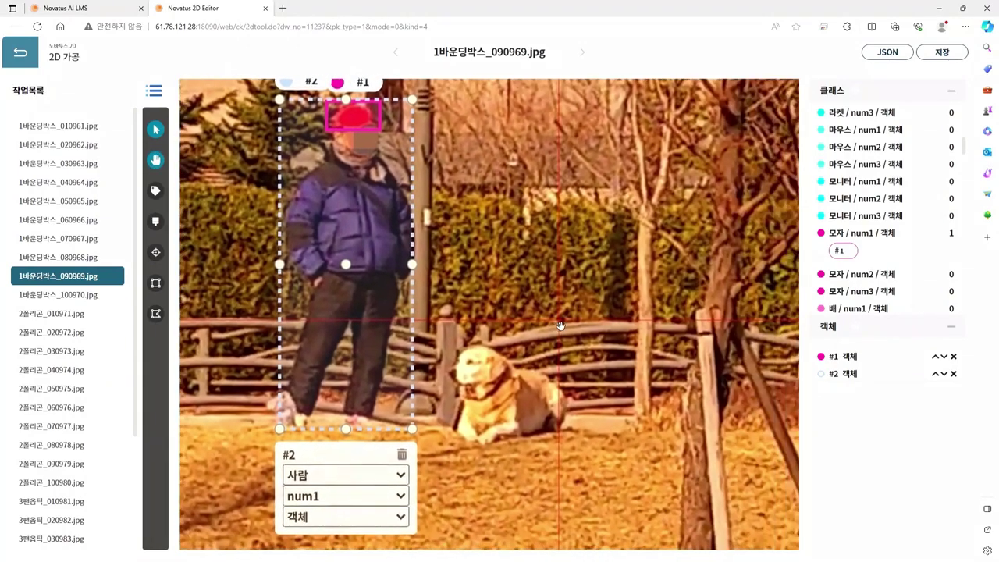
{"action": "scroll", "coordinate": [525, 332], "scroll_direction": "down", "scroll_amount": 3}
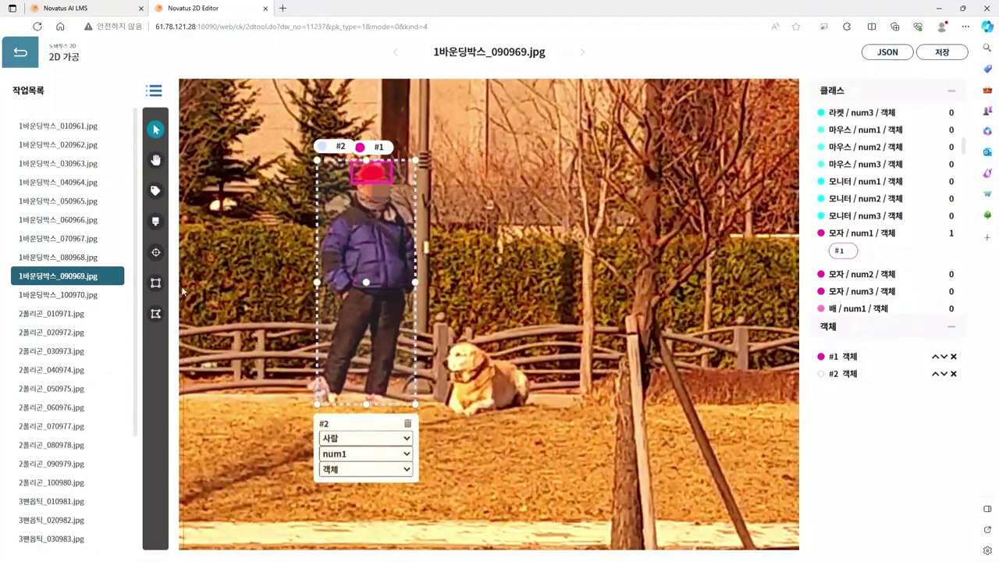
{"action": "left_click", "coordinate": [156, 282]}
{"action": "left_click_drag", "start_coordinate": [438, 340], "coordinate": [532, 414]}
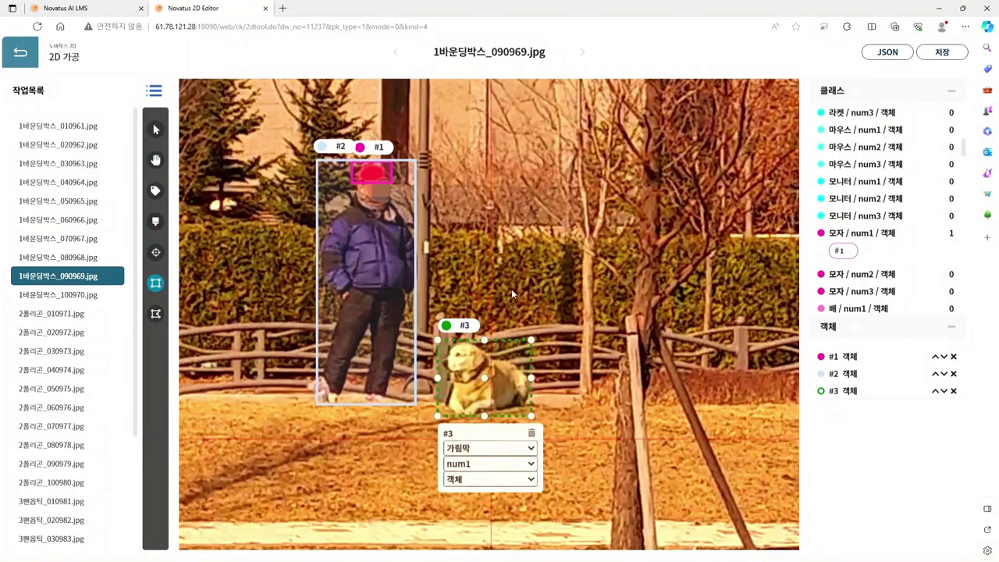
Step: Label the dog's box #3 as 개 with number num1
{"action": "left_click", "coordinate": [510, 252]}
{"action": "left_click", "coordinate": [488, 464]}
{"action": "left_click", "coordinate": [484, 498]}
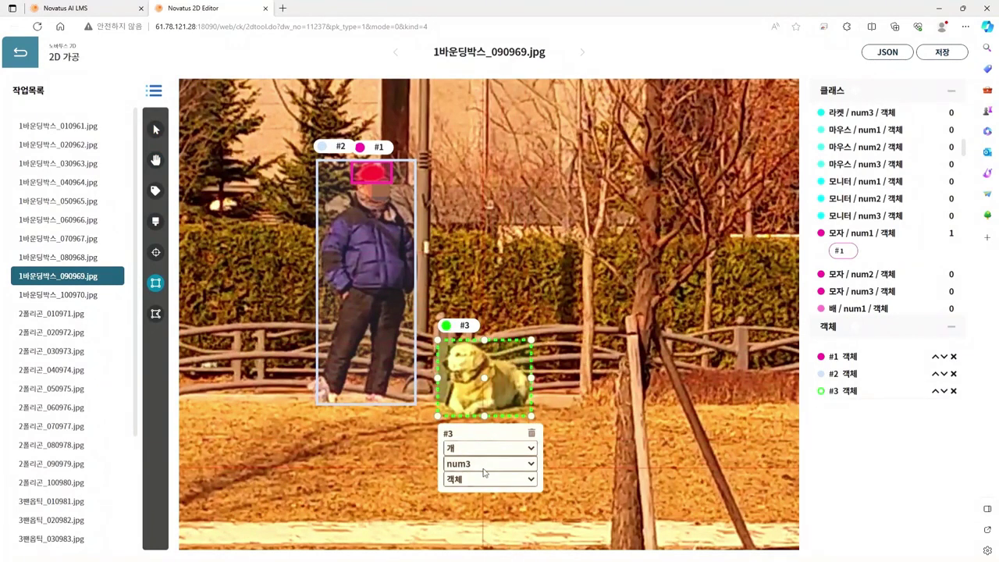
{"action": "left_click", "coordinate": [484, 467]}
{"action": "left_click", "coordinate": [489, 477]}
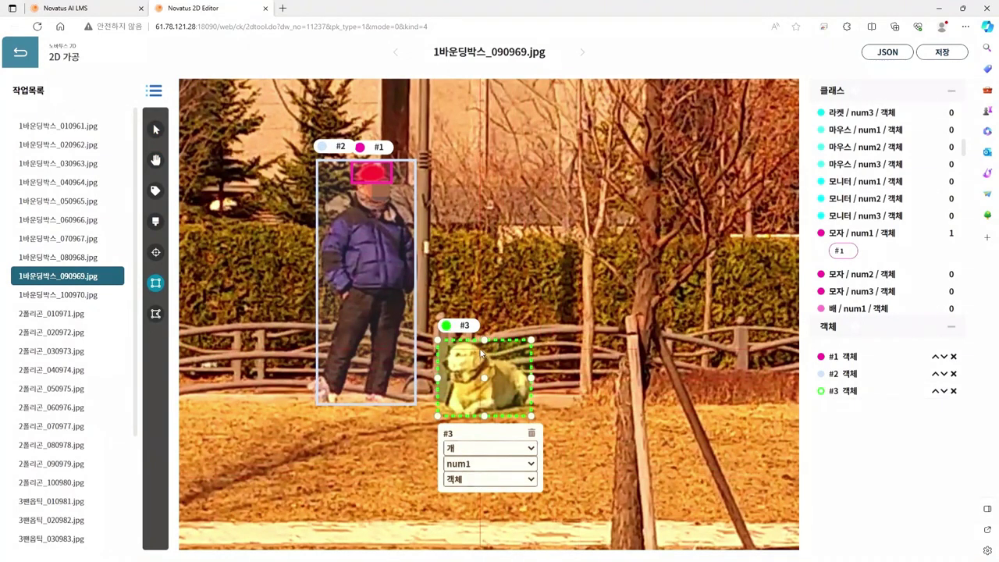
Step: Nudge box #3's left edge inward onto the dog
{"action": "left_click", "coordinate": [156, 129]}
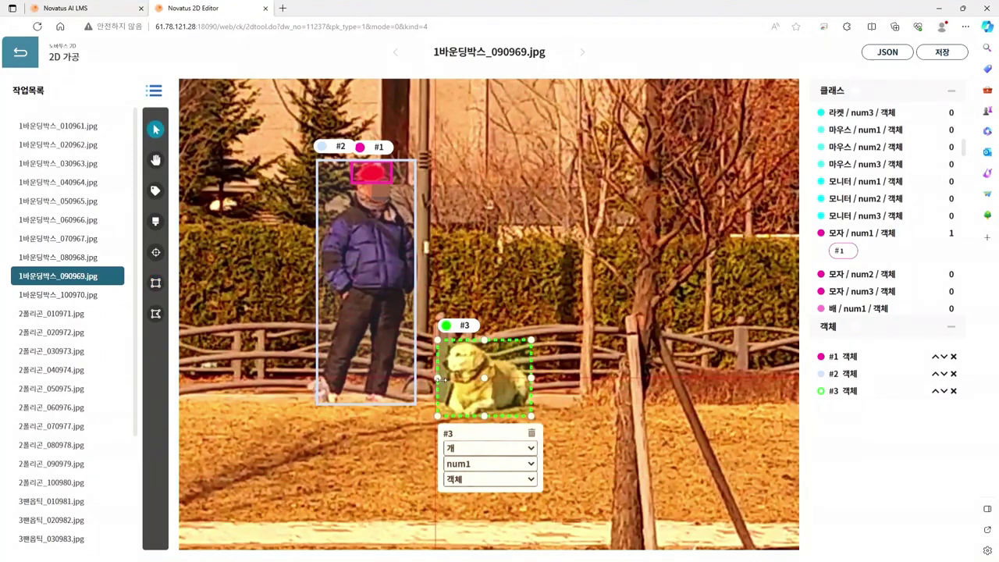
{"action": "left_click_drag", "start_coordinate": [438, 379], "coordinate": [445, 381]}
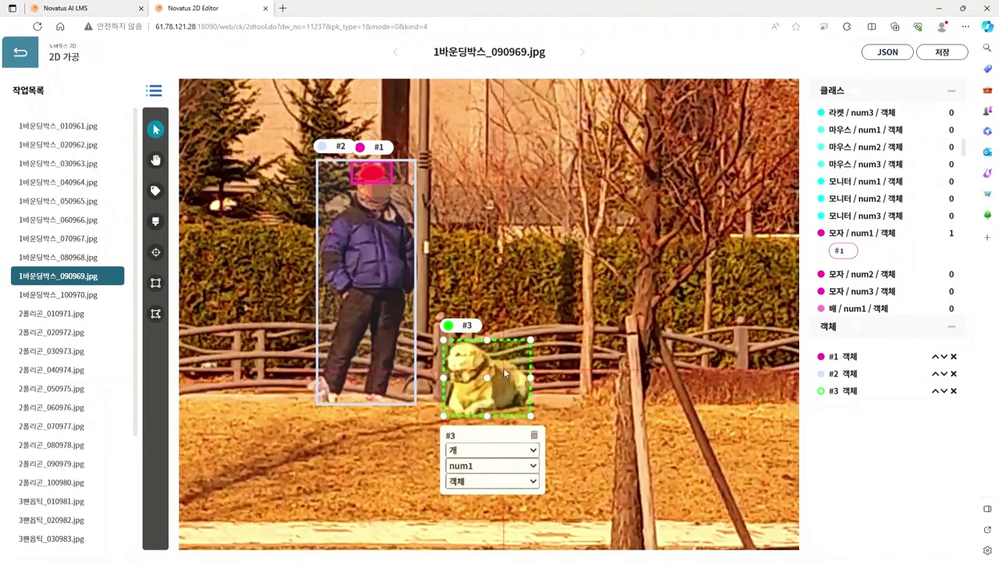
{"action": "left_click", "coordinate": [489, 344]}
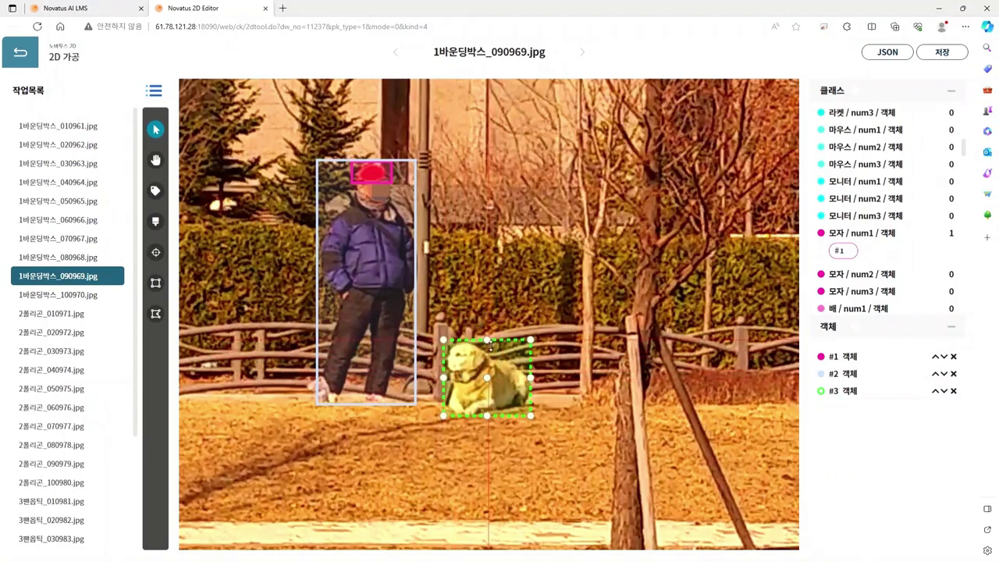
{"action": "left_click", "coordinate": [492, 340]}
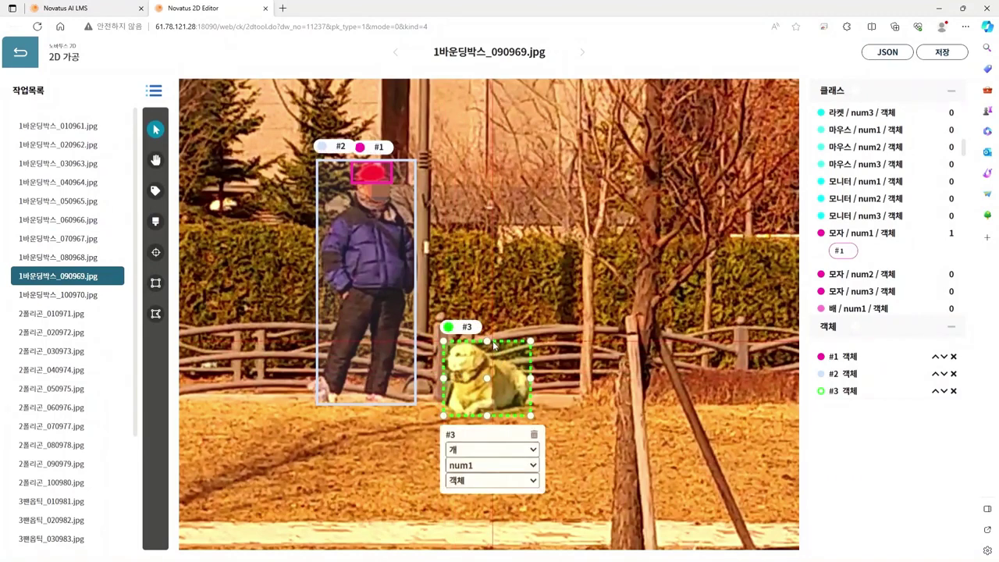
{"action": "scroll", "coordinate": [629, 343], "scroll_direction": "down", "scroll_amount": 2}
Step: Box the white hat as 모자 / num2, then draw box #5 around the red-coated woman
{"action": "key", "text": "space"}
{"action": "left_click_drag", "start_coordinate": [632, 343], "coordinate": [552, 306]}
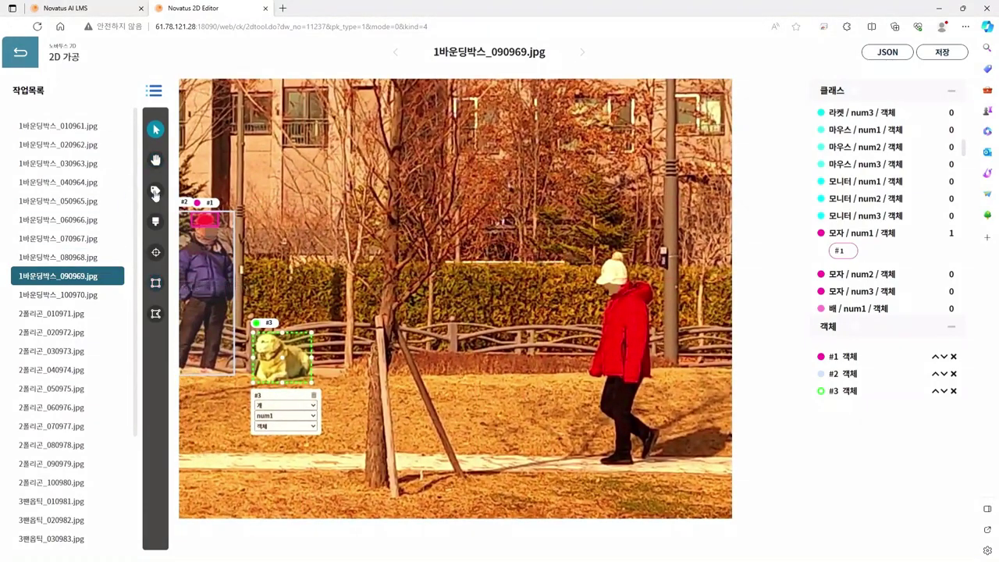
{"action": "left_click", "coordinate": [157, 283]}
{"action": "left_click", "coordinate": [157, 283]}
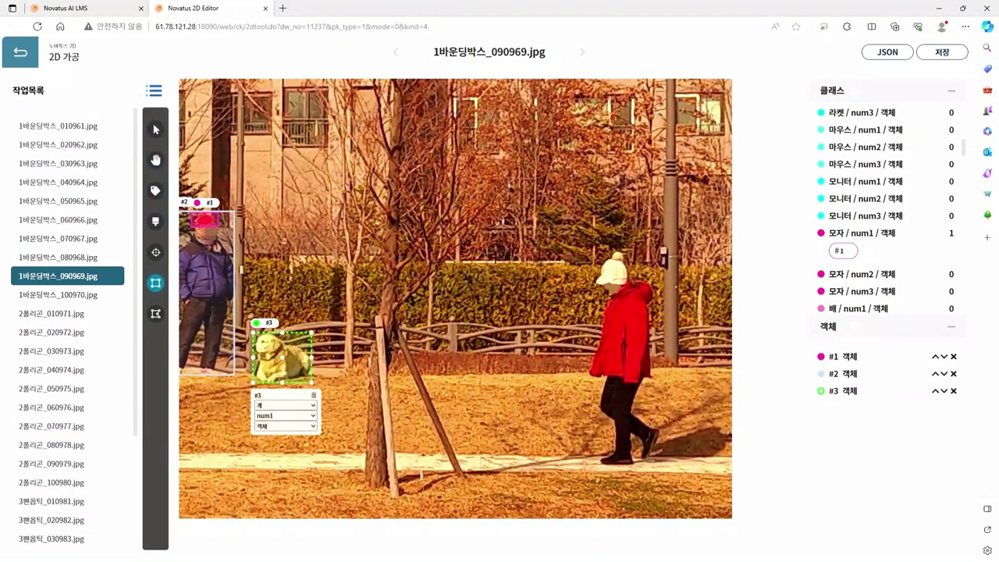
{"action": "left_click_drag", "start_coordinate": [593, 250], "coordinate": [630, 285]}
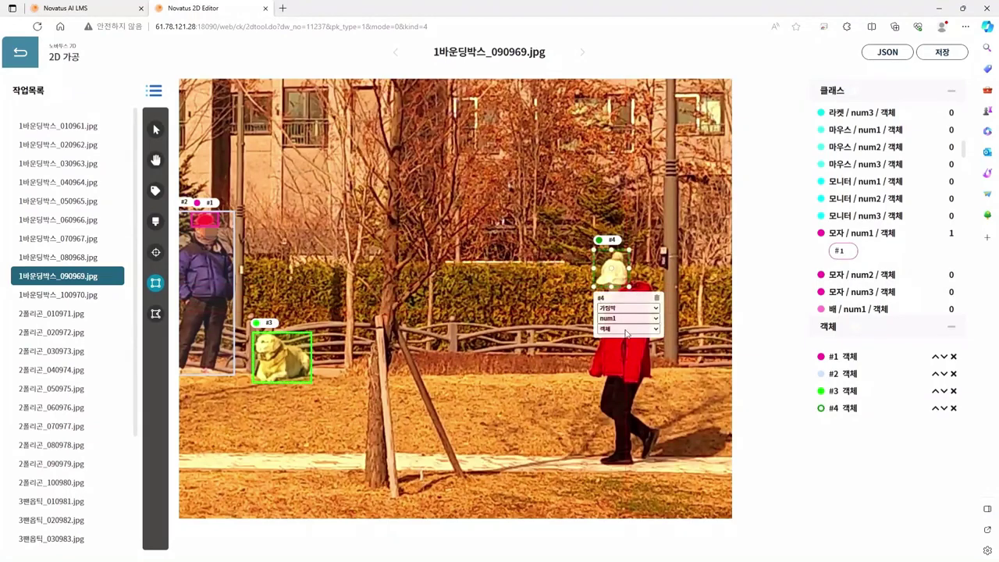
{"action": "key", "text": "3"}
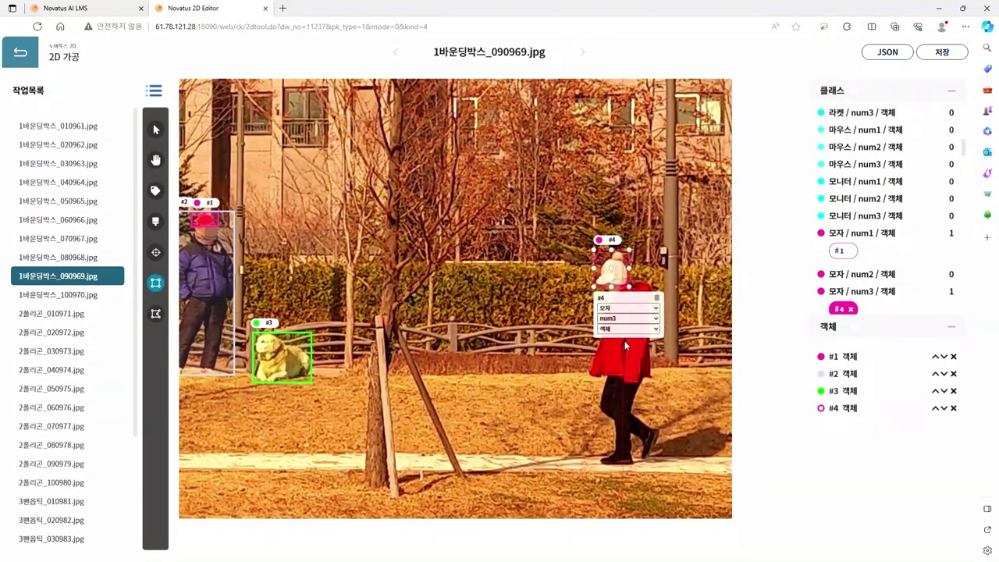
{"action": "key", "text": "2"}
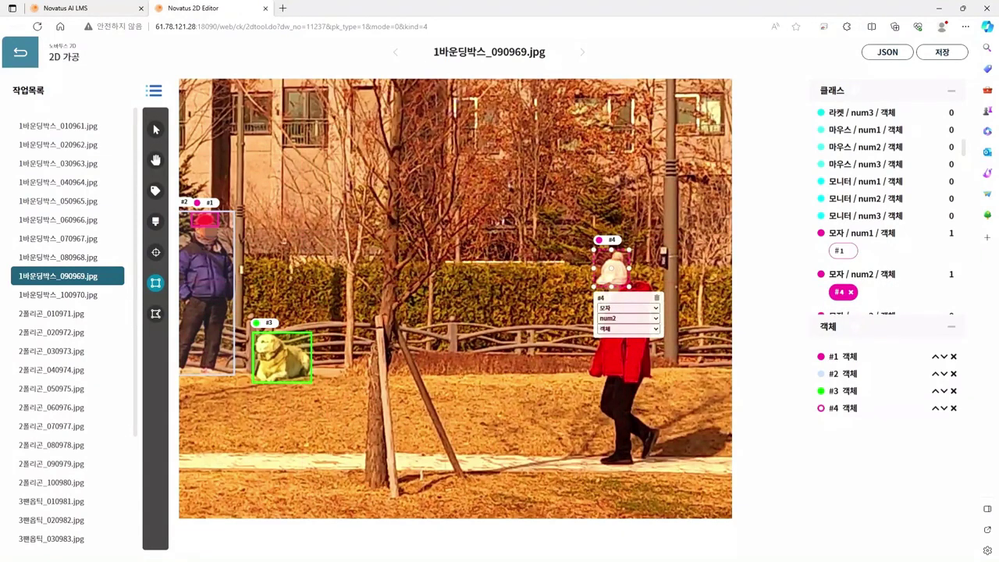
{"action": "left_click_drag", "start_coordinate": [587, 246], "coordinate": [661, 467]}
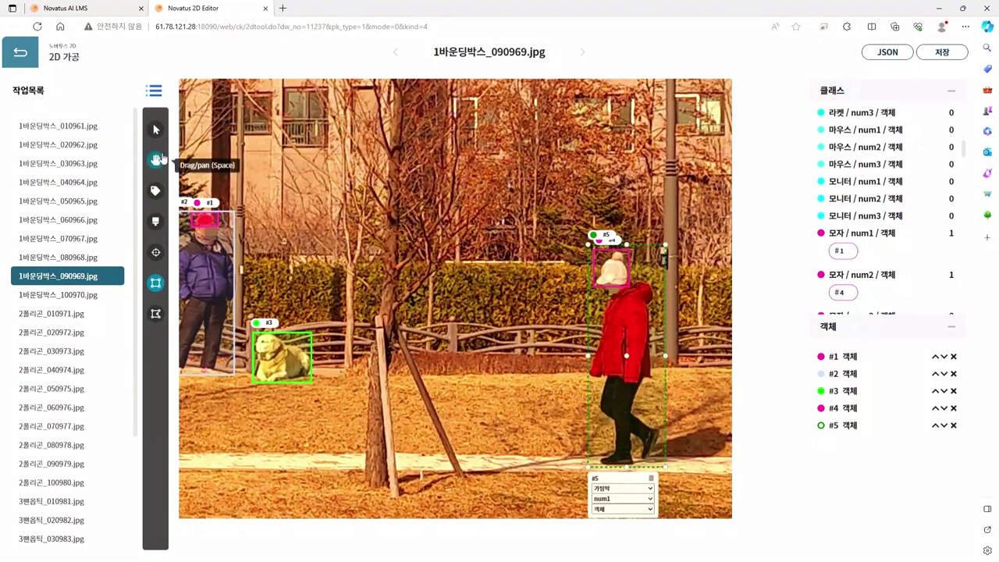
Step: Pull box #5's right, left and top edges in to fit the woman in red
{"action": "left_click", "coordinate": [155, 130]}
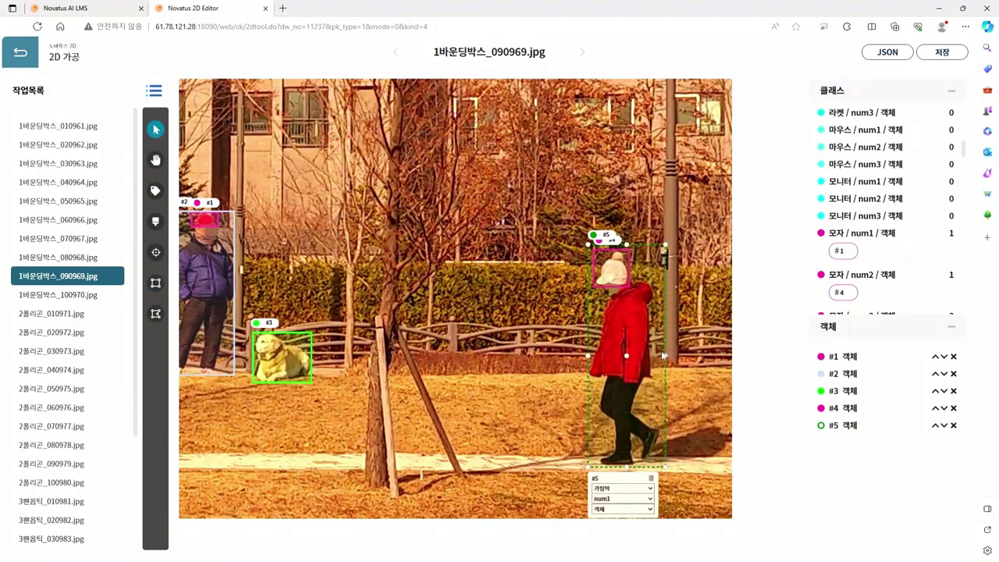
{"action": "left_click_drag", "start_coordinate": [665, 355], "coordinate": [660, 355]}
{"action": "left_click_drag", "start_coordinate": [628, 467], "coordinate": [628, 463]}
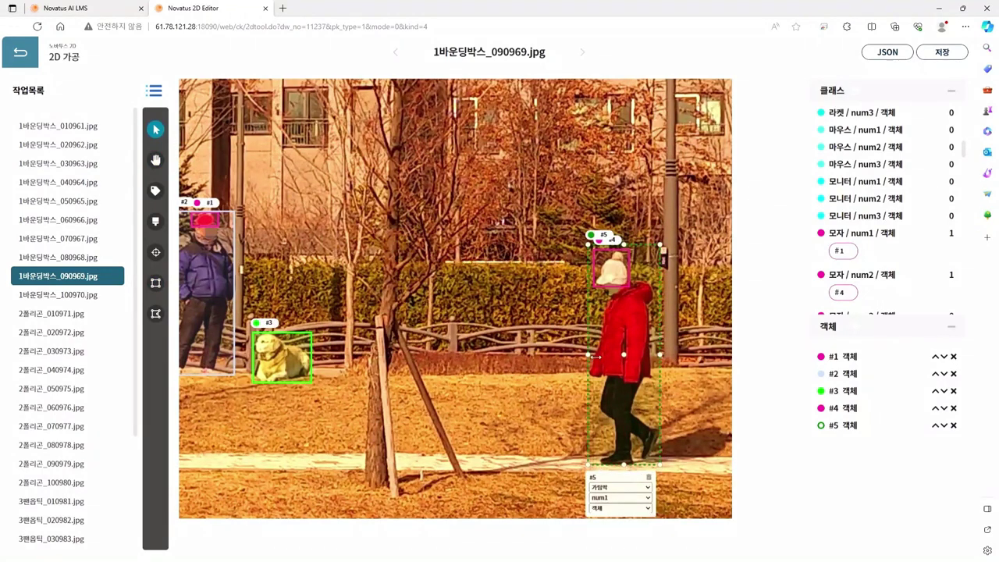
{"action": "left_click_drag", "start_coordinate": [595, 356], "coordinate": [591, 355]}
{"action": "left_click_drag", "start_coordinate": [627, 251], "coordinate": [629, 256]}
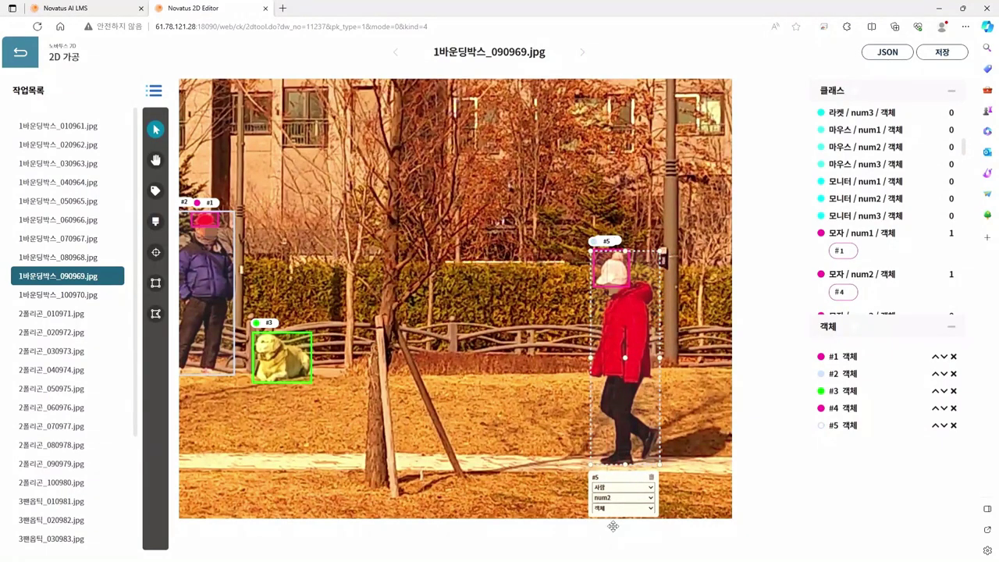
Step: Save 1바운딩박스_090969.jpg's annotations and open 2폴리곤_010971.jpg in polygon drawing mode
{"action": "key", "text": "h"}
{"action": "scroll", "coordinate": [502, 365], "scroll_direction": "down", "scroll_amount": 1}
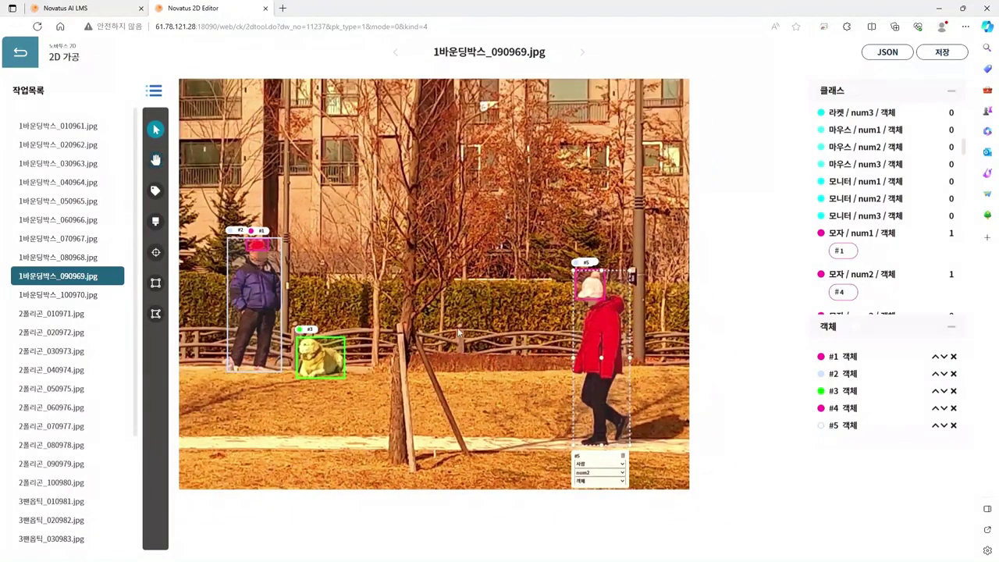
{"action": "scroll", "coordinate": [426, 292], "scroll_direction": "down", "scroll_amount": 1}
{"action": "left_click_drag", "start_coordinate": [426, 293], "coordinate": [548, 315]}
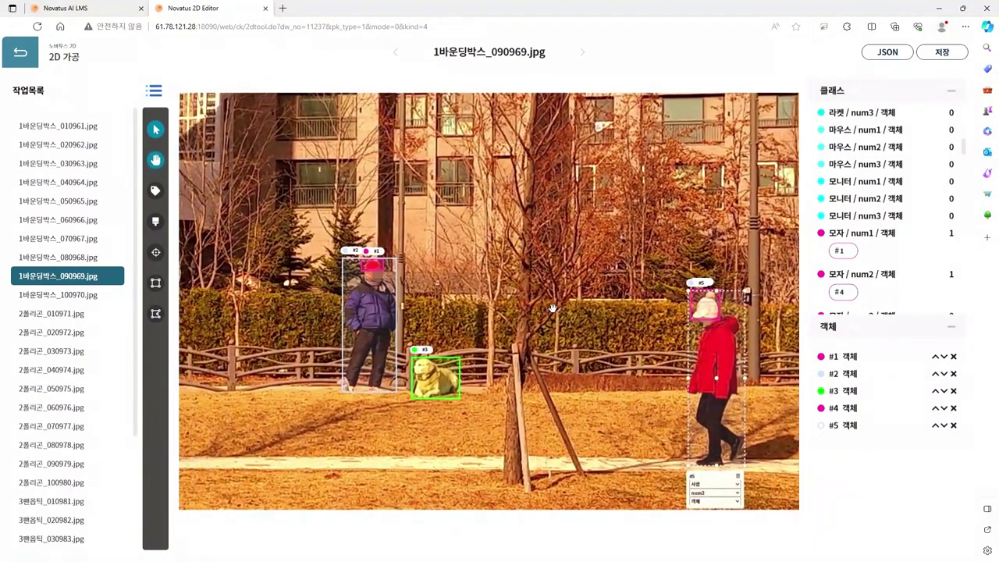
{"action": "key", "text": "v"}
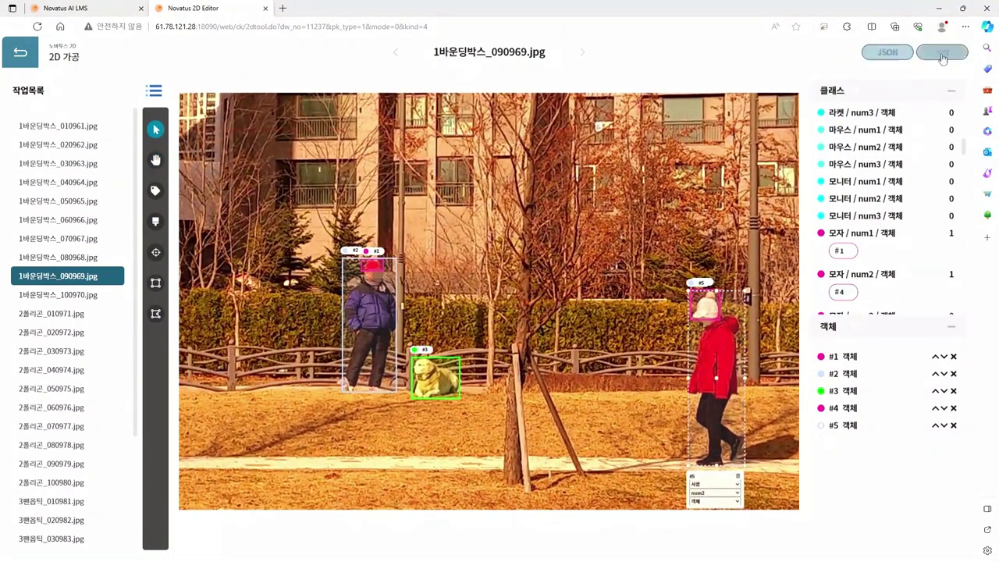
{"action": "left_click", "coordinate": [942, 52]}
{"action": "left_click", "coordinate": [590, 83]}
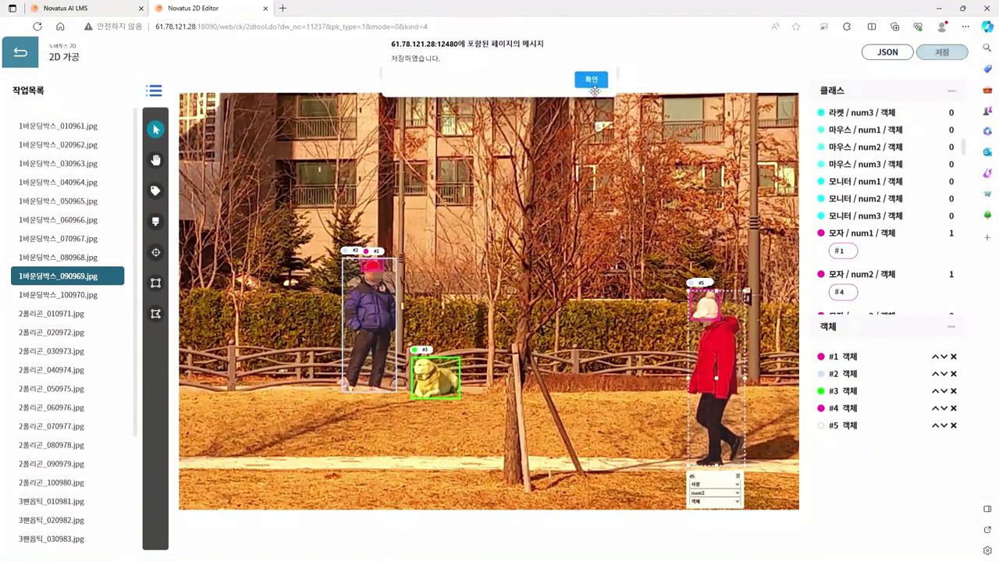
{"action": "left_click", "coordinate": [71, 313]}
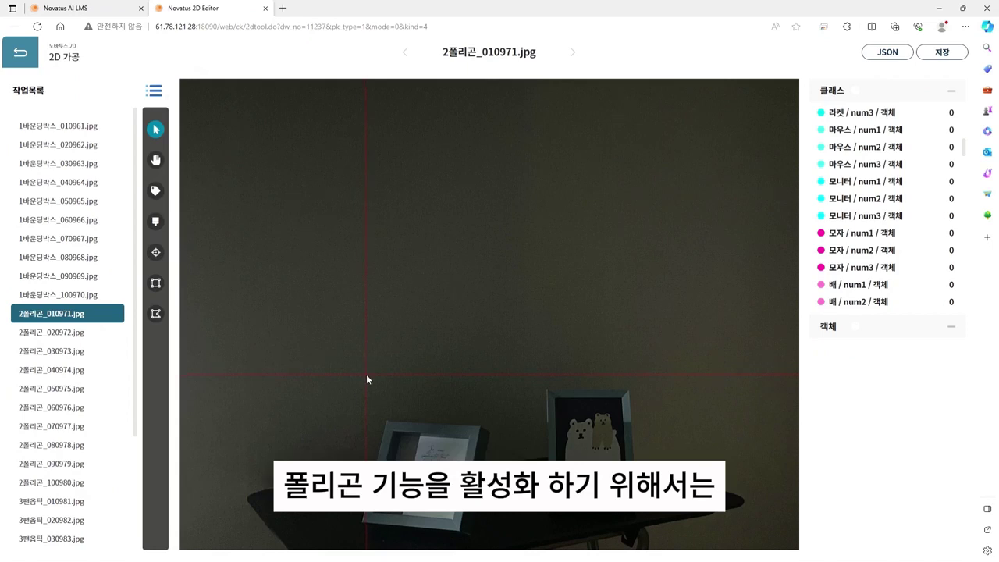
{"action": "left_click", "coordinate": [156, 315]}
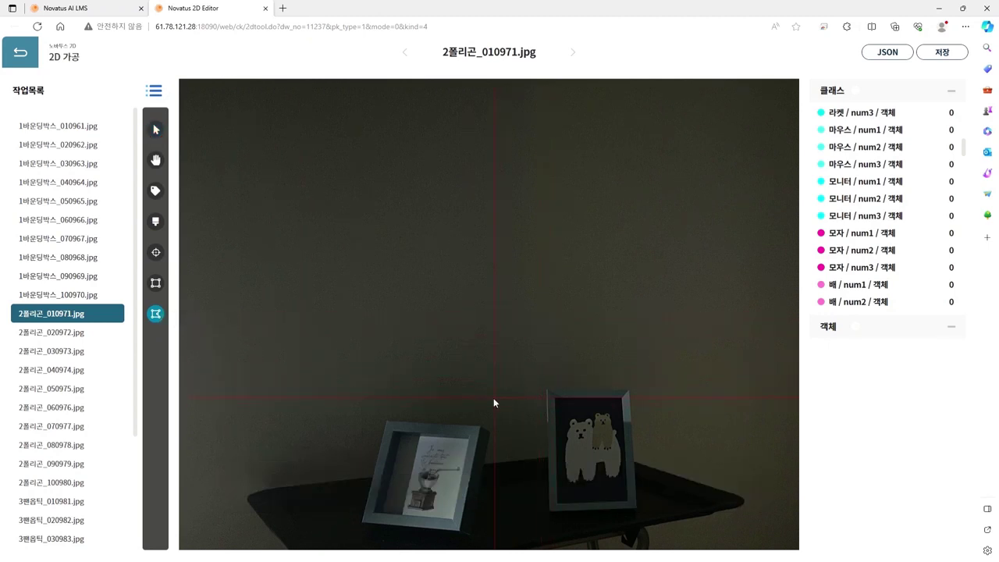
Step: Trace the tilted coffee-grinder frame's corners as polygon #1 and close it
{"action": "key", "text": "space"}
{"action": "scroll", "coordinate": [497, 402], "scroll_direction": "up", "scroll_amount": 5}
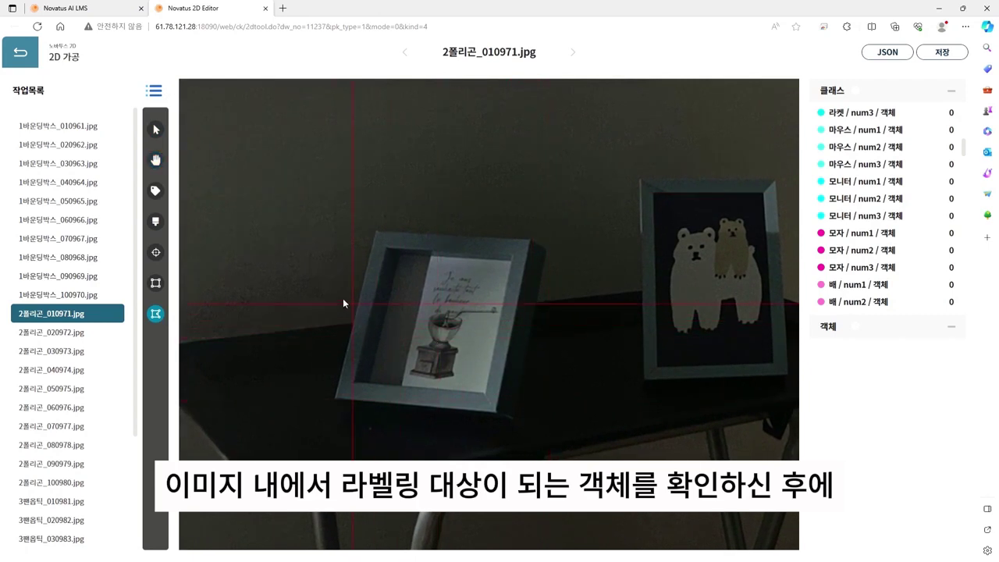
{"action": "left_click", "coordinate": [376, 230]}
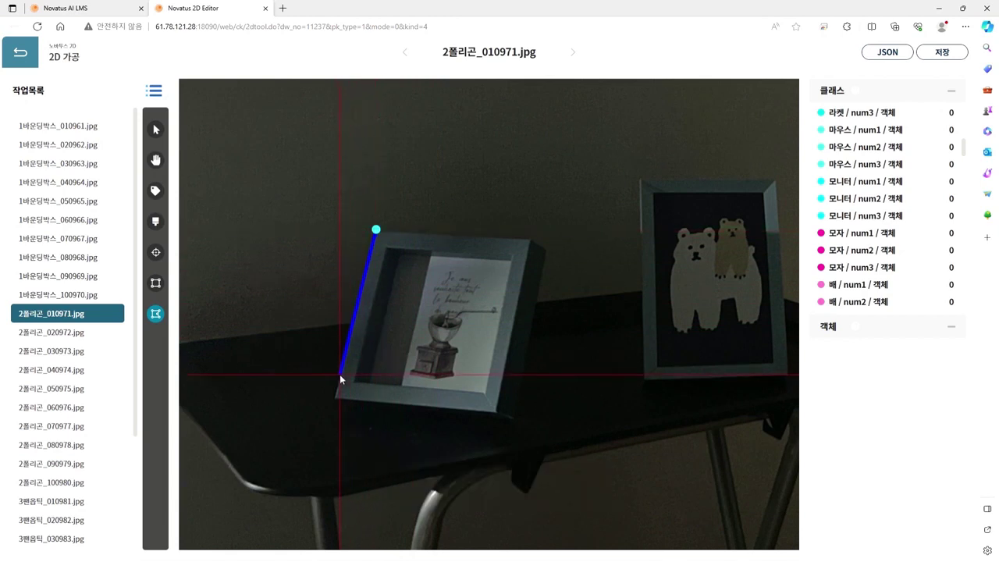
{"action": "left_click", "coordinate": [331, 395]}
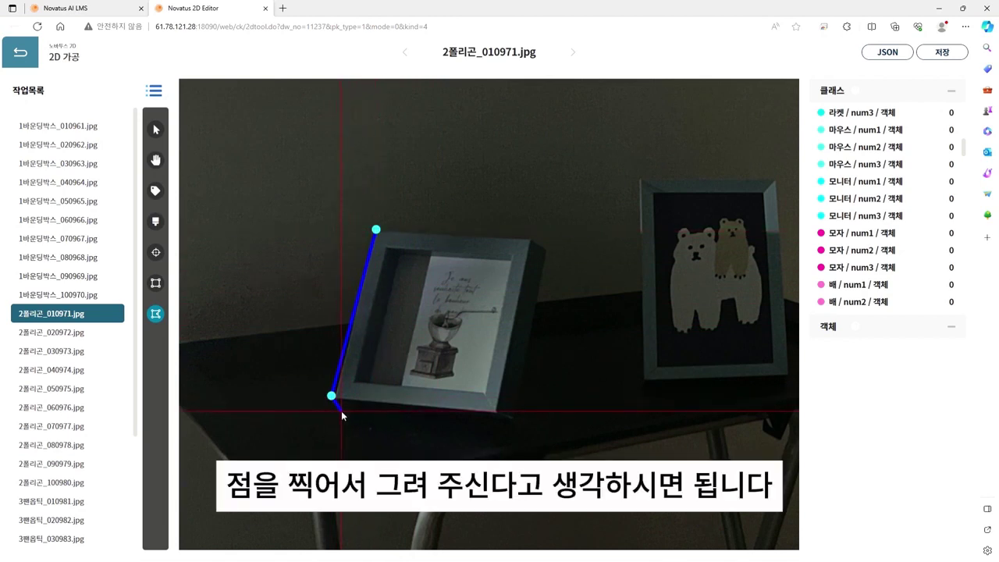
{"action": "left_click", "coordinate": [348, 418]}
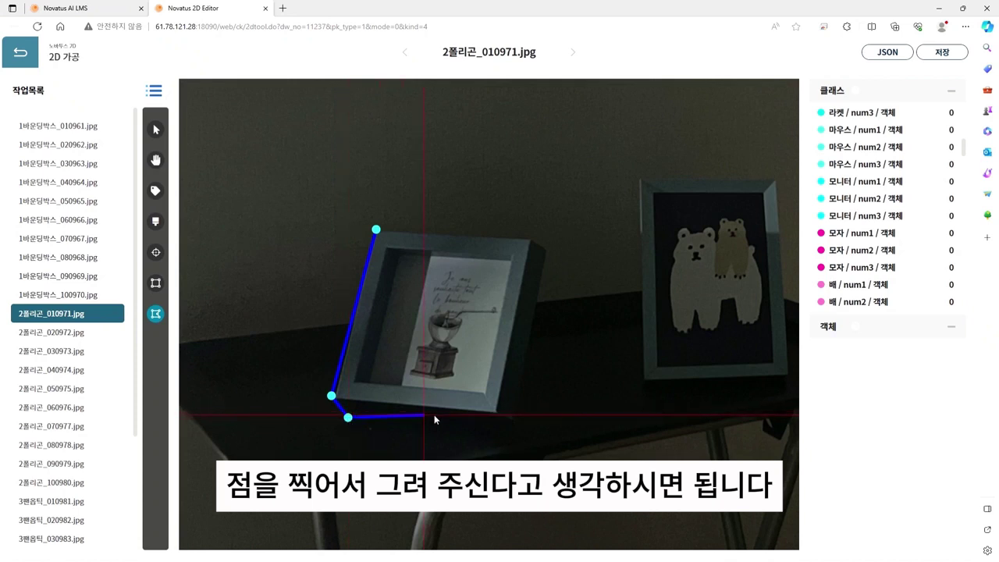
{"action": "left_click", "coordinate": [501, 428]}
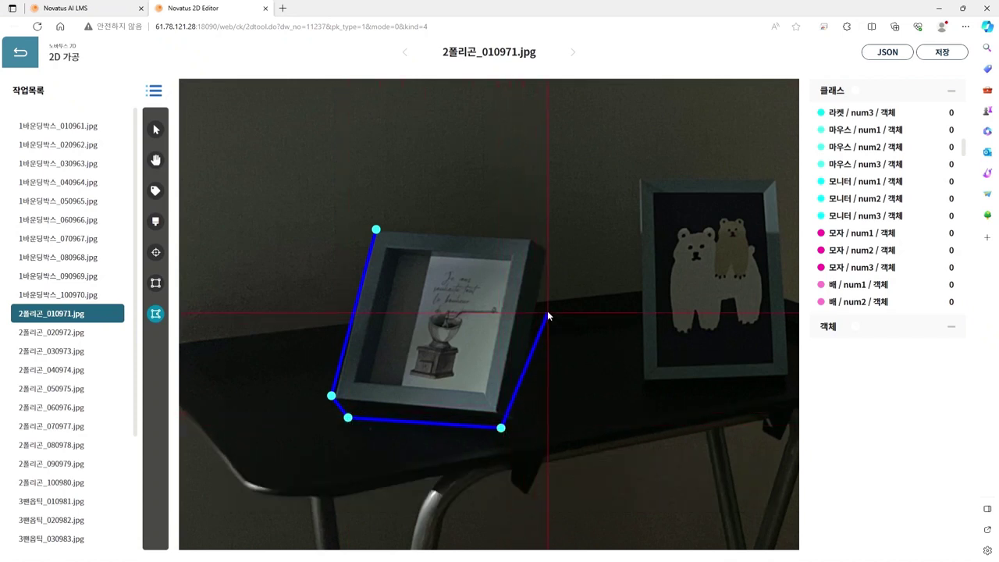
{"action": "left_click", "coordinate": [530, 235]}
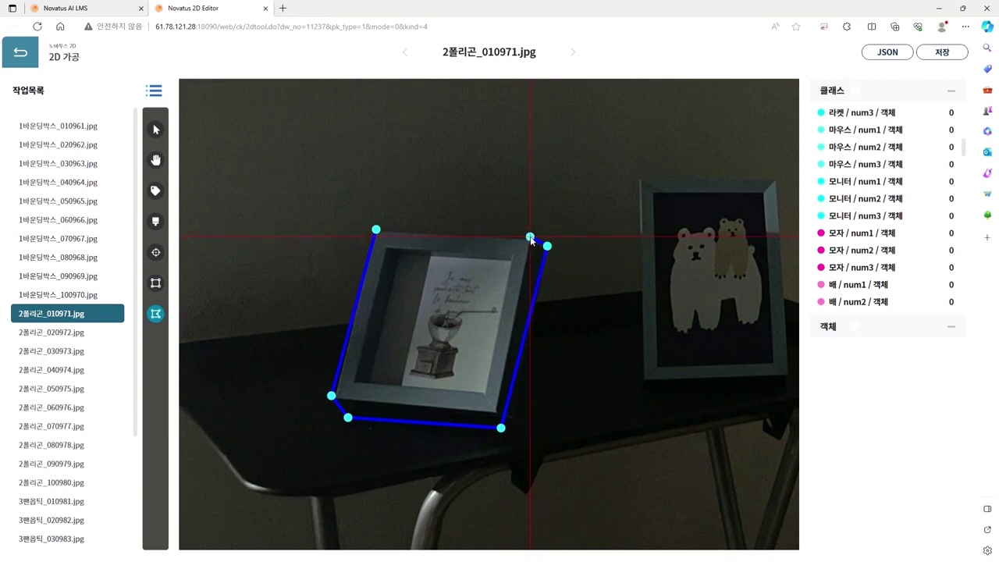
{"action": "right_click", "coordinate": [411, 230]}
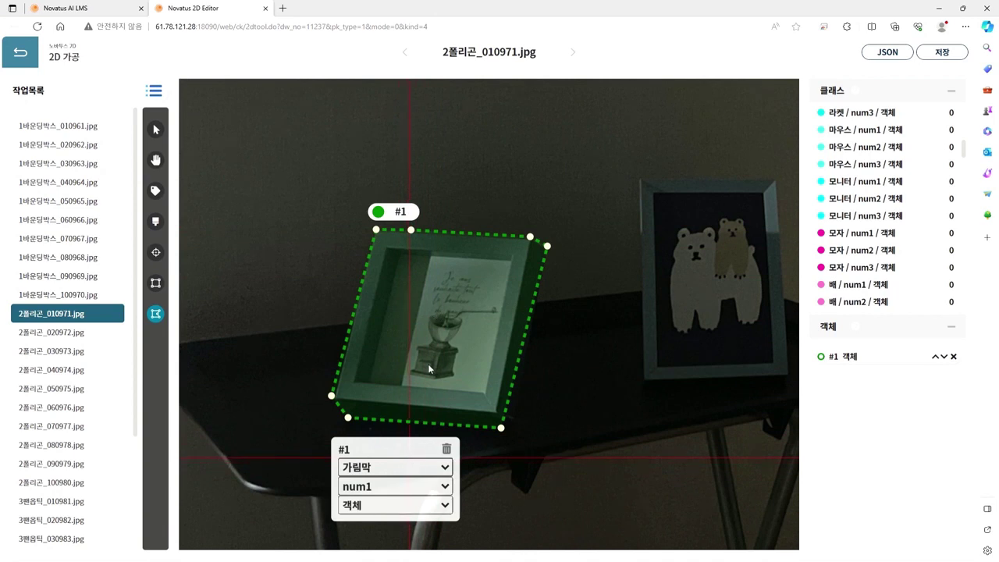
Step: Label polygon #1 as 액자 / num1 / 객체
{"action": "left_click", "coordinate": [393, 409]}
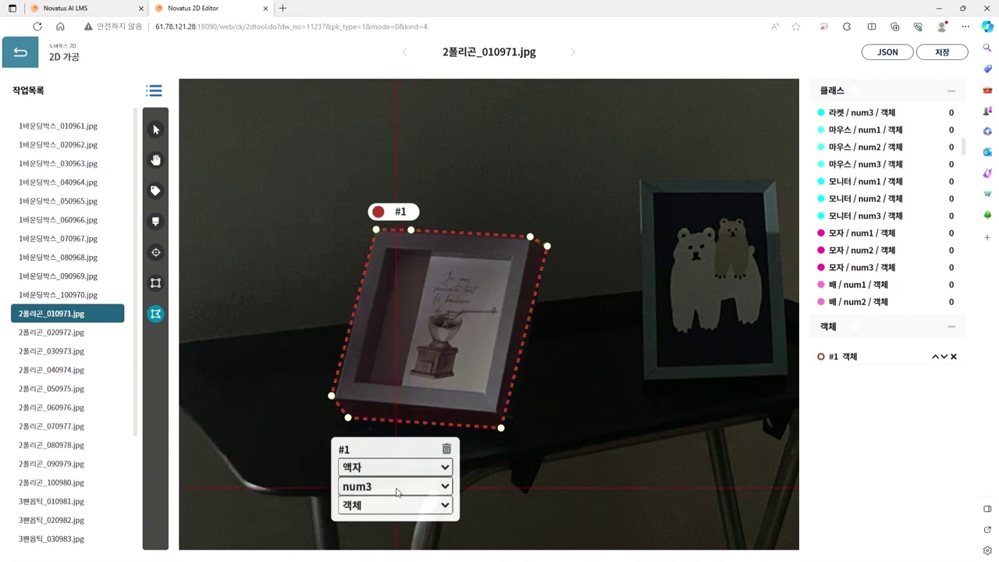
{"action": "key", "text": "space"}
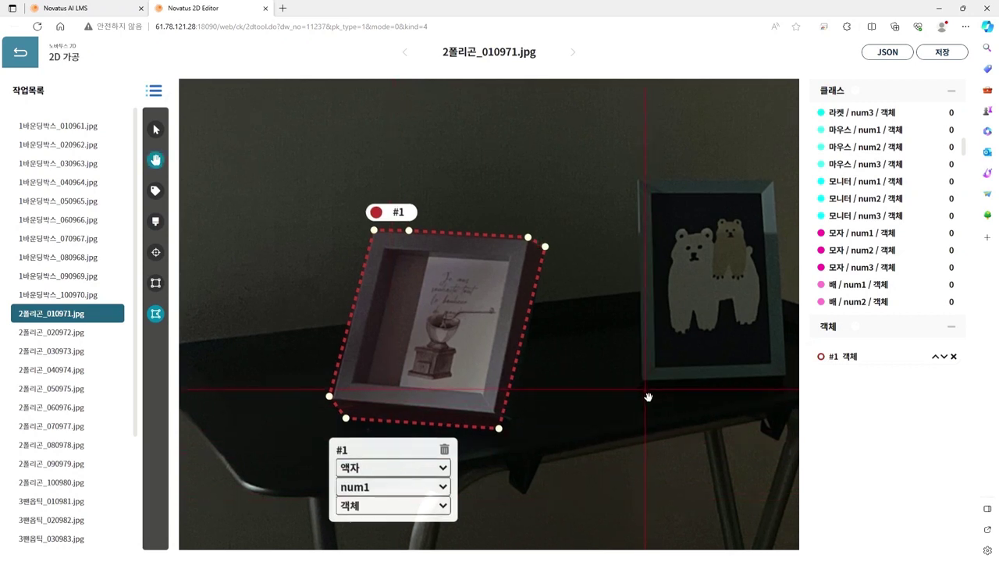
{"action": "left_click_drag", "start_coordinate": [654, 393], "coordinate": [449, 416]}
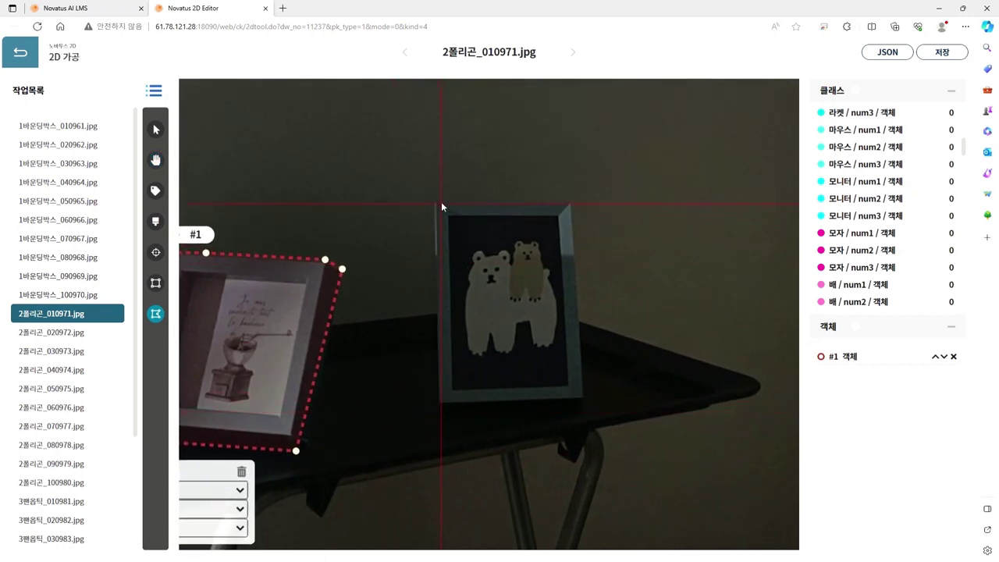
Step: Outline the bear frame's four corners as polygon #2 labelled 액자 / num2
{"action": "left_click", "coordinate": [435, 203]}
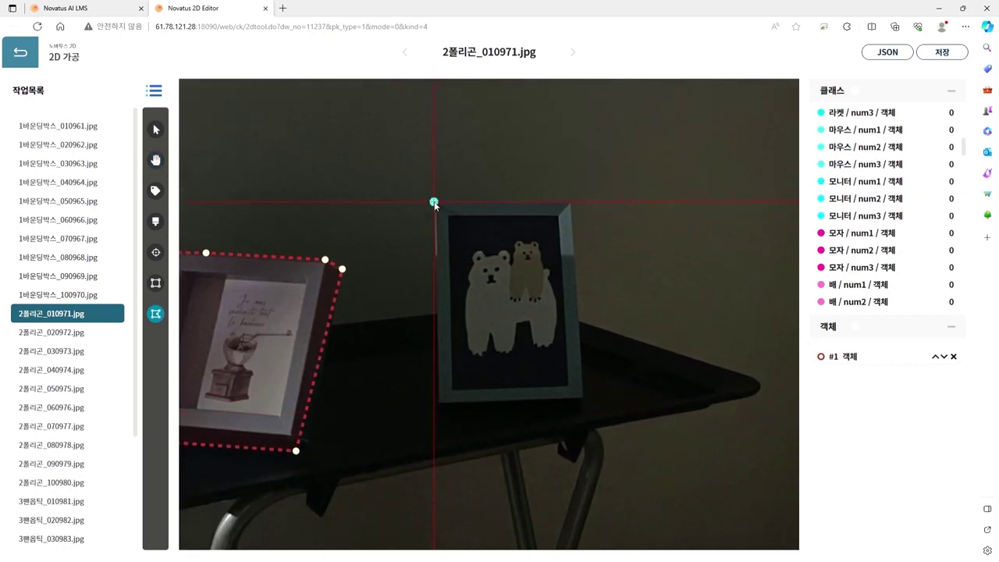
{"action": "left_click", "coordinate": [435, 400]}
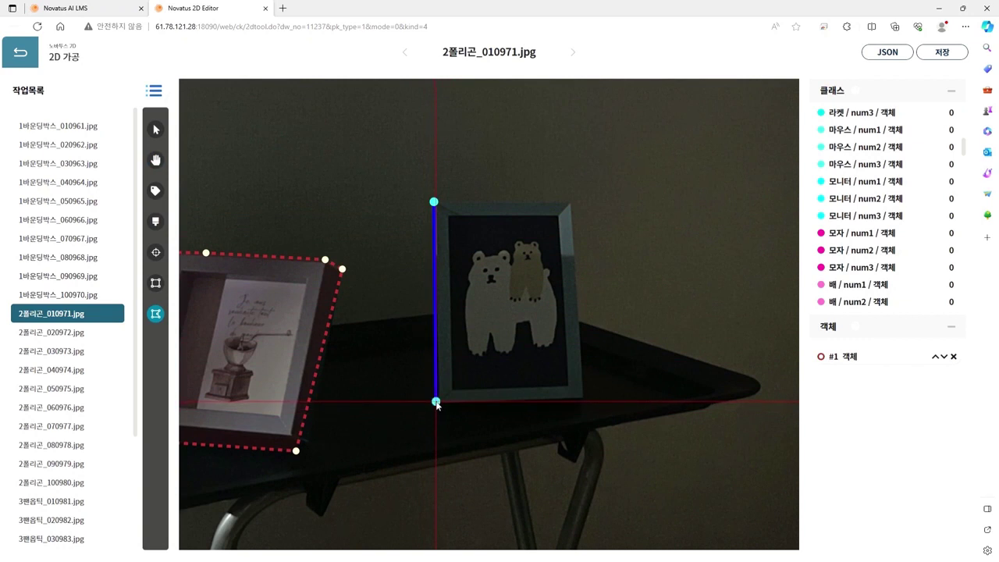
{"action": "left_click", "coordinate": [583, 399]}
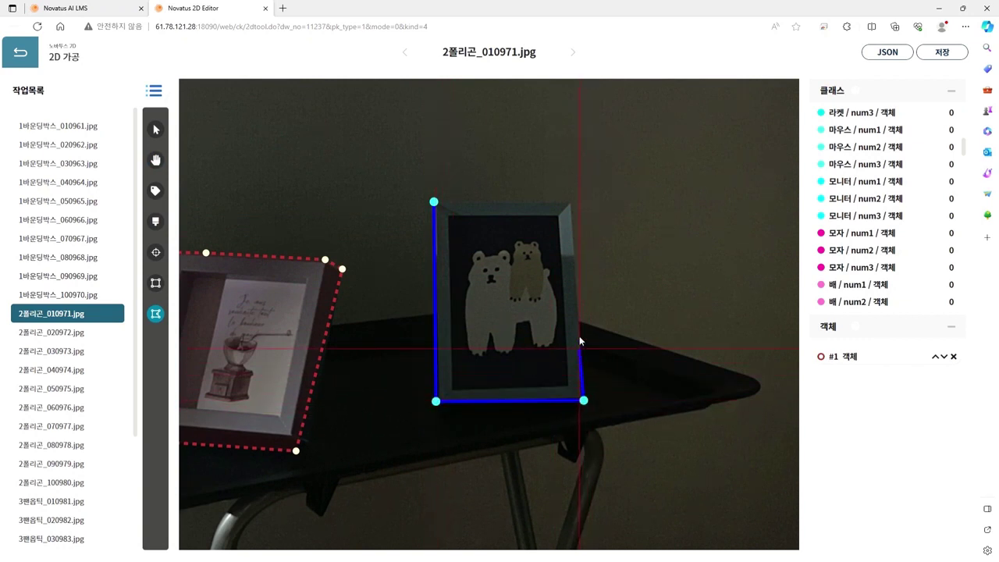
{"action": "double_click", "coordinate": [573, 205]}
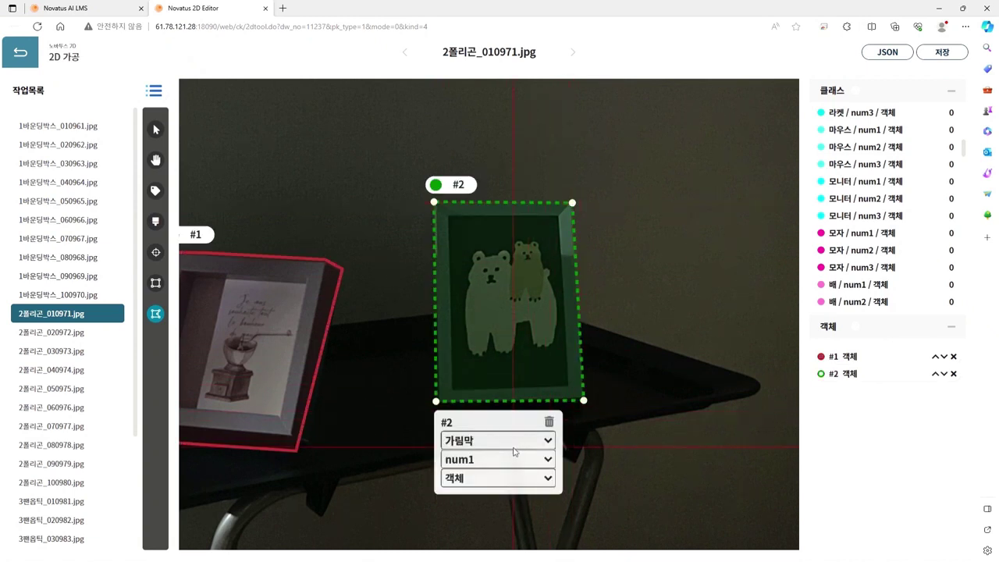
{"action": "left_click", "coordinate": [494, 388]}
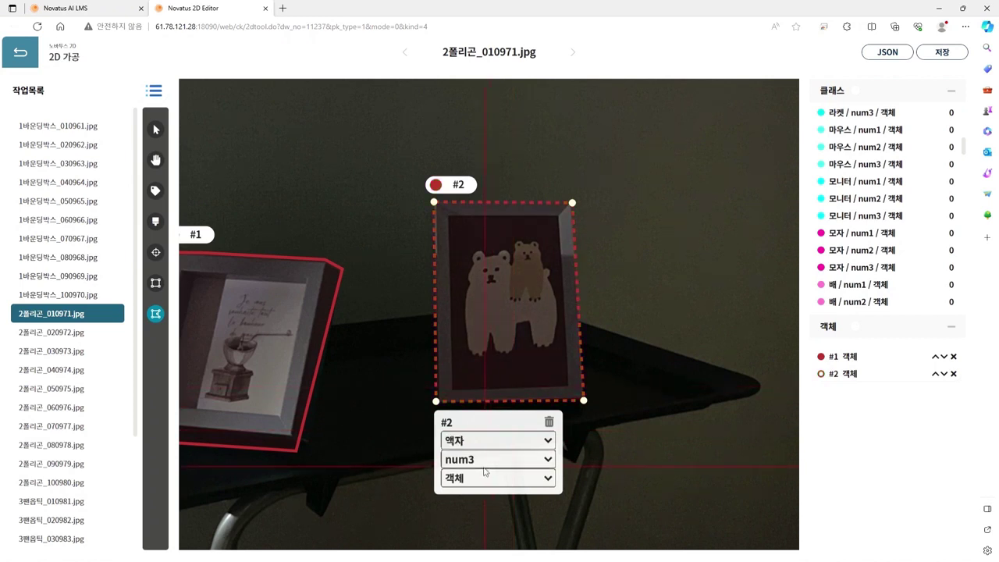
{"action": "key", "text": "Up"}
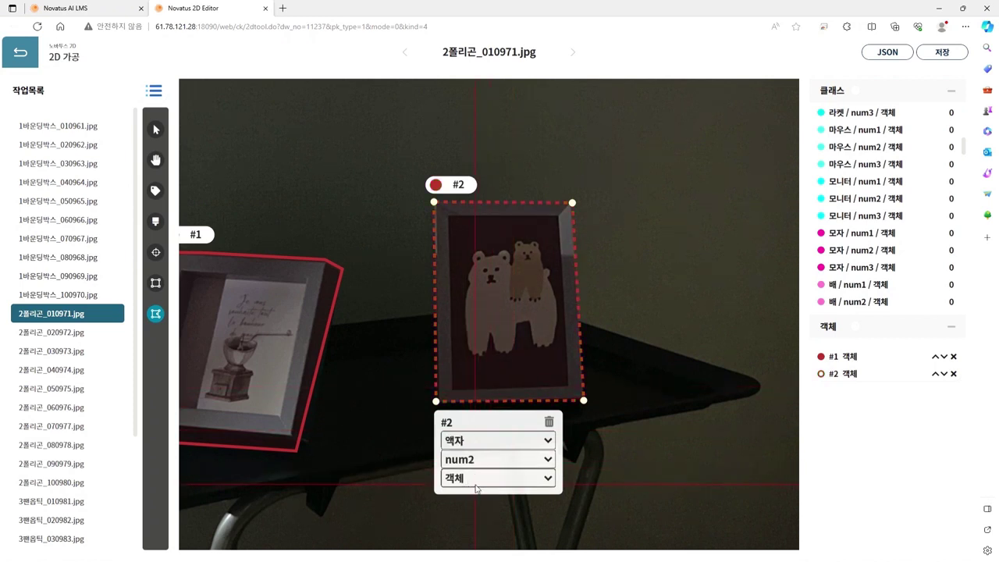
Step: Save this image's annotations and confirm the save
{"action": "key", "text": "space"}
{"action": "left_click_drag", "start_coordinate": [622, 284], "coordinate": [712, 258]}
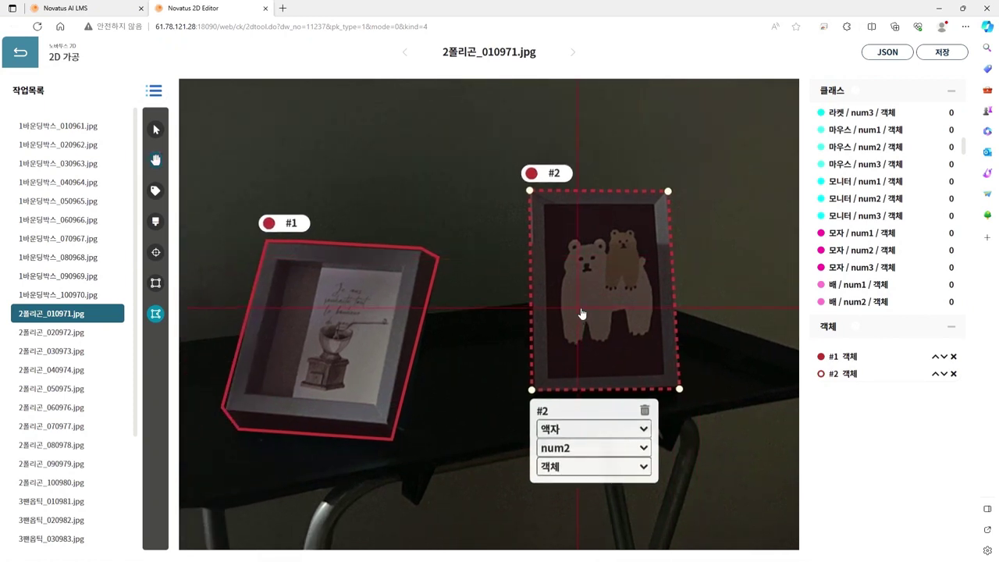
{"action": "scroll", "coordinate": [581, 313], "scroll_direction": "down", "scroll_amount": 2}
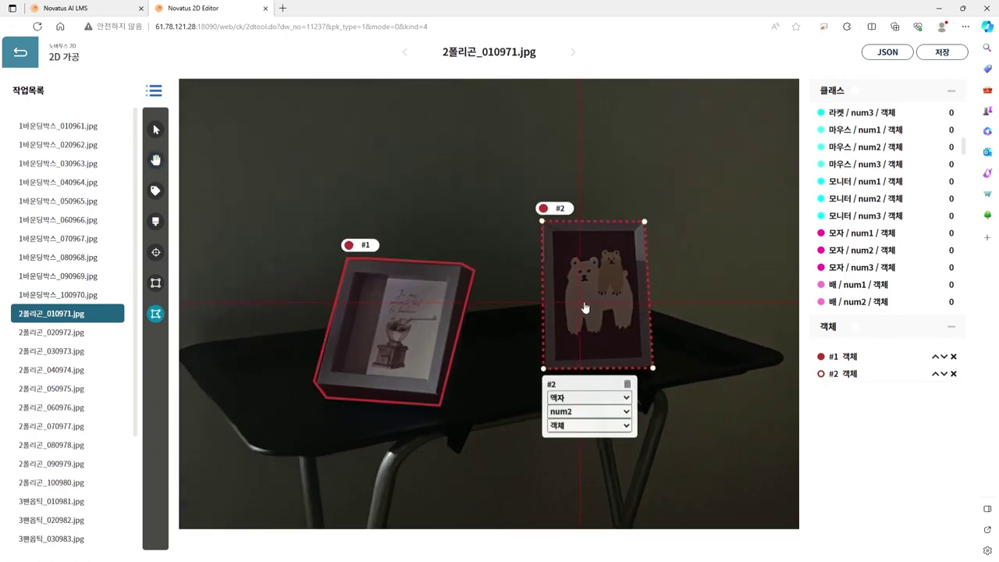
{"action": "left_click", "coordinate": [933, 56]}
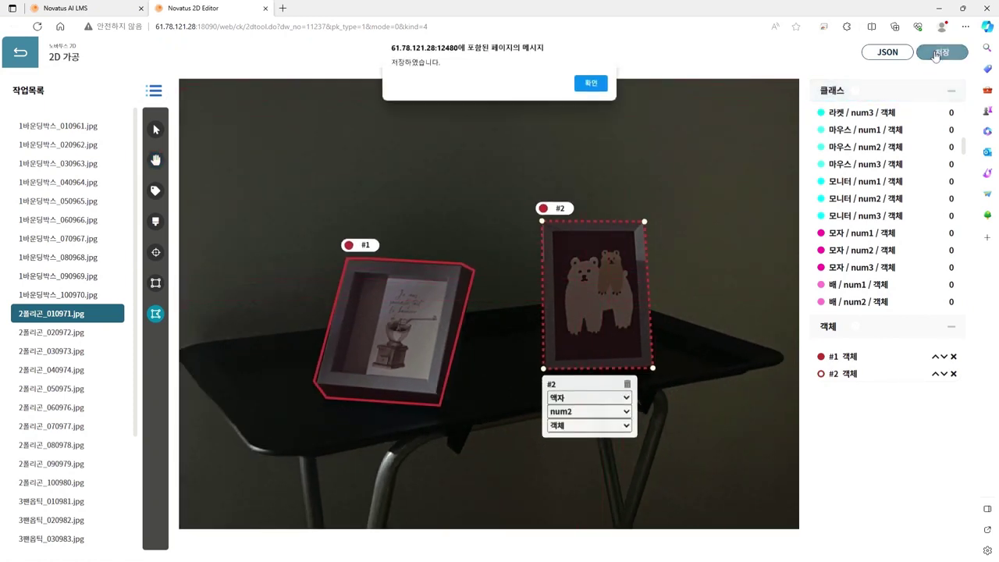
{"action": "left_click", "coordinate": [597, 84]}
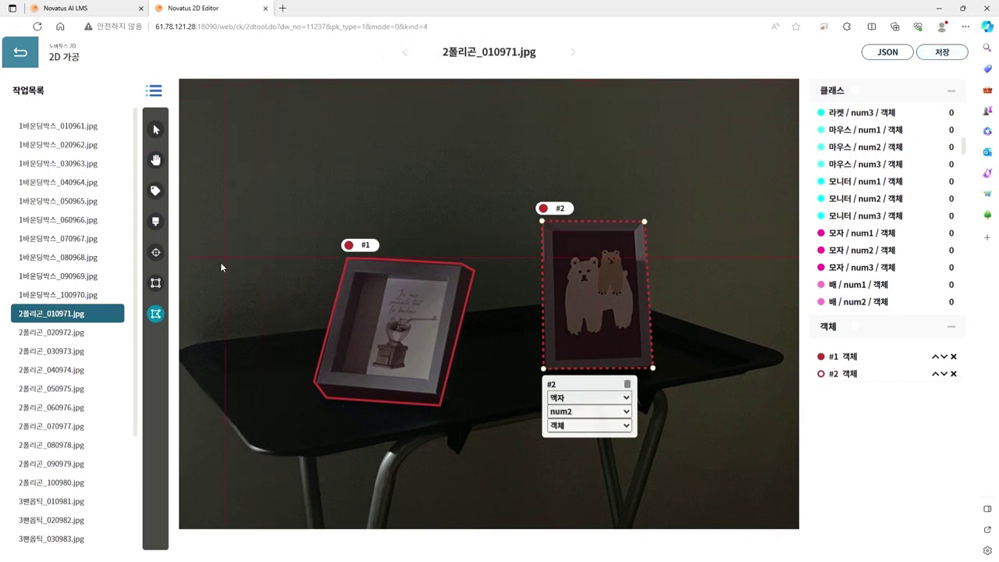
Step: Open 2폴리곤_020972.jpg and centre the frames in view
{"action": "left_click", "coordinate": [58, 340]}
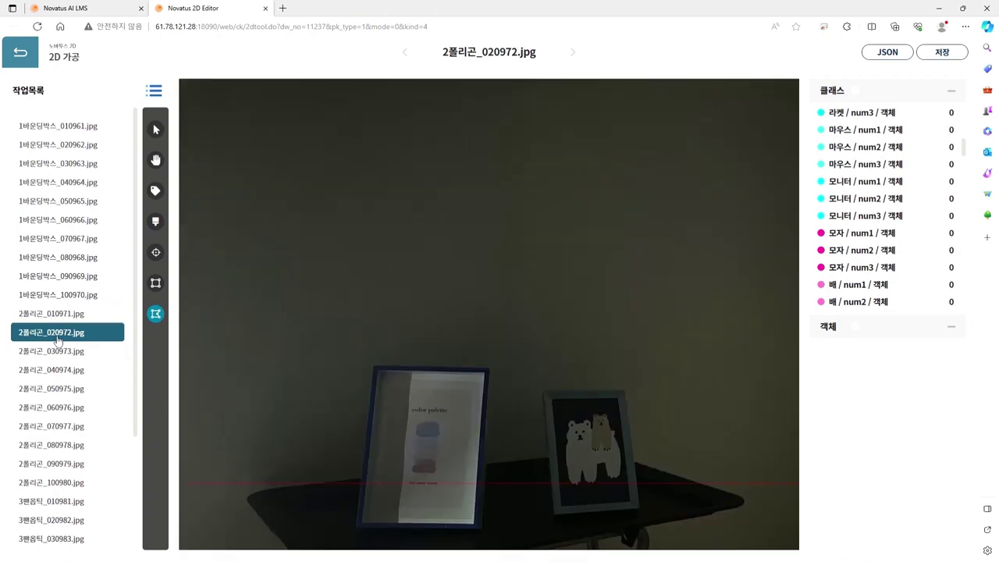
{"action": "key", "text": "space"}
{"action": "left_click_drag", "start_coordinate": [444, 373], "coordinate": [465, 346]}
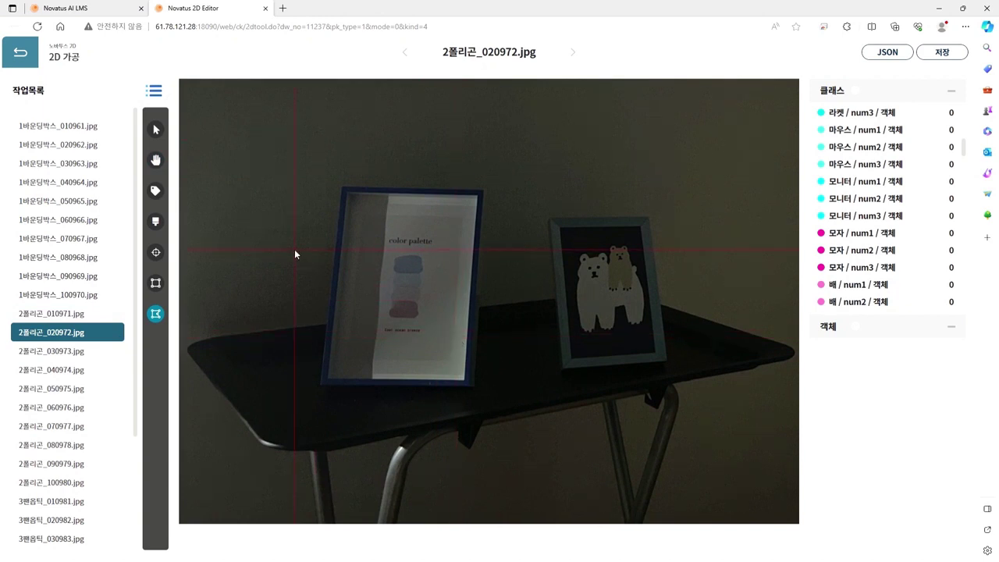
Step: Outline the colour palette frame's four corners as polygon #1
{"action": "left_click", "coordinate": [339, 185]}
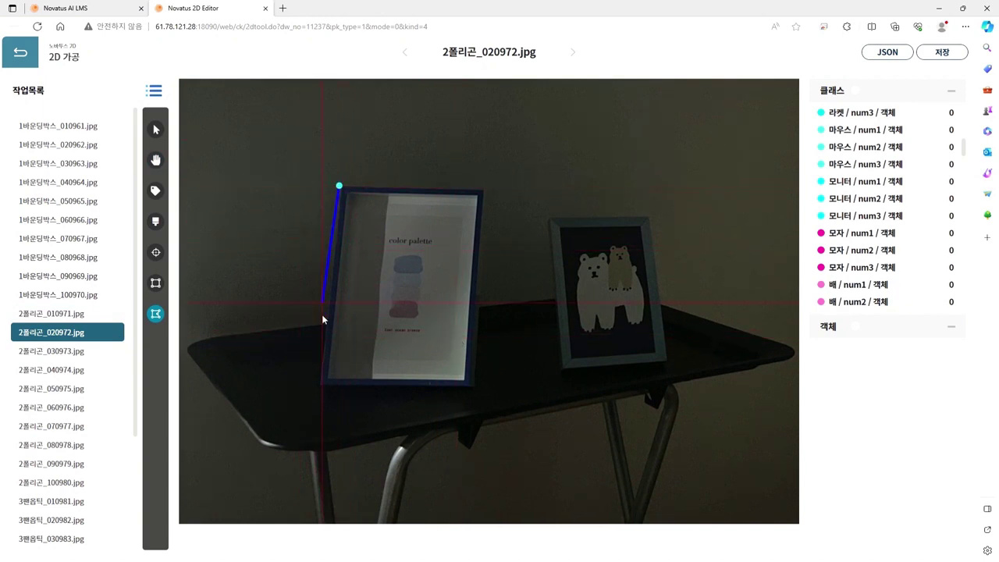
{"action": "left_click", "coordinate": [324, 393]}
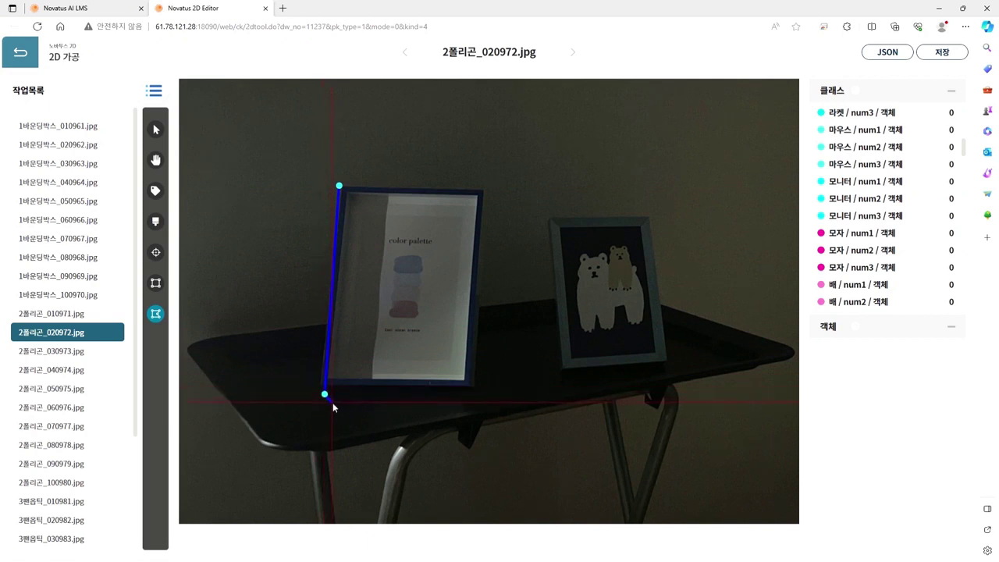
{"action": "left_click", "coordinate": [472, 391]}
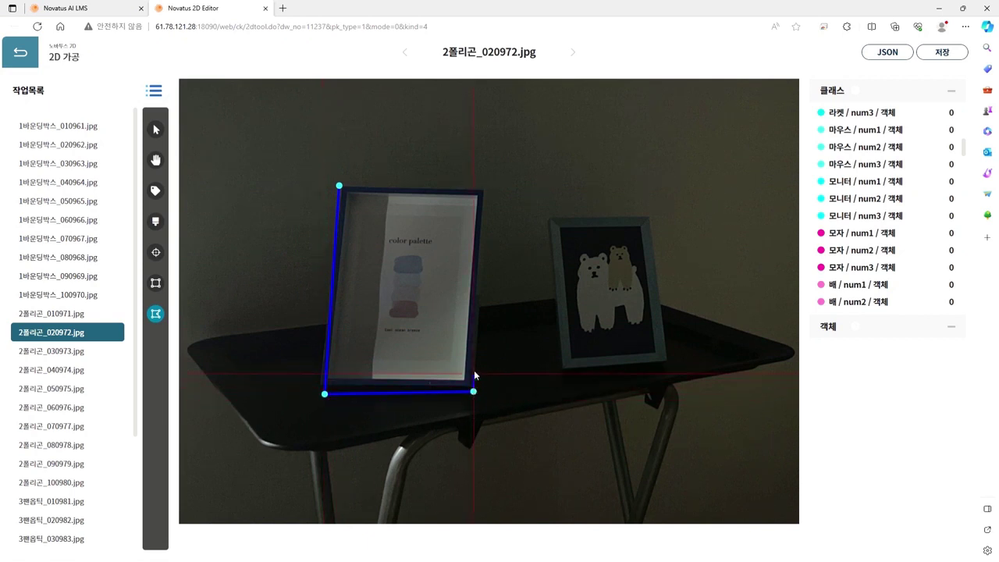
{"action": "left_click", "coordinate": [486, 190]}
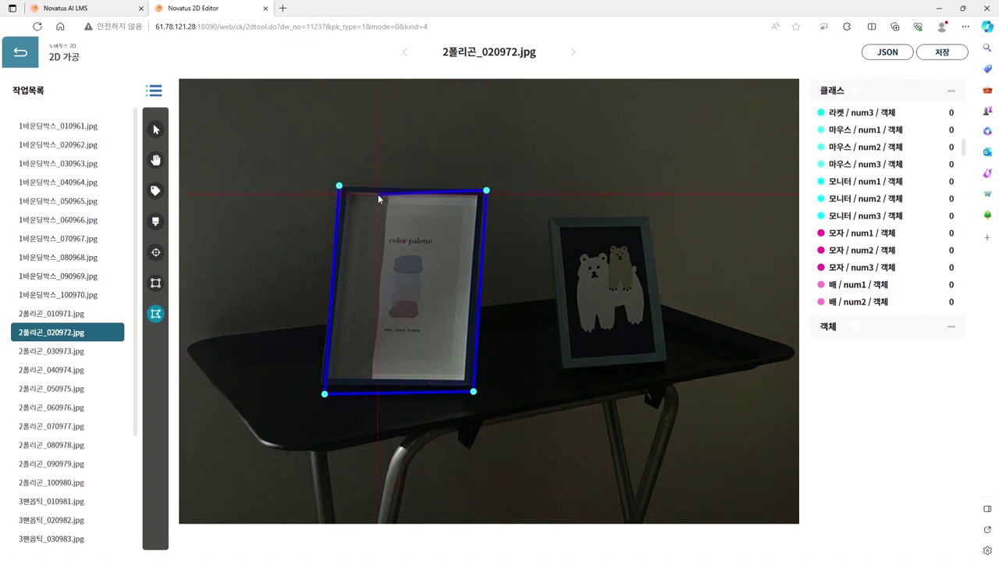
{"action": "left_click", "coordinate": [339, 186]}
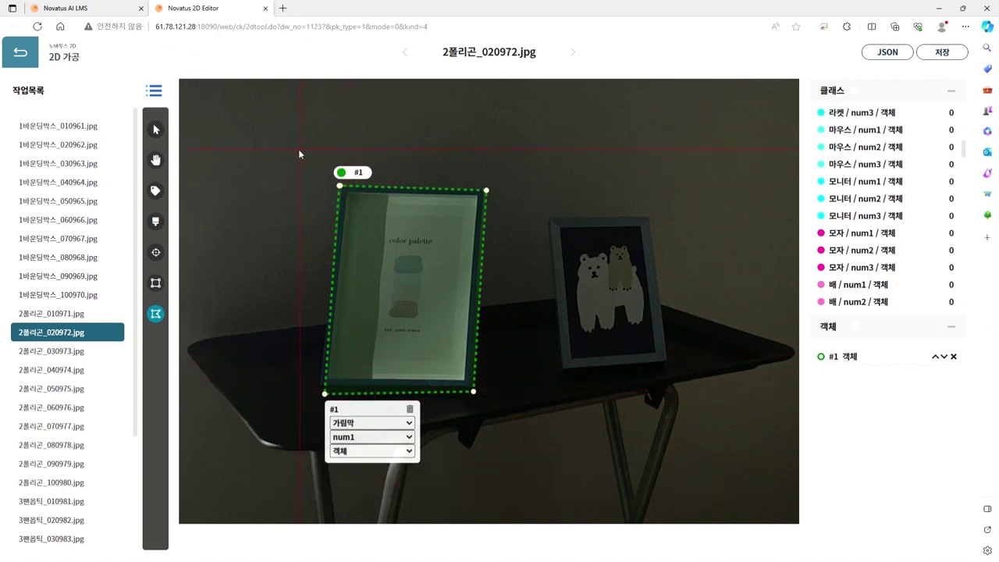
Step: Refit polygon #1's top-right vertex onto the palette frame and label it 액자 / num1
{"action": "left_click", "coordinate": [156, 130]}
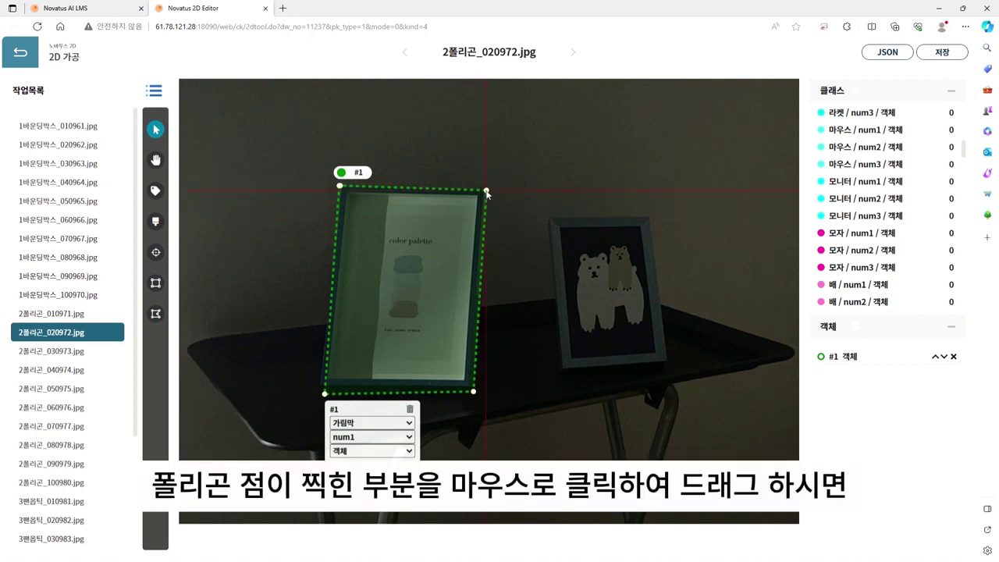
{"action": "mouse_move", "coordinate": [486, 192]}
{"action": "left_mouse_down"}
{"action": "mouse_move", "coordinate": [511, 173]}
{"action": "mouse_move", "coordinate": [483, 193]}
{"action": "left_mouse_up"}
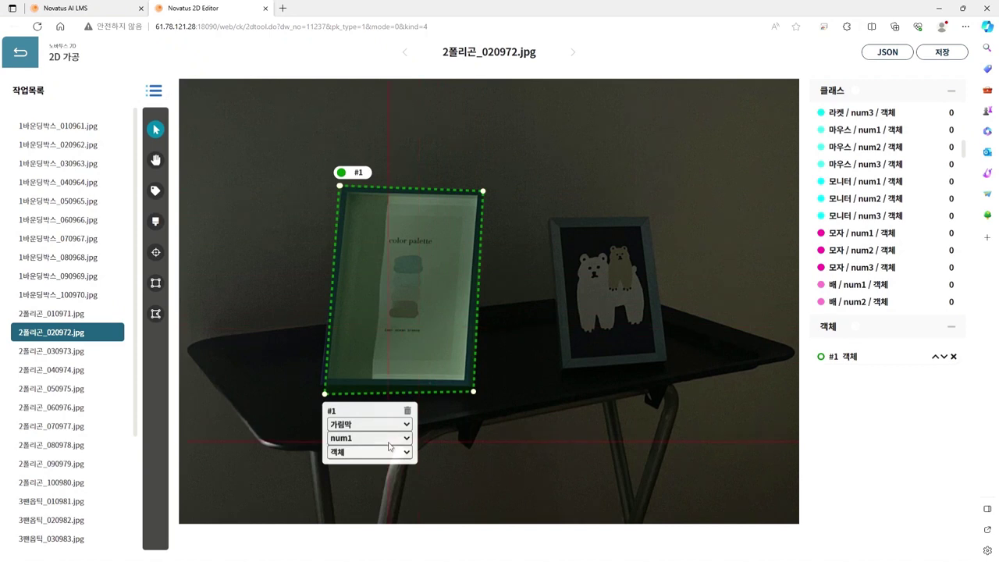
{"action": "left_click", "coordinate": [381, 371]}
{"action": "left_click", "coordinate": [370, 438]}
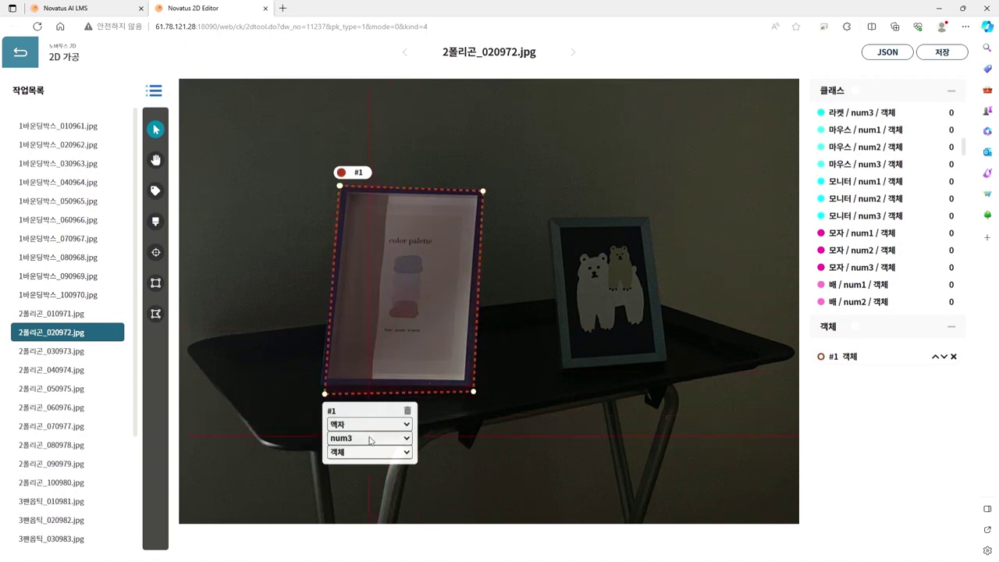
{"action": "left_click", "coordinate": [354, 458]}
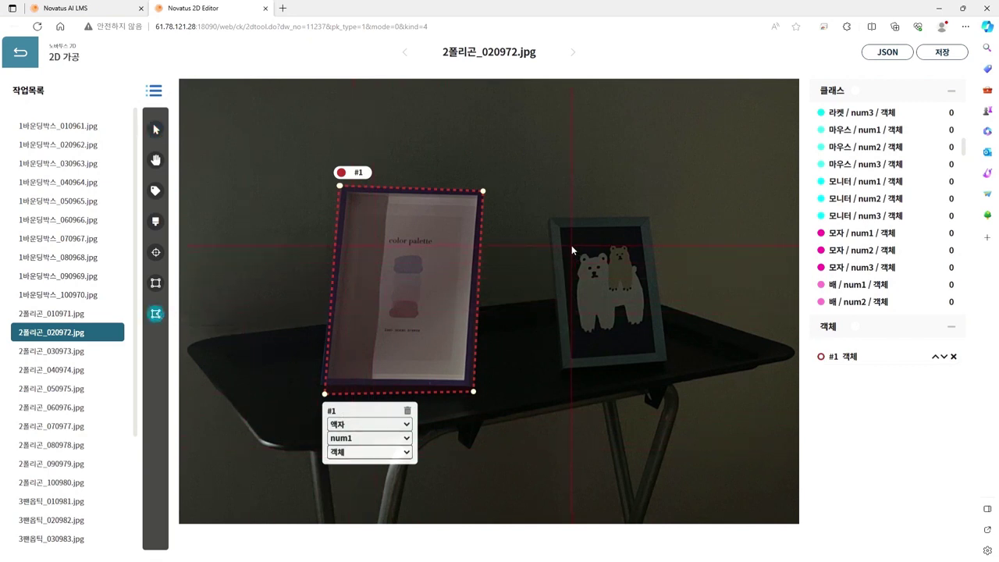
Step: Trace the bear frame as polygon #2 and set it to 액자 / num2
{"action": "left_click", "coordinate": [548, 219]}
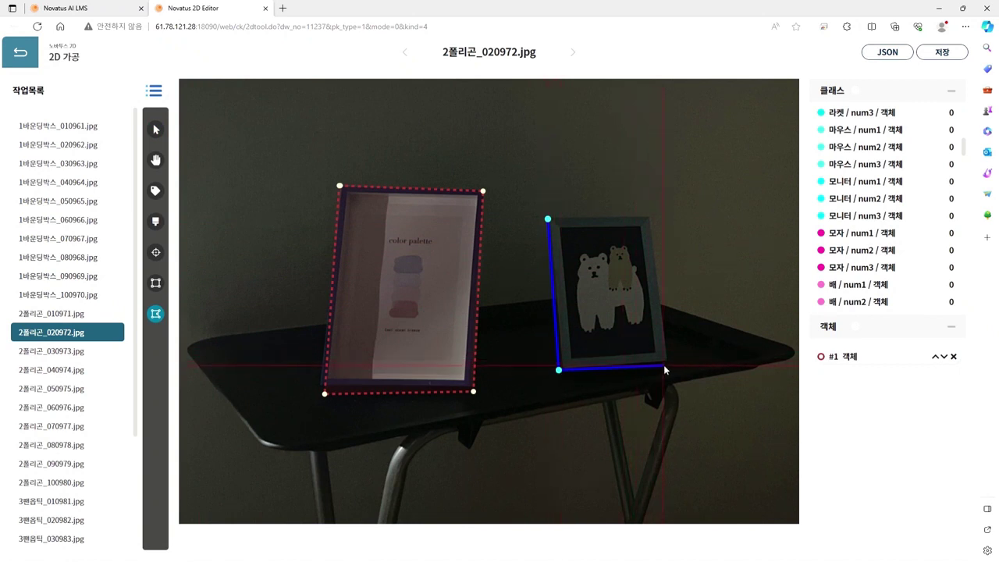
{"action": "double_click", "coordinate": [651, 212]}
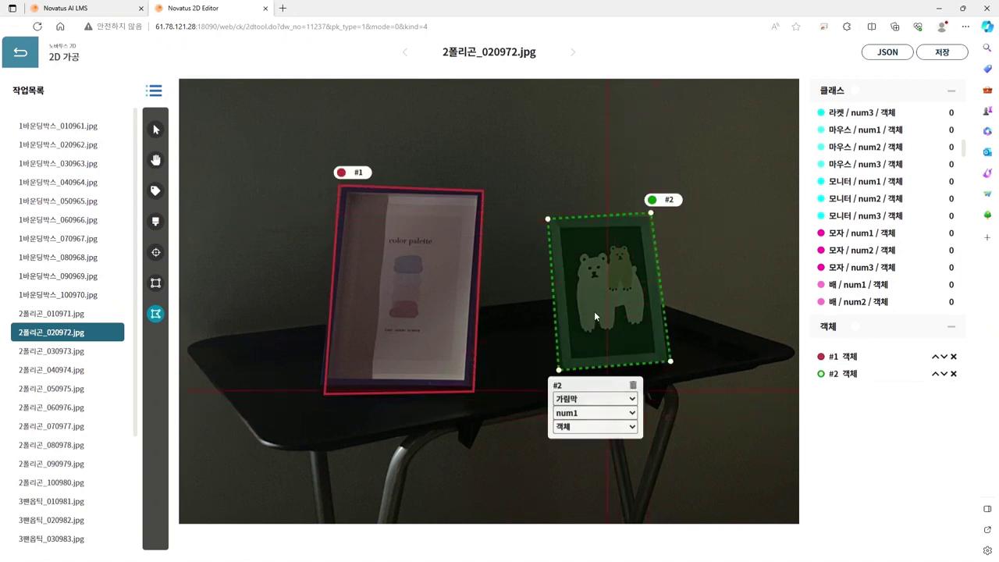
{"action": "key", "text": "Down"}
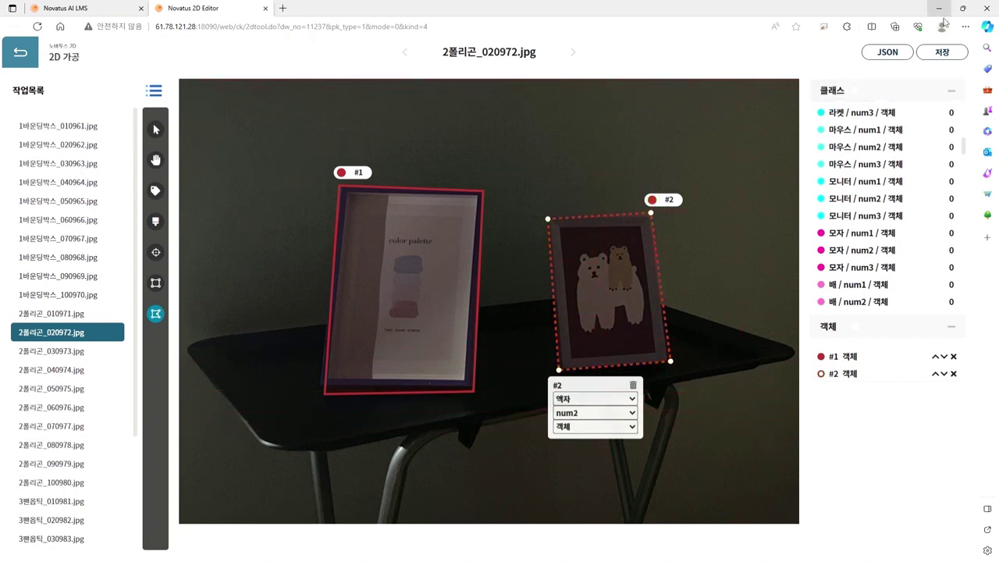
Step: Save the annotations and open 2폴리곤_030973.jpg
{"action": "left_click", "coordinate": [943, 52]}
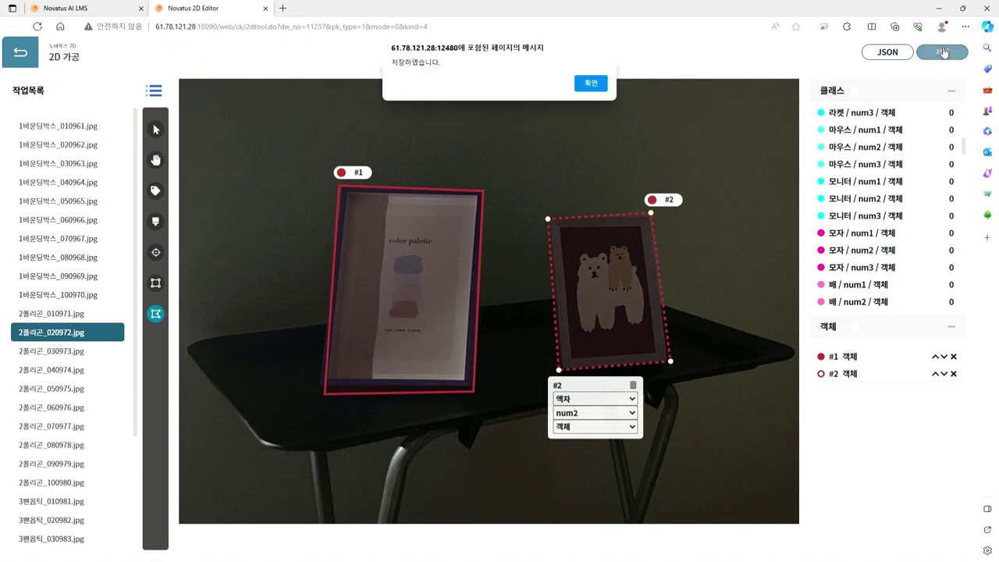
{"action": "left_click", "coordinate": [591, 83]}
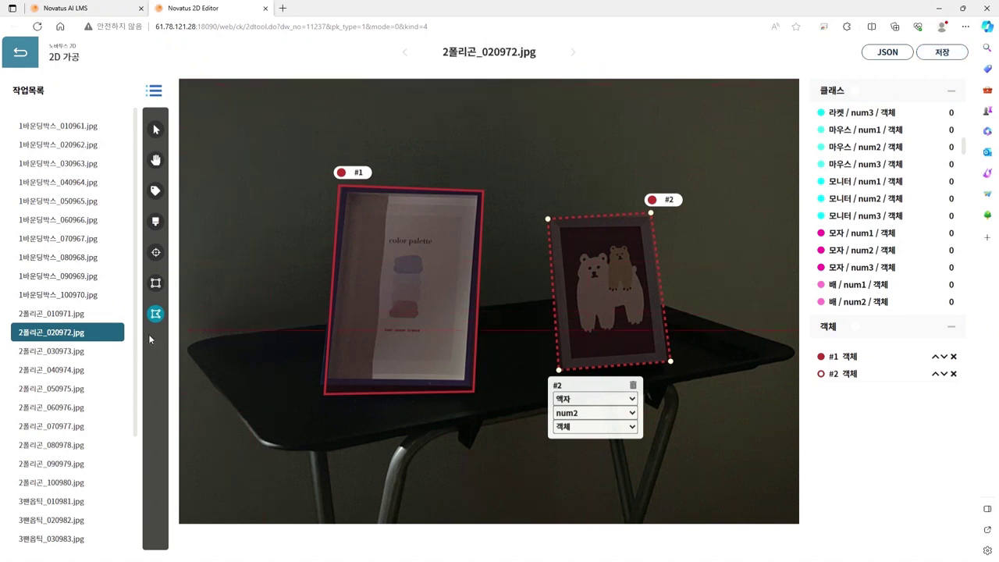
{"action": "left_click", "coordinate": [62, 351]}
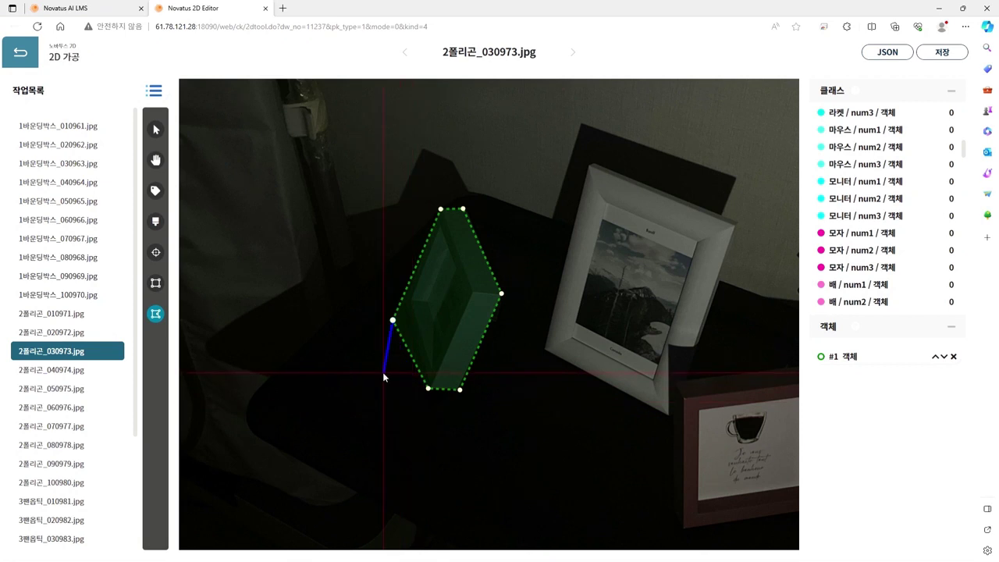
Step: Delete the two accidentally drawn polygons so only object #1 remains
{"action": "left_click", "coordinate": [299, 290]}
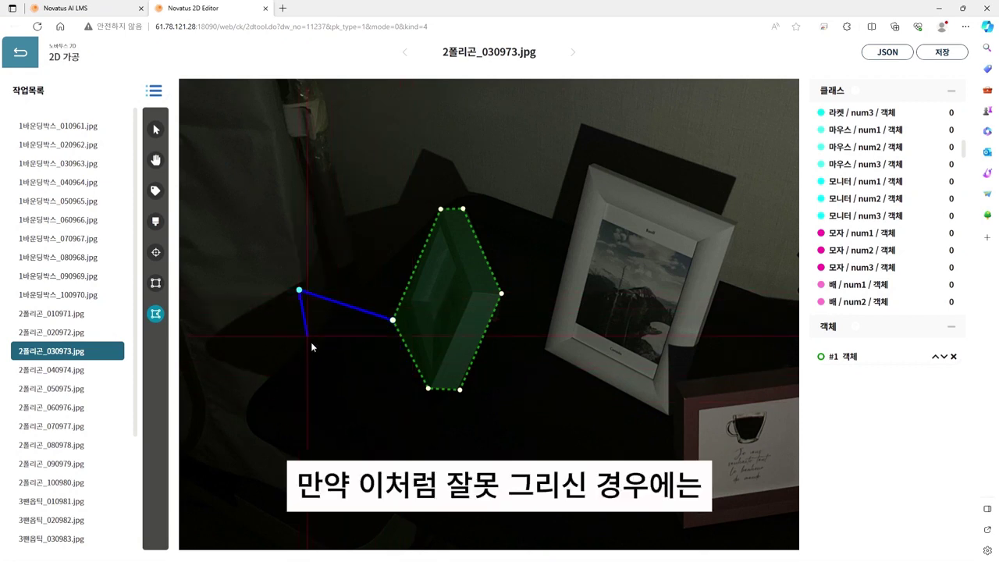
{"action": "double_click", "coordinate": [373, 357]}
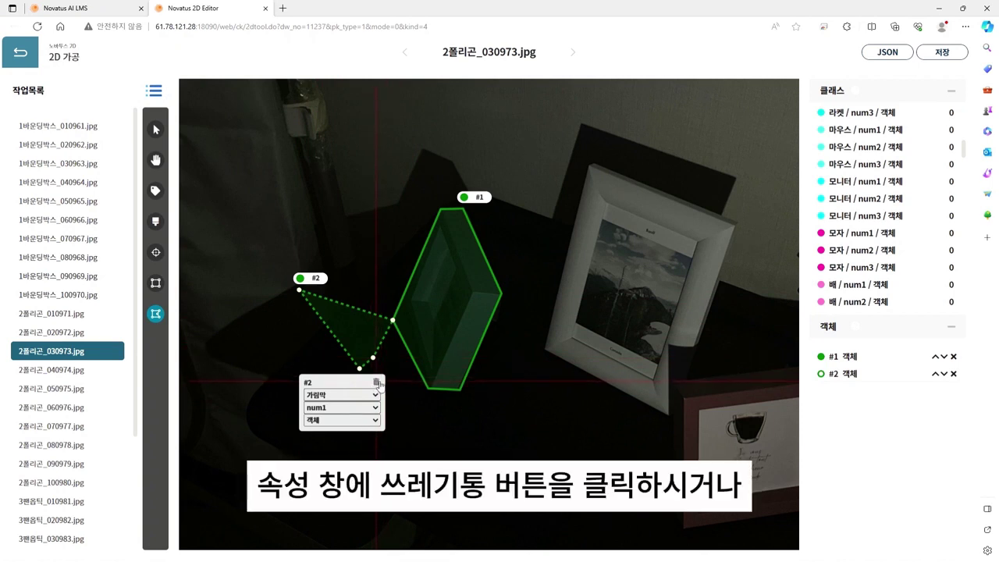
{"action": "left_click", "coordinate": [376, 382]}
{"action": "left_click", "coordinate": [319, 318]}
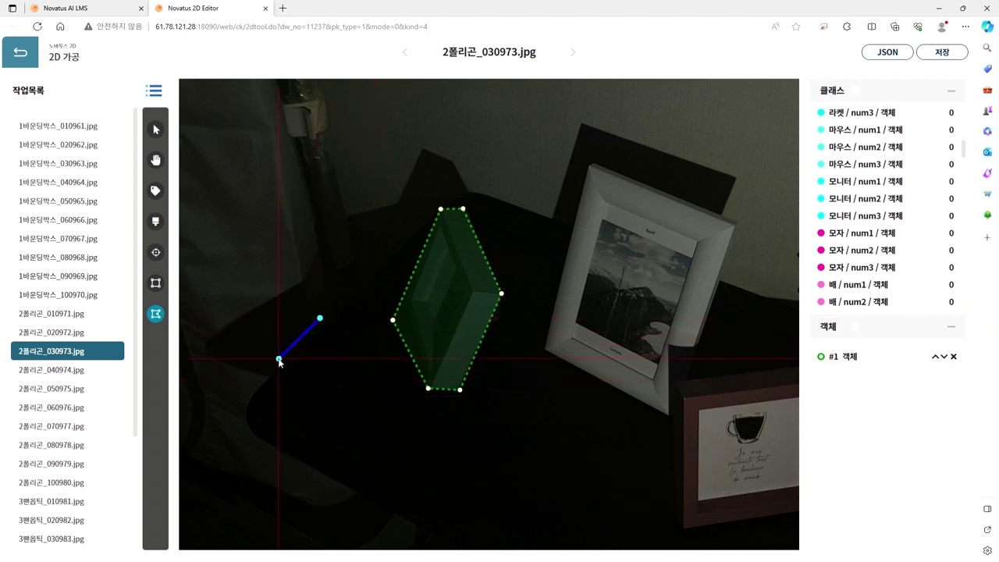
{"action": "left_click", "coordinate": [278, 359]}
{"action": "double_click", "coordinate": [343, 391]}
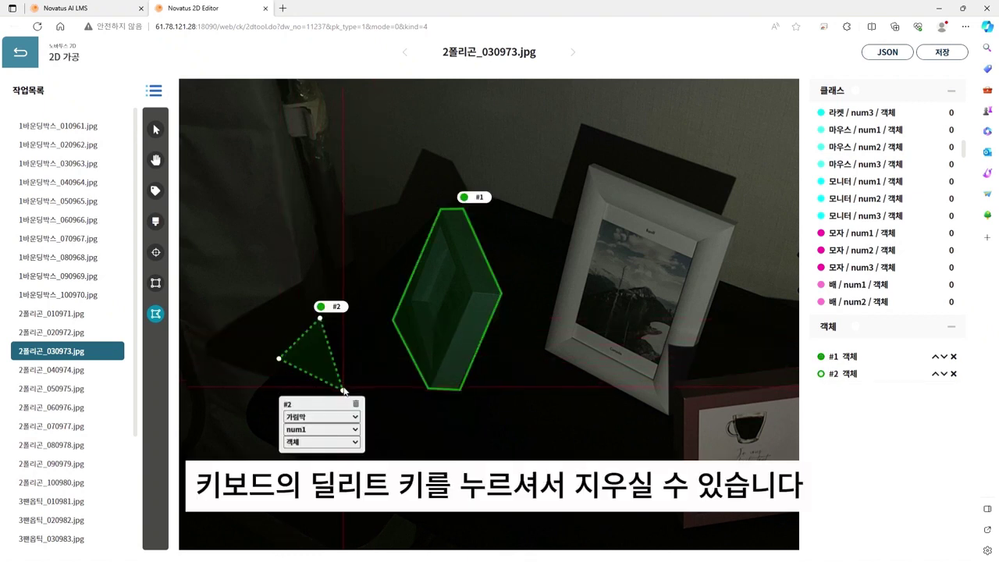
{"action": "key", "text": "Delete"}
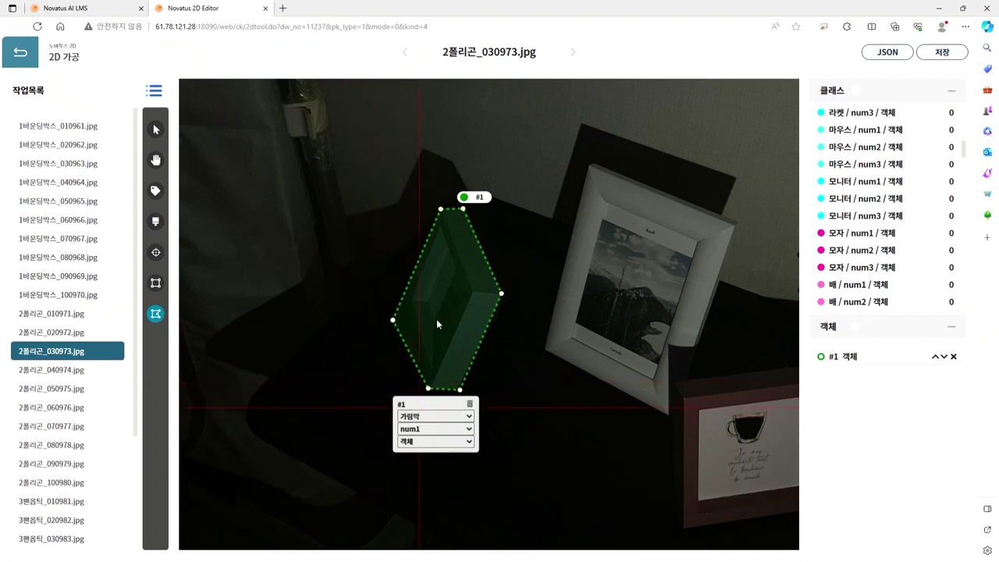
Step: Advance to 2폴리곤_050975.jpg and zoom in on the yellow tennis ball
{"action": "key", "text": "d"}
{"action": "key", "text": "d"}
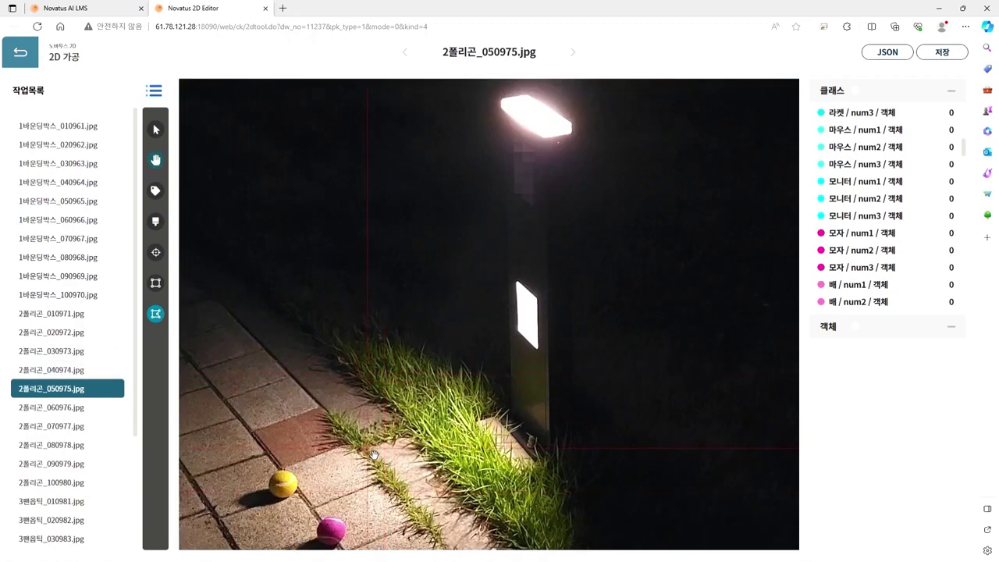
{"action": "left_click_drag", "start_coordinate": [375, 454], "coordinate": [634, 400]}
{"action": "left_click_drag", "start_coordinate": [307, 300], "coordinate": [464, 313]}
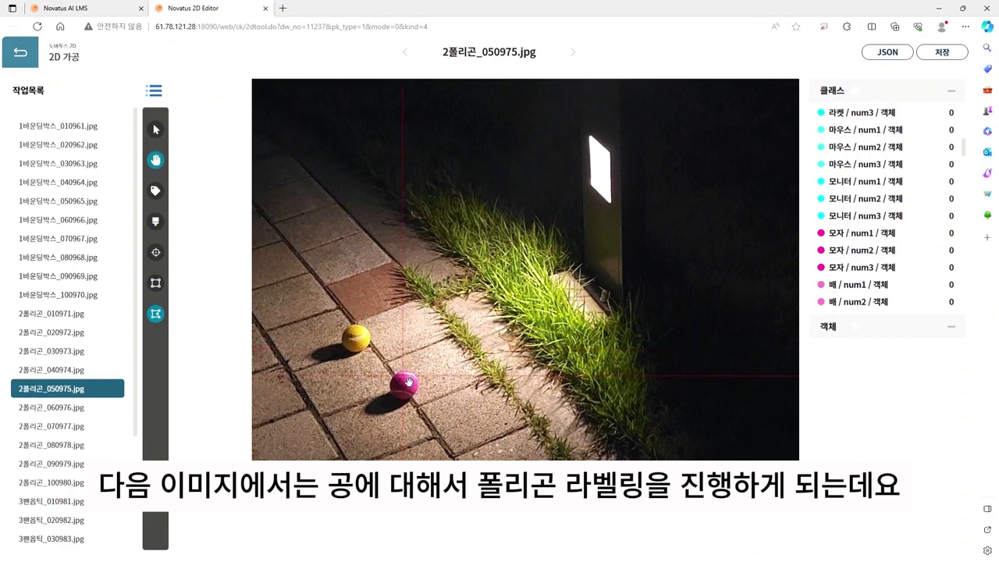
{"action": "scroll", "coordinate": [396, 362], "scroll_direction": "up", "scroll_amount": 5}
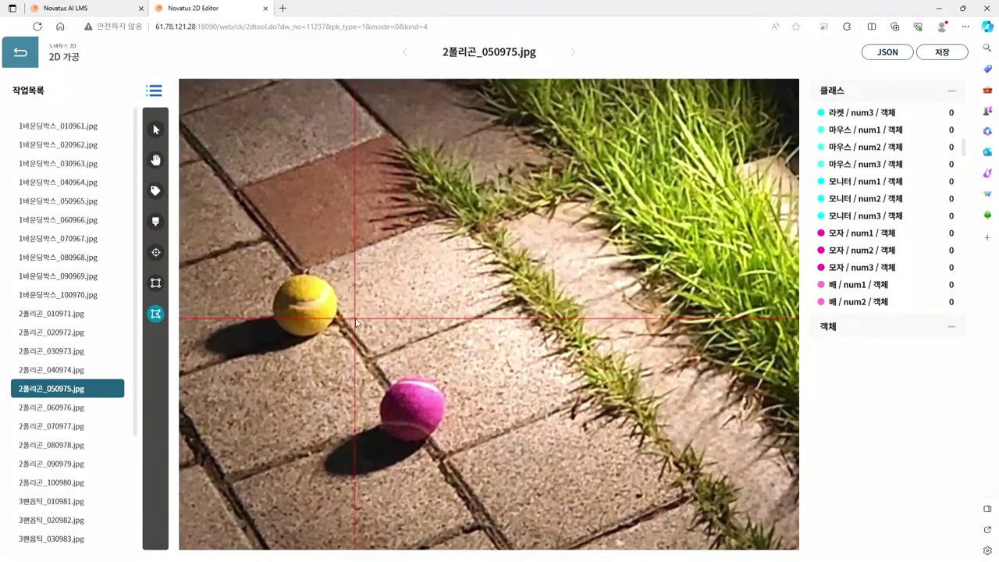
{"action": "left_click_drag", "start_coordinate": [380, 315], "coordinate": [438, 318]}
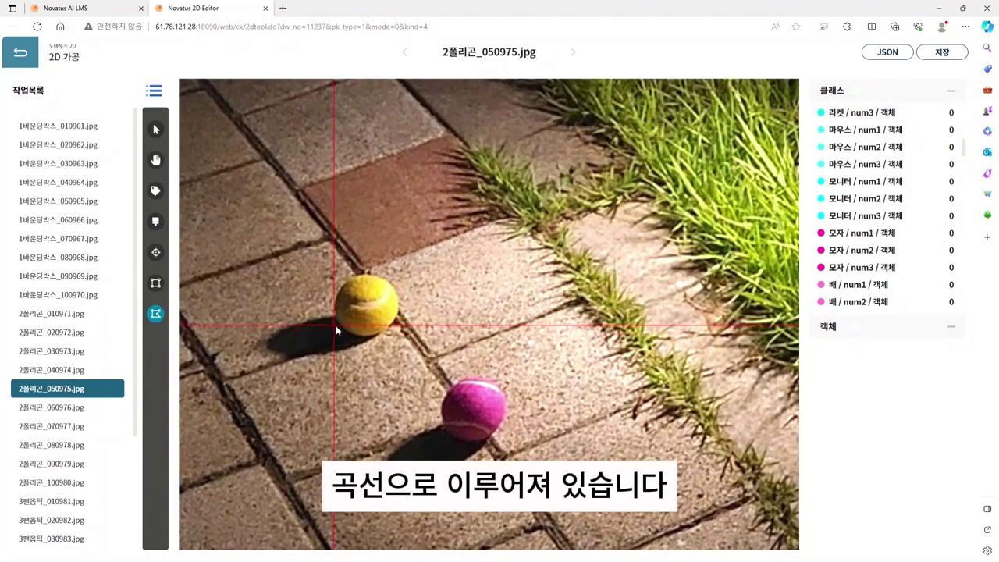
{"action": "scroll", "coordinate": [335, 312], "scroll_direction": "up", "scroll_amount": 4}
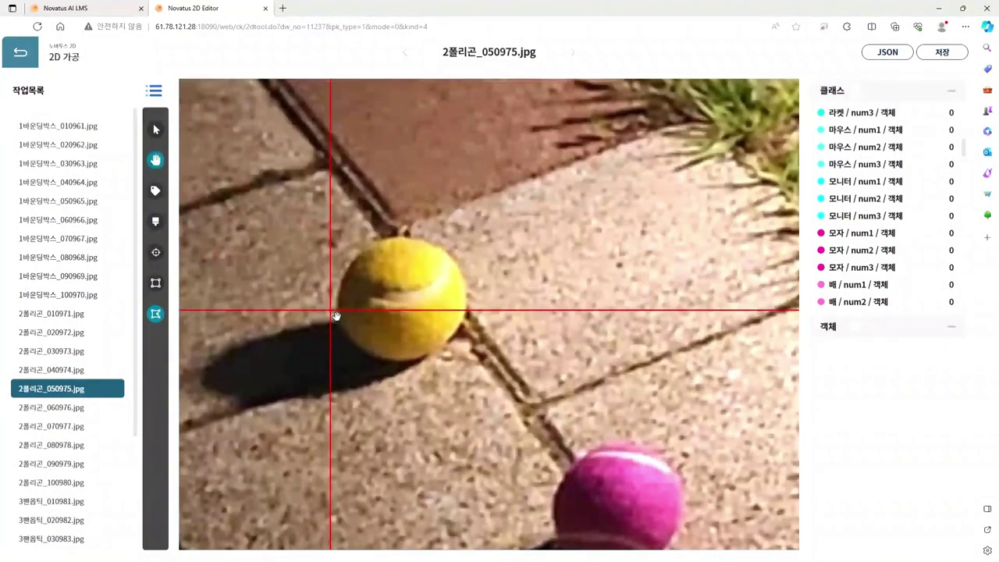
Step: Trace the yellow tennis ball with a nine-point polygon, closing it as object #1
{"action": "left_click", "coordinate": [338, 296]}
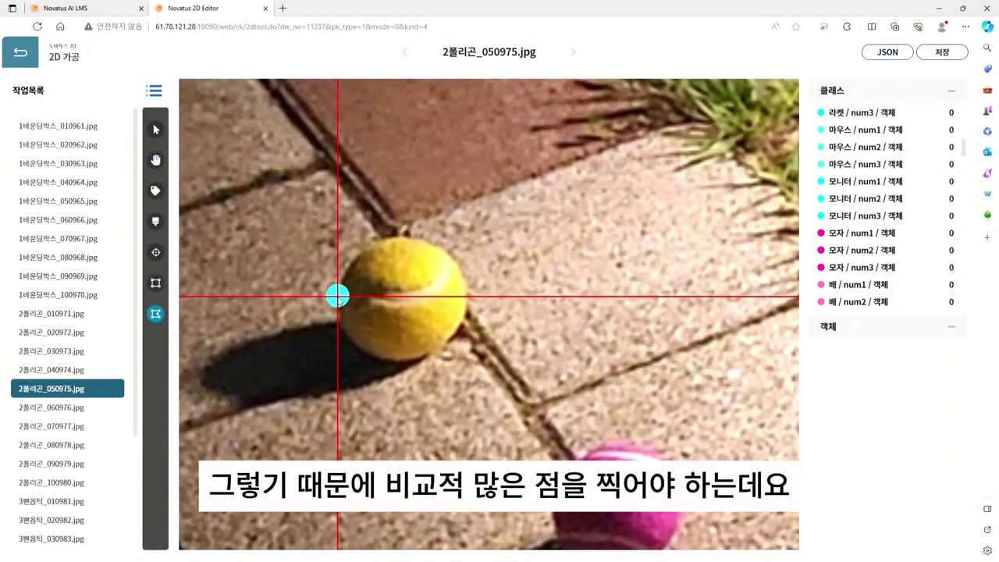
{"action": "left_click", "coordinate": [343, 336]}
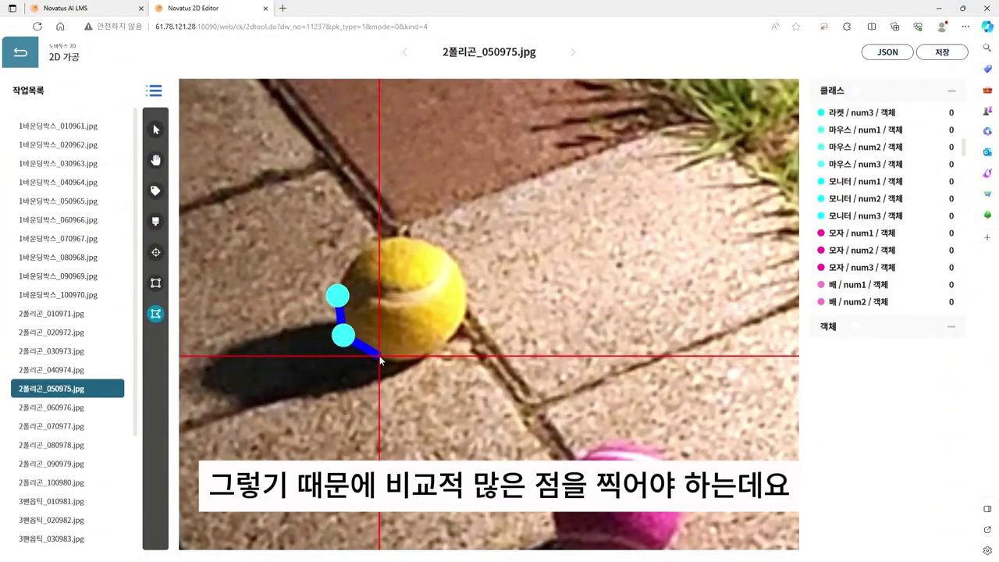
{"action": "left_click", "coordinate": [379, 356]}
{"action": "left_click", "coordinate": [424, 356]}
{"action": "left_click", "coordinate": [456, 331]}
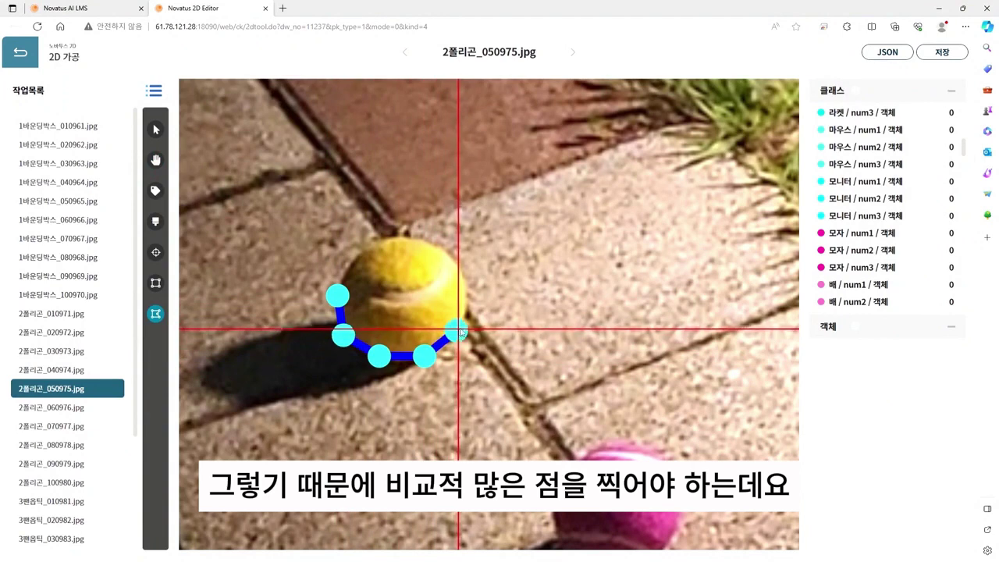
{"action": "left_click", "coordinate": [467, 290]}
{"action": "left_click", "coordinate": [444, 249]}
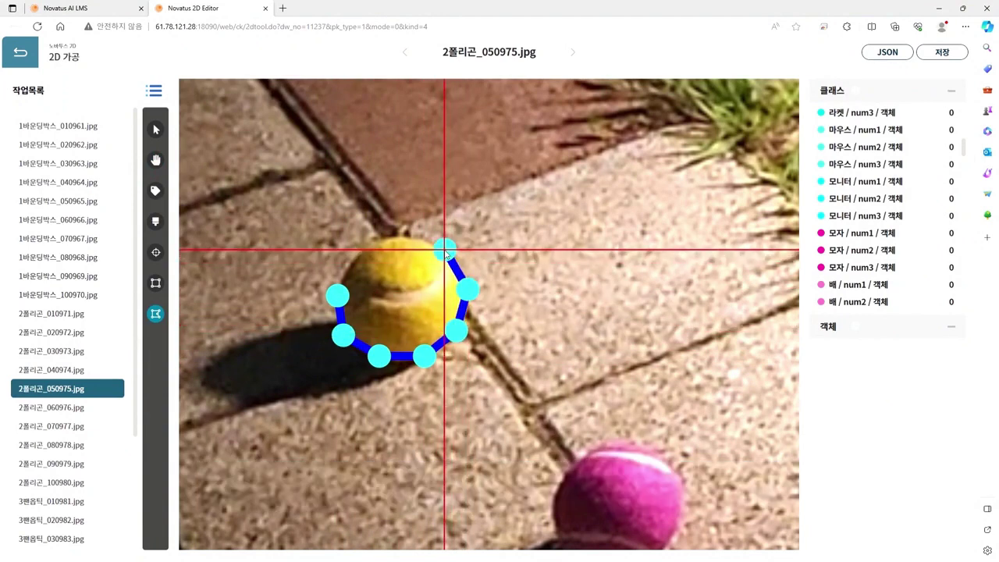
{"action": "left_click", "coordinate": [403, 236]}
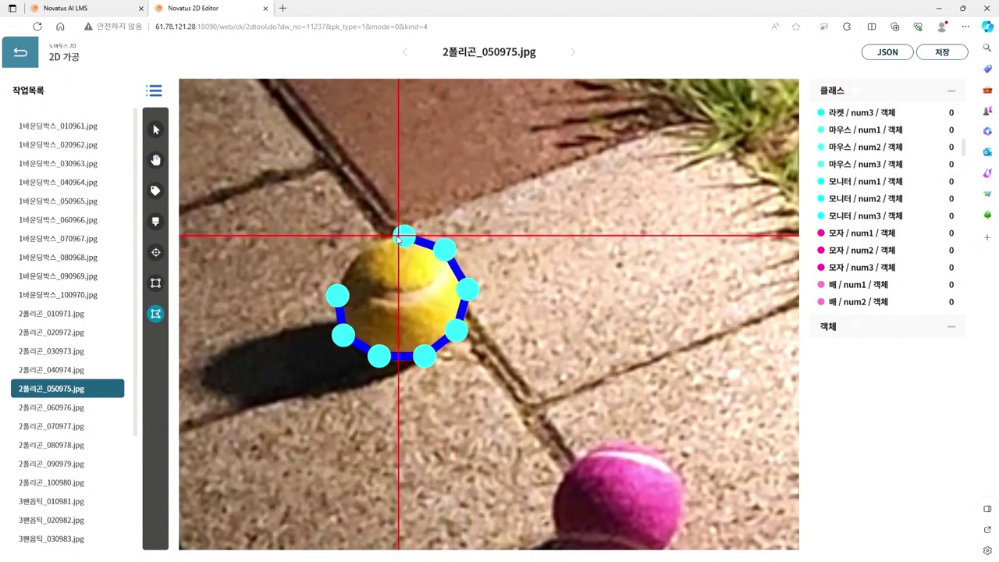
{"action": "left_click", "coordinate": [358, 258]}
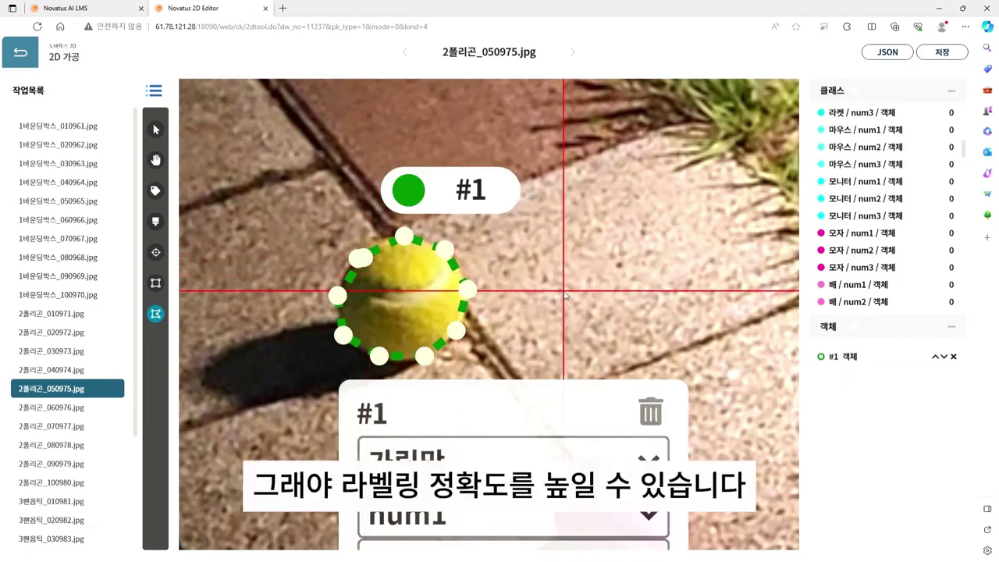
Step: Label object #1 with class 공 and number num1
{"action": "scroll", "coordinate": [546, 364], "scroll_direction": "down", "scroll_amount": 2}
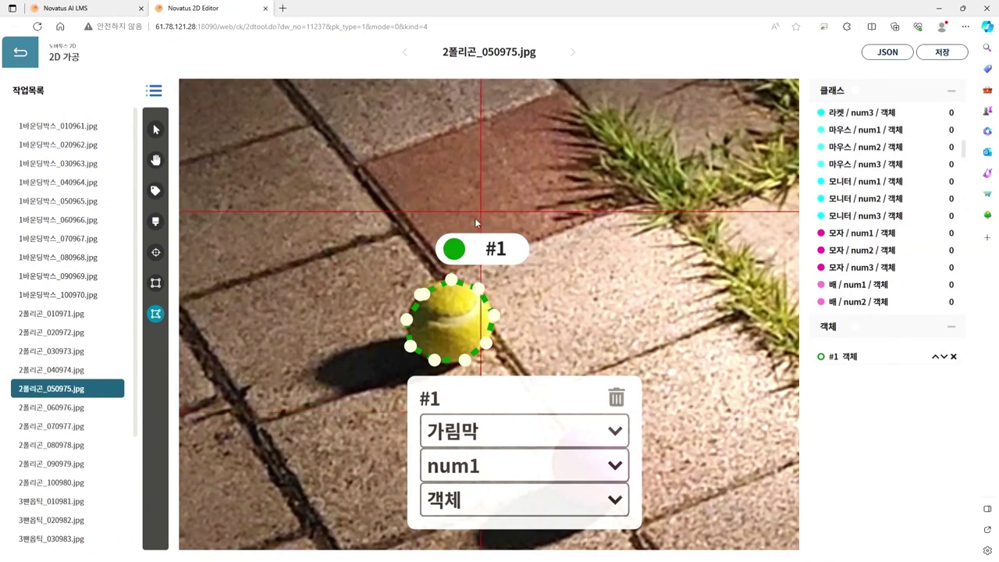
{"action": "left_click", "coordinate": [452, 246]}
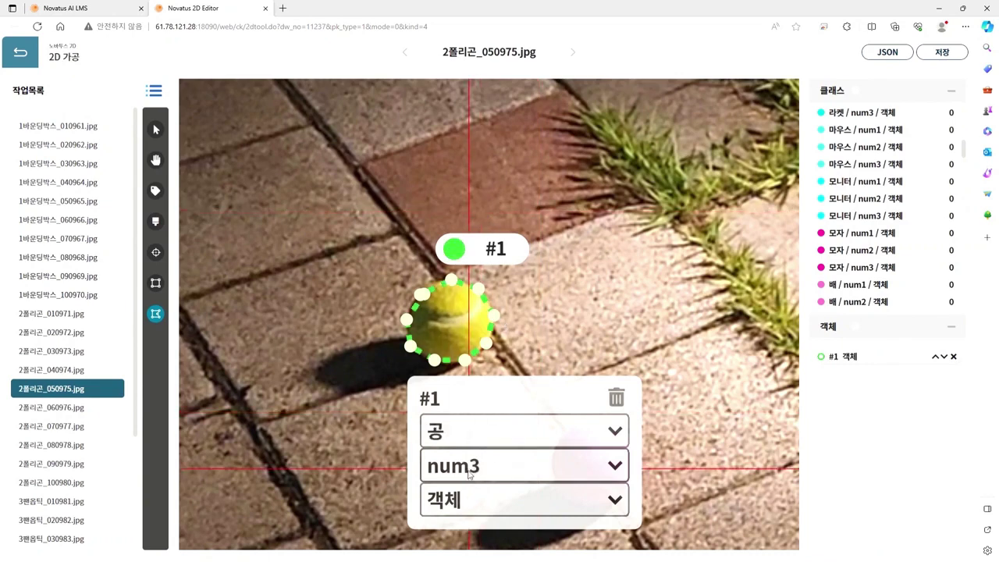
{"action": "left_click", "coordinate": [449, 495]}
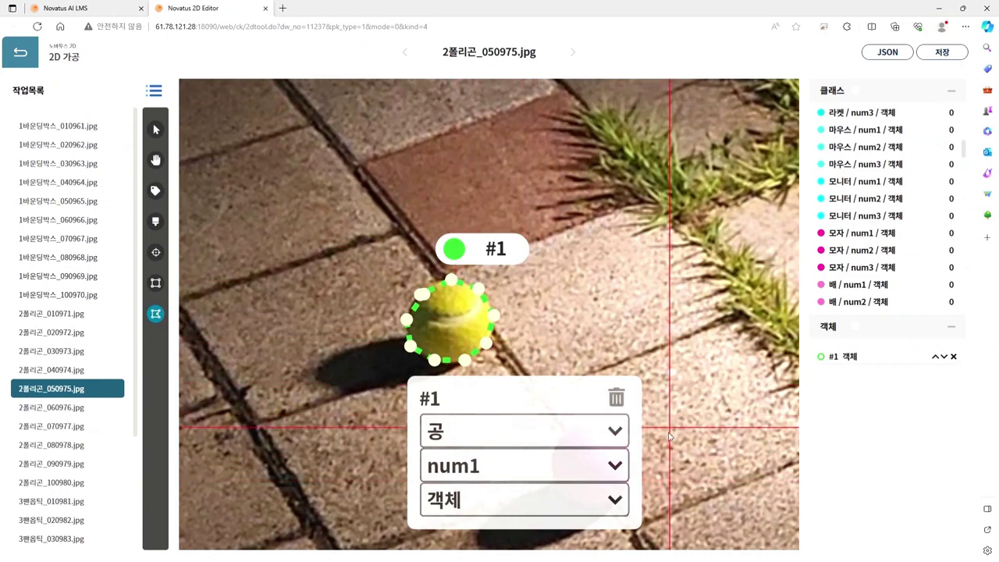
{"action": "key", "text": "space"}
{"action": "left_click_drag", "start_coordinate": [710, 457], "coordinate": [648, 345]}
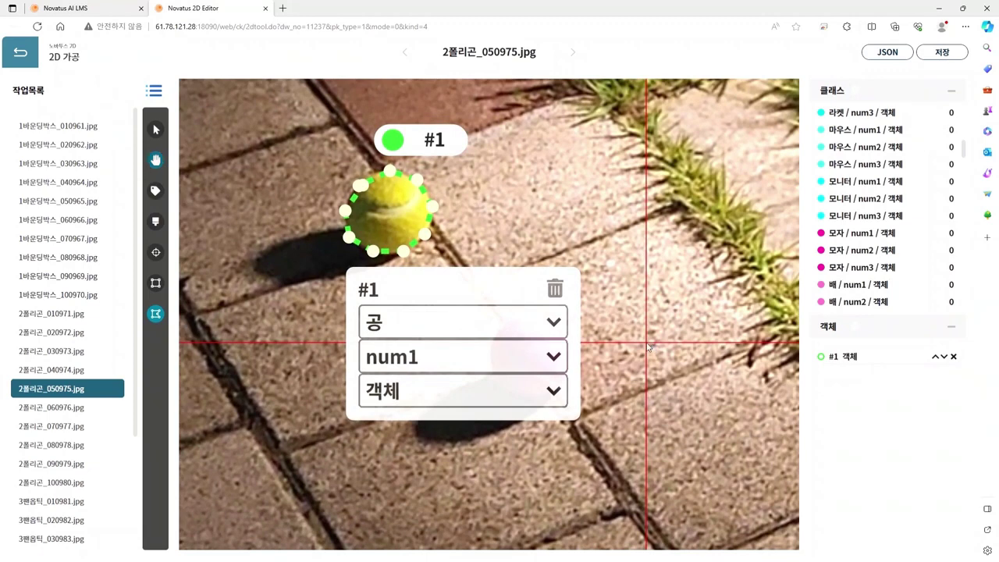
Step: Outline the pink tennis ball with a polygon, closing it as object #2
{"action": "left_click", "coordinate": [587, 355]}
{"action": "left_click", "coordinate": [551, 311]}
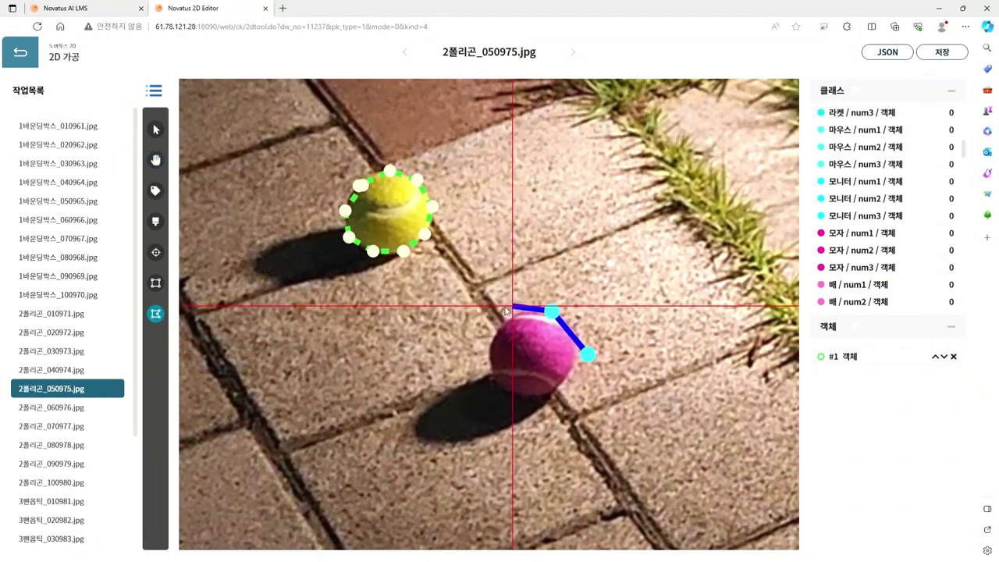
{"action": "left_click", "coordinate": [504, 315]}
{"action": "left_click", "coordinate": [492, 343]}
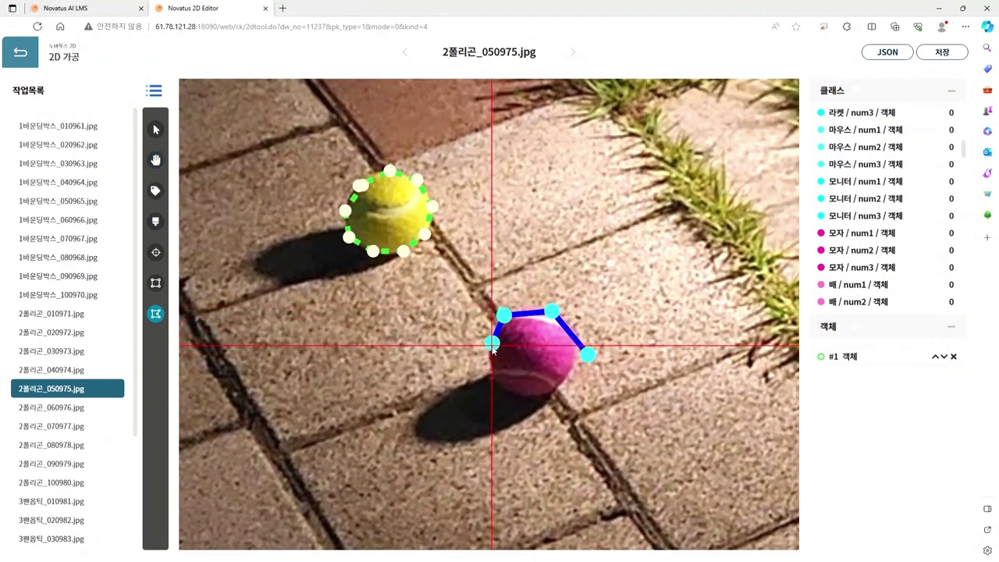
{"action": "left_click", "coordinate": [492, 372]}
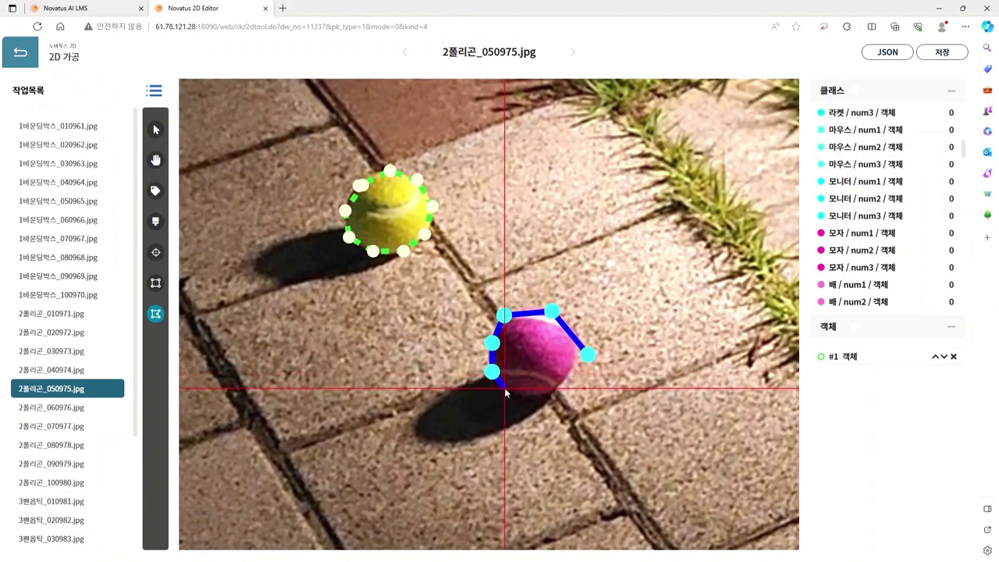
{"action": "left_click", "coordinate": [505, 388]}
{"action": "left_click", "coordinate": [534, 393]}
{"action": "double_click", "coordinate": [568, 381]}
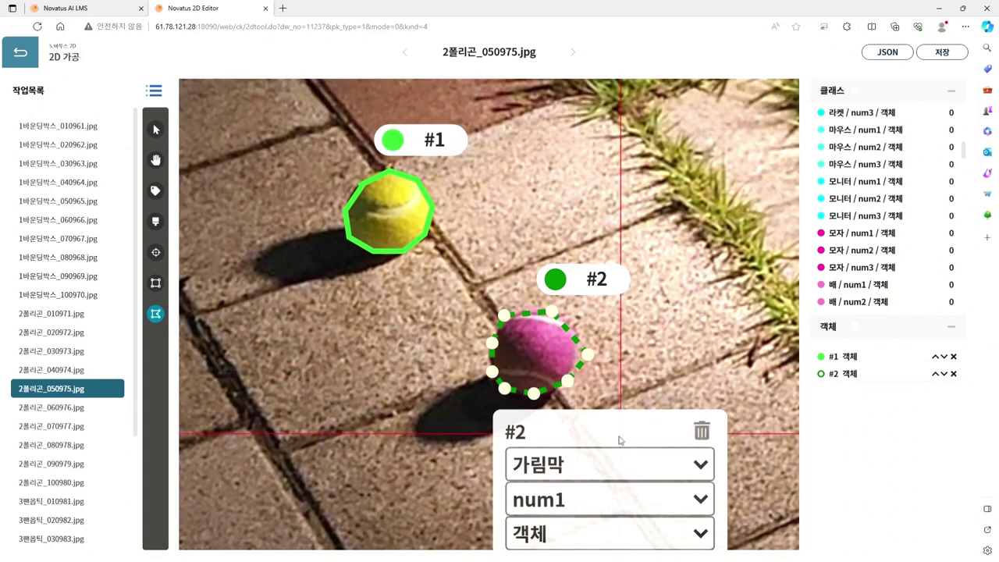
Step: Drag the pink polygon's right and top vertices to the edge and label it 공 / num2
{"action": "left_click", "coordinate": [155, 129]}
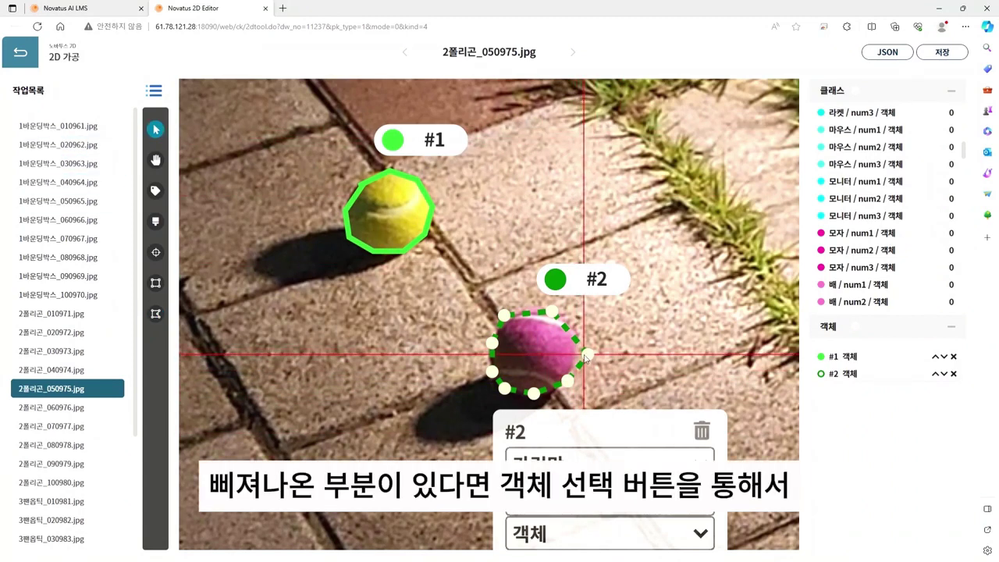
{"action": "left_click_drag", "start_coordinate": [582, 356], "coordinate": [579, 341]}
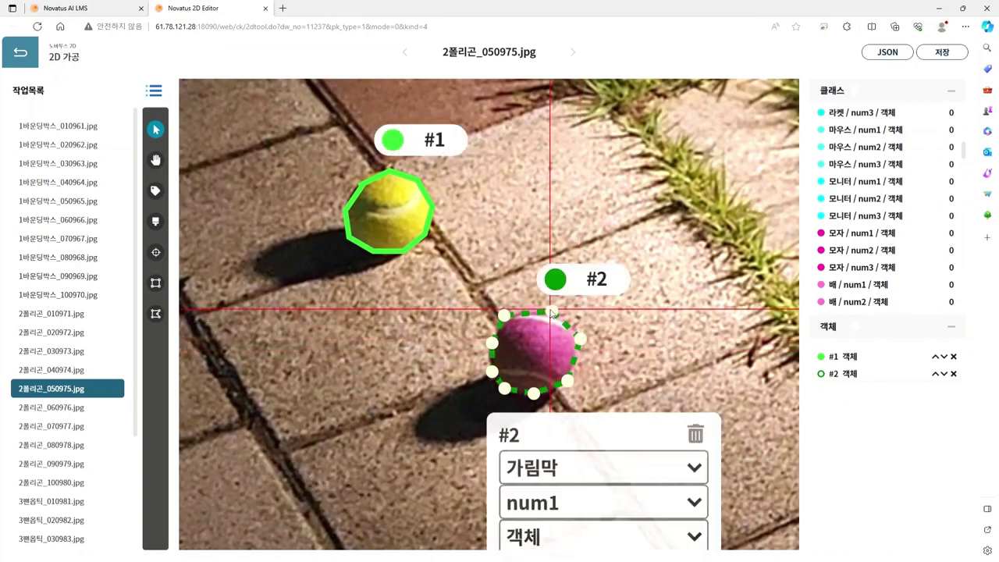
{"action": "left_click_drag", "start_coordinate": [552, 310], "coordinate": [554, 308]}
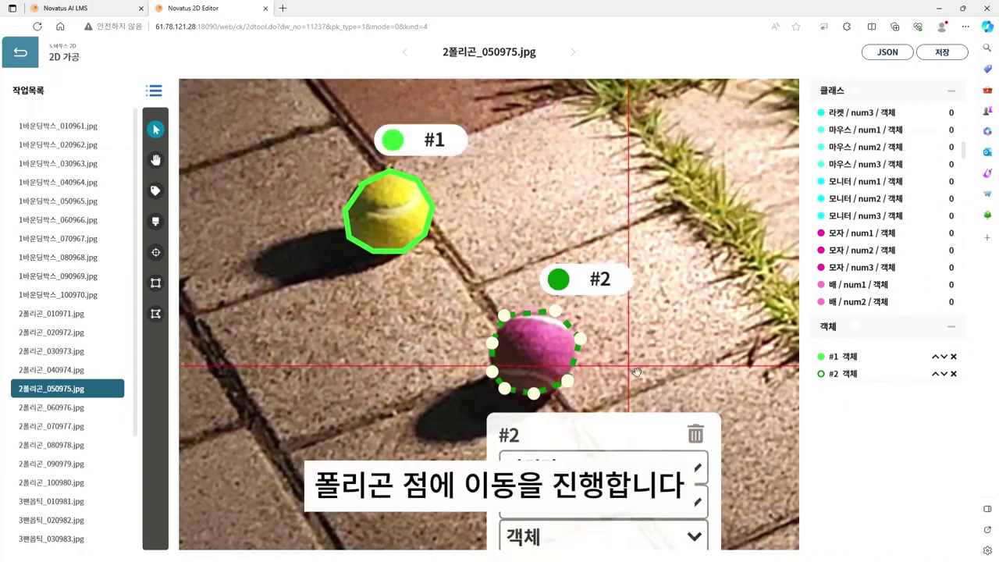
{"action": "key", "text": "space"}
{"action": "left_click_drag", "start_coordinate": [637, 368], "coordinate": [626, 324]}
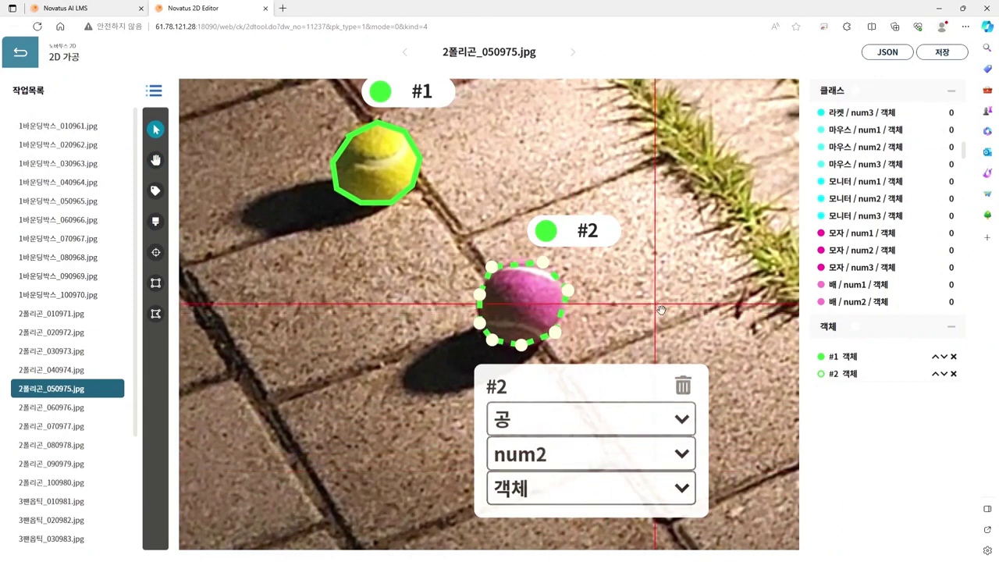
{"action": "key", "text": "space"}
{"action": "scroll", "coordinate": [660, 308], "scroll_direction": "down", "scroll_amount": 2}
{"action": "scroll", "coordinate": [661, 308], "scroll_direction": "down", "scroll_amount": 5}
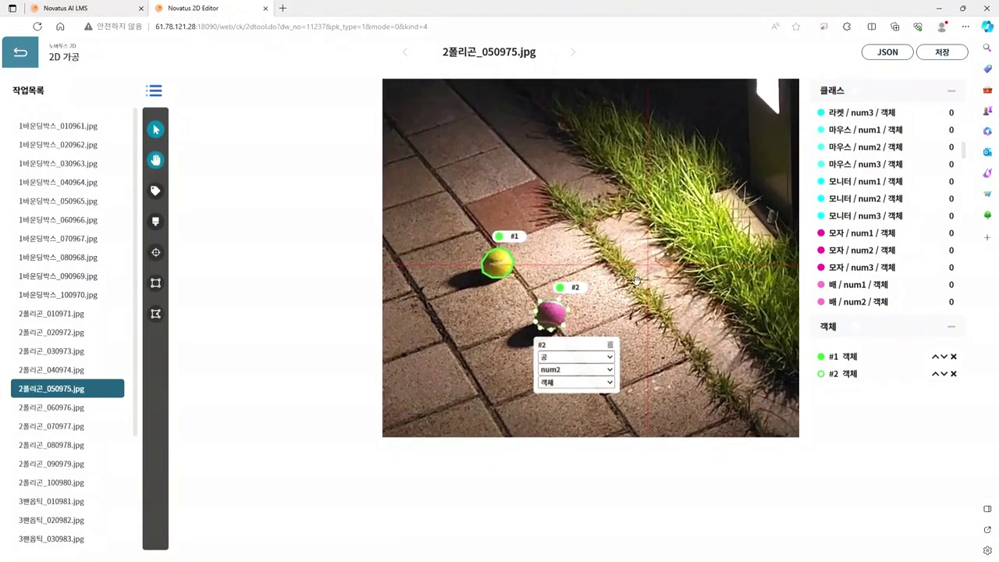
Step: Save the two-ball annotations and open 2폴리곤_060976.jpg, centring the balls
{"action": "left_click", "coordinate": [933, 55]}
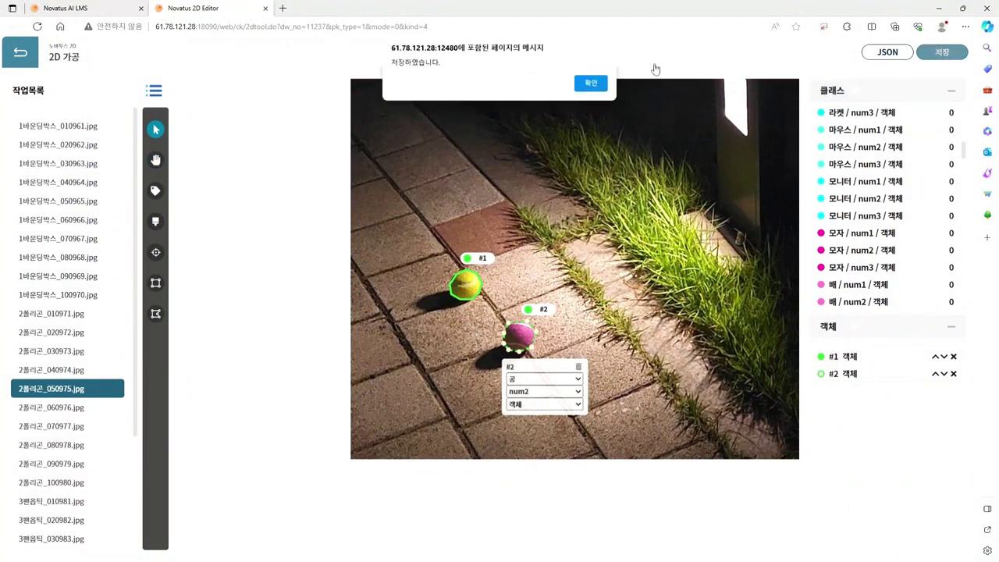
{"action": "left_click", "coordinate": [587, 85]}
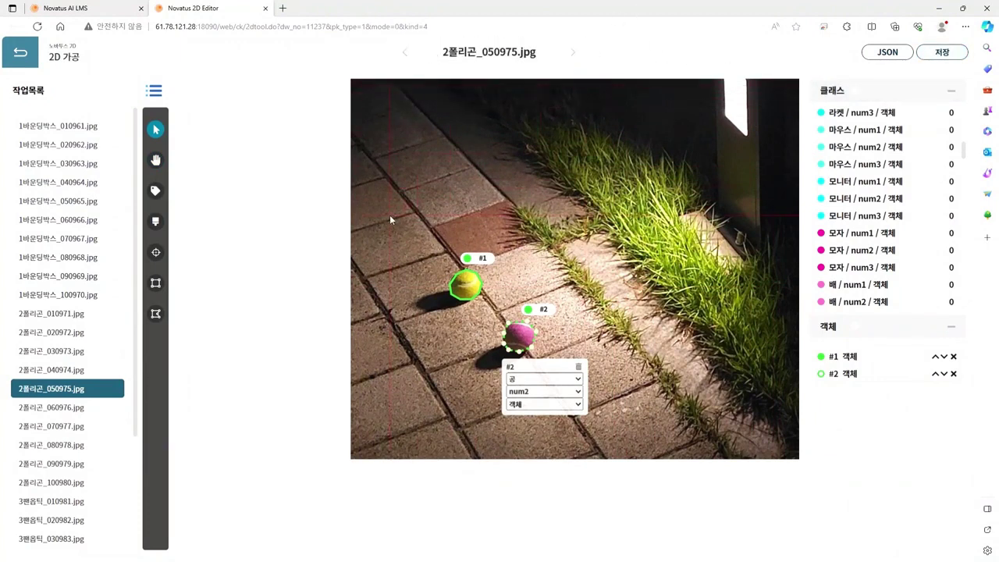
{"action": "left_click", "coordinate": [70, 409]}
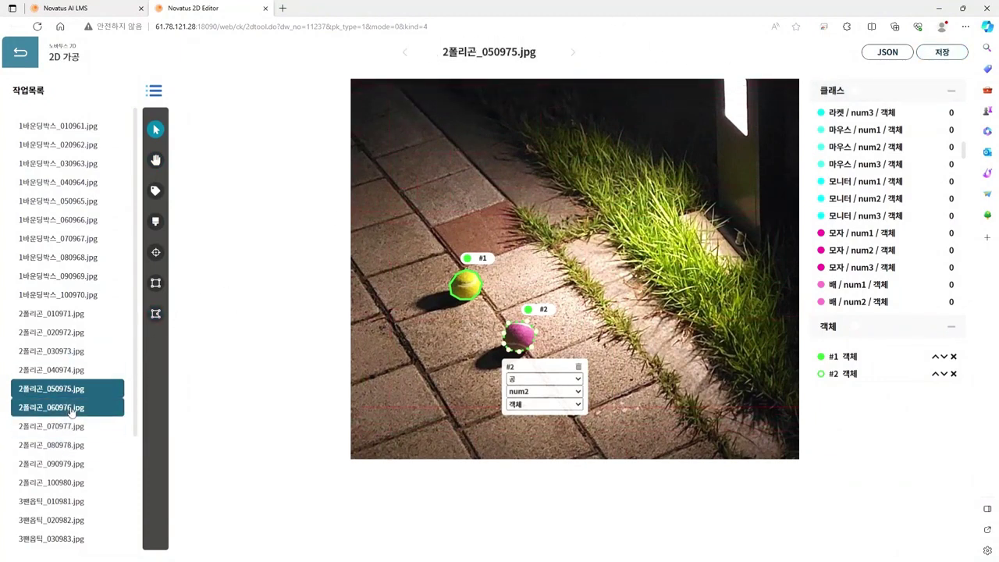
{"action": "key", "text": "h"}
{"action": "left_click_drag", "start_coordinate": [452, 416], "coordinate": [363, 379]}
{"action": "left_click_drag", "start_coordinate": [508, 349], "coordinate": [428, 351]}
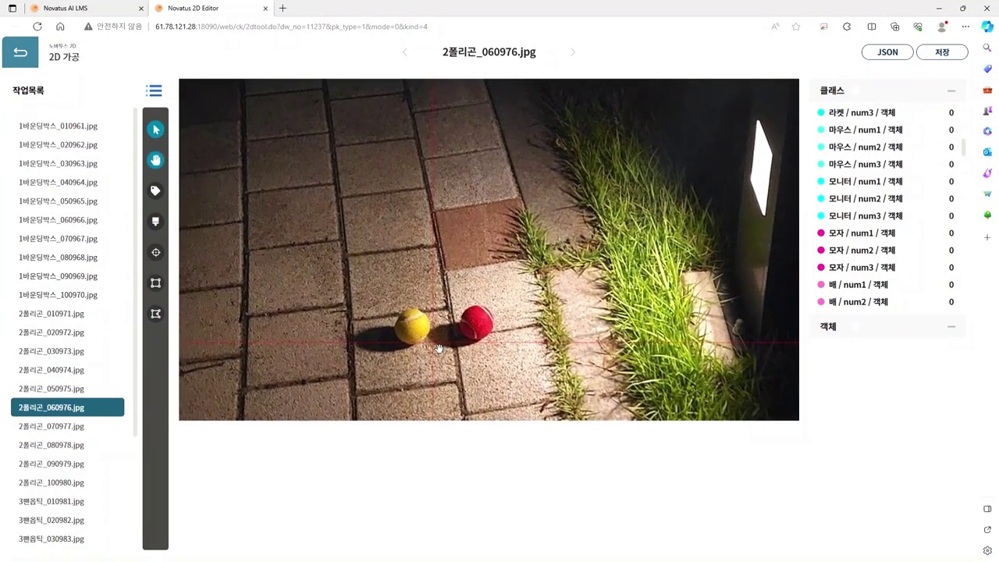
Step: Outline the yellow ball with a polygon as object #1
{"action": "left_click", "coordinate": [155, 313]}
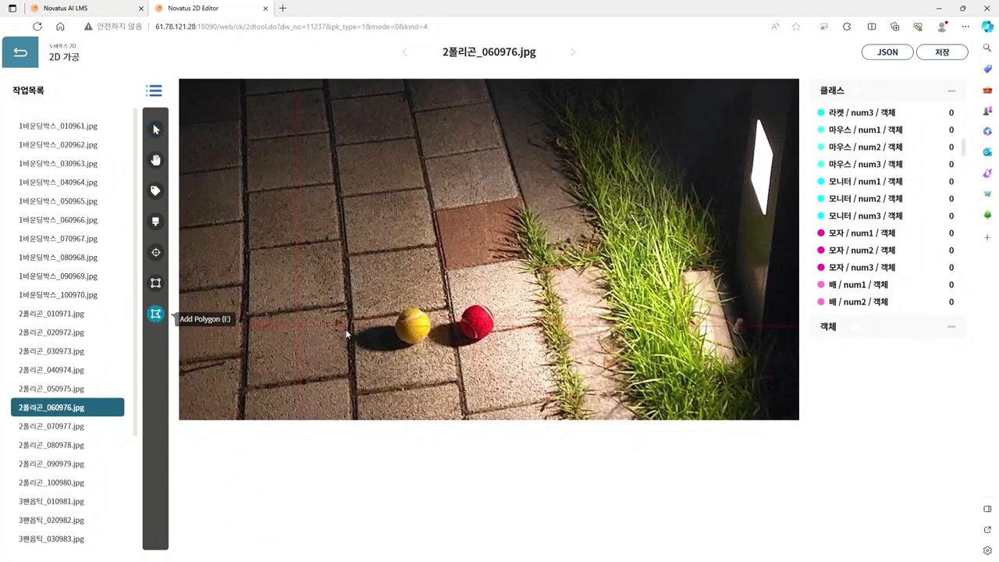
{"action": "left_click", "coordinate": [430, 330]}
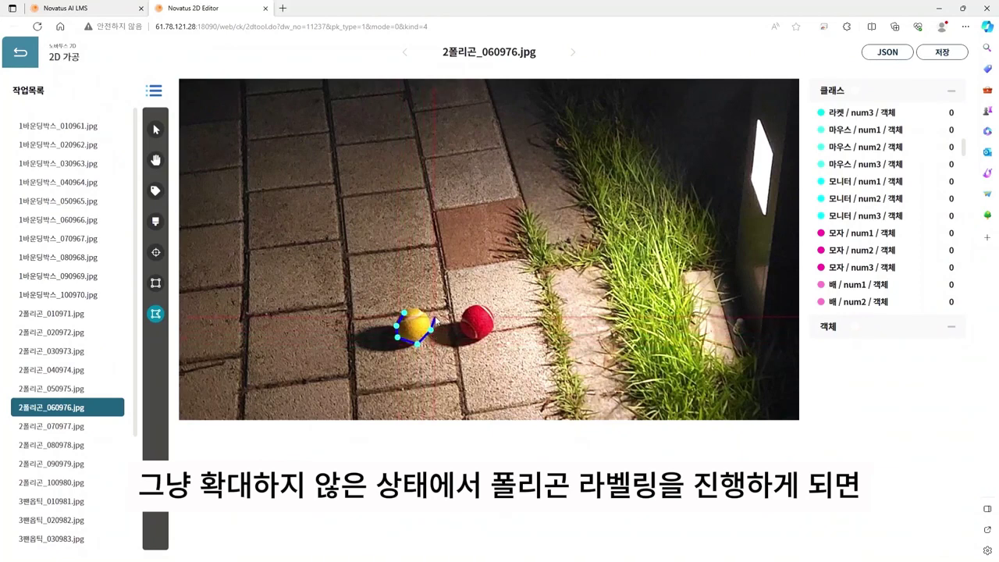
{"action": "left_click", "coordinate": [422, 311]}
{"action": "left_click", "coordinate": [411, 307]}
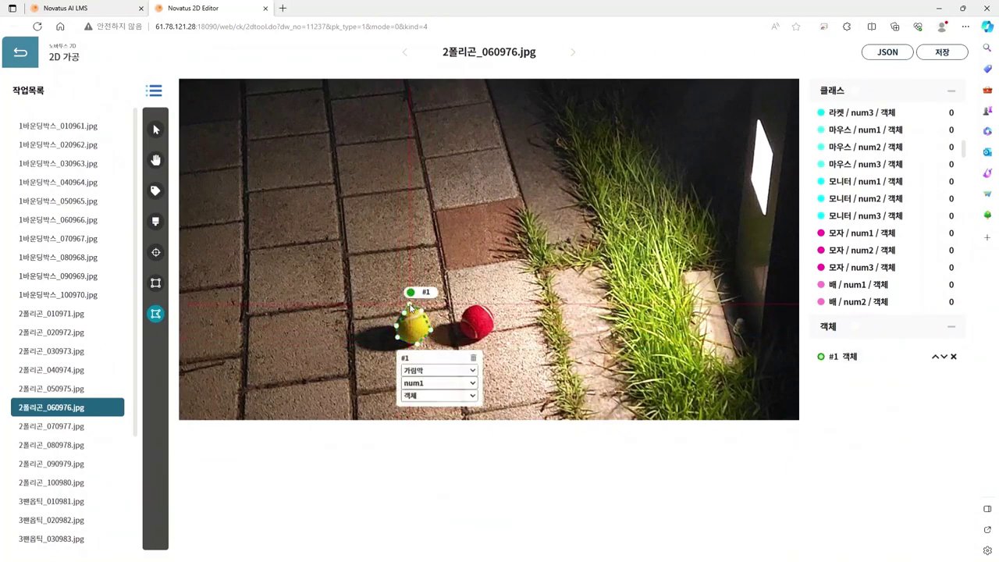
Step: Outline the red ball with a six-point polygon as object #2
{"action": "left_click", "coordinate": [464, 311]}
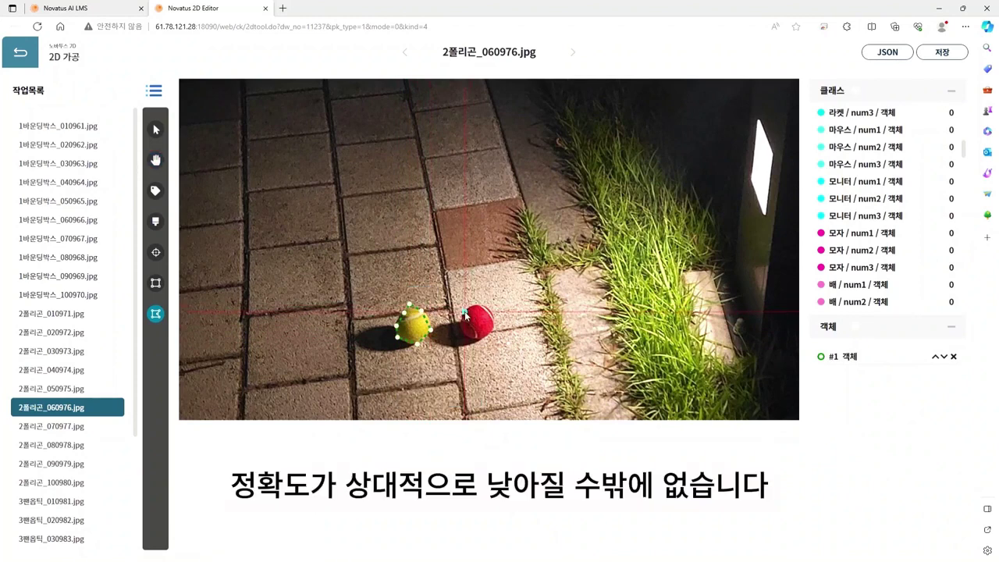
{"action": "left_click", "coordinate": [458, 323]}
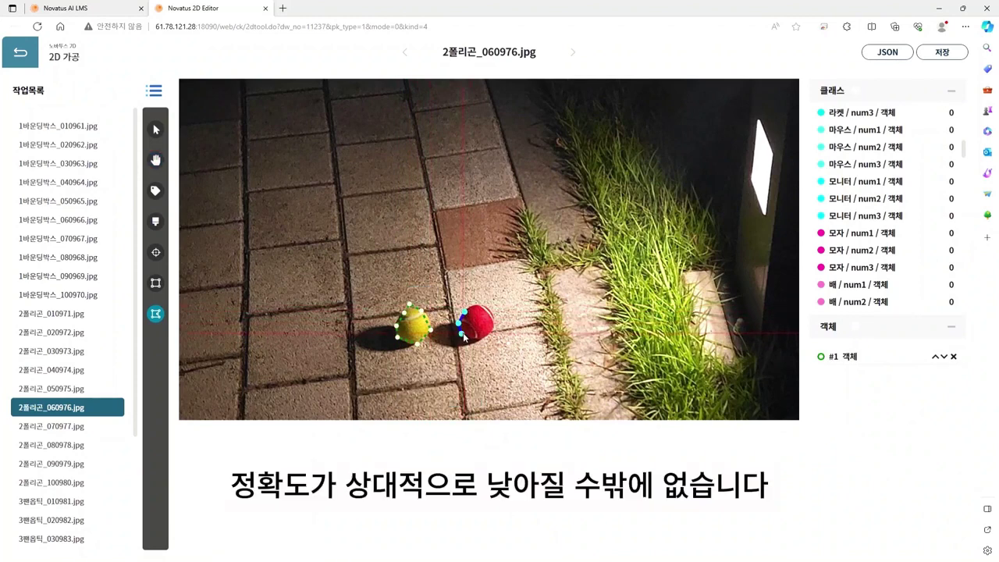
{"action": "left_click", "coordinate": [463, 332]}
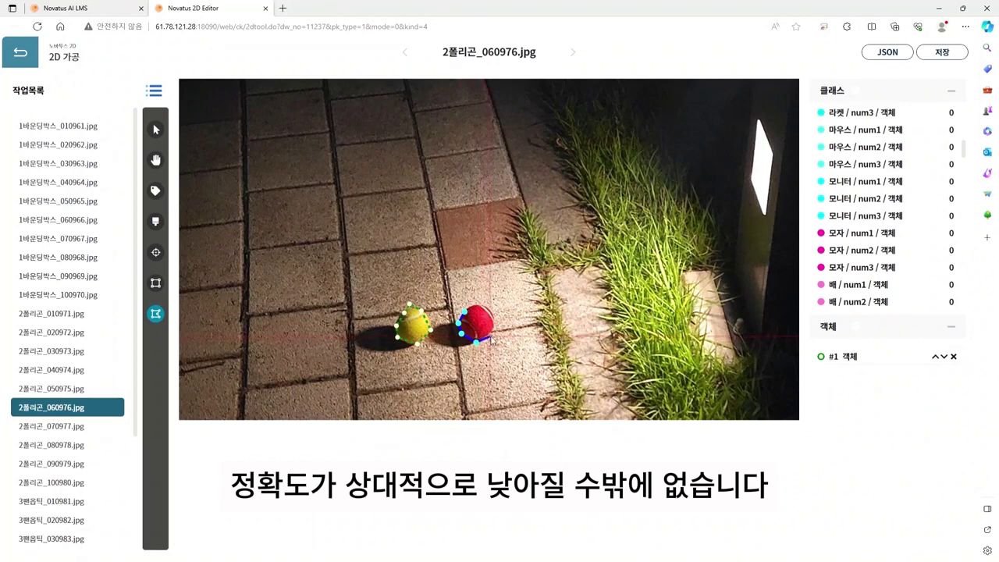
{"action": "left_click", "coordinate": [491, 337]}
{"action": "left_click", "coordinate": [494, 319]}
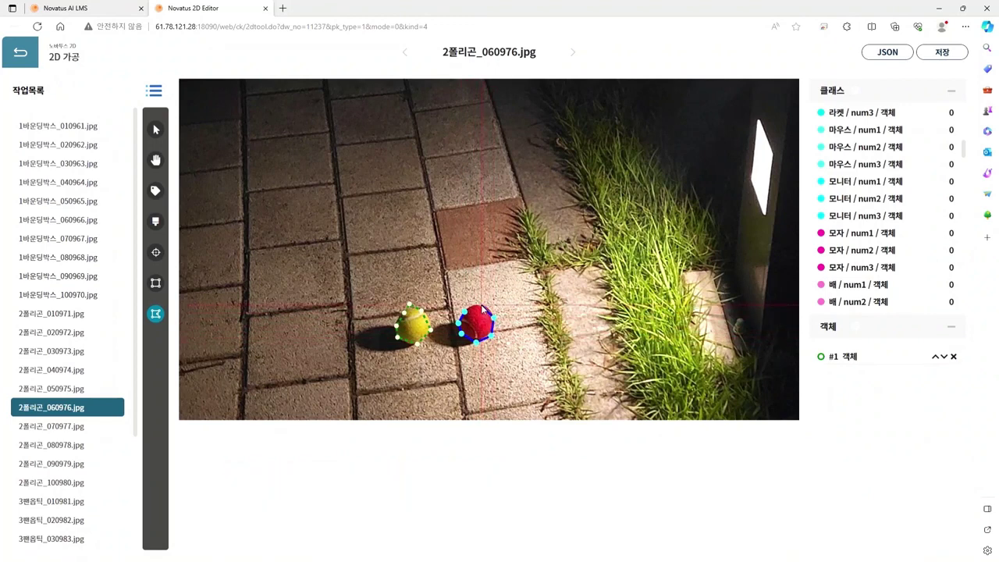
{"action": "left_click", "coordinate": [471, 305]}
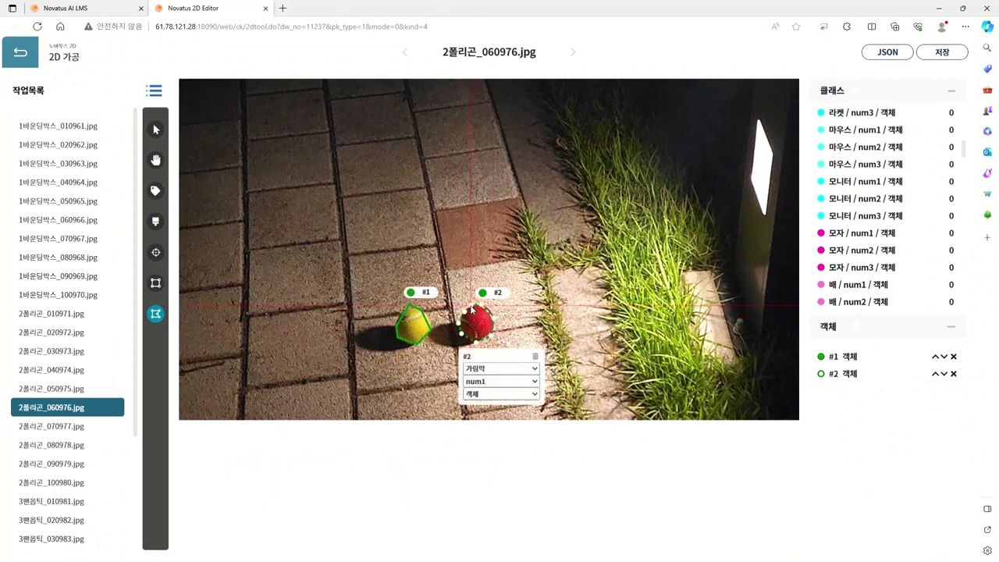
{"action": "scroll", "coordinate": [437, 351], "scroll_direction": "up", "scroll_amount": 5}
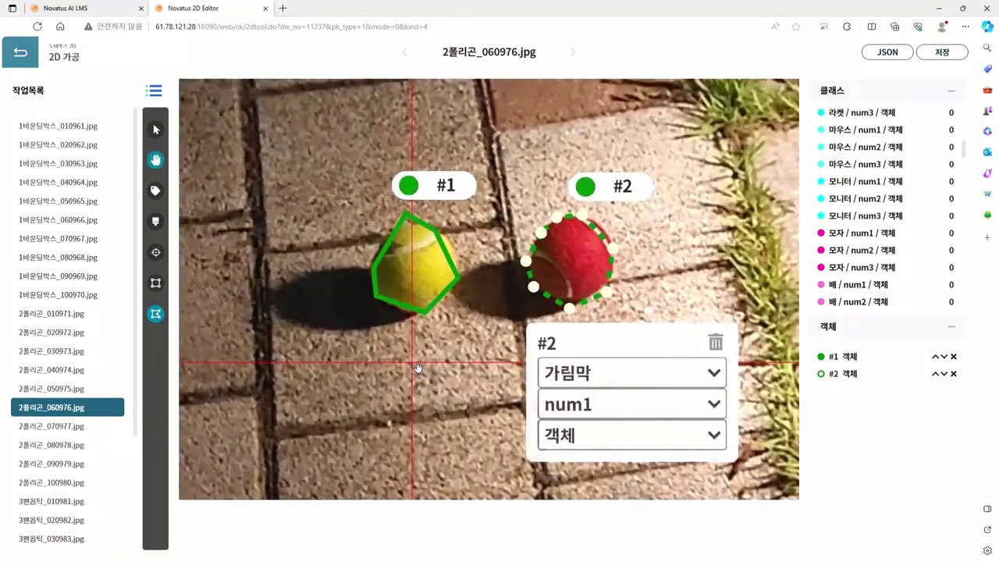
Step: Switch to Select and drag polygon #1's top vertices onto the yellow ball's edge
{"action": "left_click", "coordinate": [155, 130]}
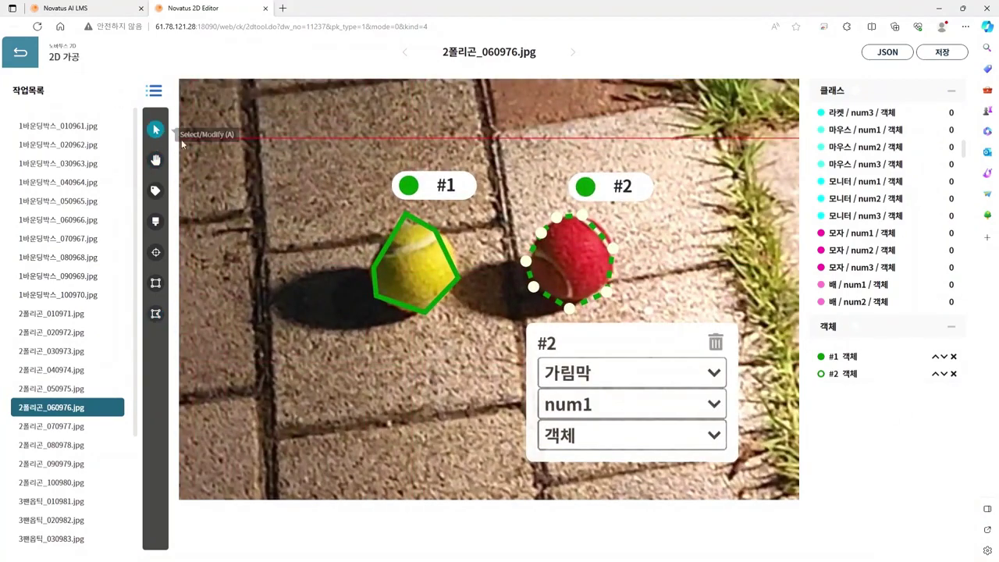
{"action": "left_click", "coordinate": [405, 215]}
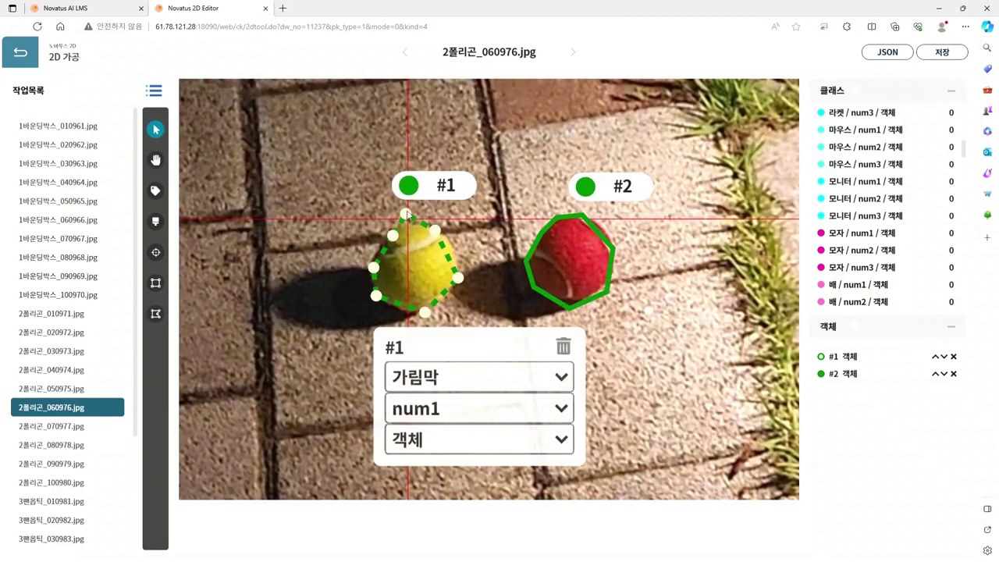
{"action": "left_click_drag", "start_coordinate": [405, 215], "coordinate": [441, 233]}
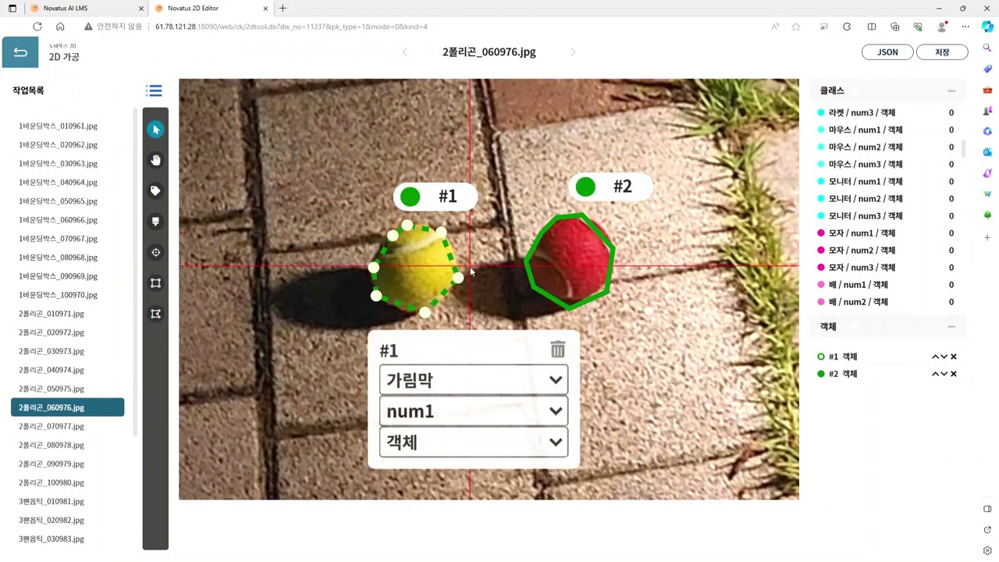
Step: Drag polygon #1's right, bottom, lower-left and left vertices onto the yellow ball's edge
{"action": "left_click_drag", "start_coordinate": [458, 280], "coordinate": [459, 267]}
{"action": "left_click_drag", "start_coordinate": [424, 312], "coordinate": [440, 307]}
{"action": "left_click_drag", "start_coordinate": [376, 296], "coordinate": [392, 309]}
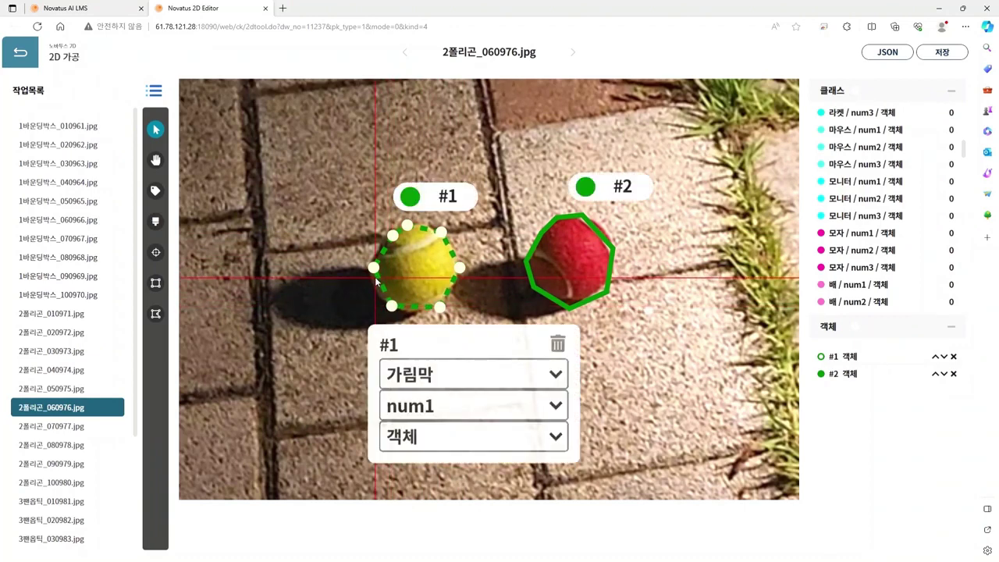
{"action": "left_click_drag", "start_coordinate": [374, 268], "coordinate": [379, 244]}
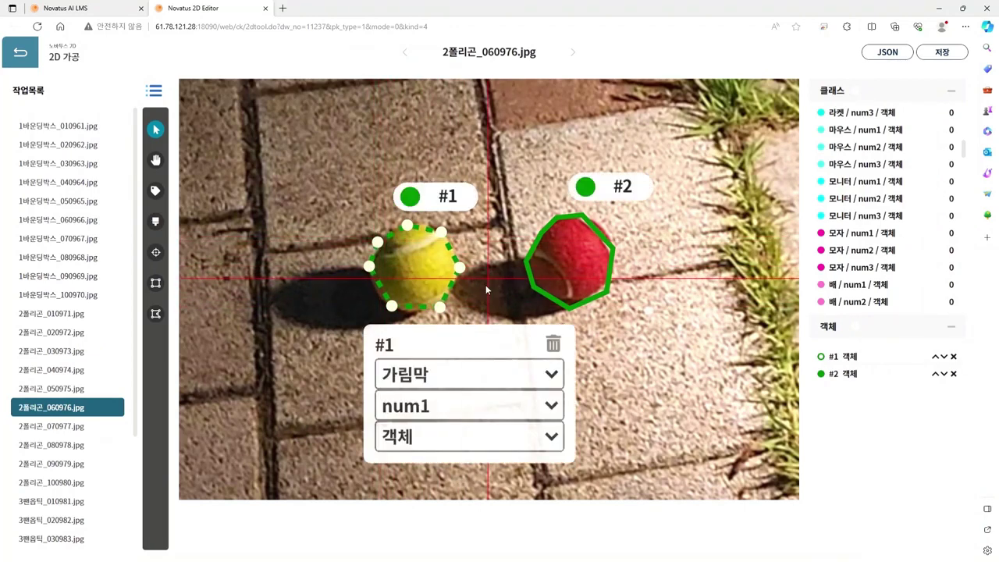
Step: Set polygon #1's class to 공 and polygon #2's to 공 with num2
{"action": "left_click", "coordinate": [452, 189]}
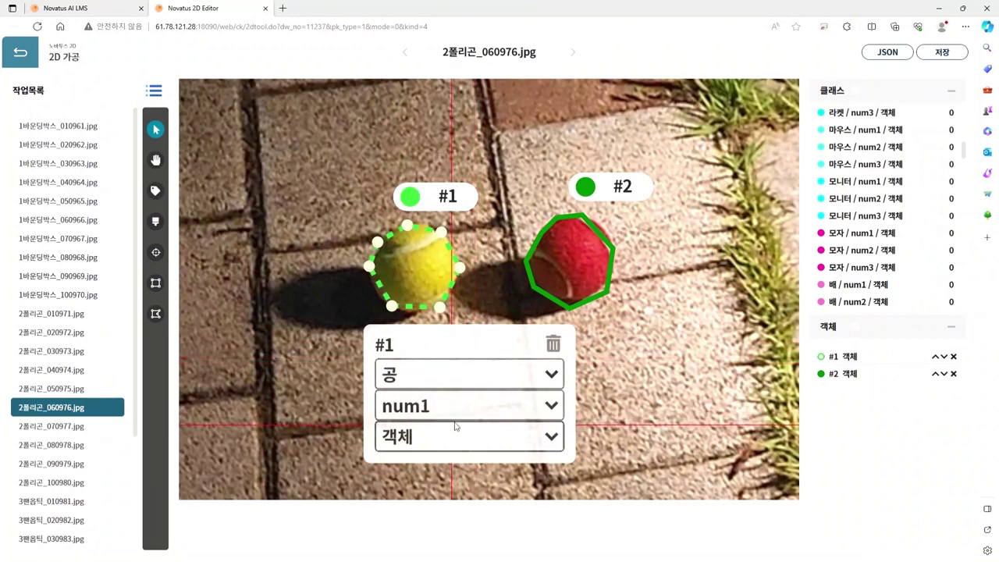
{"action": "left_click", "coordinate": [568, 269]}
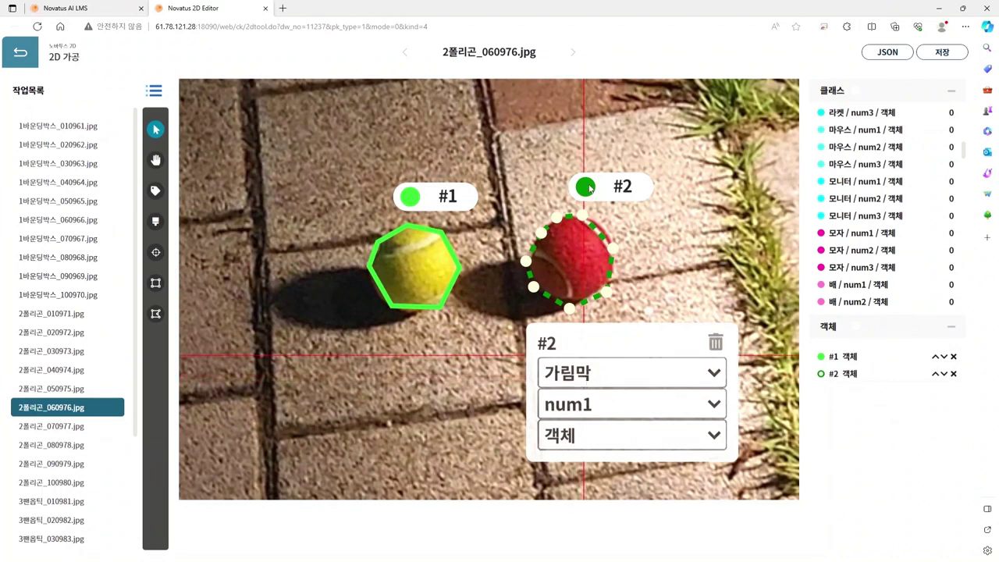
{"action": "left_click", "coordinate": [586, 185]}
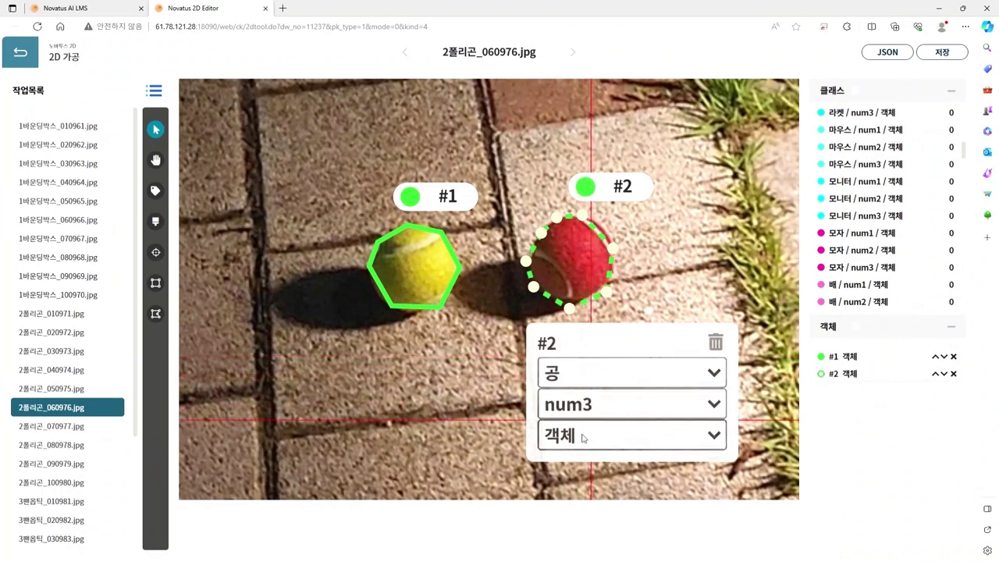
Step: Save the annotations and open 2폴리곤_070977.jpg
{"action": "scroll", "coordinate": [519, 343], "scroll_direction": "down", "scroll_amount": 5}
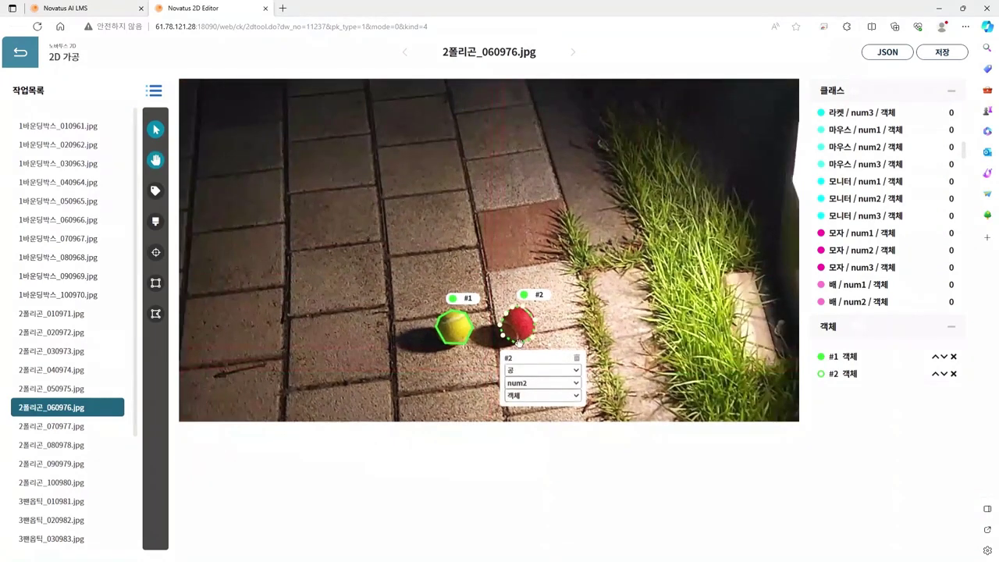
{"action": "left_click", "coordinate": [939, 53]}
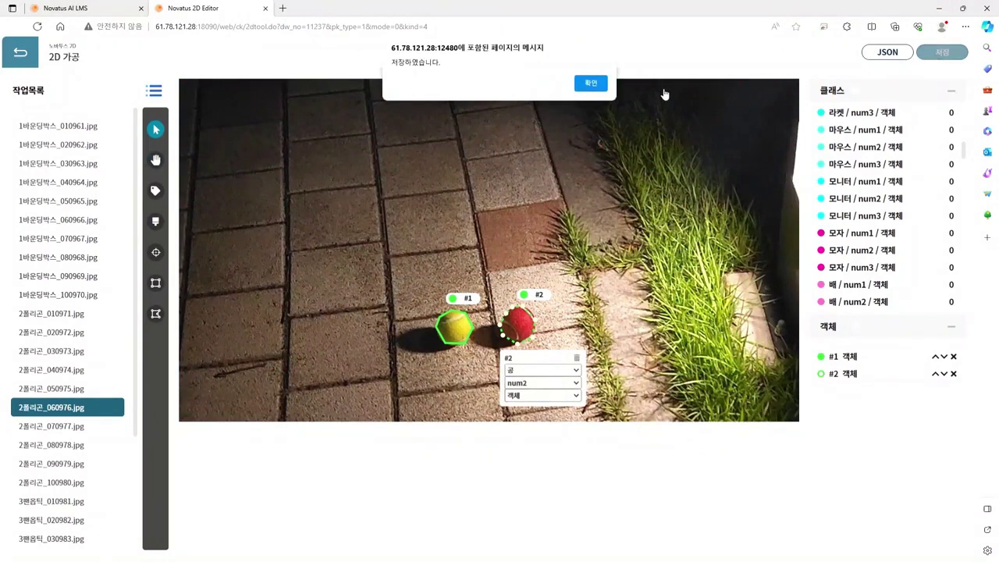
{"action": "left_click", "coordinate": [590, 85]}
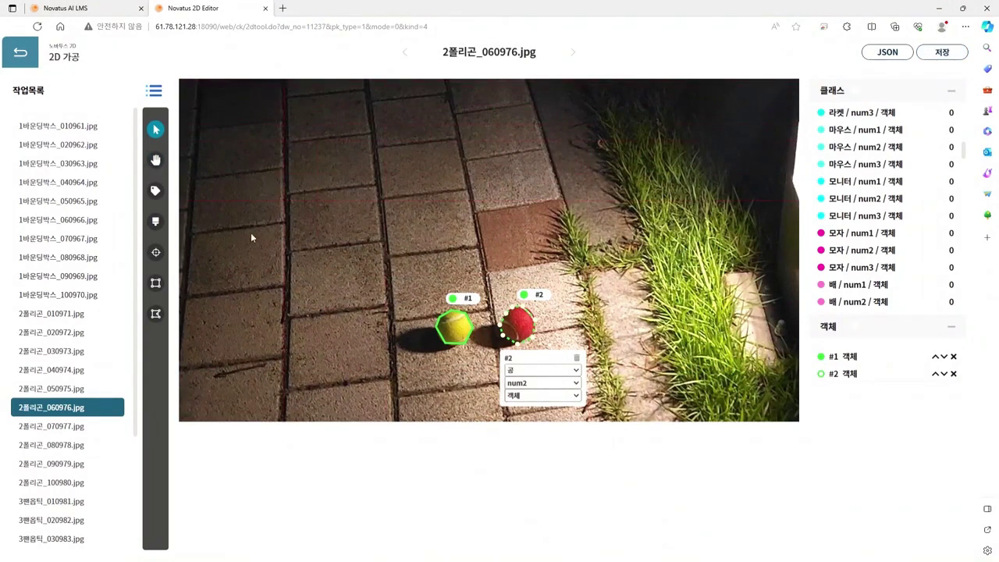
{"action": "left_click", "coordinate": [115, 427]}
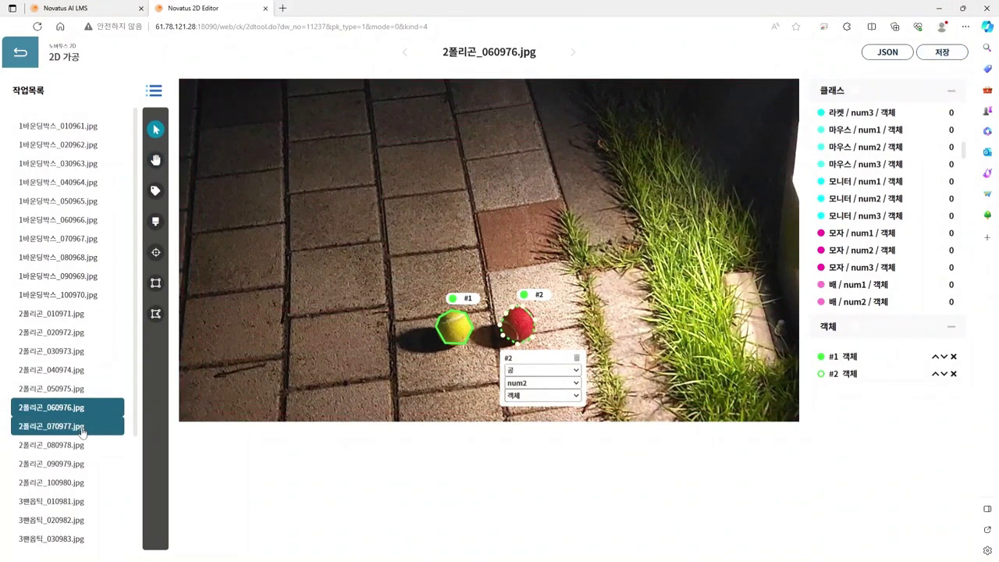
Step: Pan to the left baseball bat and place polygon vertices around its tip
{"action": "scroll", "coordinate": [534, 387], "scroll_direction": "up", "scroll_amount": 1}
{"action": "key", "text": "space"}
{"action": "left_click_drag", "start_coordinate": [534, 388], "coordinate": [443, 468]}
{"action": "left_click_drag", "start_coordinate": [466, 200], "coordinate": [386, 278]}
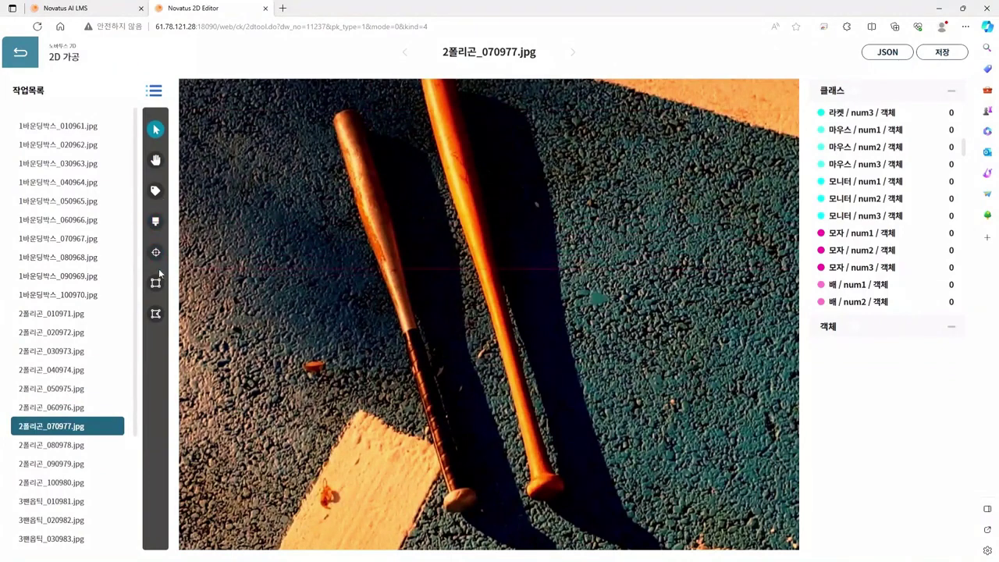
{"action": "left_click", "coordinate": [156, 313]}
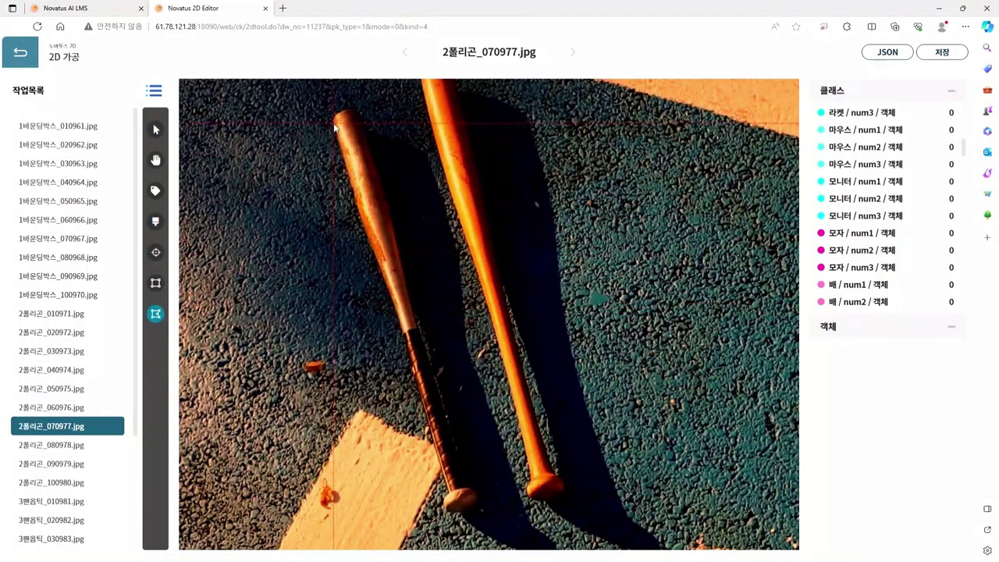
{"action": "scroll", "coordinate": [336, 127], "scroll_direction": "up", "scroll_amount": 5}
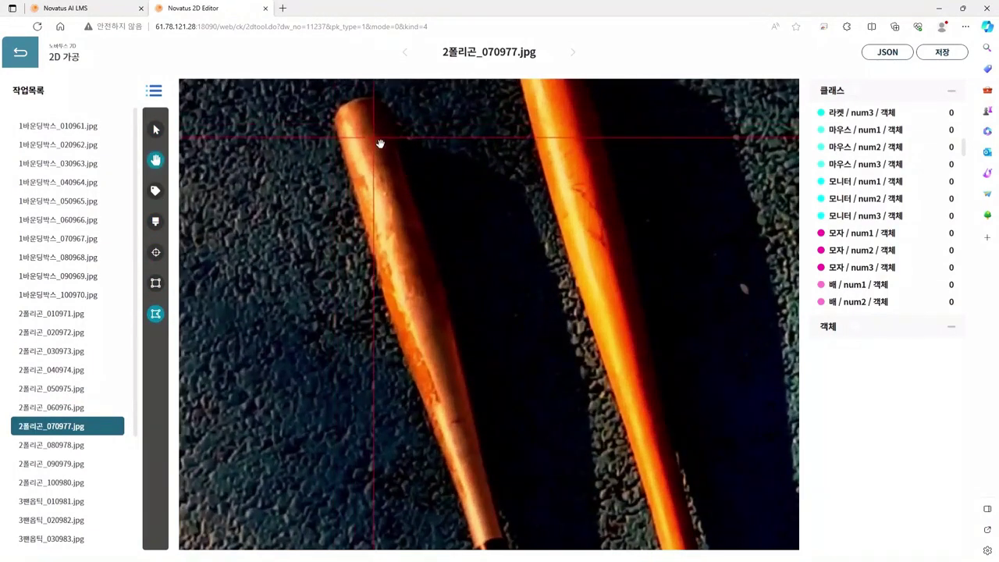
{"action": "left_click_drag", "start_coordinate": [382, 143], "coordinate": [395, 246]}
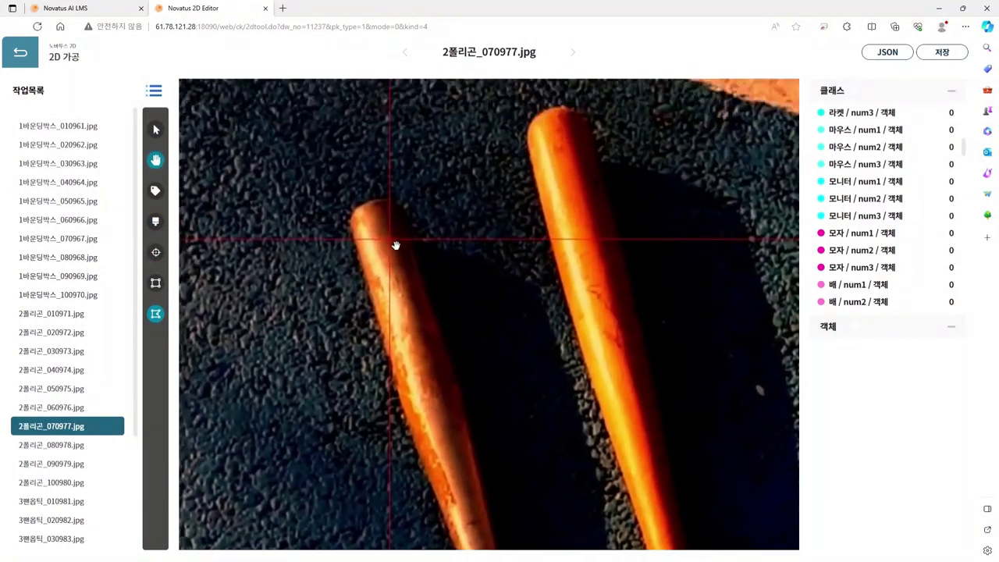
{"action": "left_click", "coordinate": [349, 222]}
{"action": "left_click", "coordinate": [359, 204]}
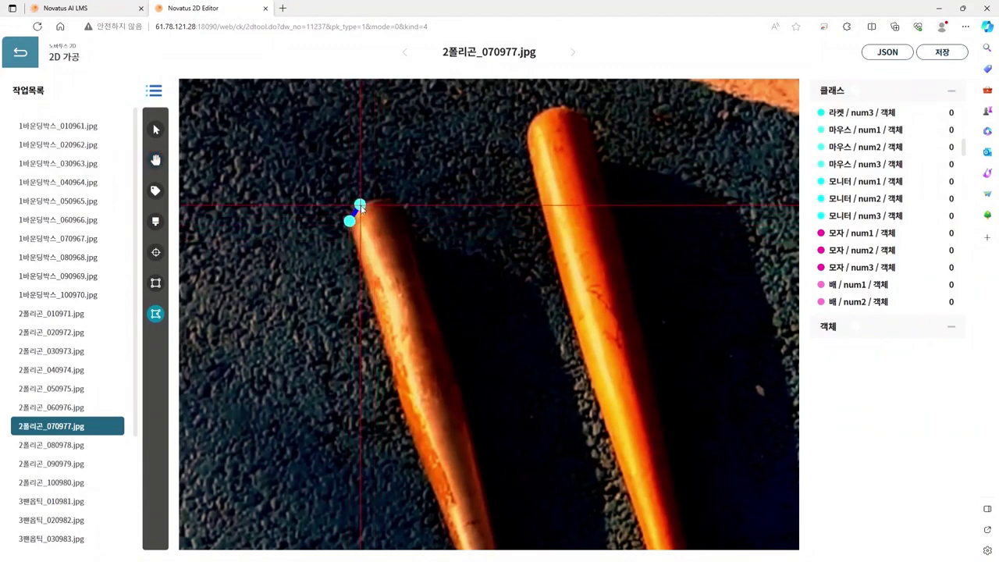
{"action": "left_click", "coordinate": [378, 200]}
{"action": "left_click", "coordinate": [396, 205]}
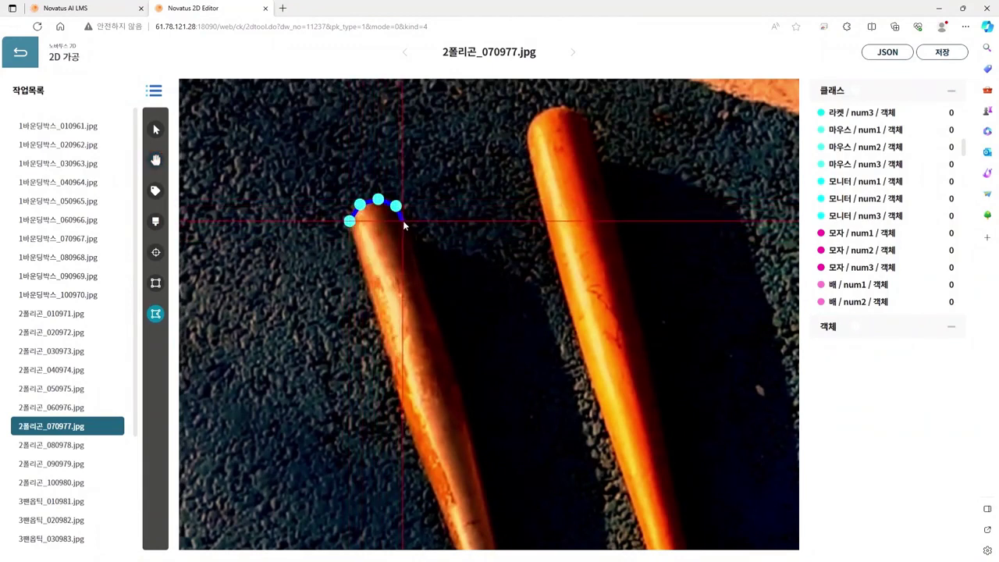
{"action": "left_click", "coordinate": [404, 221]}
Step: Continue the outline down the bat's right edge toward the handle
{"action": "left_click", "coordinate": [442, 345]}
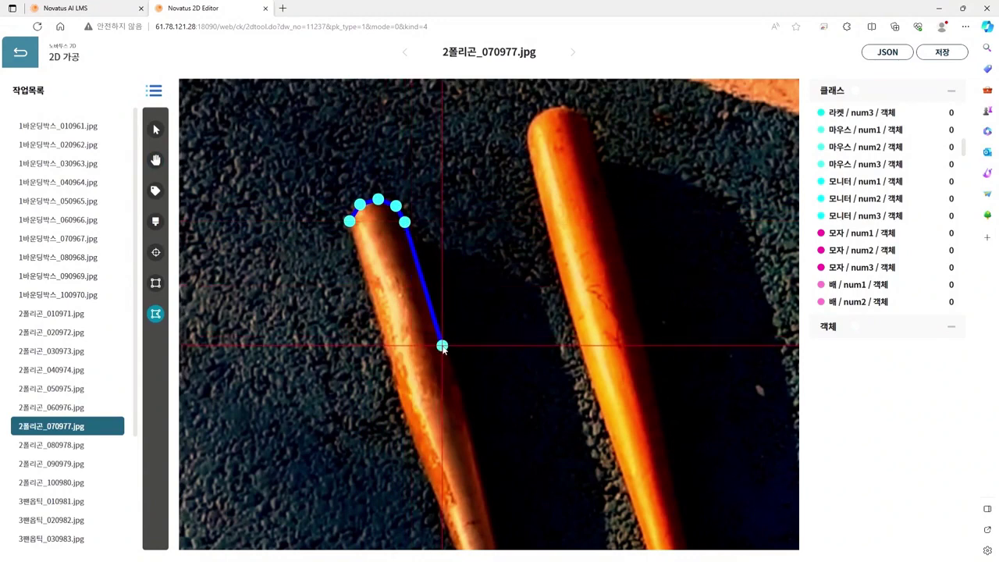
{"action": "left_click_drag", "start_coordinate": [473, 380], "coordinate": [410, 187]}
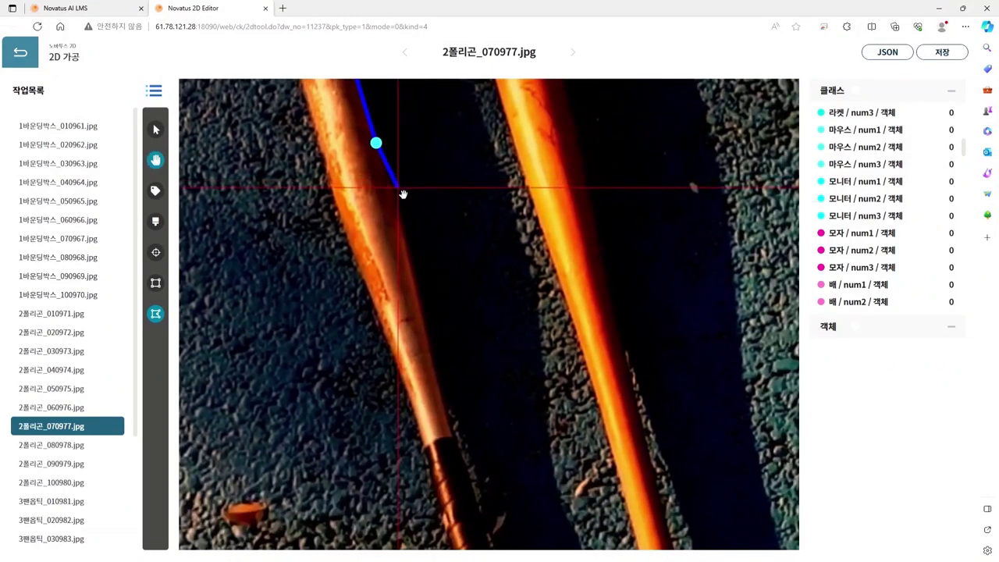
{"action": "left_click", "coordinate": [391, 185]}
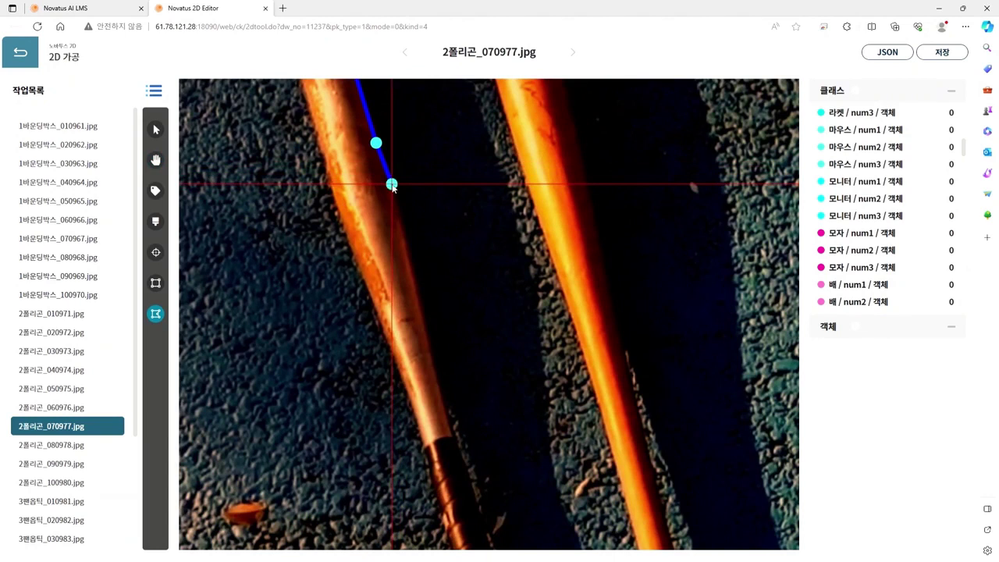
{"action": "left_click", "coordinate": [408, 256]}
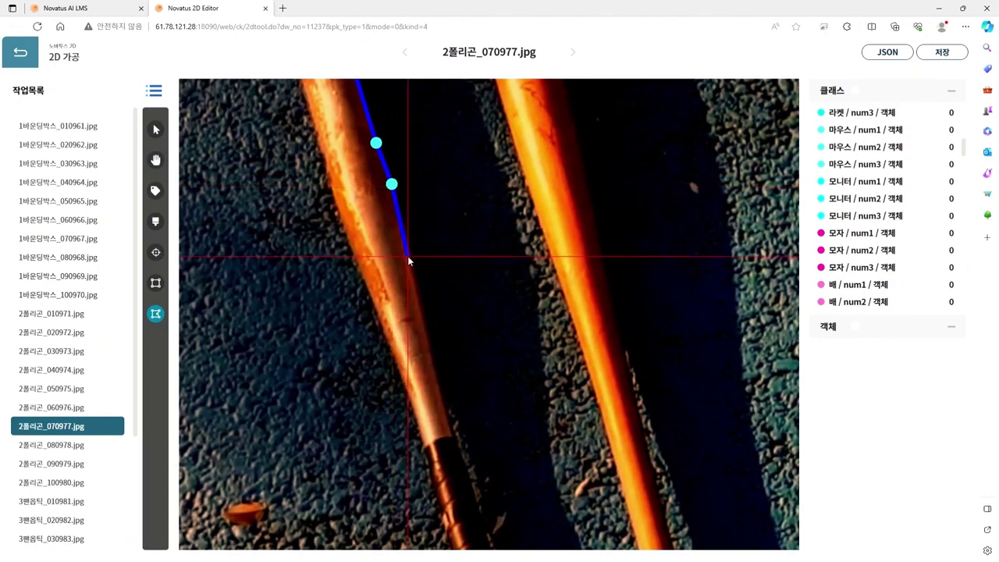
{"action": "left_click", "coordinate": [423, 323]}
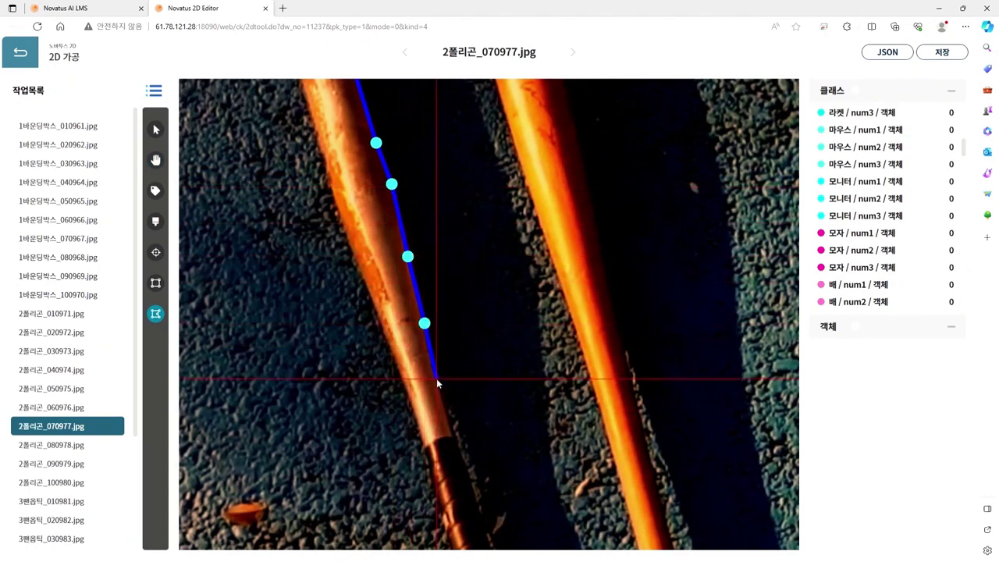
{"action": "left_click", "coordinate": [436, 379]}
{"action": "scroll", "coordinate": [437, 319], "scroll_direction": "up", "scroll_amount": 3}
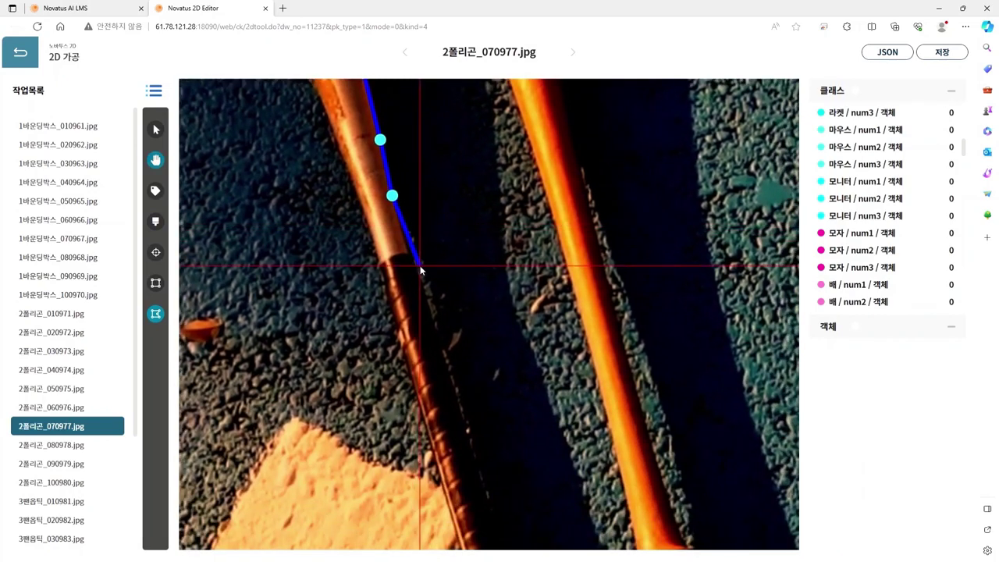
{"action": "left_click", "coordinate": [412, 259]}
{"action": "left_click", "coordinate": [424, 299]}
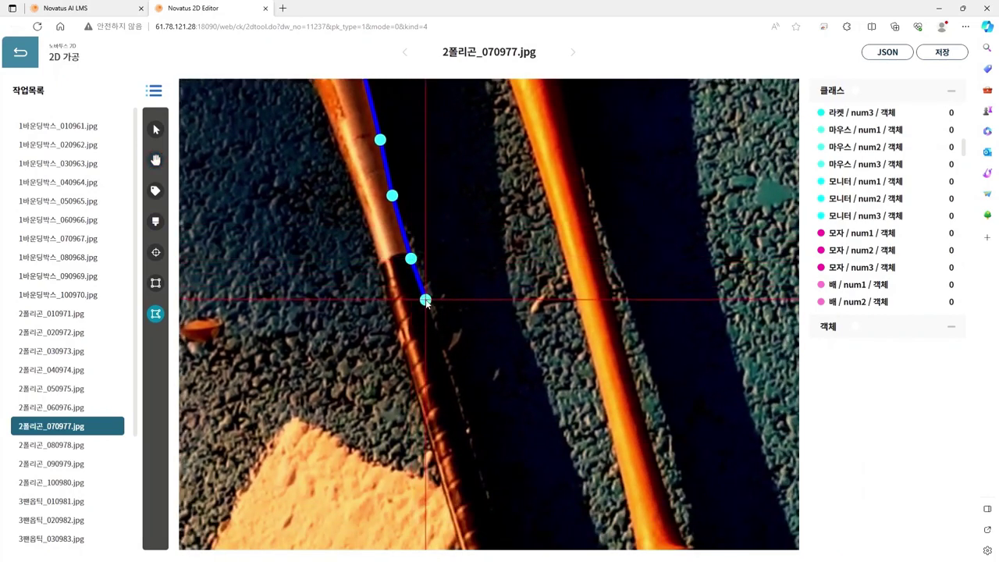
Step: Trace the polygon around the bat's knob at the handle end
{"action": "key", "text": "space"}
{"action": "left_click_drag", "start_coordinate": [465, 410], "coordinate": [417, 285]}
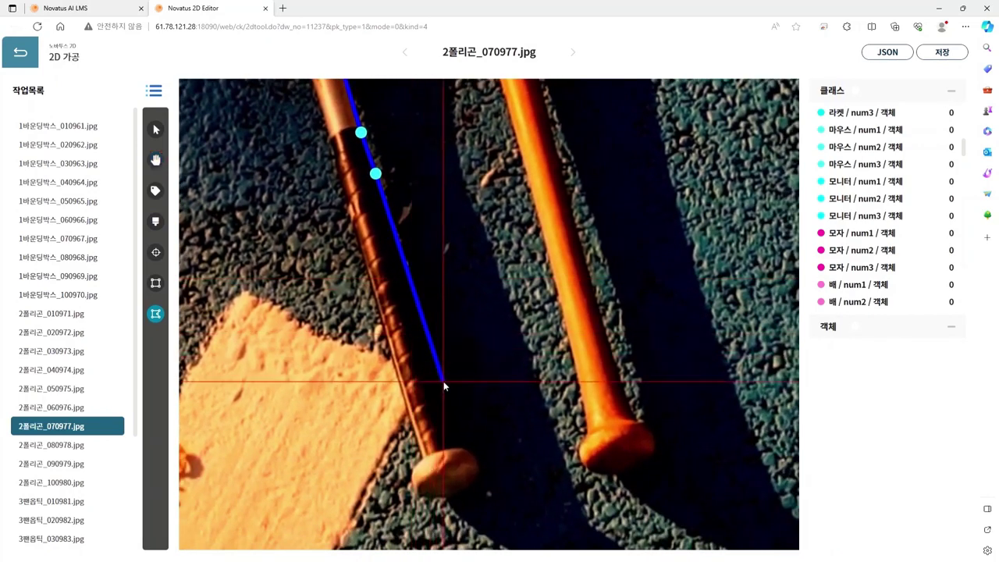
{"action": "left_click", "coordinate": [461, 439]}
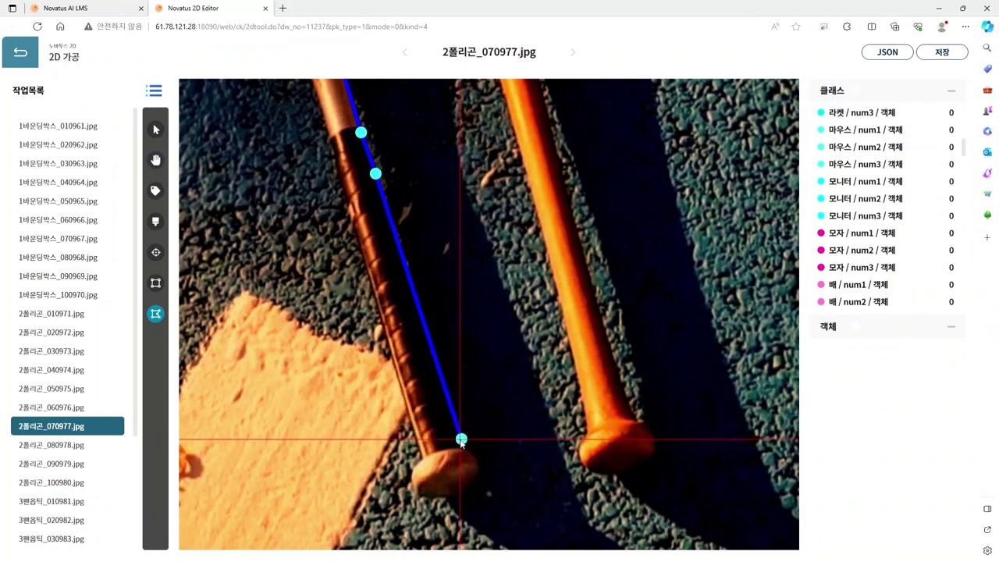
{"action": "left_click", "coordinate": [468, 447]}
{"action": "left_click", "coordinate": [483, 456]}
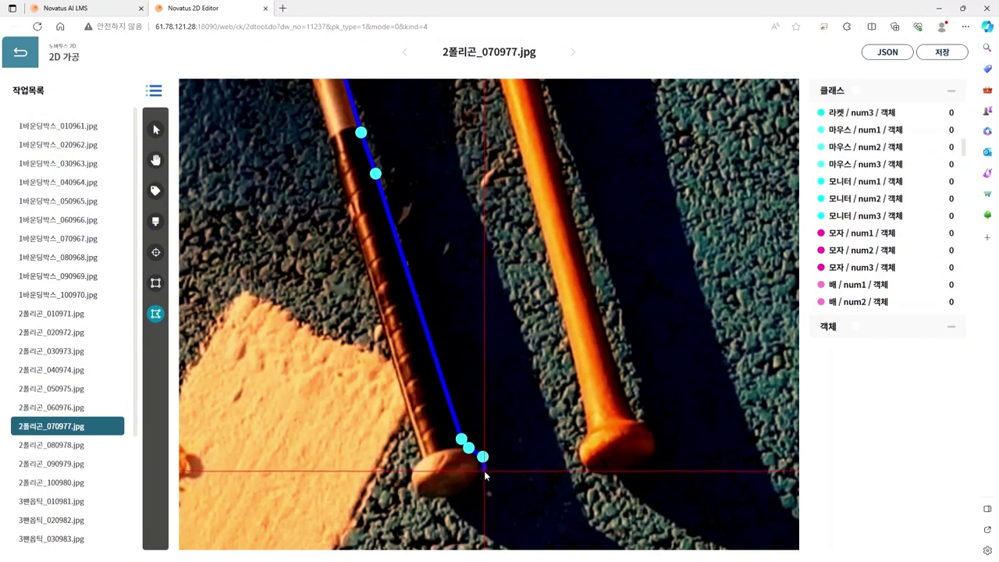
{"action": "left_click", "coordinate": [484, 471]}
{"action": "left_click", "coordinate": [476, 487]}
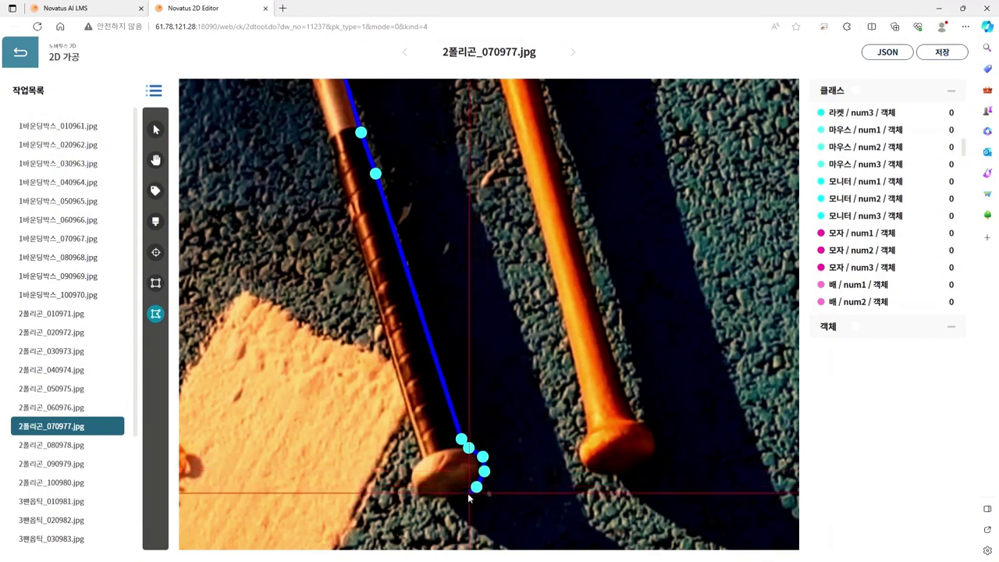
{"action": "left_click", "coordinate": [457, 494]}
{"action": "left_click", "coordinate": [433, 498]}
{"action": "left_click", "coordinate": [413, 494]}
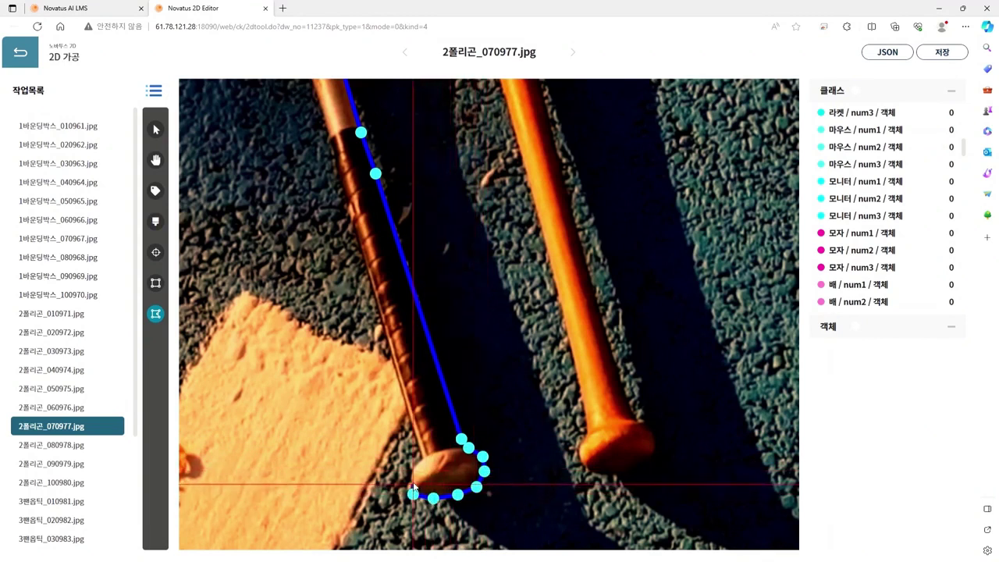
{"action": "left_click", "coordinate": [412, 471]}
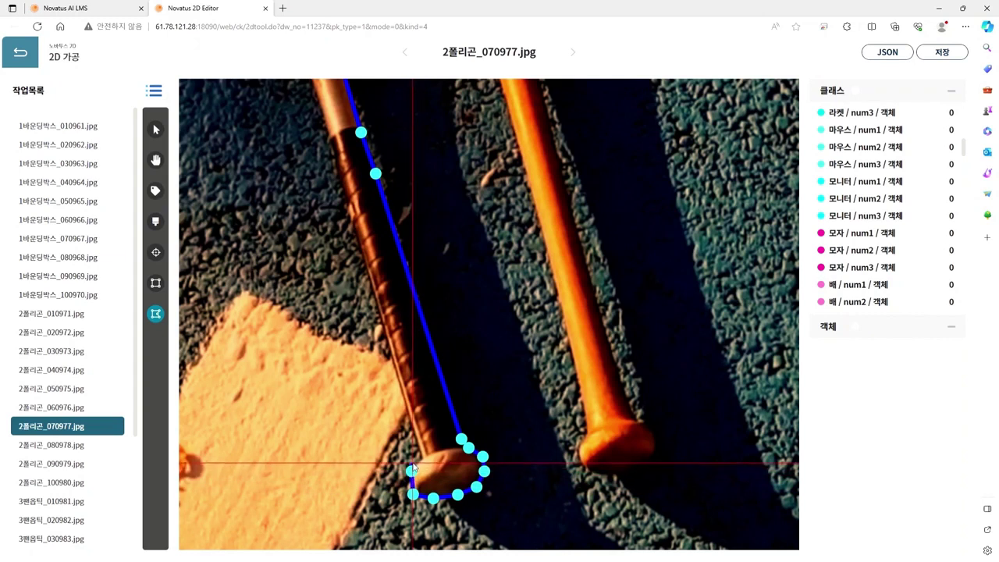
{"action": "left_click", "coordinate": [423, 455]}
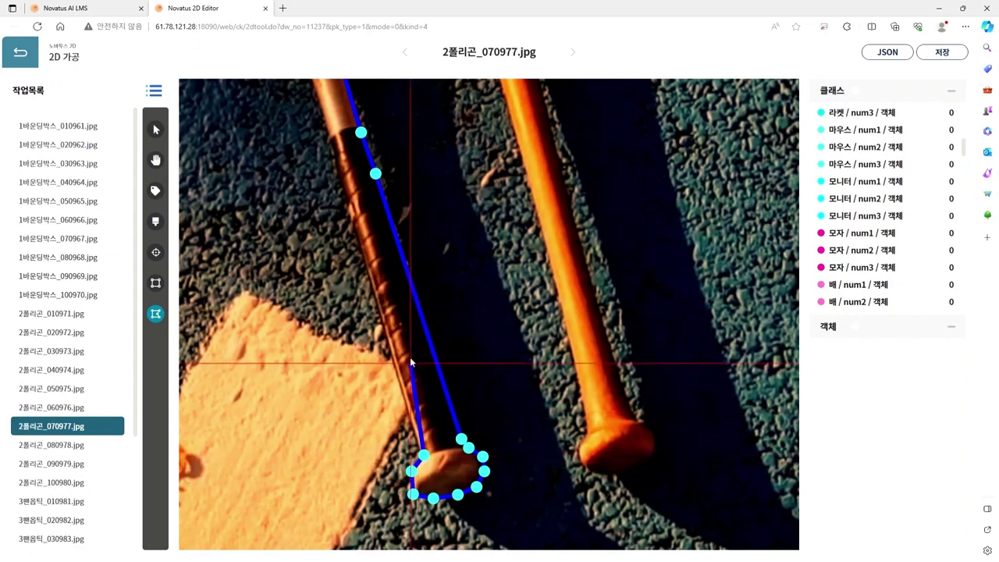
Step: Continue the outline up the bat's left edge to near the tip
{"action": "left_click", "coordinate": [331, 157]}
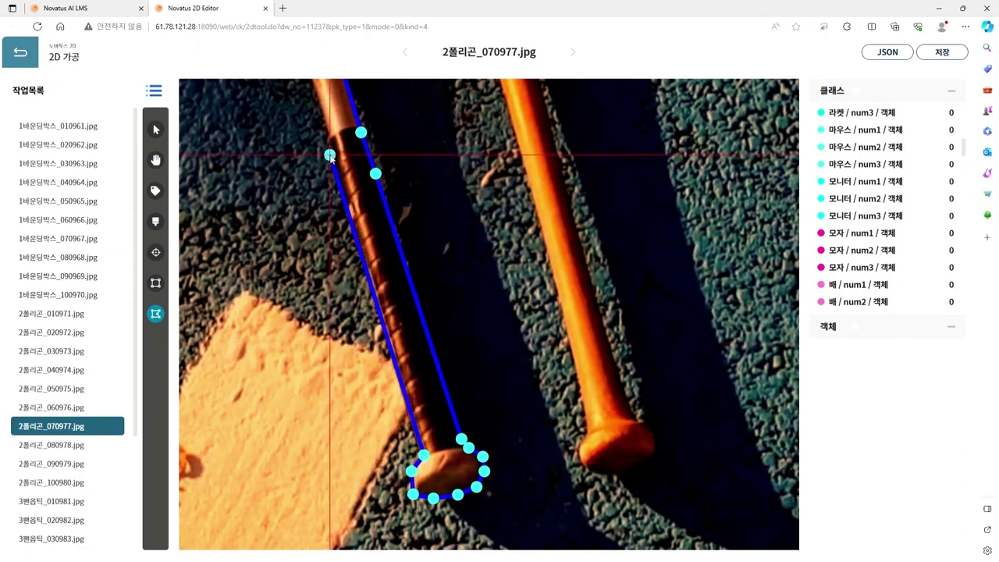
{"action": "key", "text": "space"}
{"action": "scroll", "coordinate": [524, 433], "scroll_direction": "up", "scroll_amount": 2}
{"action": "left_click_drag", "start_coordinate": [468, 352], "coordinate": [552, 483]}
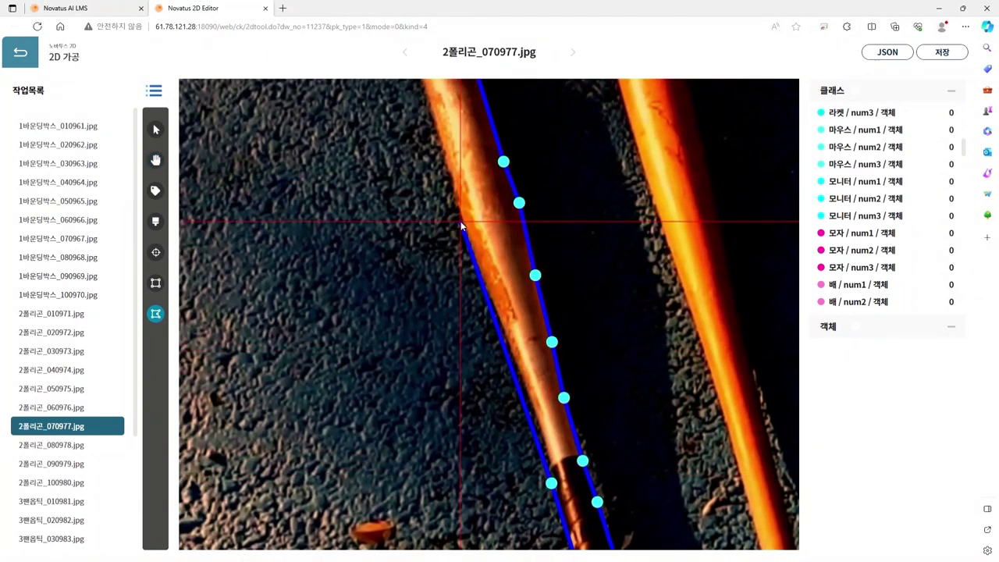
{"action": "left_click", "coordinate": [531, 399]}
{"action": "left_click", "coordinate": [504, 333]}
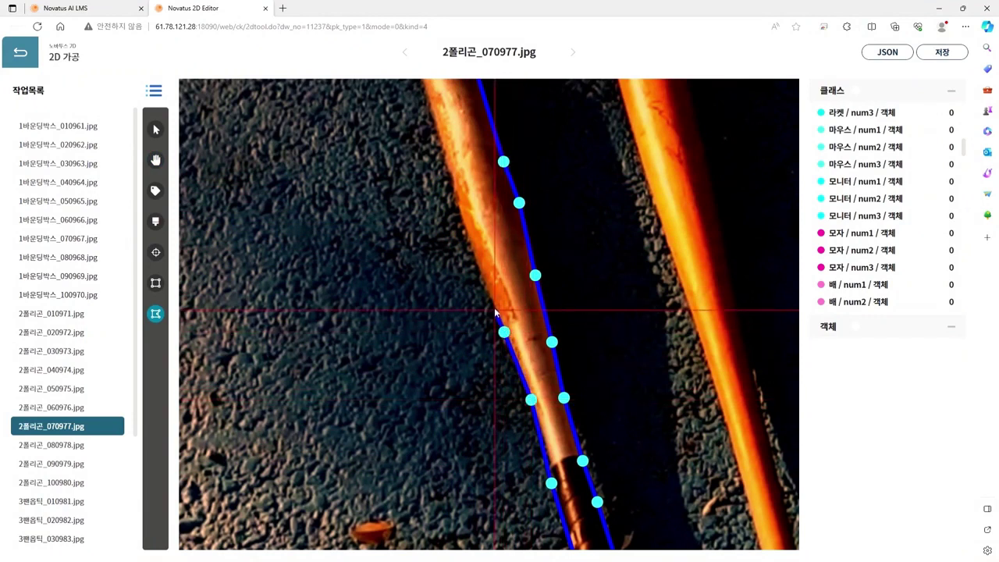
{"action": "left_click", "coordinate": [459, 214]}
{"action": "key", "text": "h"}
{"action": "left_click_drag", "start_coordinate": [445, 140], "coordinate": [530, 290]}
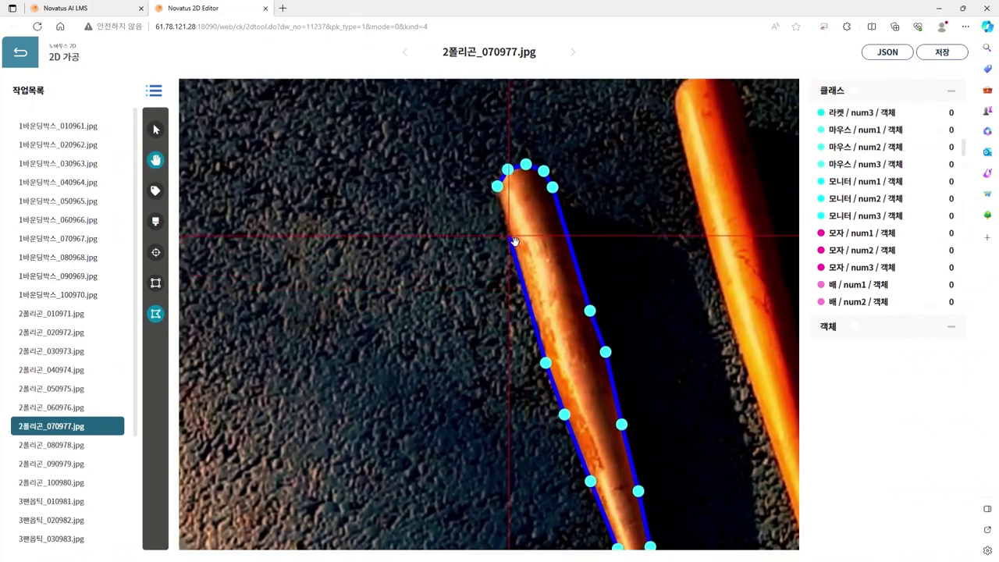
{"action": "key", "text": "h"}
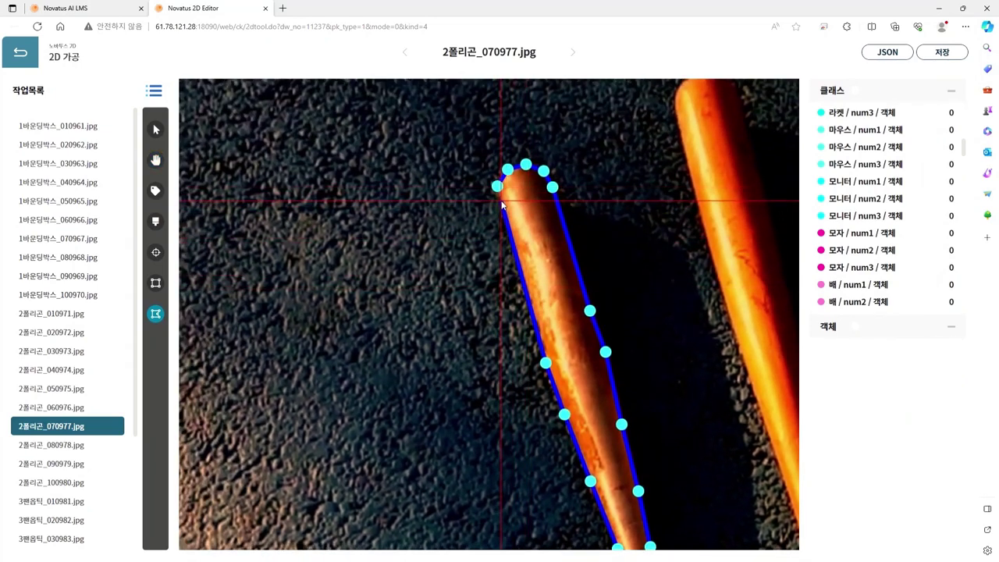
Step: Close the left bat's outline as polygon #1
{"action": "double_click", "coordinate": [502, 201]}
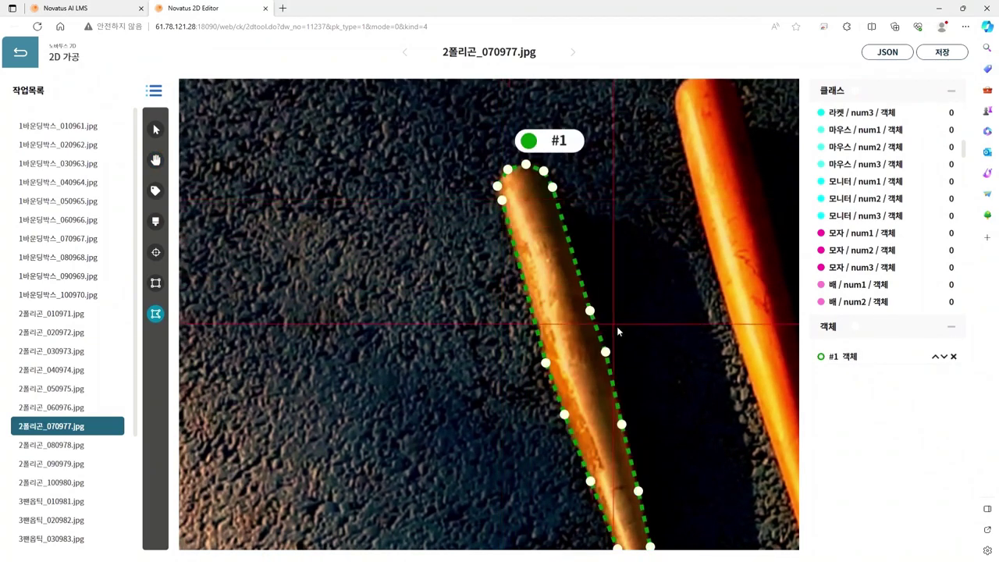
{"action": "scroll", "coordinate": [639, 402], "scroll_direction": "down", "scroll_amount": 2}
{"action": "key", "text": "h"}
{"action": "scroll", "coordinate": [522, 215], "scroll_direction": "up", "scroll_amount": 2}
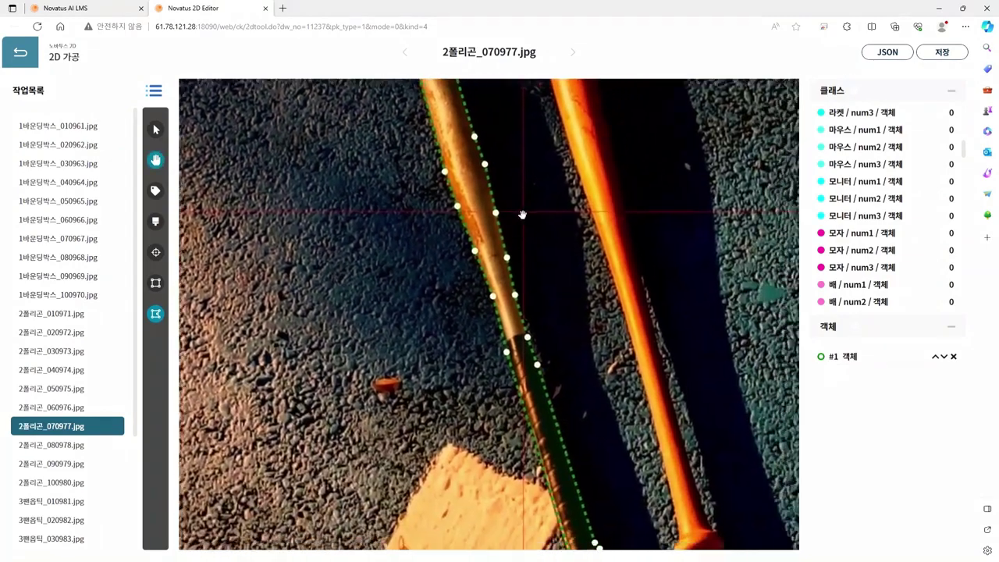
{"action": "left_click_drag", "start_coordinate": [529, 218], "coordinate": [511, 198]}
{"action": "scroll", "coordinate": [581, 408], "scroll_direction": "down", "scroll_amount": 1}
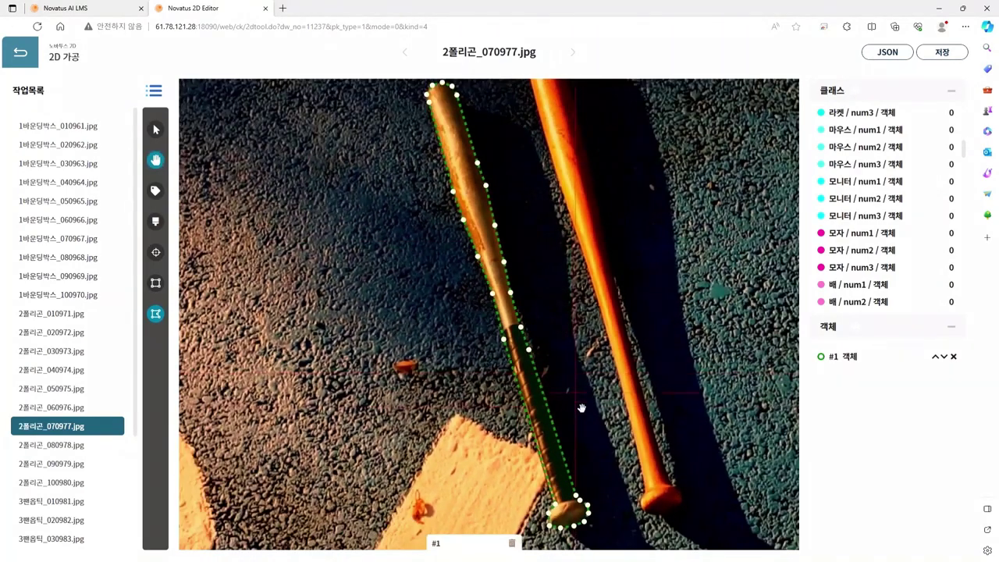
{"action": "scroll", "coordinate": [557, 425], "scroll_direction": "down", "scroll_amount": 1}
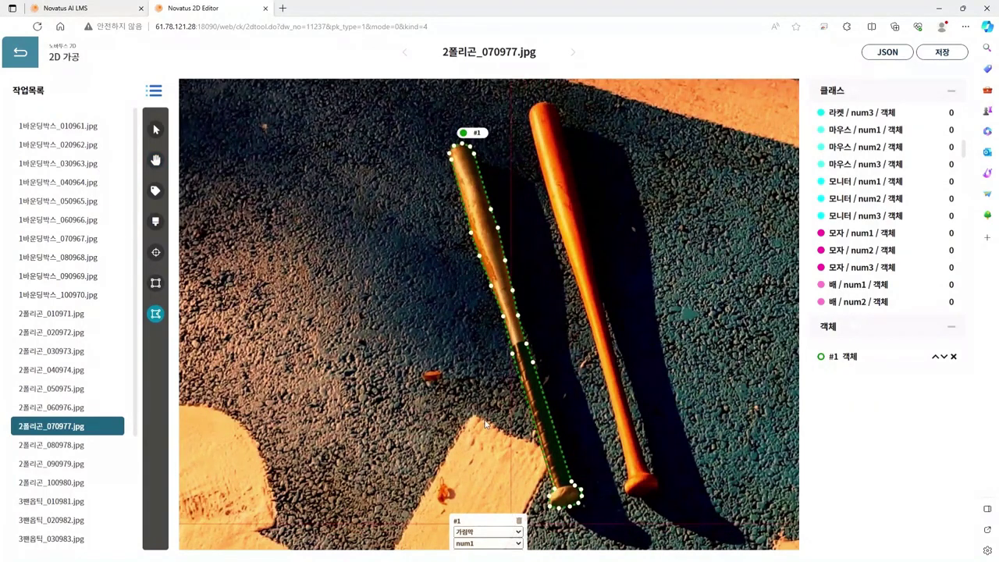
Step: Set object #1's class to 야구베트
{"action": "left_click", "coordinate": [484, 445]}
{"action": "left_click", "coordinate": [504, 544]}
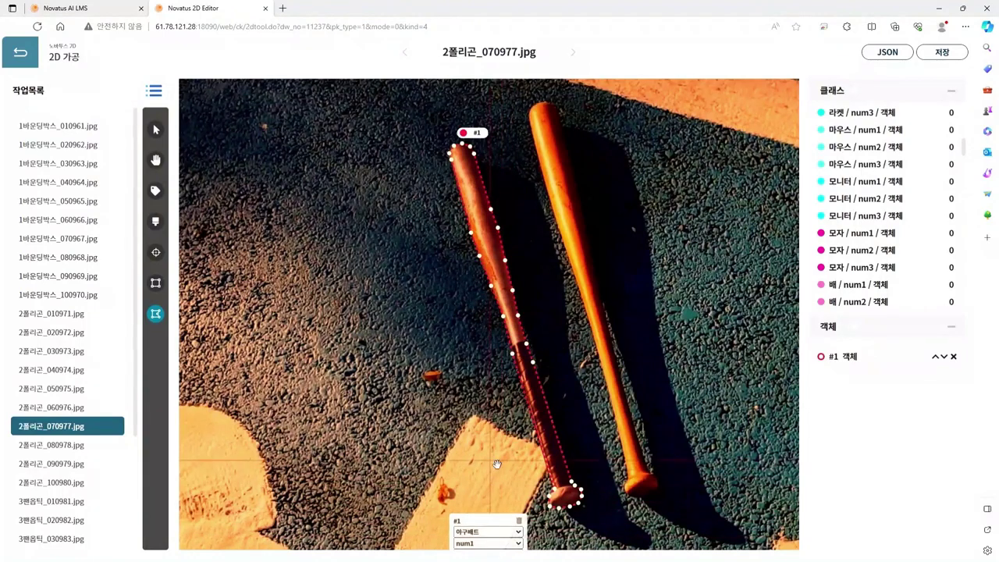
{"action": "left_click_drag", "start_coordinate": [501, 457], "coordinate": [455, 442]}
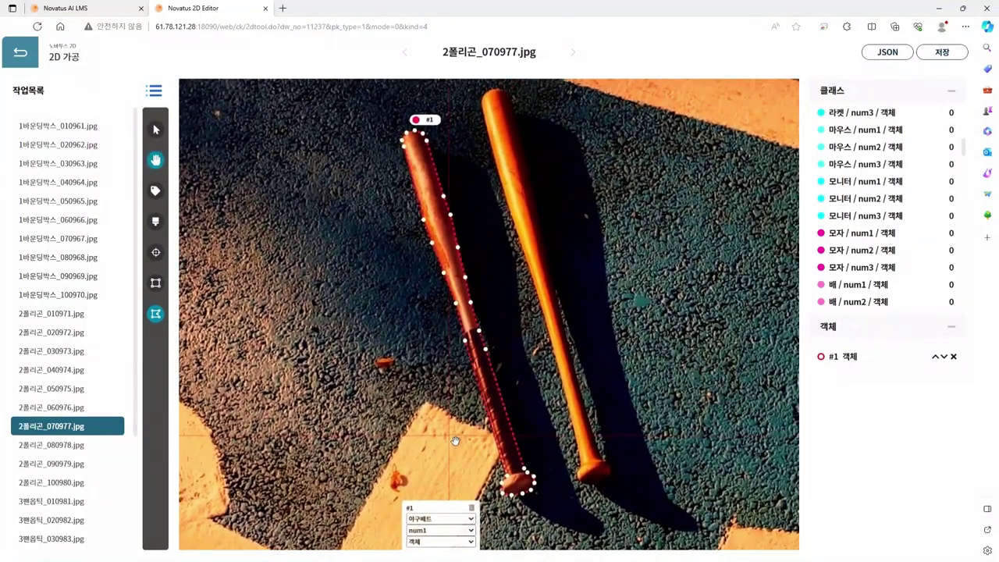
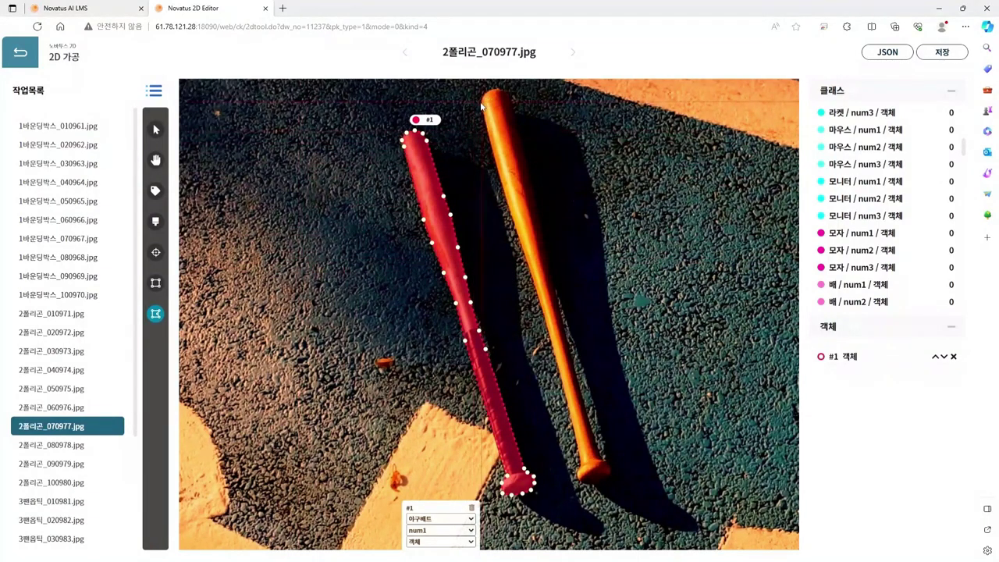
Step: Trace the orange bat's left edge from the top down toward its lower end
{"action": "scroll", "coordinate": [521, 186], "scroll_direction": "up", "scroll_amount": 5}
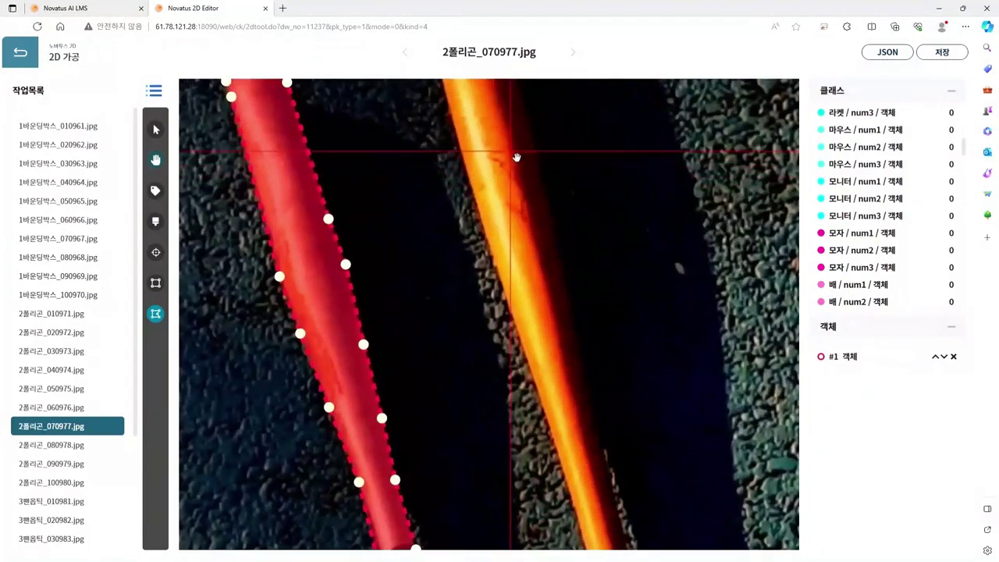
{"action": "scroll", "coordinate": [483, 186], "scroll_direction": "down", "scroll_amount": 3}
{"action": "left_click", "coordinate": [443, 165]}
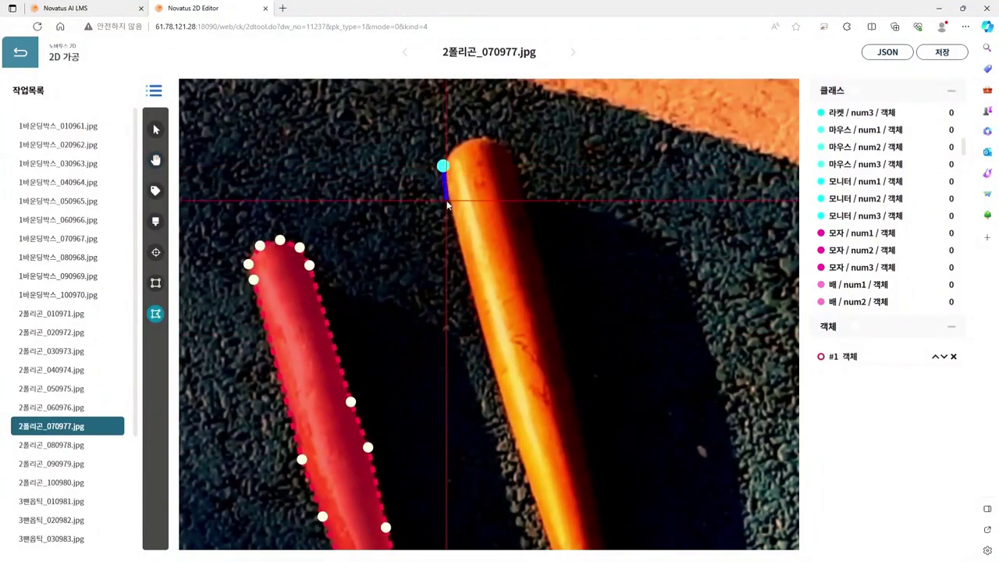
{"action": "left_click", "coordinate": [446, 201]}
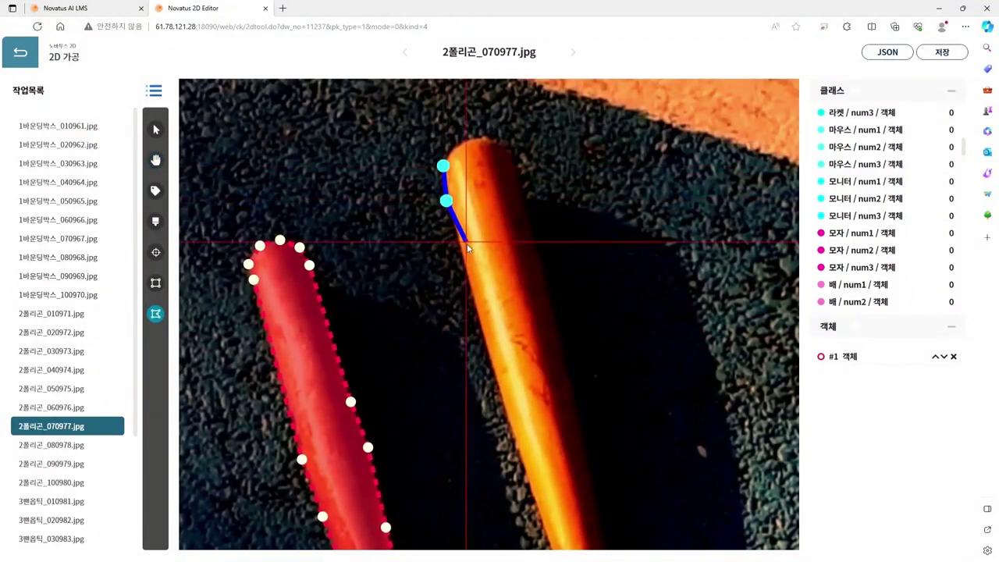
{"action": "left_click", "coordinate": [478, 312]}
{"action": "scroll", "coordinate": [507, 207], "scroll_direction": "up", "scroll_amount": 3}
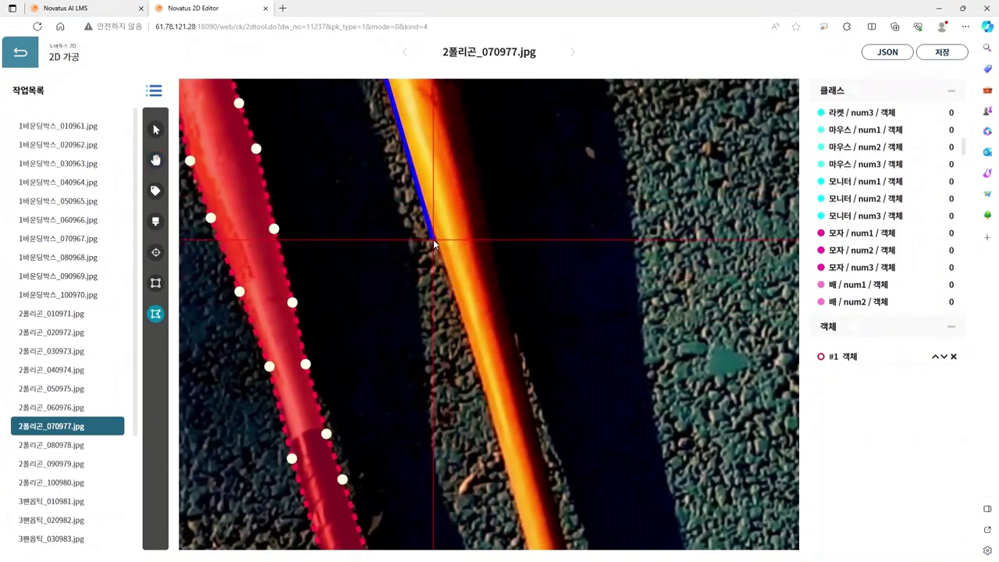
{"action": "left_click", "coordinate": [433, 239]}
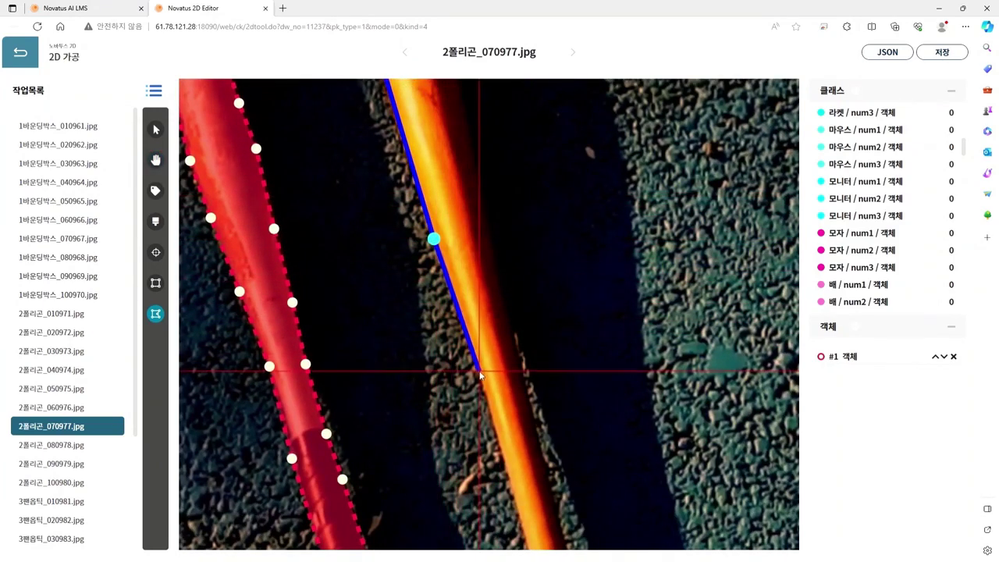
{"action": "left_click", "coordinate": [477, 371]}
{"action": "left_click_drag", "start_coordinate": [527, 437], "coordinate": [442, 161]}
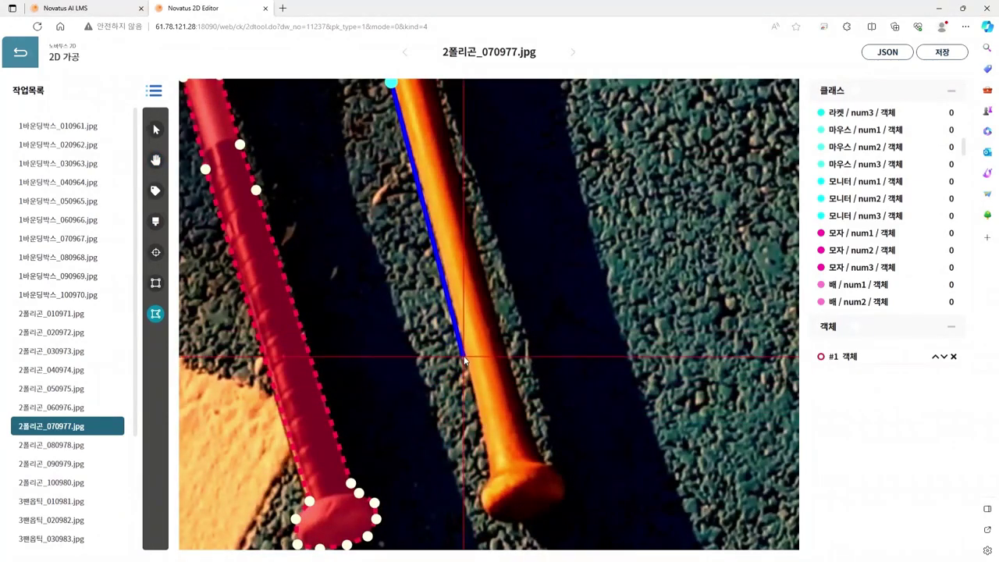
{"action": "left_click", "coordinate": [465, 350]}
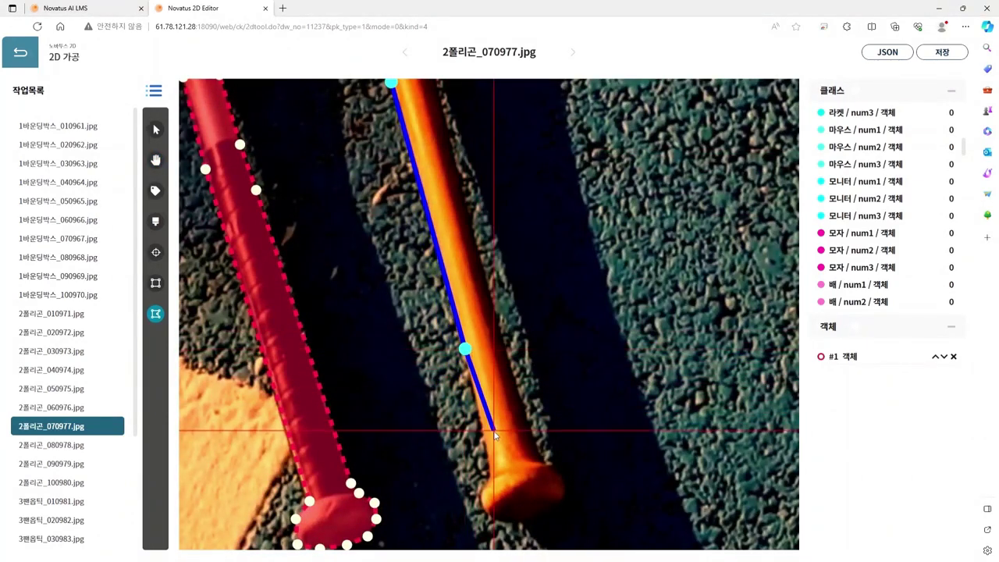
Step: Outline around the orange bat's knob and back up to its right edge
{"action": "left_click", "coordinate": [493, 476]}
{"action": "left_click", "coordinate": [482, 495]}
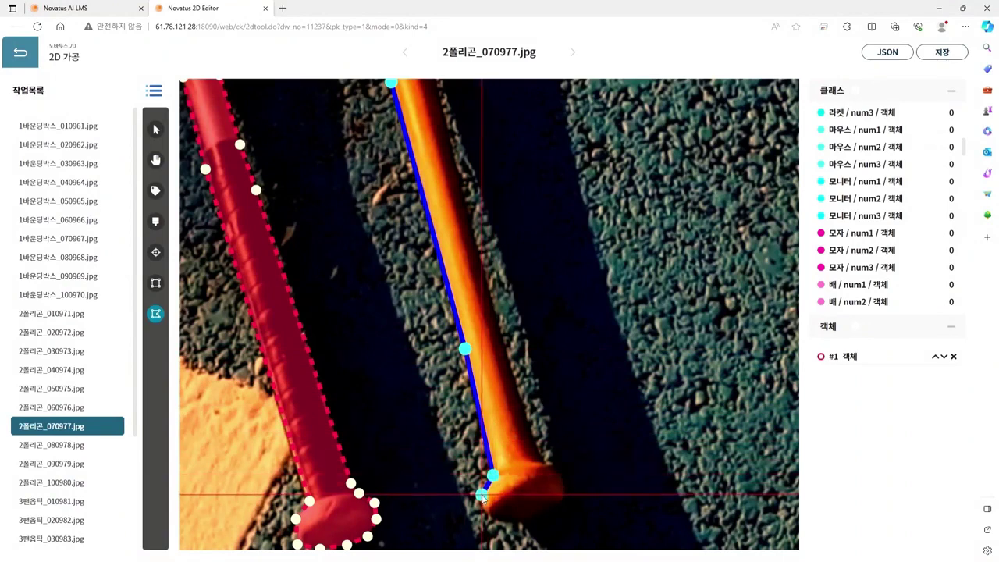
{"action": "left_click", "coordinate": [484, 512]}
{"action": "left_click", "coordinate": [507, 524]}
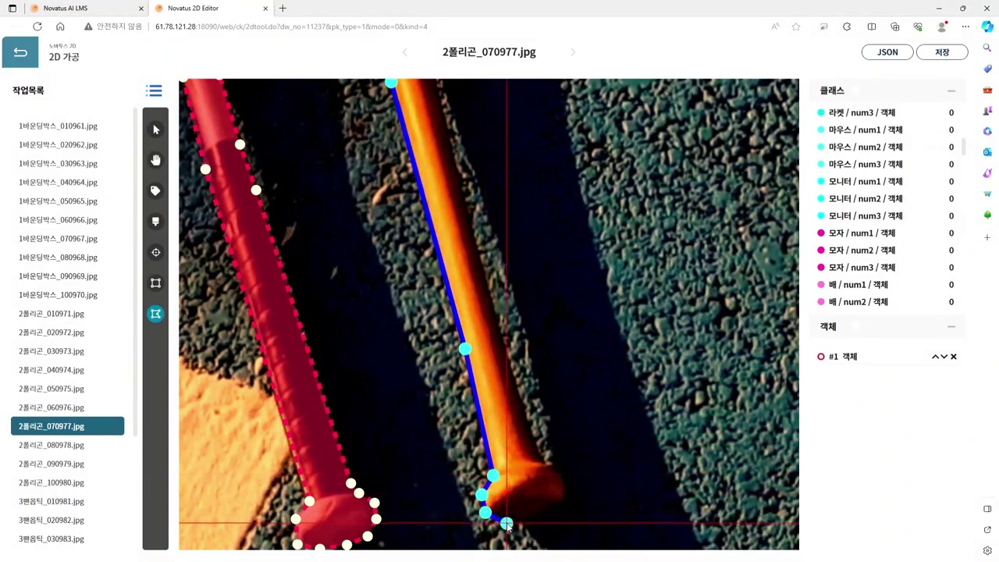
{"action": "left_click", "coordinate": [540, 524]}
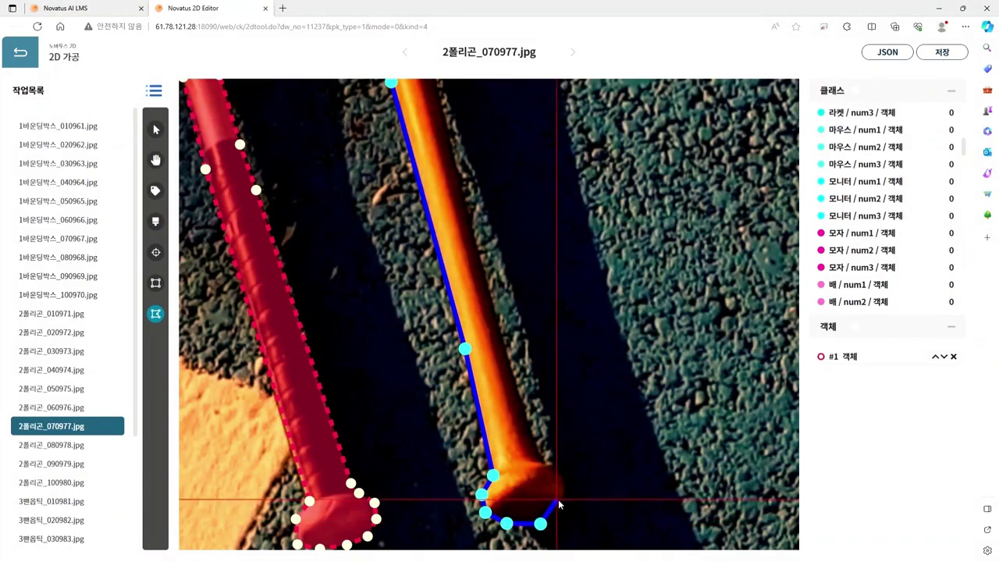
{"action": "left_click", "coordinate": [562, 500]}
{"action": "left_click", "coordinate": [564, 471]}
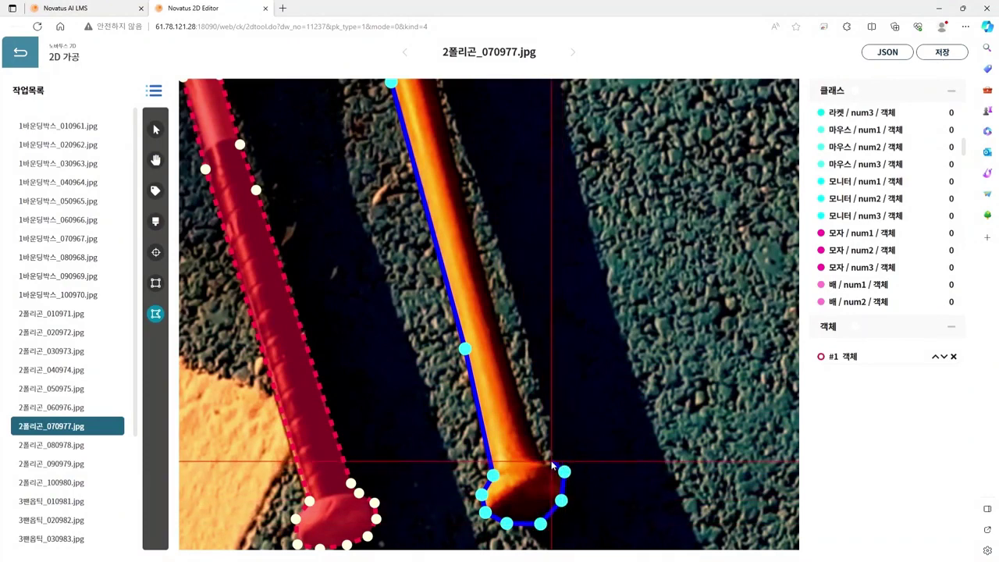
{"action": "left_click", "coordinate": [540, 455]}
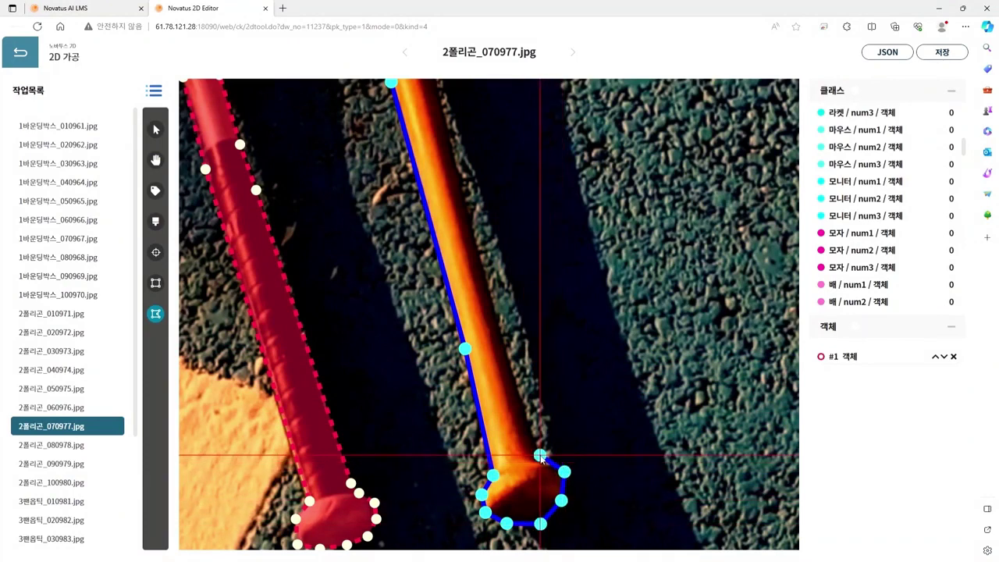
Step: Run the outline up the right edge and around the tip, closing it as polygon #2
{"action": "left_click", "coordinate": [458, 161]}
{"action": "scroll", "coordinate": [546, 312], "scroll_direction": "up", "scroll_amount": 2}
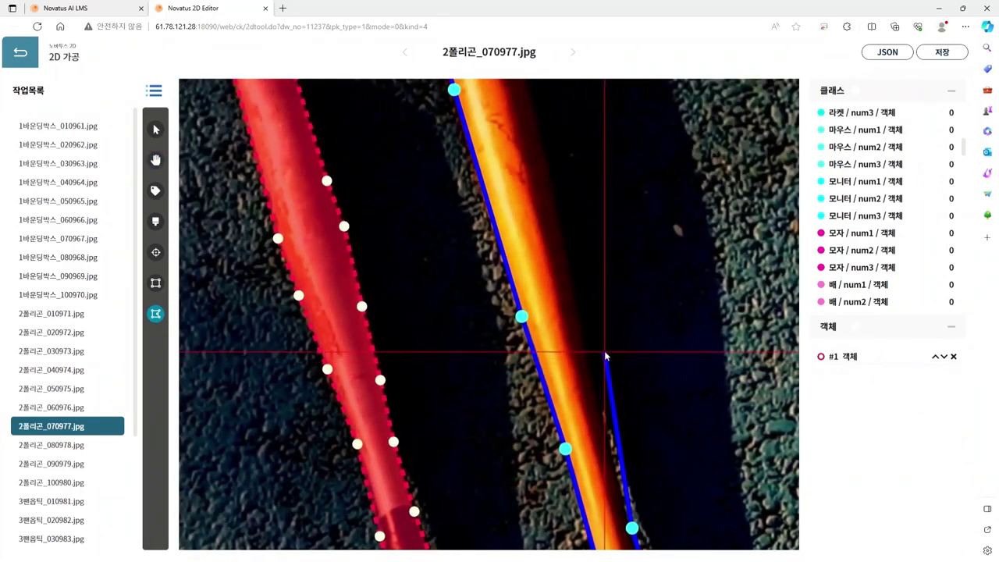
{"action": "left_click", "coordinate": [580, 310]}
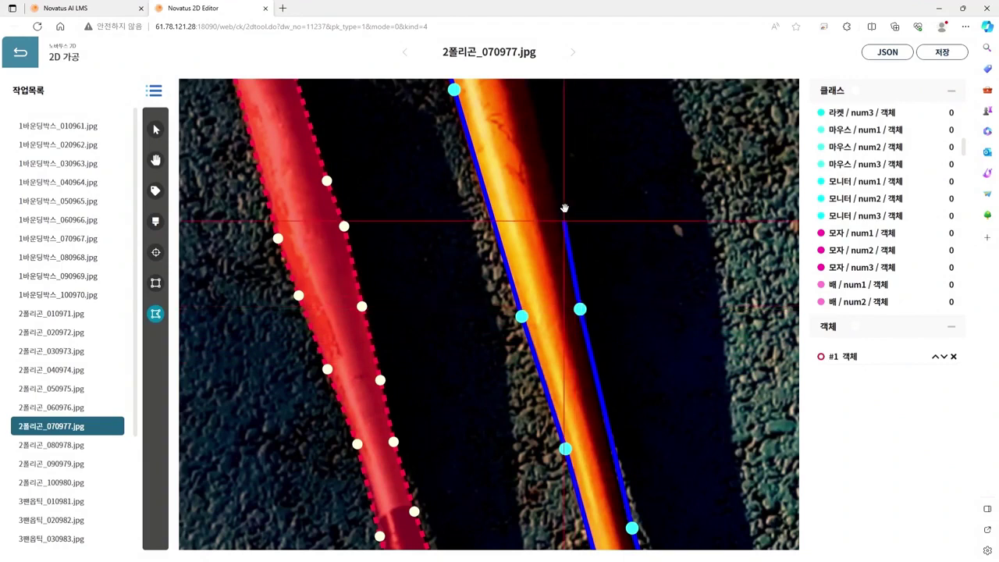
{"action": "scroll", "coordinate": [566, 195], "scroll_direction": "up", "scroll_amount": 1}
{"action": "scroll", "coordinate": [570, 199], "scroll_direction": "down", "scroll_amount": 3}
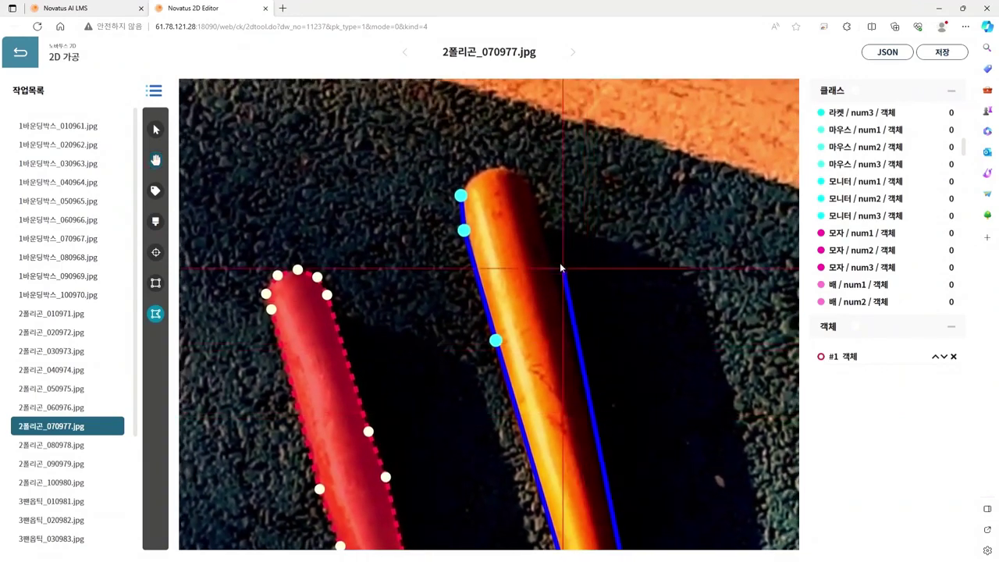
{"action": "left_click", "coordinate": [515, 168]}
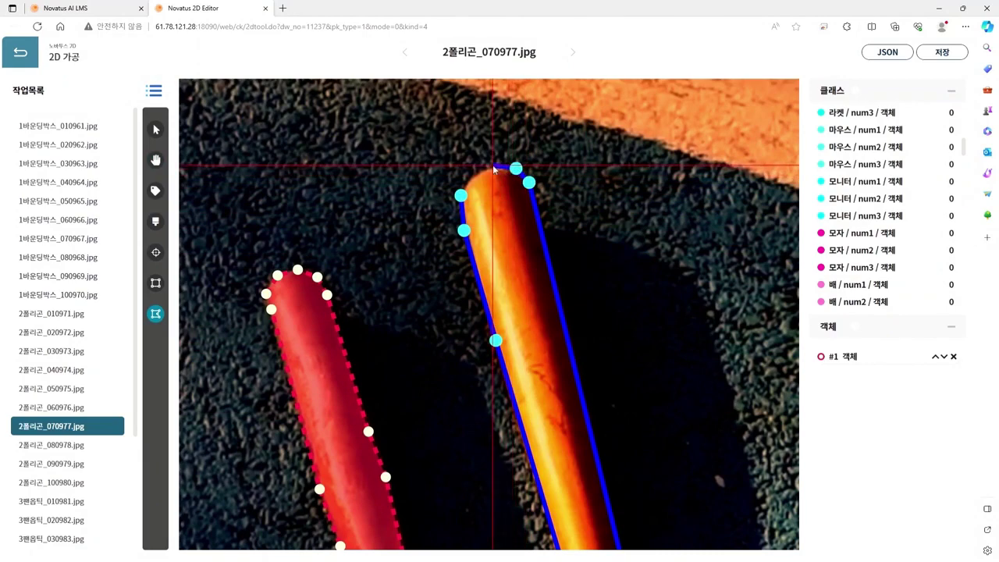
{"action": "left_click", "coordinate": [492, 164]}
{"action": "left_click", "coordinate": [466, 175]}
{"action": "left_click", "coordinate": [466, 175]}
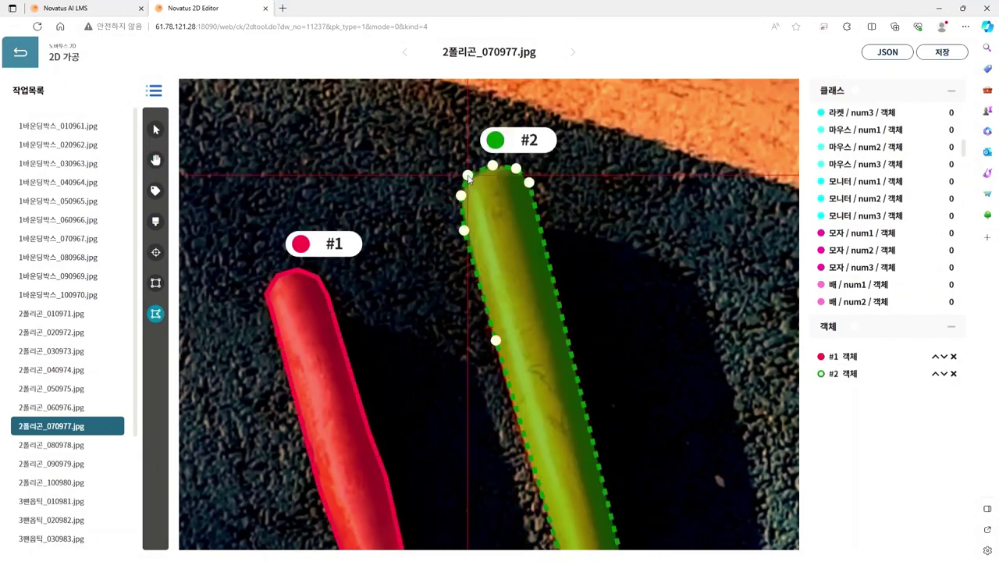
{"action": "scroll", "coordinate": [651, 414], "scroll_direction": "down", "scroll_amount": 3}
{"action": "key", "text": "h"}
{"action": "left_click_drag", "start_coordinate": [690, 465], "coordinate": [565, 269]}
{"action": "scroll", "coordinate": [626, 361], "scroll_direction": "down", "scroll_amount": 3}
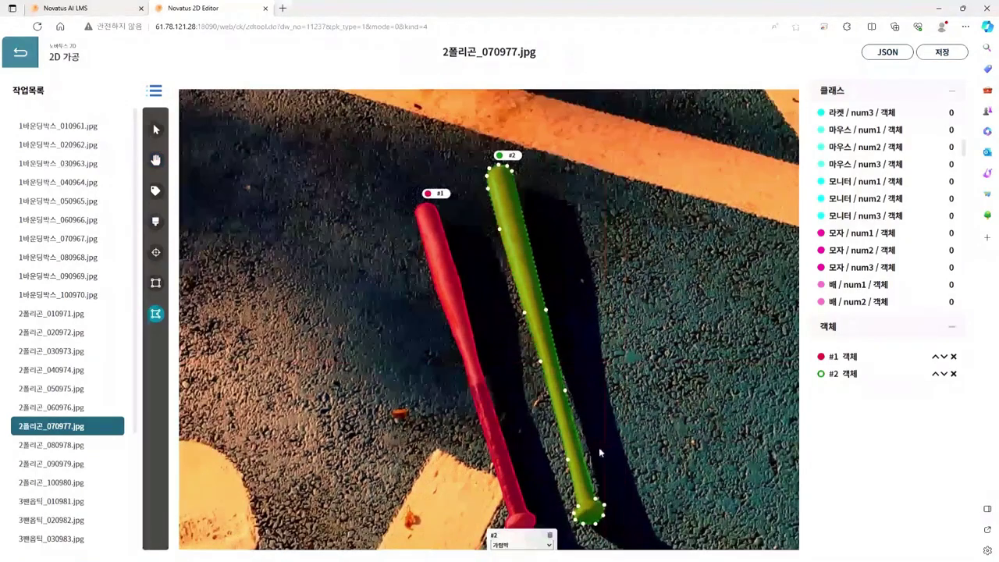
{"action": "scroll", "coordinate": [581, 482], "scroll_direction": "down", "scroll_amount": 1}
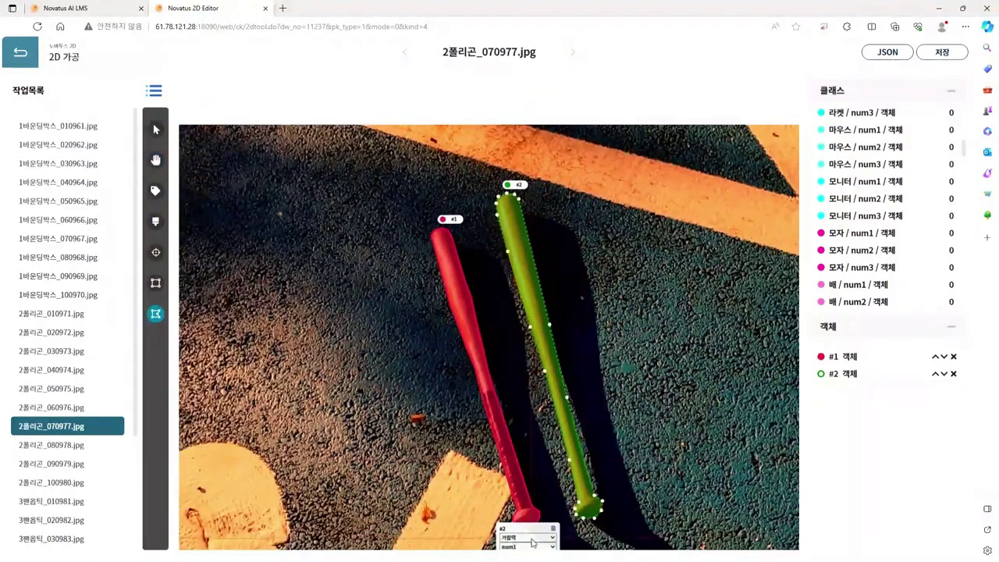
{"action": "key", "text": "h"}
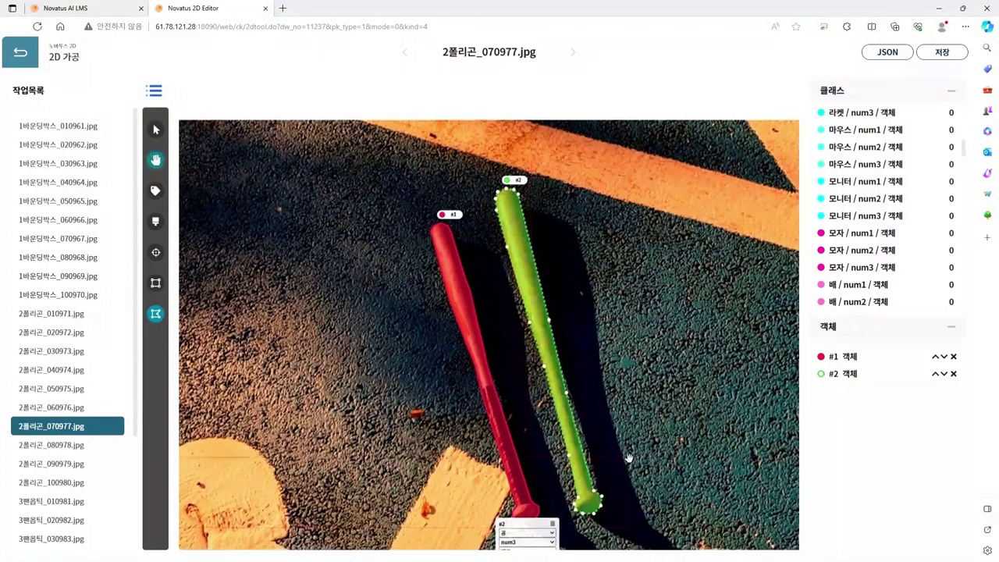
{"action": "left_click_drag", "start_coordinate": [627, 467], "coordinate": [614, 368]}
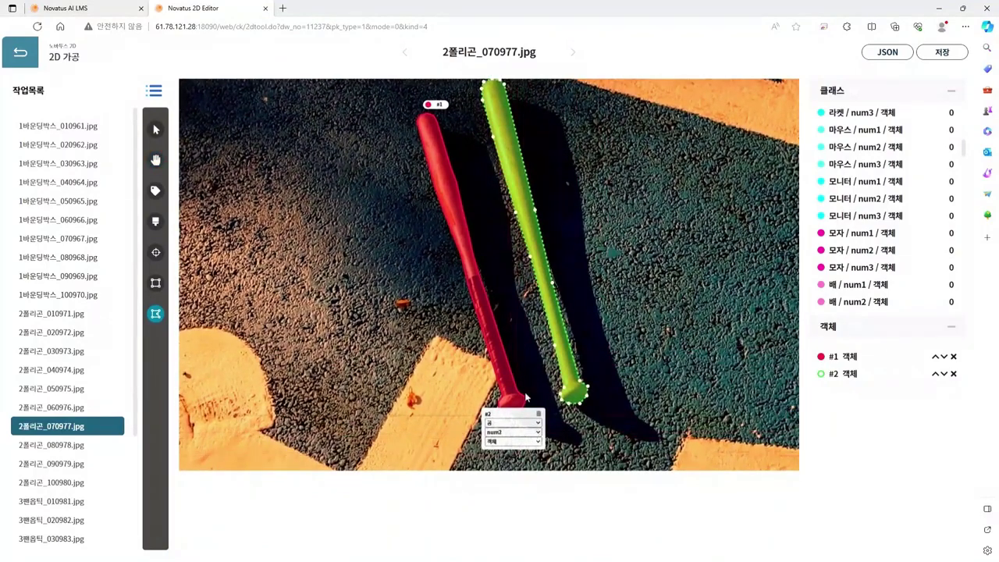
{"action": "key", "text": "h"}
{"action": "left_click_drag", "start_coordinate": [613, 255], "coordinate": [643, 303]}
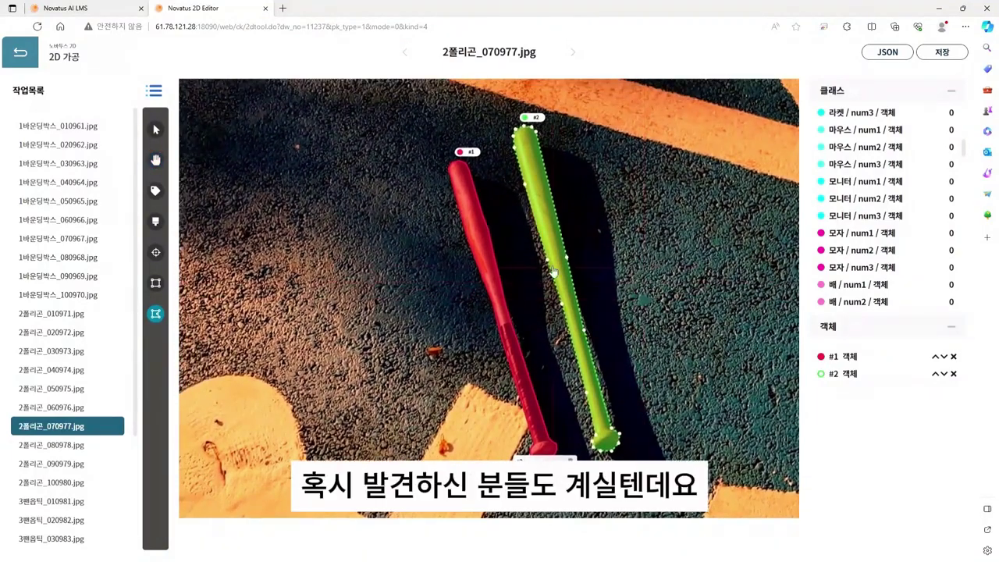
{"action": "left_click", "coordinate": [161, 131]}
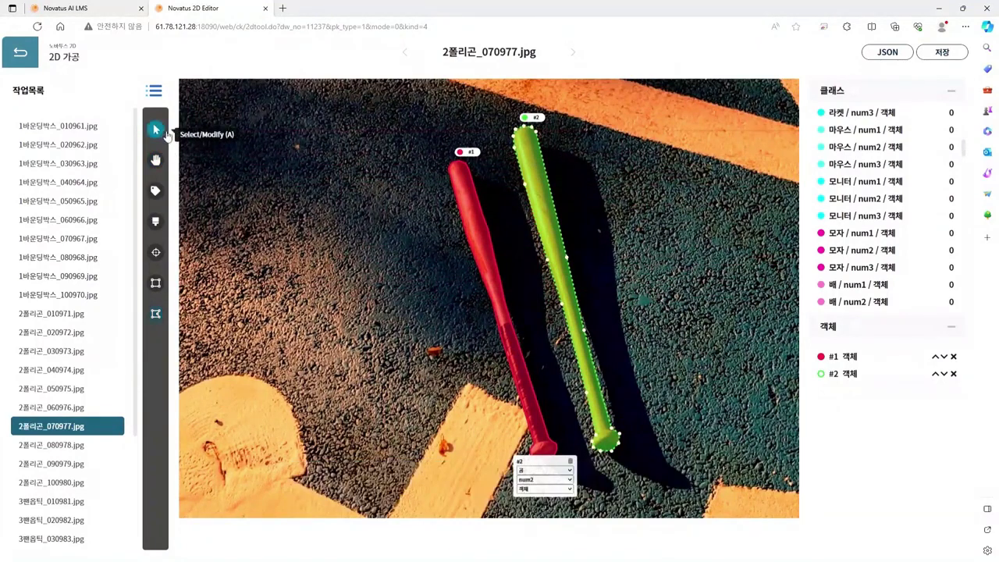
{"action": "left_click", "coordinate": [472, 227]}
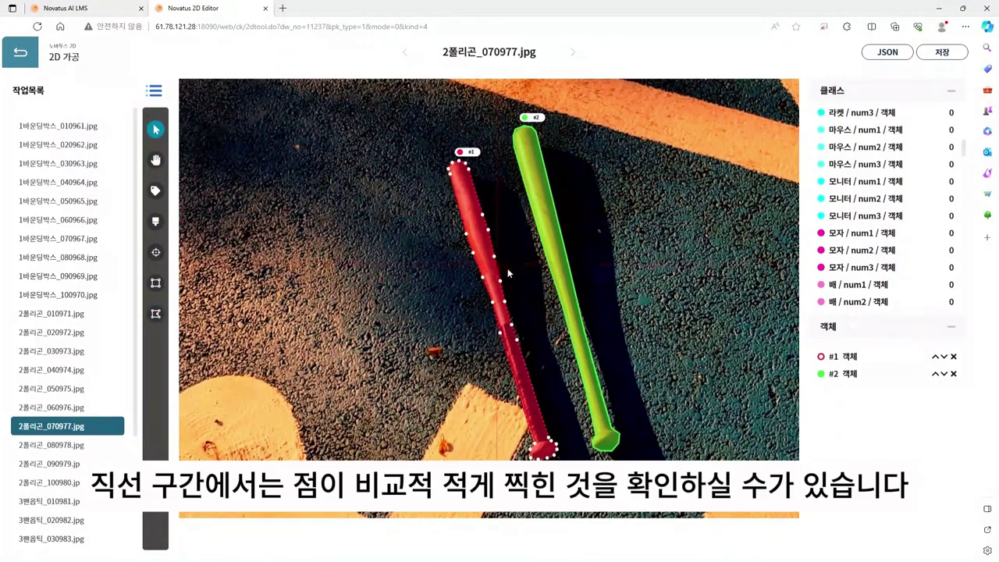
{"action": "left_click", "coordinate": [559, 256]}
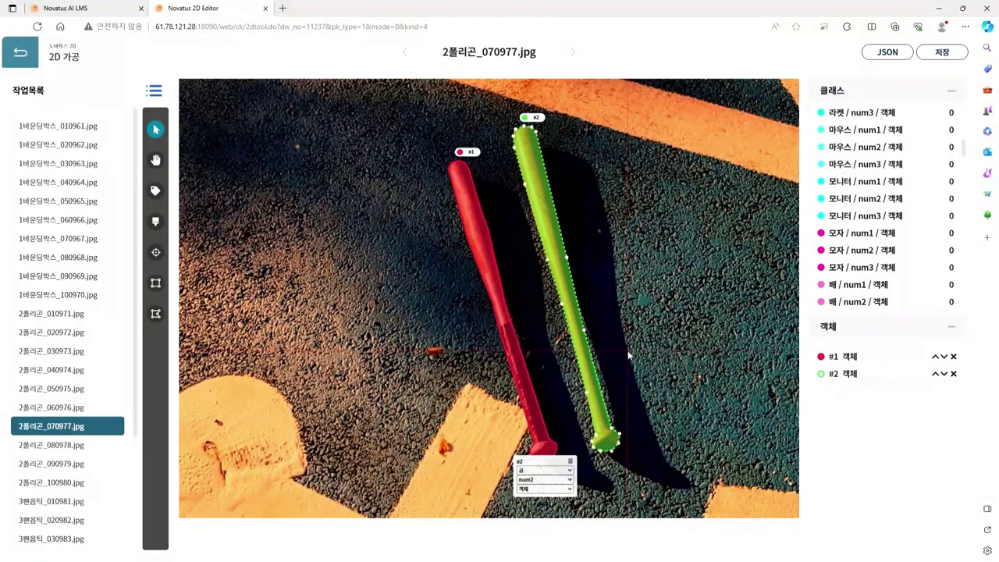
Step: Save the annotations for 2폴리곤_070977.jpg and acknowledge the confirmation
{"action": "left_click", "coordinate": [929, 54]}
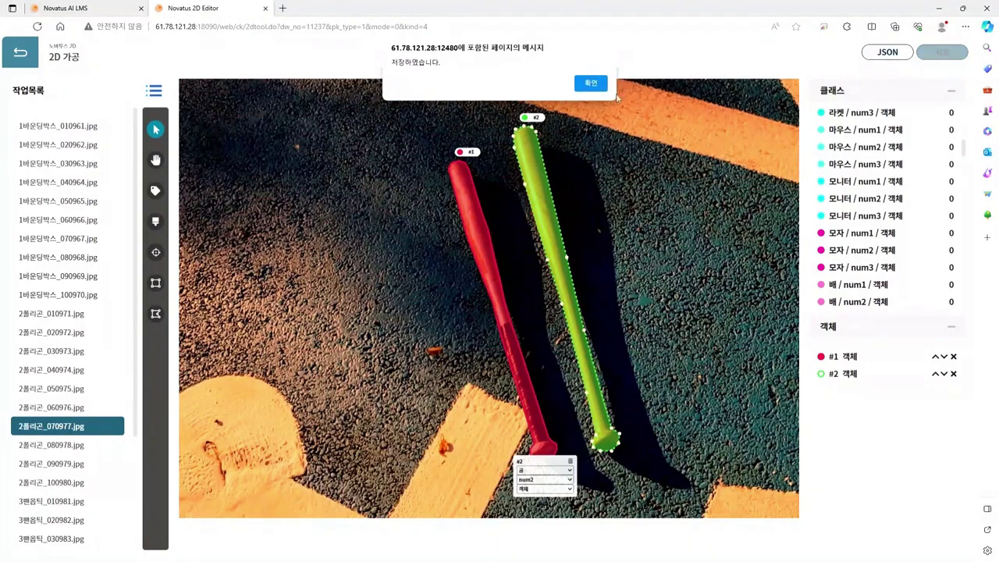
{"action": "left_click", "coordinate": [590, 83]}
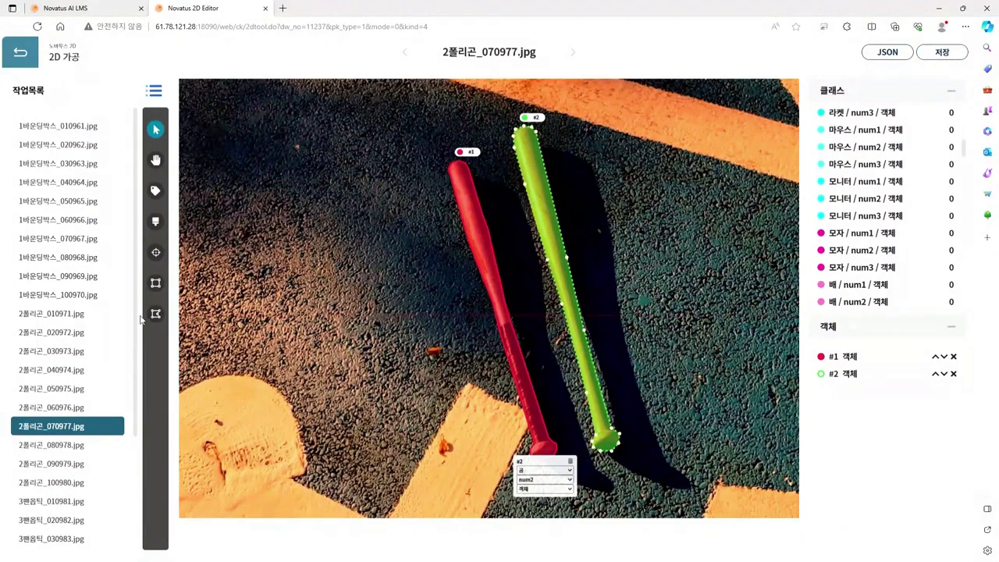
Step: Open 2폴리곤_080978.jpg and trace the upper bat's top edge and rounded tip
{"action": "left_click", "coordinate": [74, 447]}
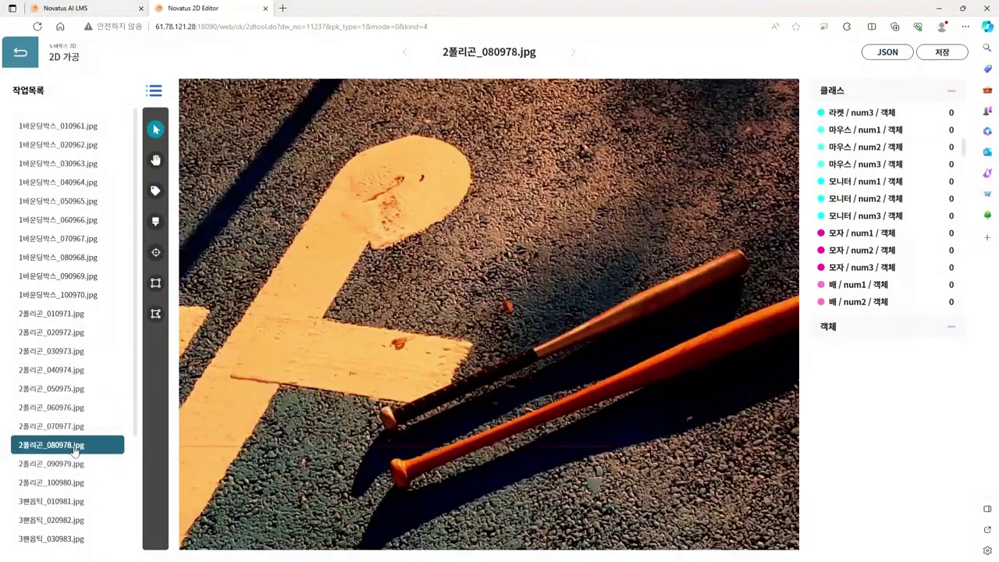
{"action": "scroll", "coordinate": [550, 319], "scroll_direction": "down", "scroll_amount": 3}
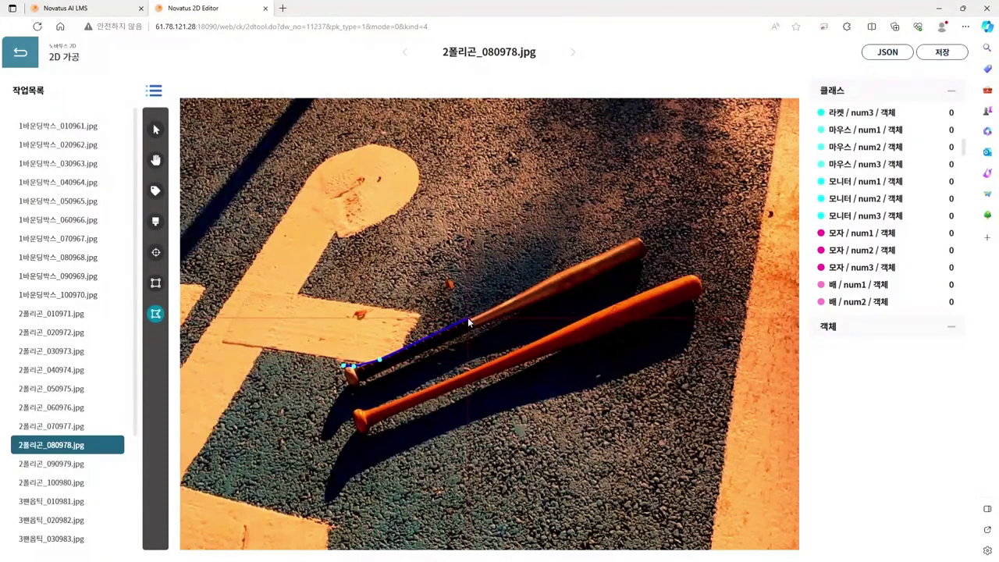
{"action": "left_click", "coordinate": [528, 289]}
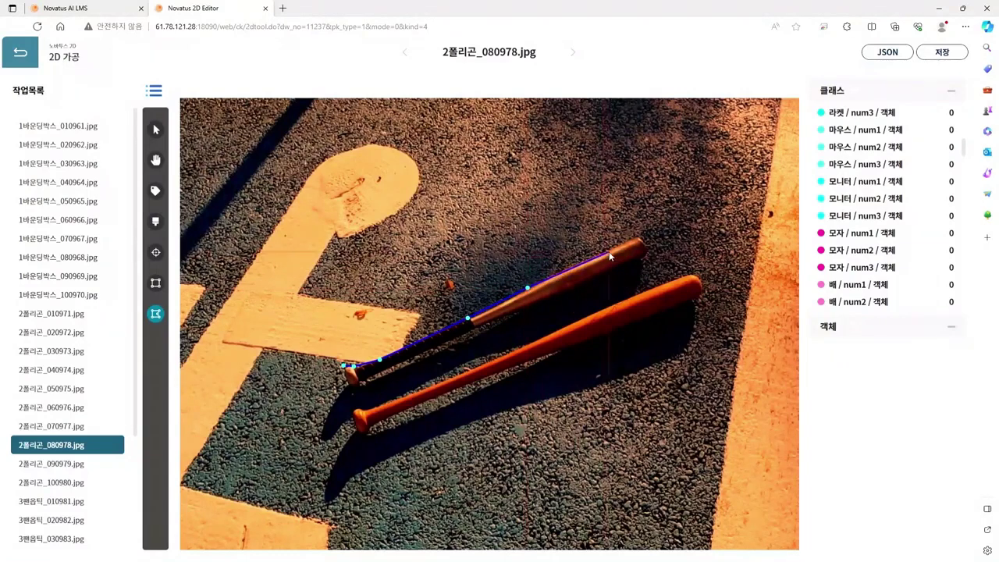
{"action": "left_click", "coordinate": [558, 274]}
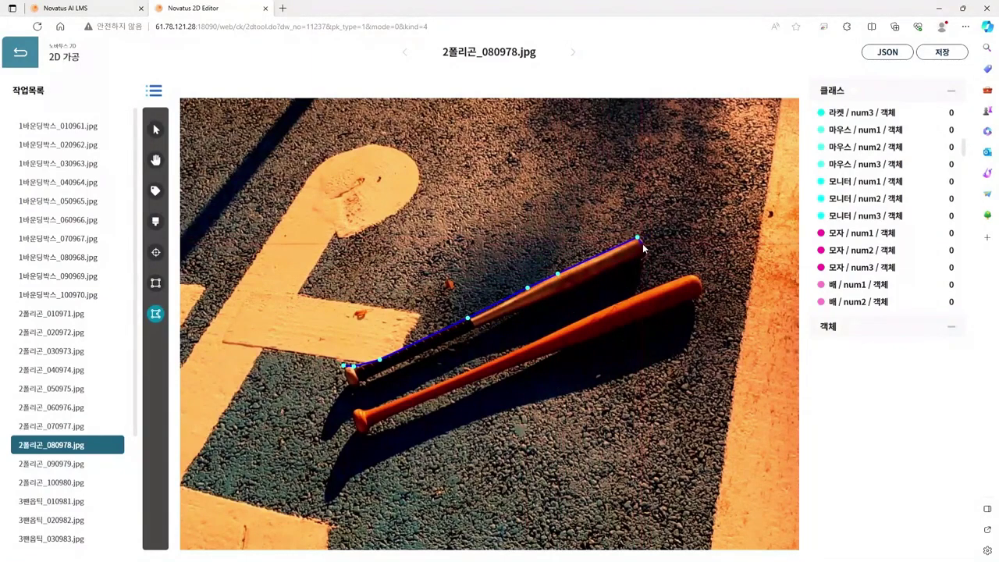
{"action": "scroll", "coordinate": [644, 248], "scroll_direction": "up", "scroll_amount": 5}
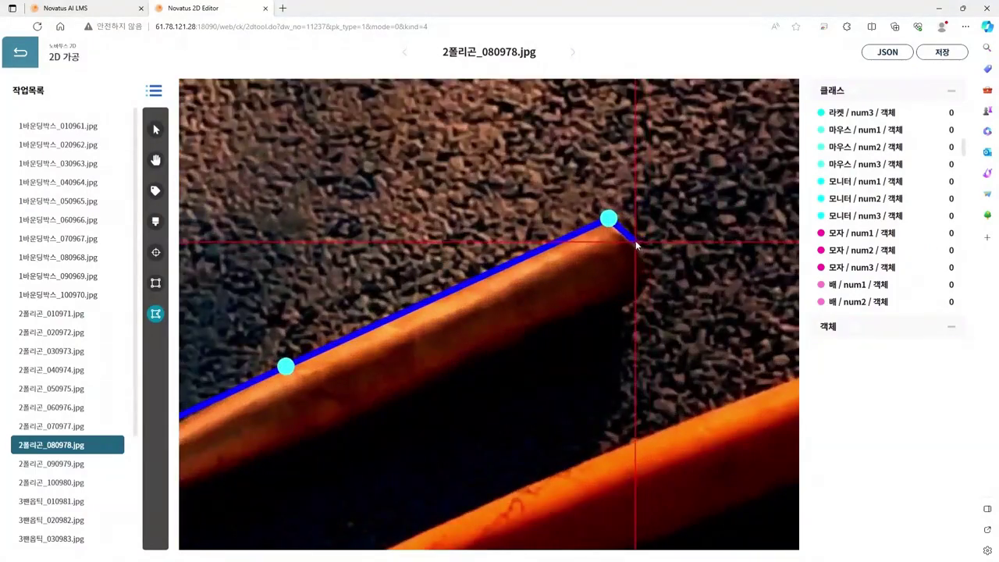
{"action": "left_click", "coordinate": [622, 233]}
{"action": "left_click", "coordinate": [636, 241]}
{"action": "left_click", "coordinate": [646, 275]}
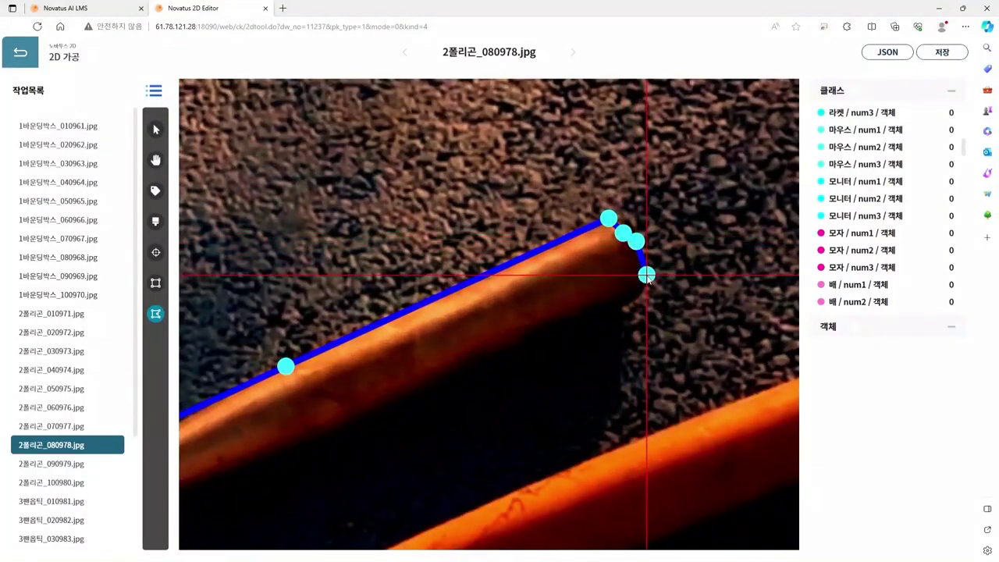
{"action": "left_click", "coordinate": [636, 296]}
{"action": "left_click", "coordinate": [617, 309]}
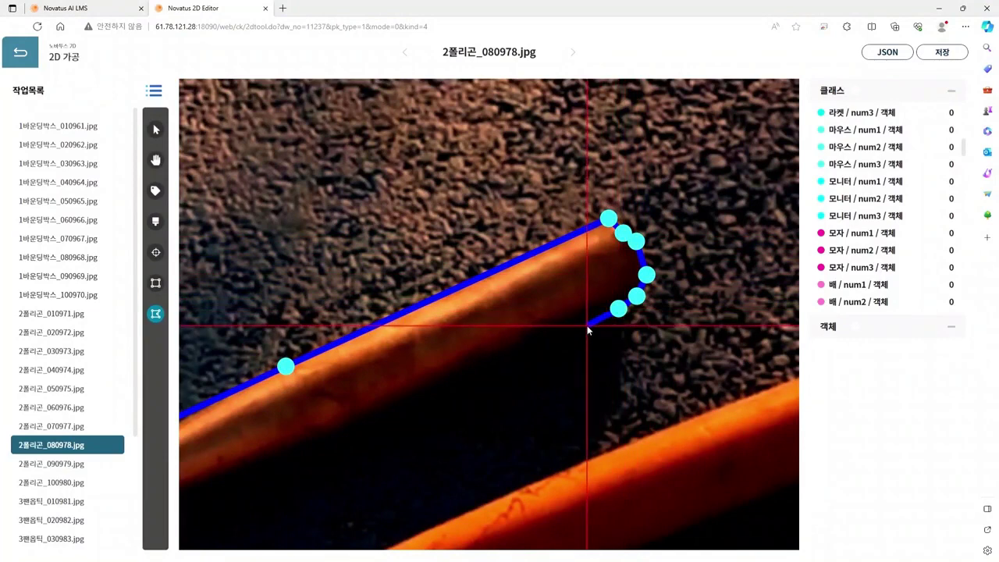
{"action": "left_click", "coordinate": [584, 325]}
Step: Trace the upper bat's lower edge to the knob and close the polygon
{"action": "key", "text": "space"}
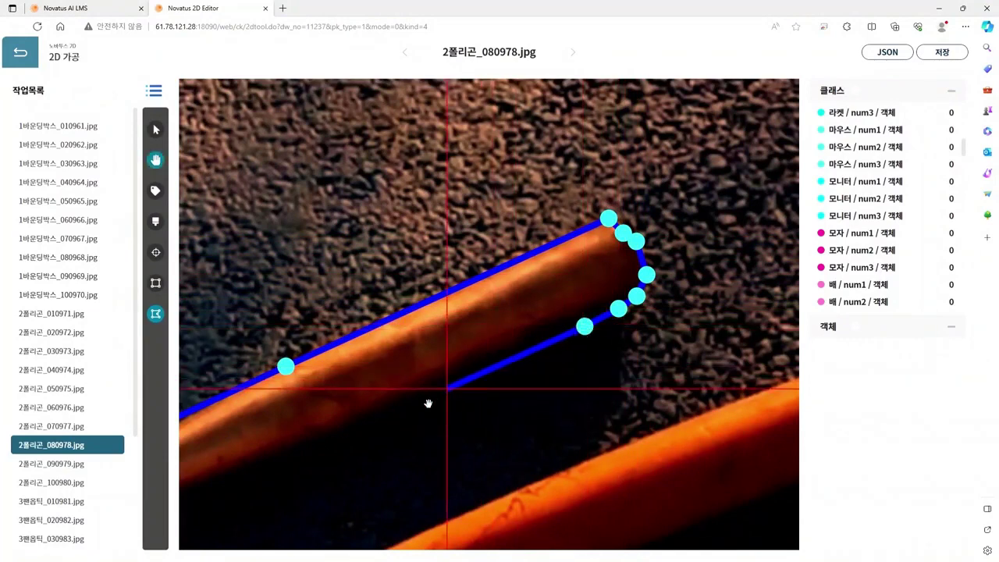
{"action": "left_click_drag", "start_coordinate": [428, 403], "coordinate": [656, 281]}
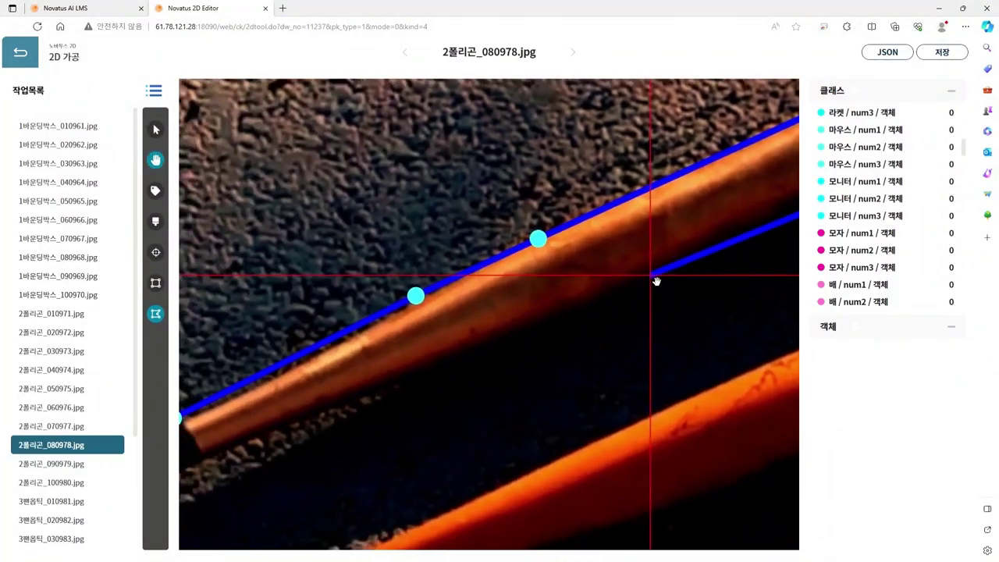
{"action": "left_click", "coordinate": [592, 293]}
{"action": "left_click", "coordinate": [468, 341]}
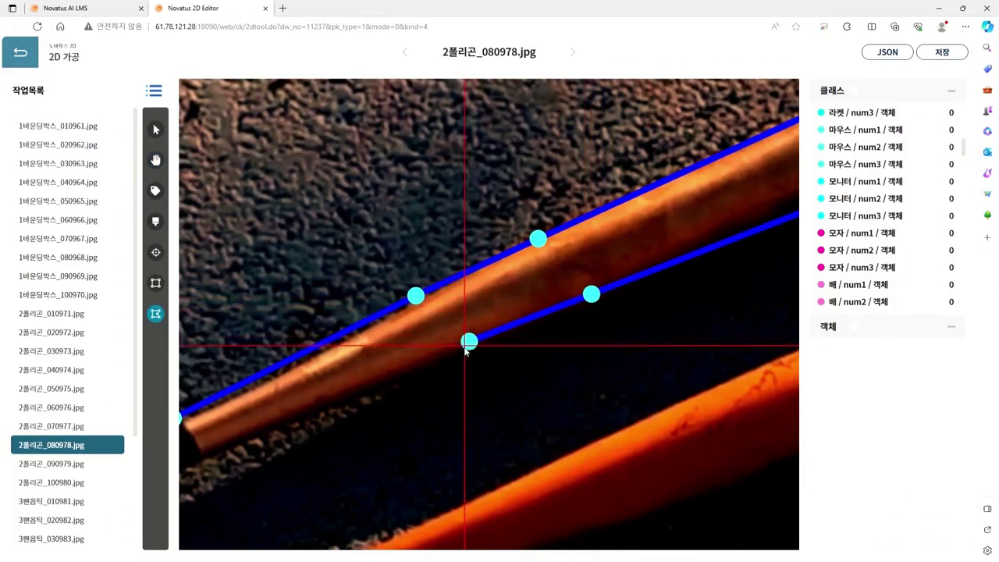
{"action": "left_click", "coordinate": [379, 382]}
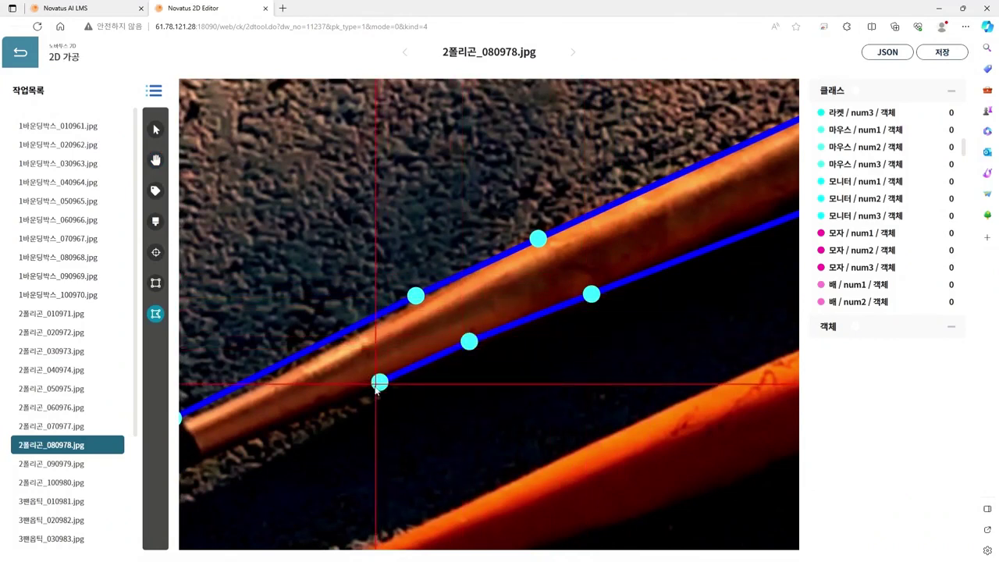
{"action": "left_click", "coordinate": [251, 436]}
{"action": "left_click_drag", "start_coordinate": [263, 412], "coordinate": [602, 232]}
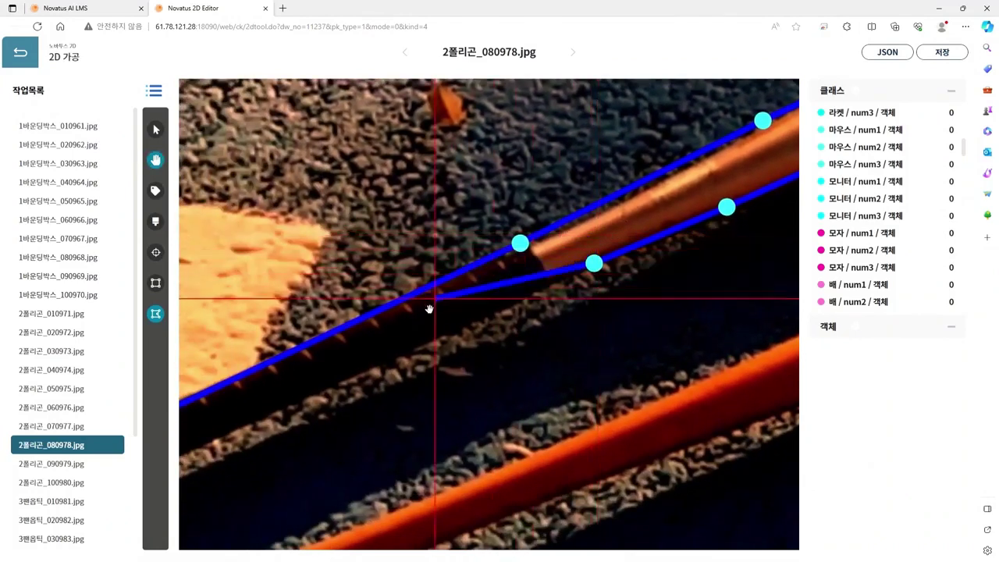
{"action": "left_click", "coordinate": [190, 451]}
{"action": "left_click_drag", "start_coordinate": [216, 427], "coordinate": [678, 269]}
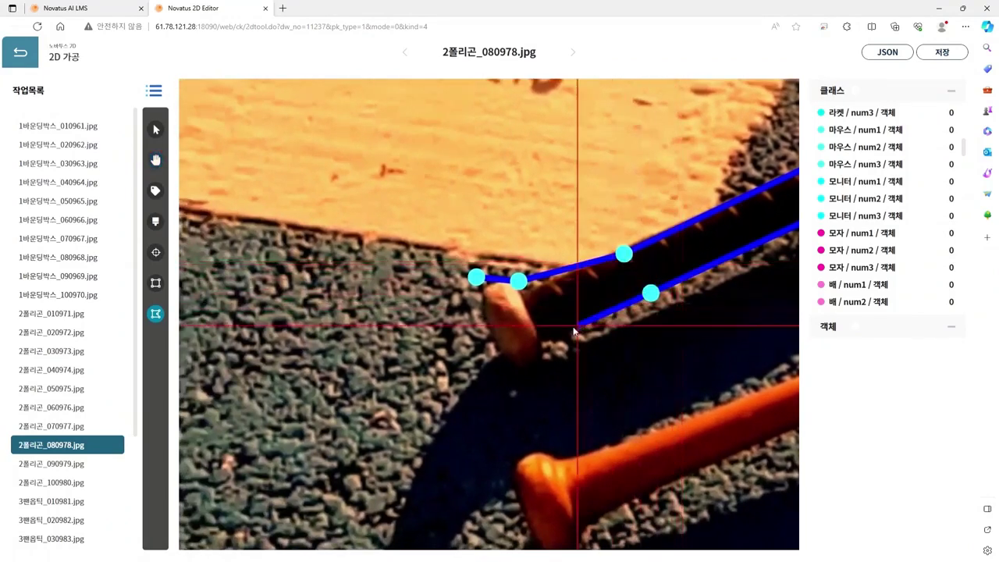
{"action": "left_click", "coordinate": [543, 344]}
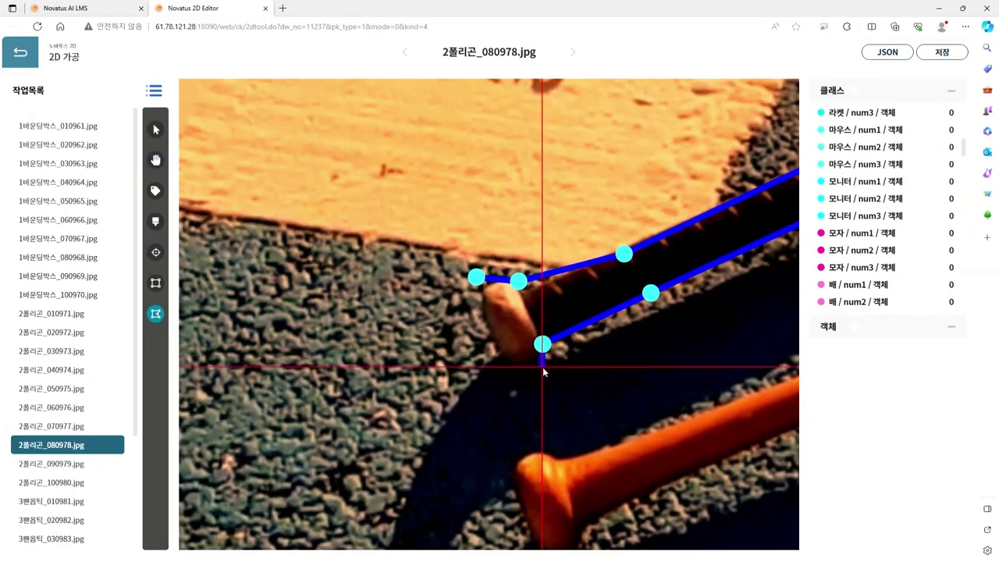
{"action": "left_click", "coordinate": [544, 372]}
{"action": "left_click", "coordinate": [527, 380]}
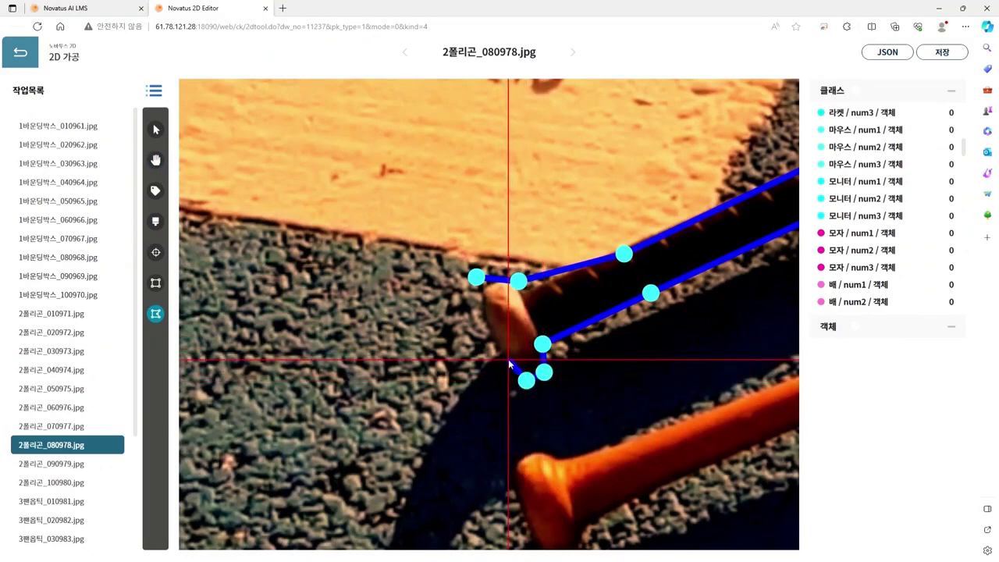
{"action": "left_click", "coordinate": [505, 362]}
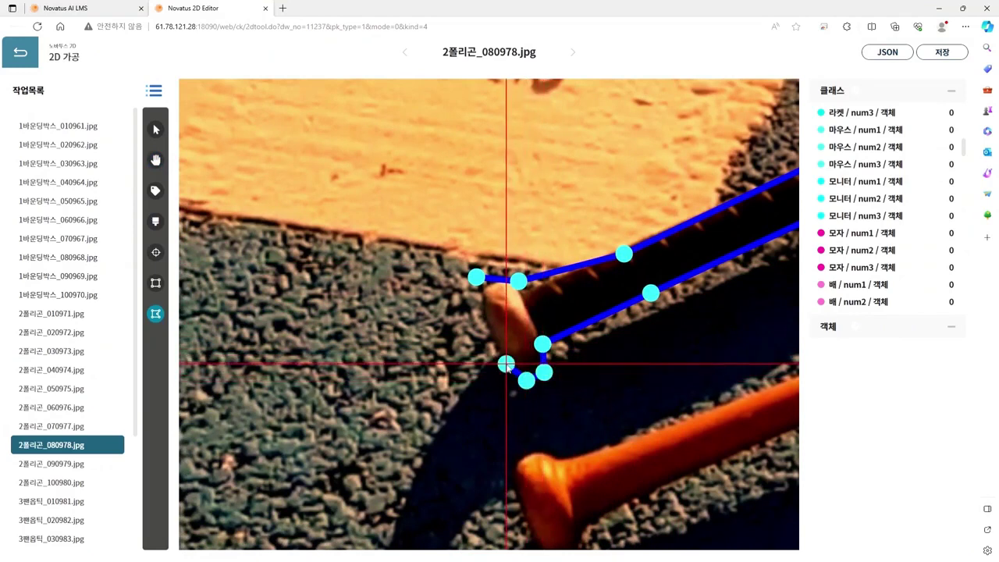
{"action": "double_click", "coordinate": [479, 321]}
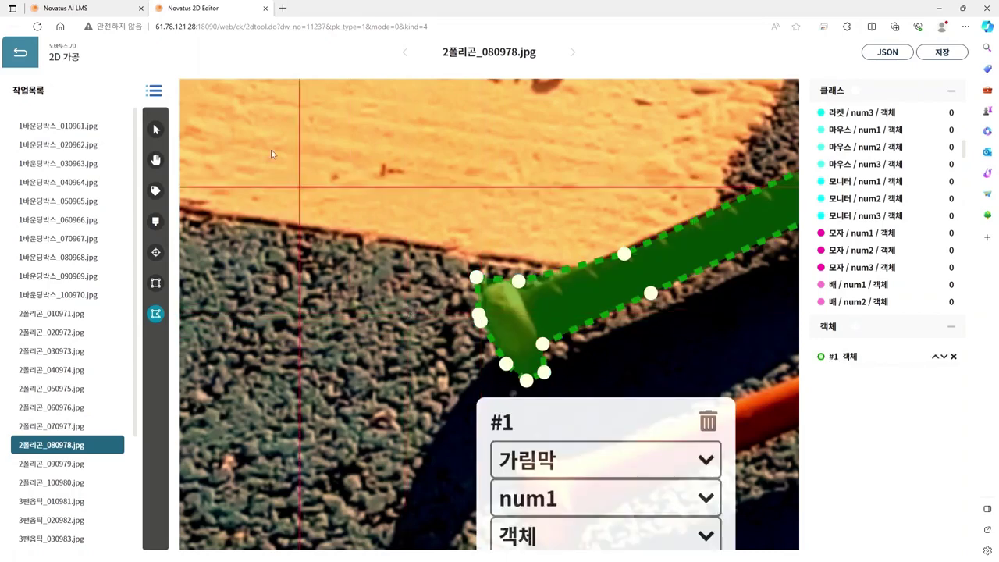
Step: Adjust a knob vertex to fit the bat and set the polygon's class to 야구배트
{"action": "left_click", "coordinate": [156, 130]}
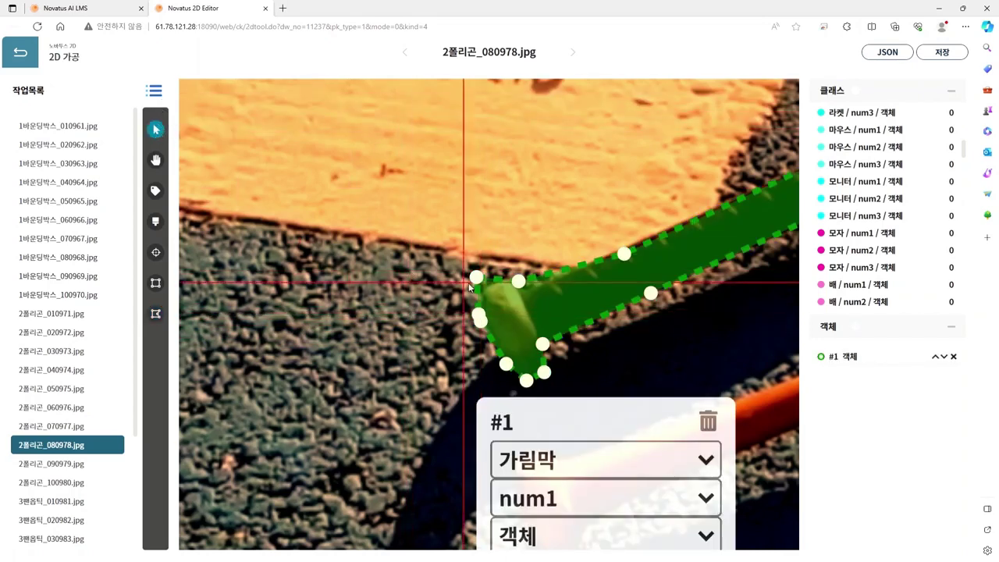
{"action": "left_click_drag", "start_coordinate": [476, 278], "coordinate": [512, 281]}
{"action": "scroll", "coordinate": [601, 343], "scroll_direction": "down", "scroll_amount": 3}
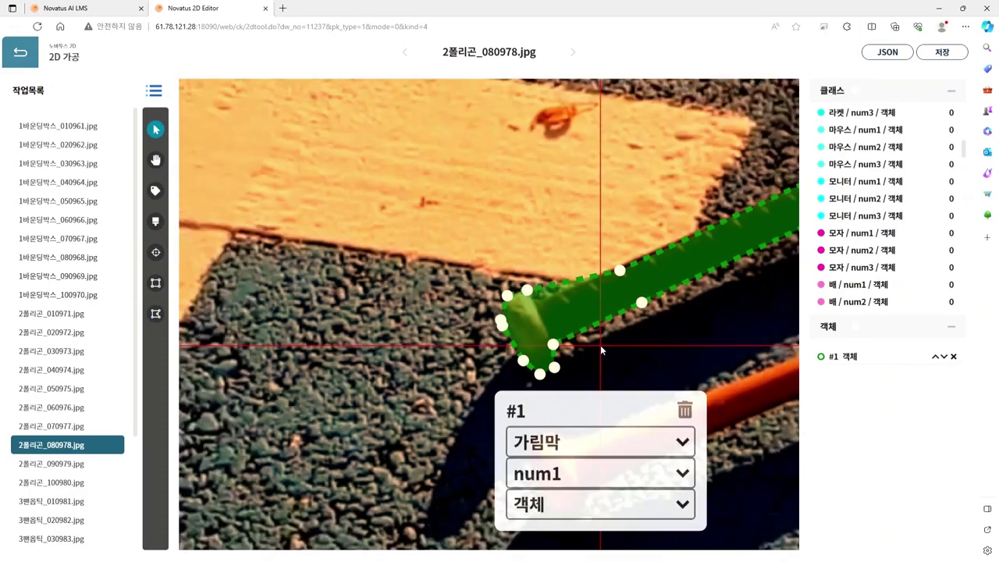
{"action": "scroll", "coordinate": [603, 341], "scroll_direction": "down", "scroll_amount": 1}
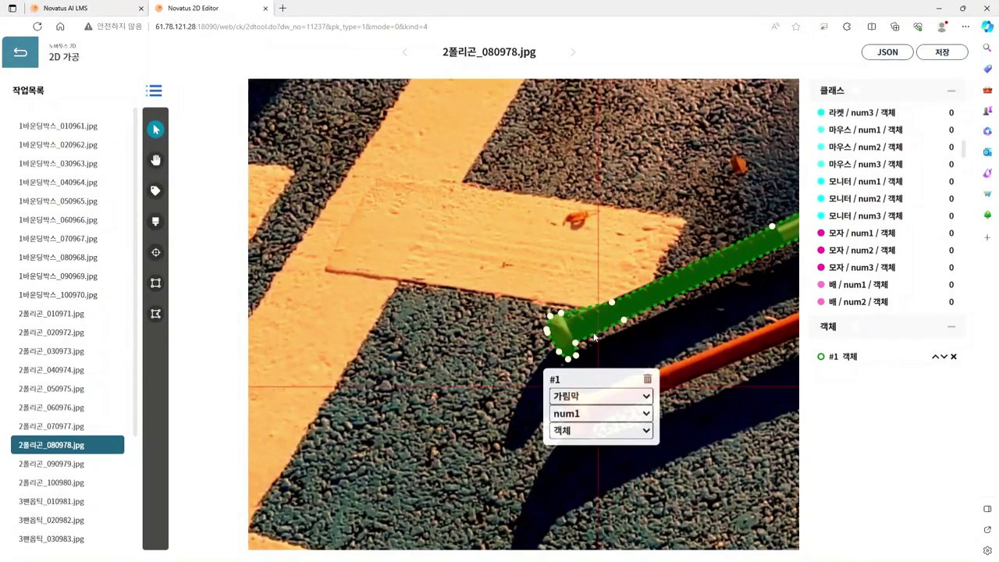
{"action": "key", "text": "3"}
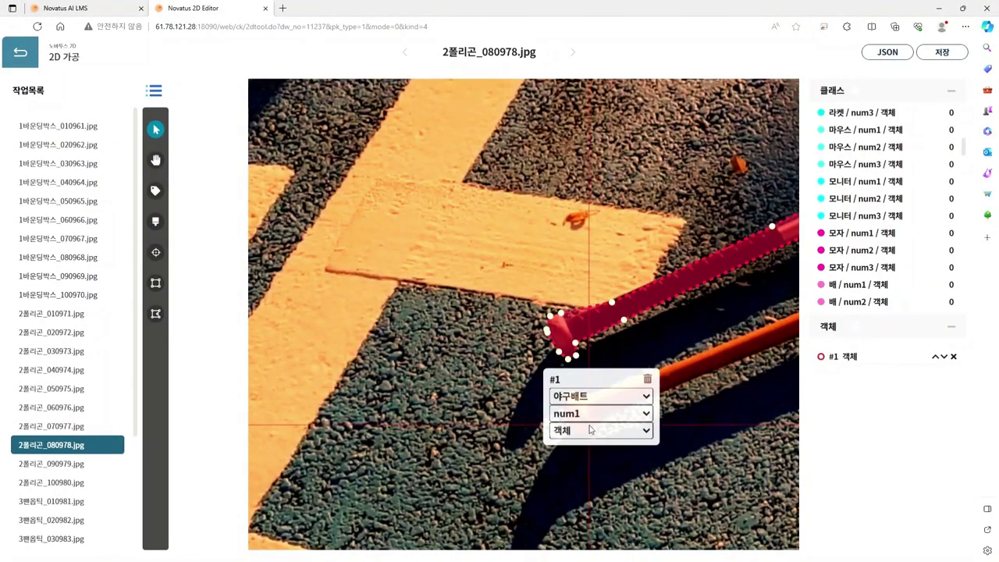
{"action": "left_click_drag", "start_coordinate": [733, 428], "coordinate": [459, 404]}
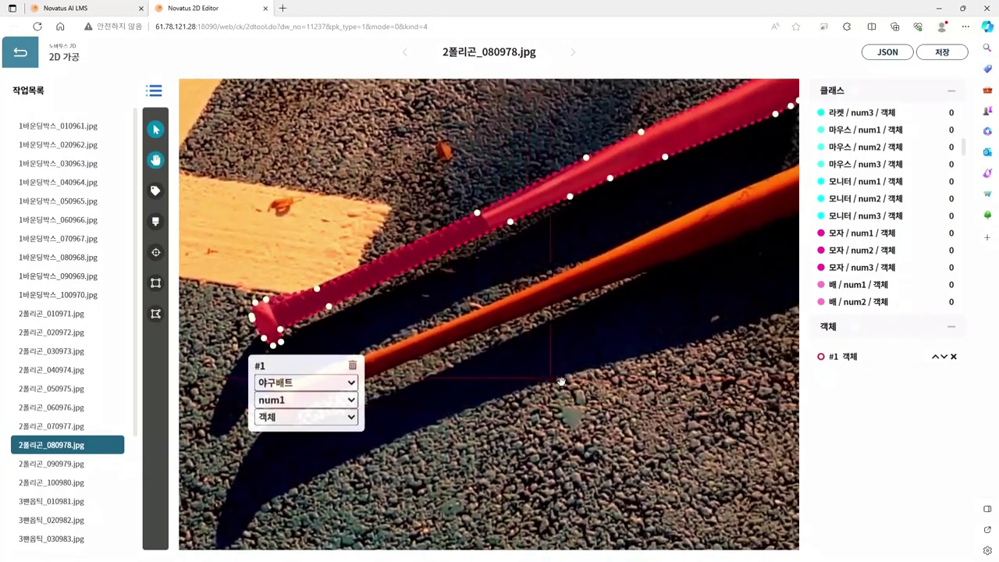
{"action": "left_click_drag", "start_coordinate": [609, 366], "coordinate": [538, 378]}
{"action": "scroll", "coordinate": [537, 366], "scroll_direction": "down", "scroll_amount": 1}
{"action": "scroll", "coordinate": [536, 348], "scroll_direction": "up", "scroll_amount": 2}
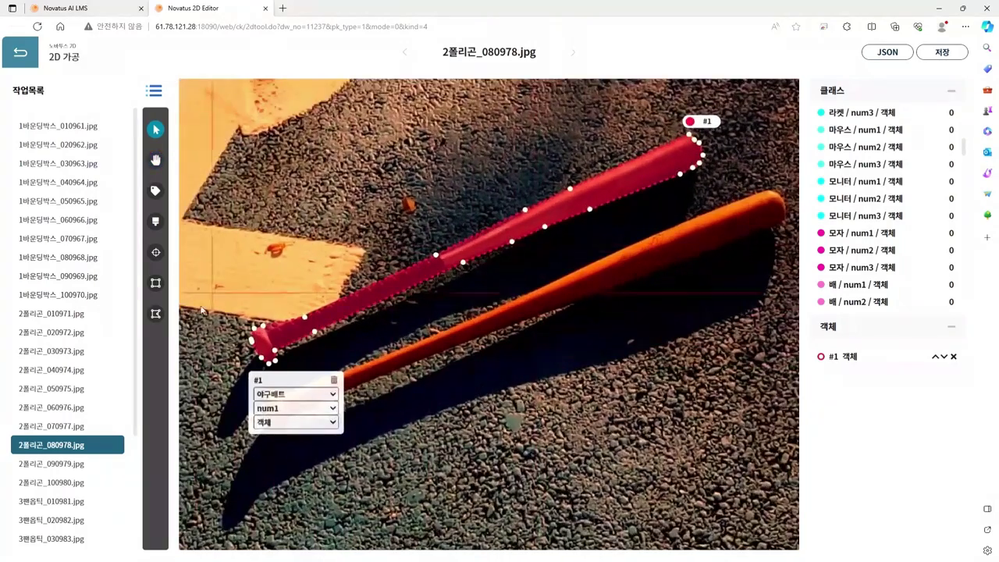
{"action": "left_click", "coordinate": [157, 313]}
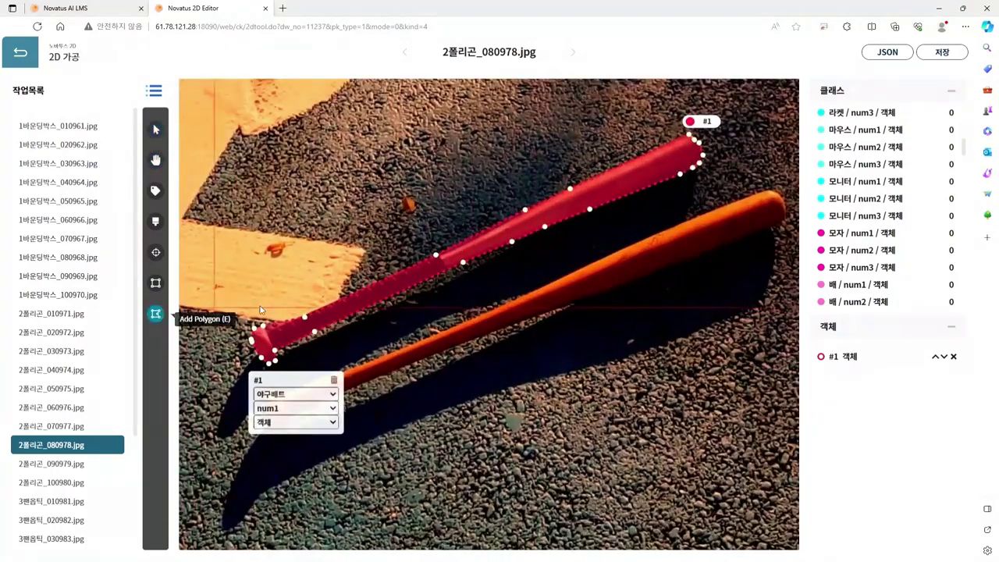
Step: Start the orange bat's outline at its tip and trace the top edge toward the handle
{"action": "left_click", "coordinate": [768, 195]}
{"action": "scroll", "coordinate": [771, 195], "scroll_direction": "up", "scroll_amount": 2}
{"action": "scroll", "coordinate": [778, 206], "scroll_direction": "up", "scroll_amount": 3}
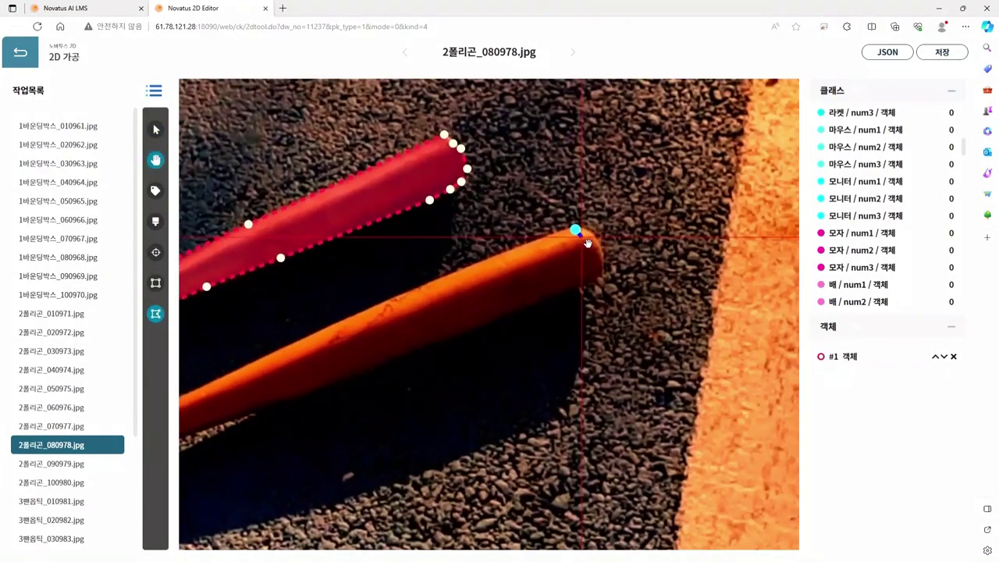
{"action": "left_click", "coordinate": [504, 242]}
{"action": "scroll", "coordinate": [484, 263], "scroll_direction": "down", "scroll_amount": 4}
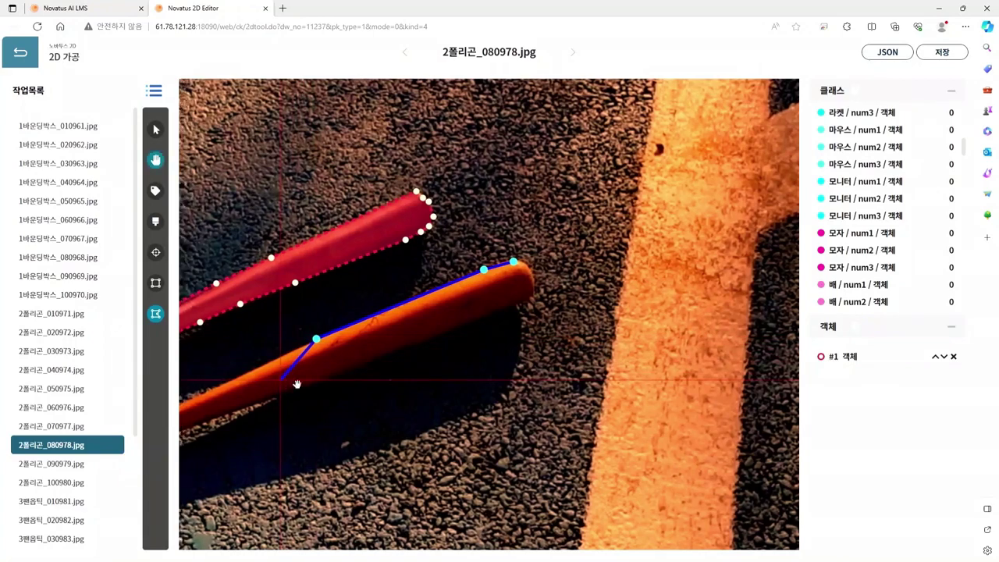
{"action": "left_click_drag", "start_coordinate": [192, 406], "coordinate": [449, 340]}
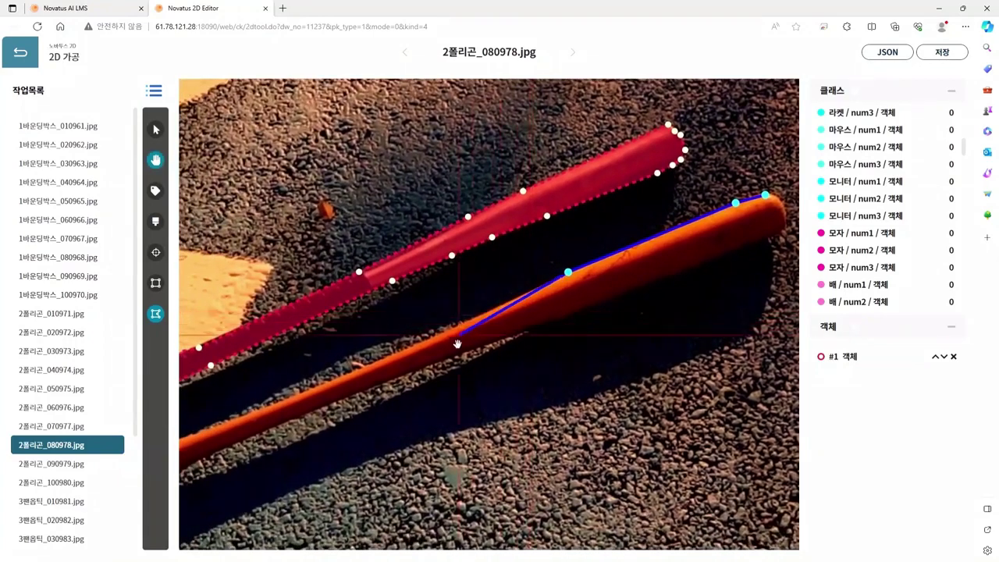
{"action": "left_click", "coordinate": [447, 327]}
{"action": "left_click_drag", "start_coordinate": [327, 413], "coordinate": [552, 343]}
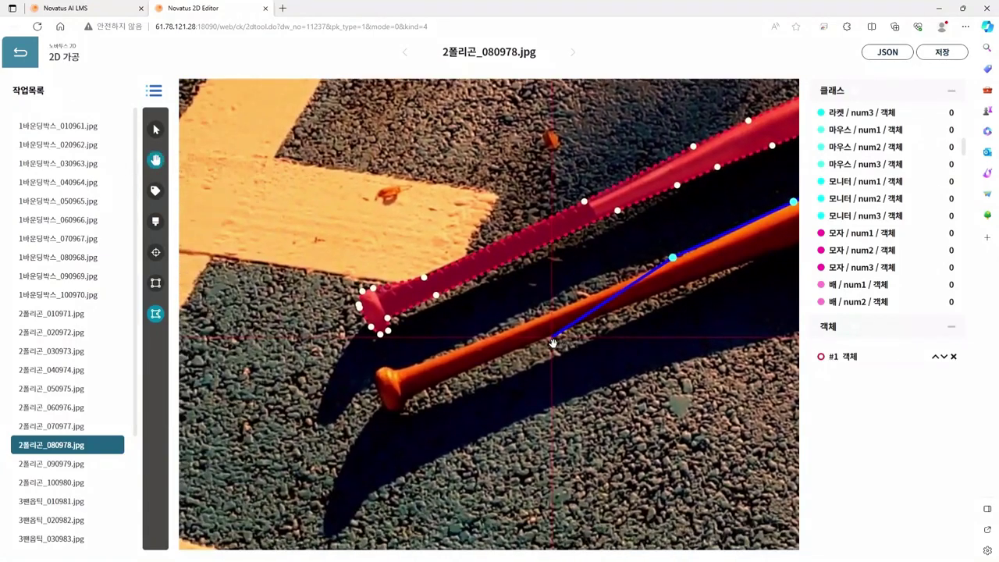
{"action": "left_click", "coordinate": [413, 366]}
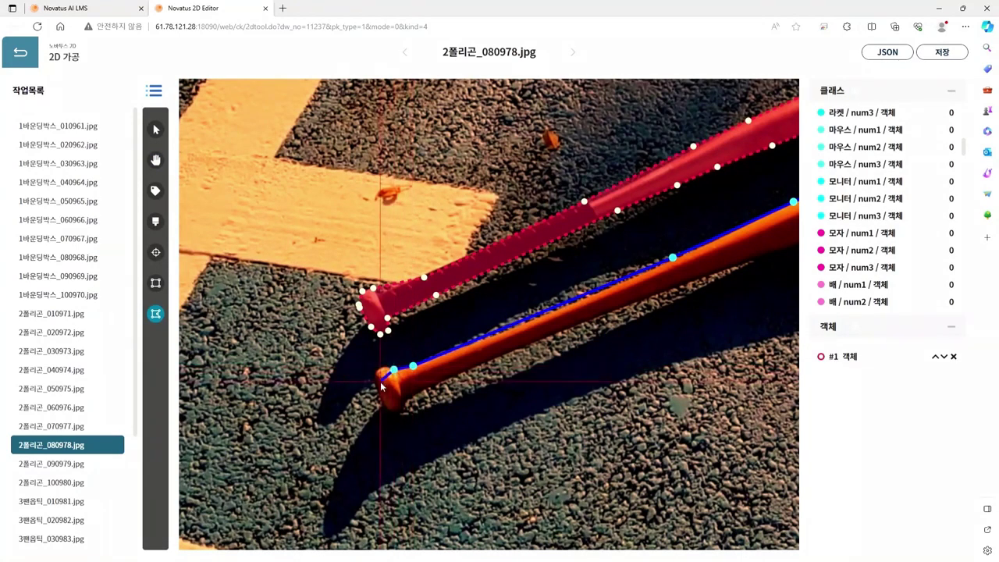
Step: Outline around the orange bat's knob and onto its lower edge
{"action": "scroll", "coordinate": [381, 385], "scroll_direction": "up", "scroll_amount": 5}
{"action": "left_click", "coordinate": [388, 341]}
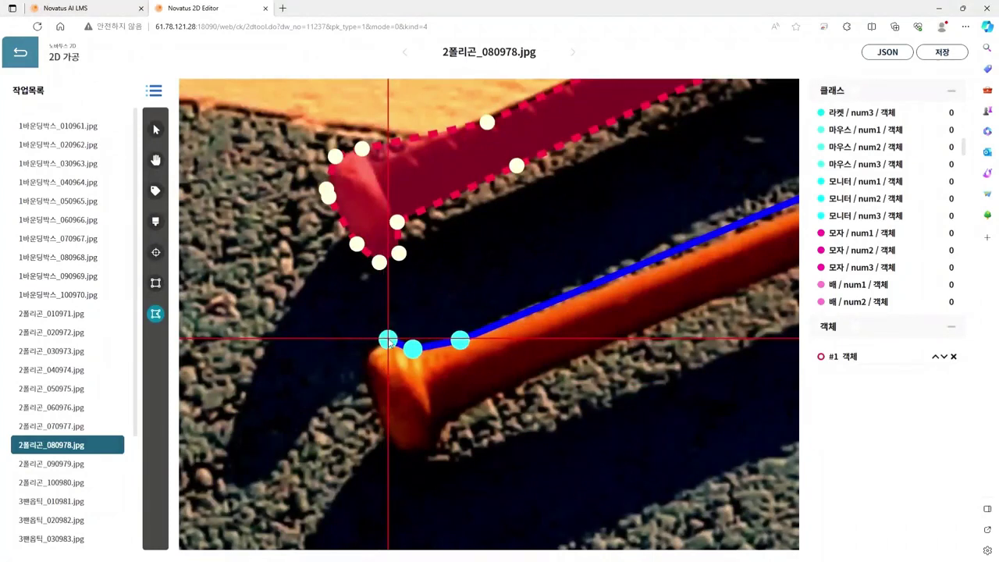
{"action": "left_click", "coordinate": [360, 357]}
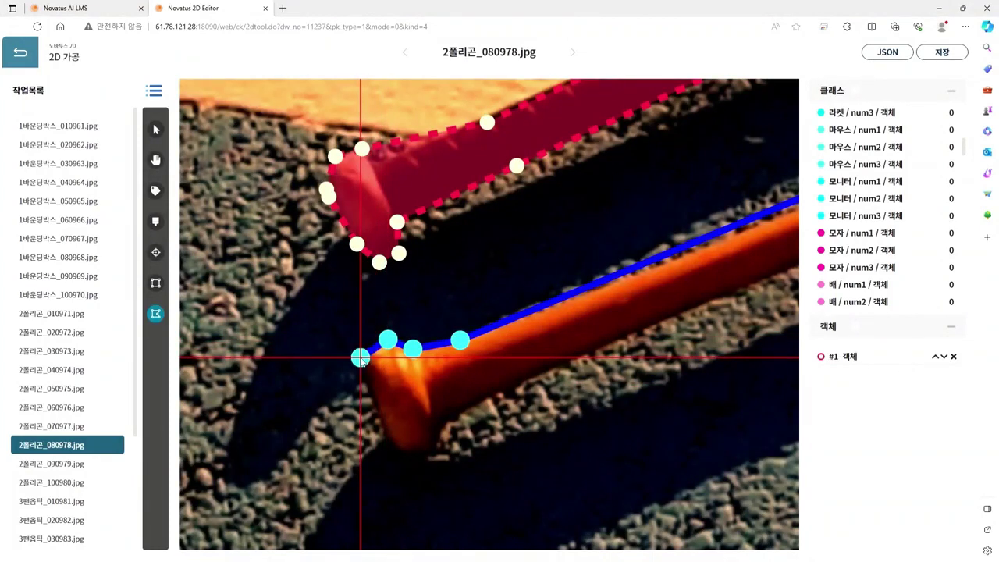
{"action": "left_click", "coordinate": [390, 438]}
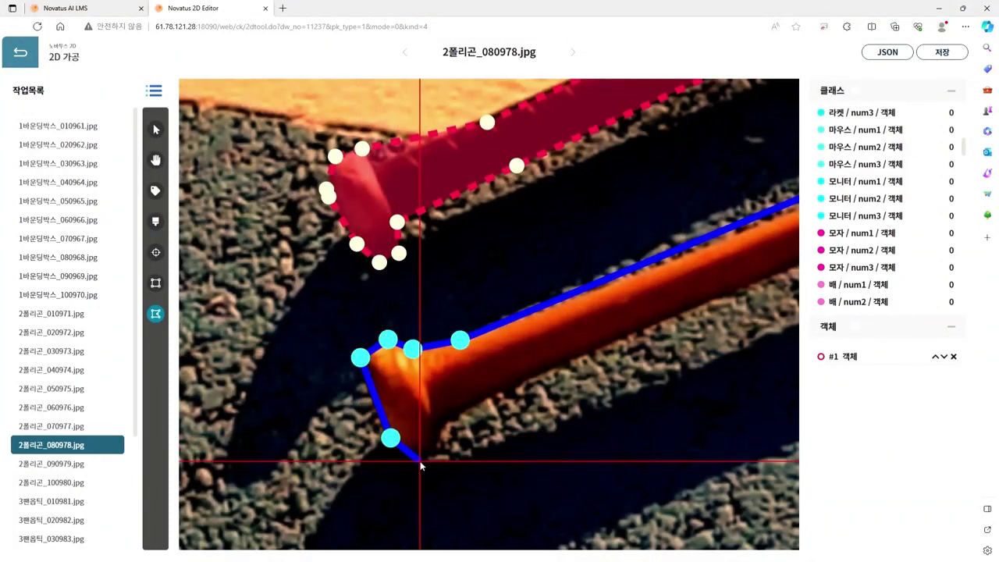
{"action": "left_click", "coordinate": [407, 455]}
{"action": "left_click", "coordinate": [439, 446]}
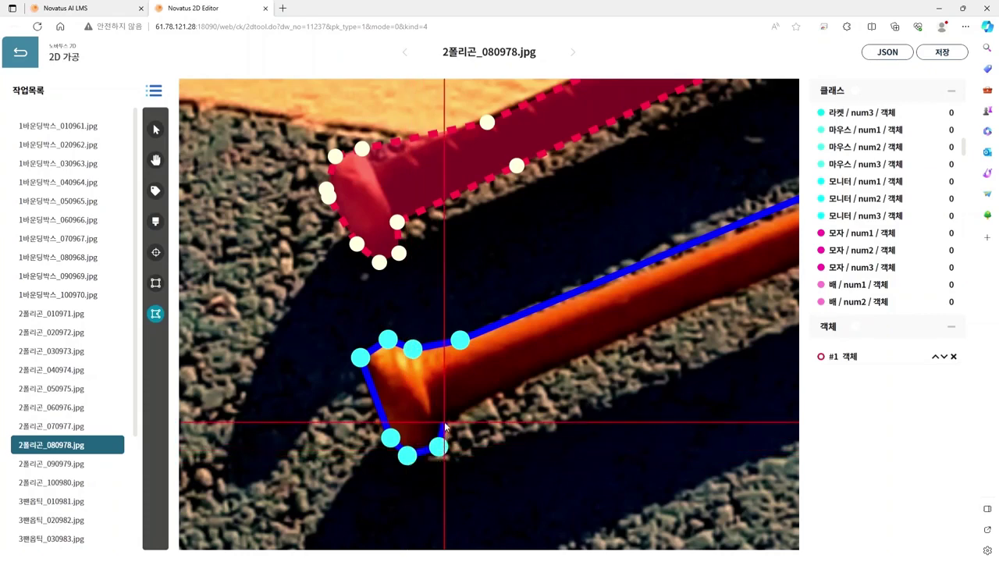
{"action": "left_click", "coordinate": [445, 425]}
{"action": "left_click", "coordinate": [480, 403]}
Step: Trace the lower edge to the rounded barrel end and close the shape as object #2
{"action": "scroll", "coordinate": [538, 387], "scroll_direction": "down", "scroll_amount": 1}
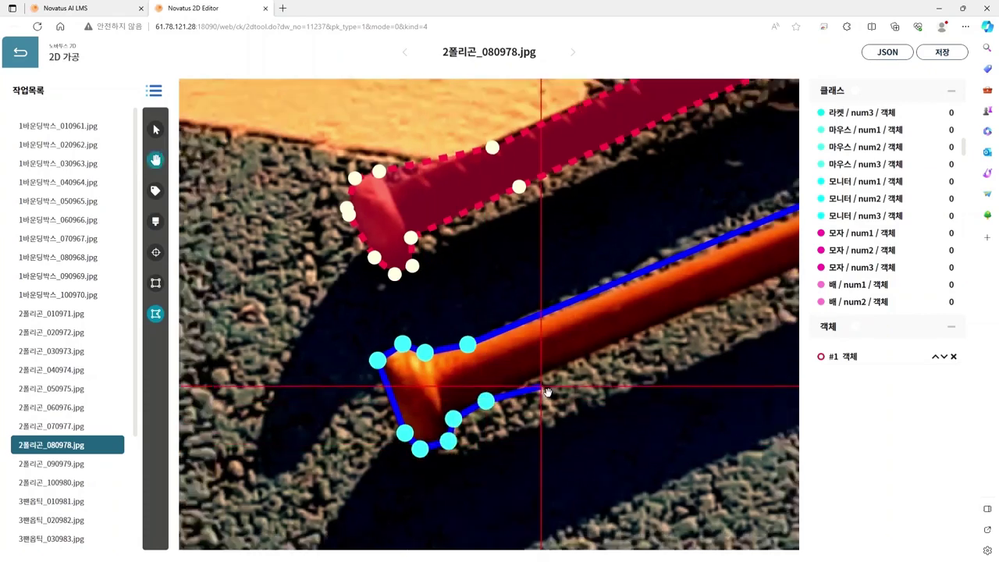
{"action": "scroll", "coordinate": [546, 392], "scroll_direction": "down", "scroll_amount": 2}
{"action": "left_click", "coordinate": [670, 323]}
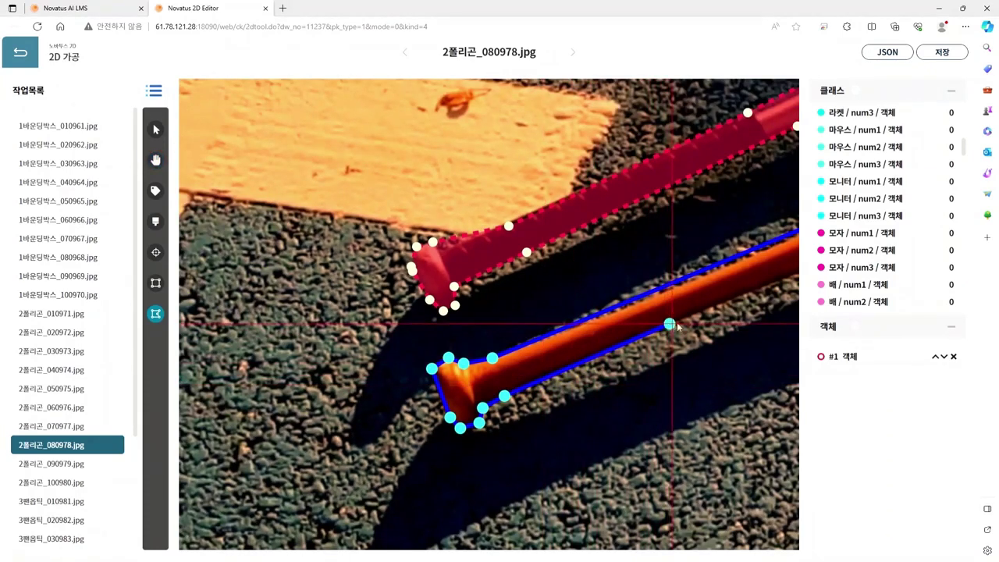
{"action": "left_click_drag", "start_coordinate": [676, 322], "coordinate": [390, 374]}
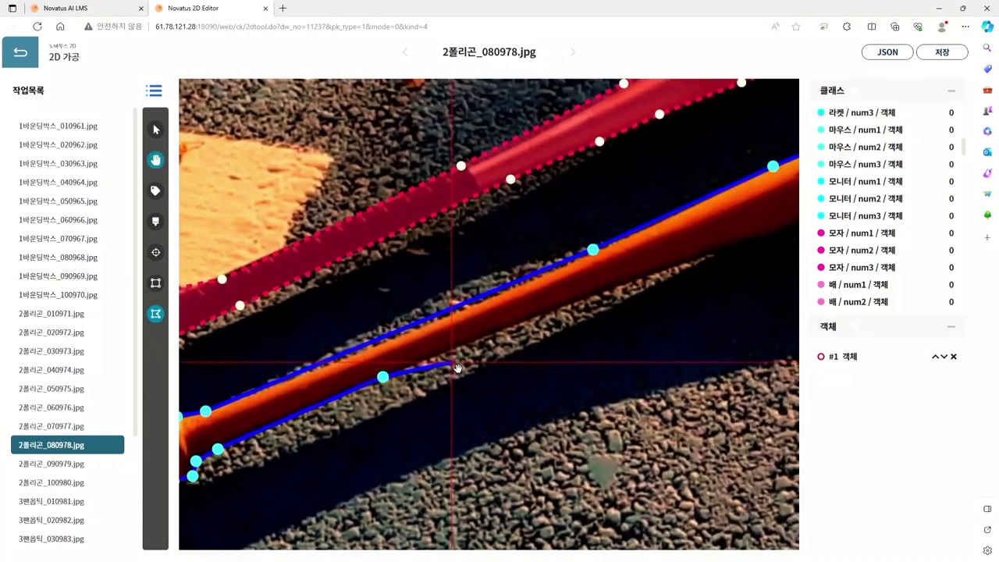
{"action": "left_click", "coordinate": [599, 295]}
{"action": "left_click_drag", "start_coordinate": [724, 276], "coordinate": [448, 382]}
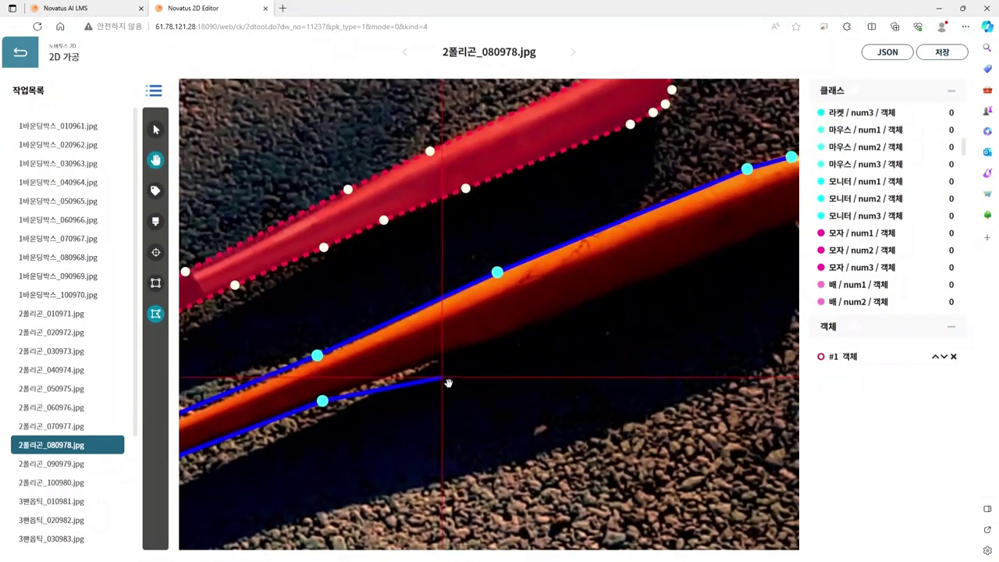
{"action": "left_click", "coordinate": [425, 364]}
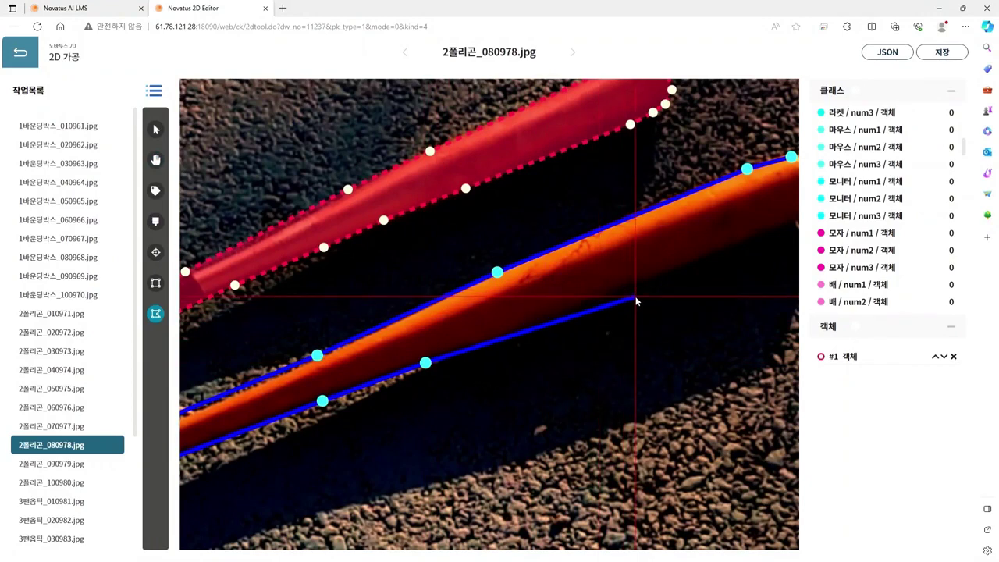
{"action": "left_click_drag", "start_coordinate": [637, 298], "coordinate": [403, 372]}
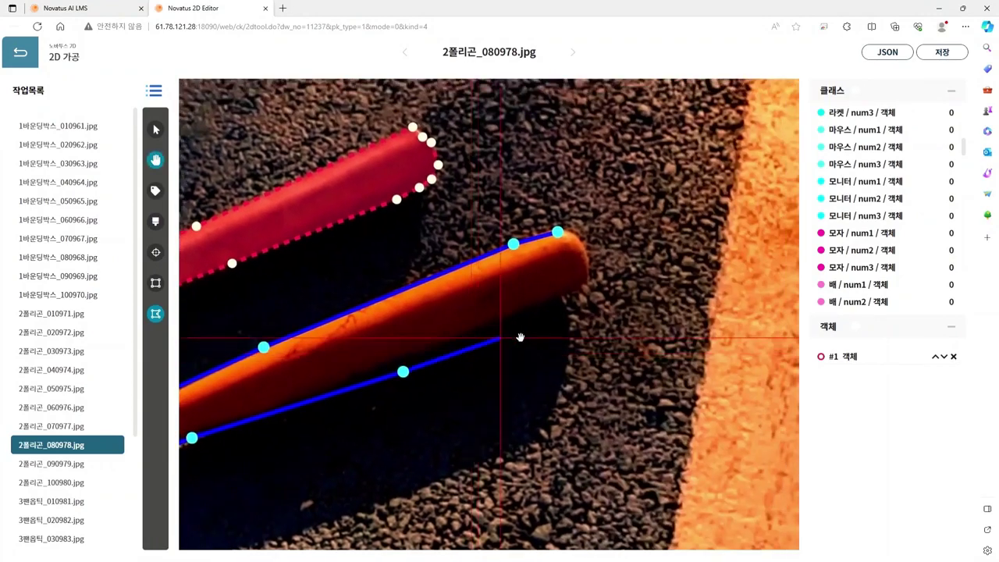
{"action": "left_click", "coordinate": [588, 286]}
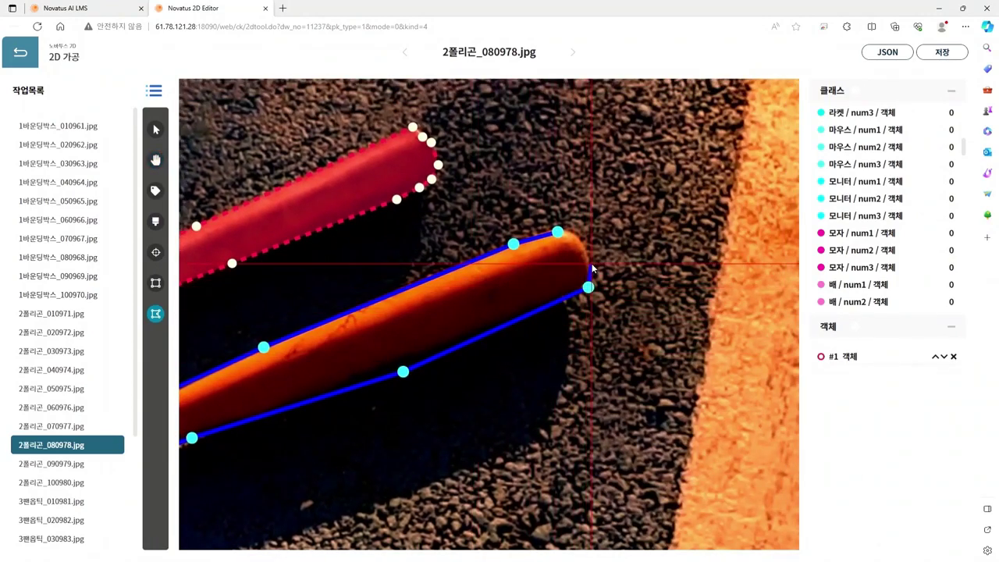
{"action": "left_click", "coordinate": [592, 263]}
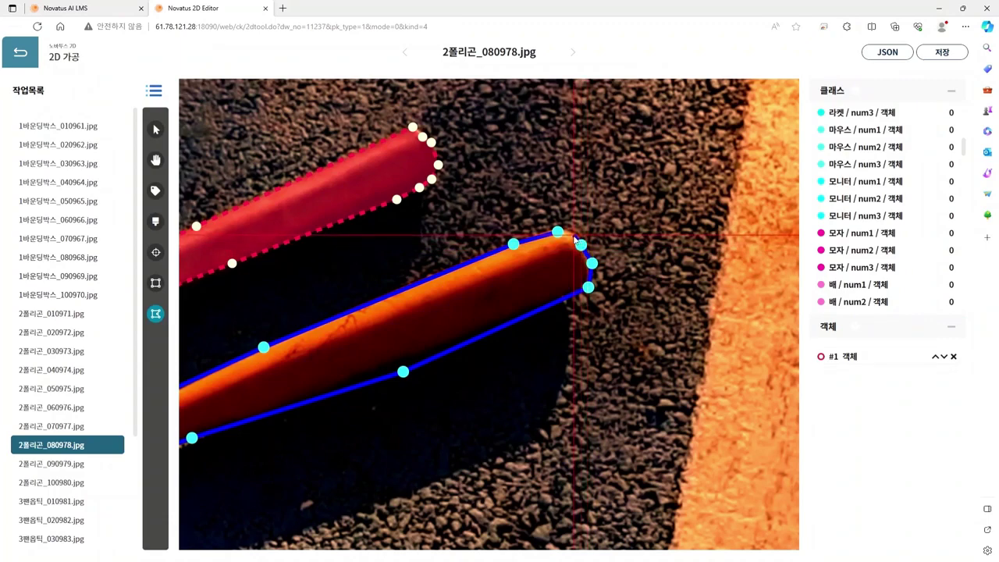
{"action": "double_click", "coordinate": [570, 234]}
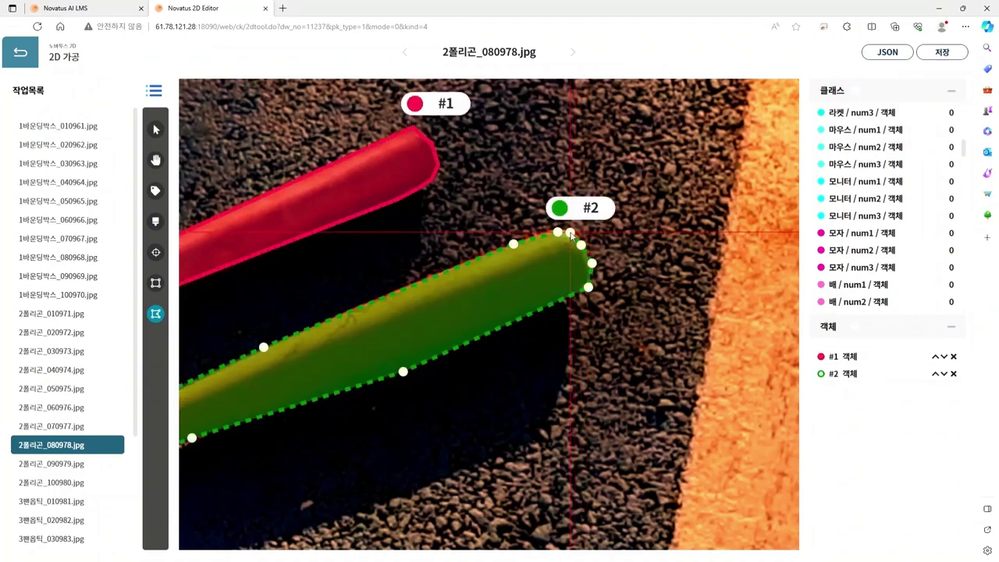
{"action": "scroll", "coordinate": [527, 299], "scroll_direction": "down", "scroll_amount": 3}
Step: Label the second bat's polygon as 야구배트 / num2
{"action": "key", "text": "h"}
{"action": "left_click_drag", "start_coordinate": [335, 448], "coordinate": [637, 338]}
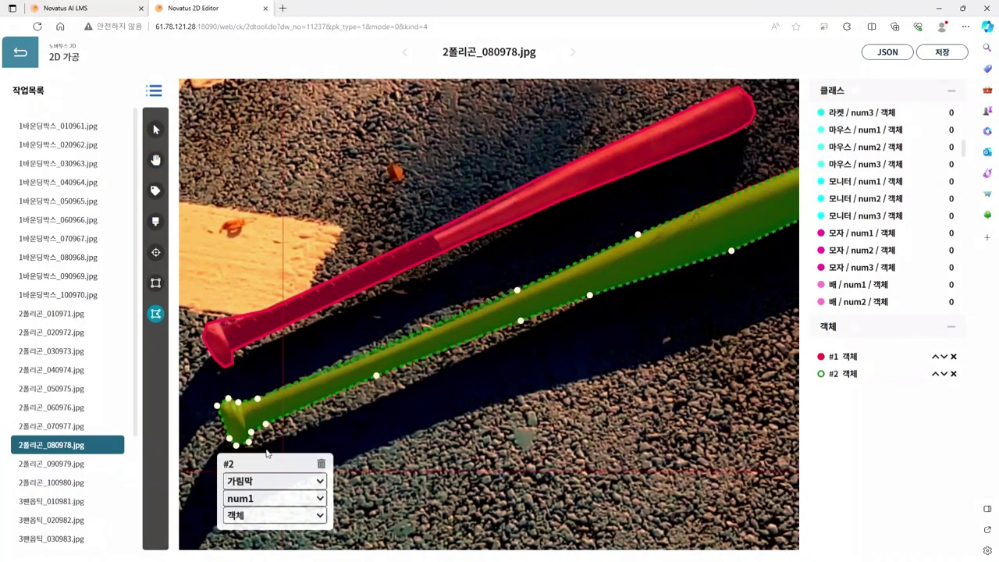
{"action": "key", "text": "1"}
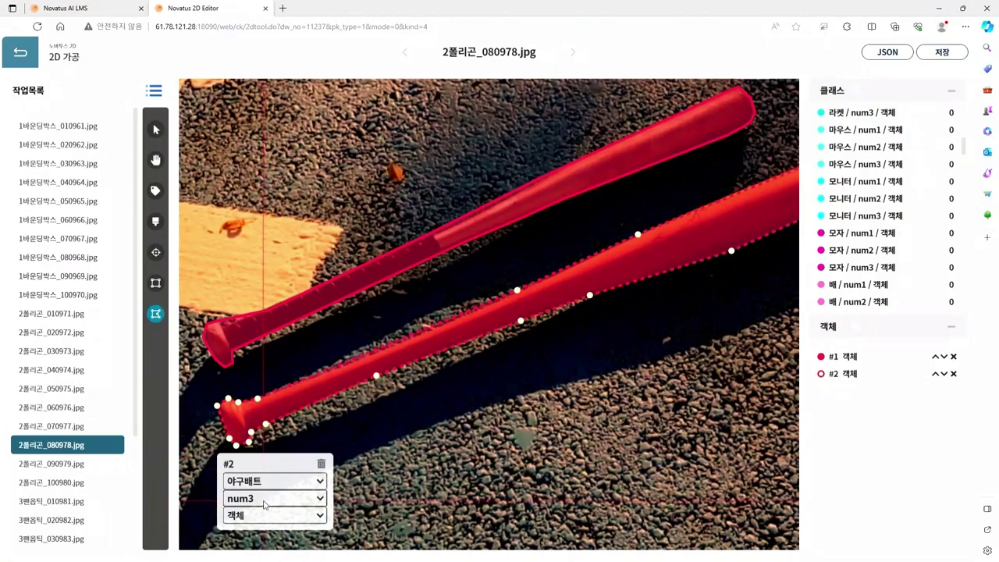
Step: Save the annotations for 2폴리곤_080978.jpg and dismiss the saved alert
{"action": "scroll", "coordinate": [458, 441], "scroll_direction": "down", "scroll_amount": 2}
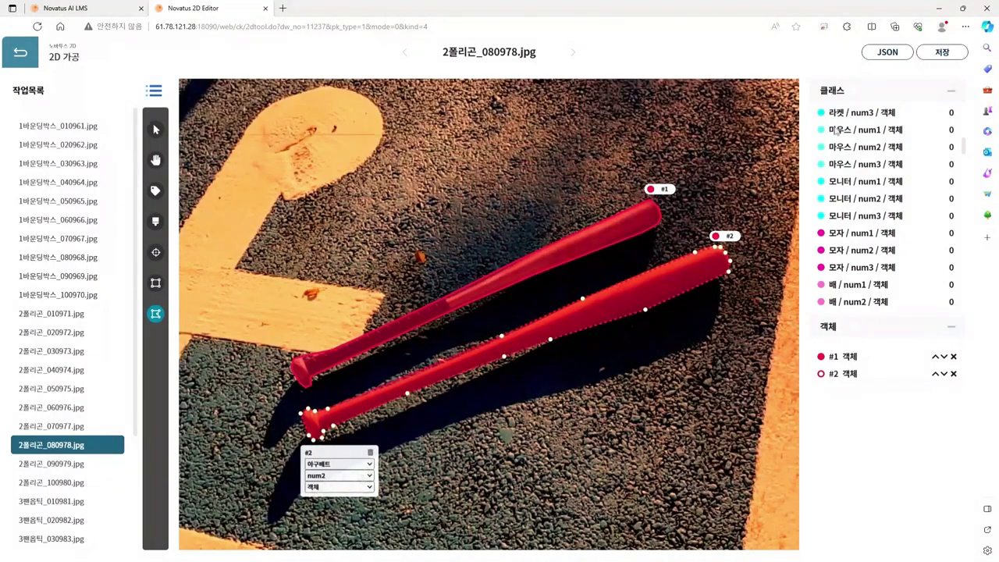
{"action": "left_click", "coordinate": [940, 52]}
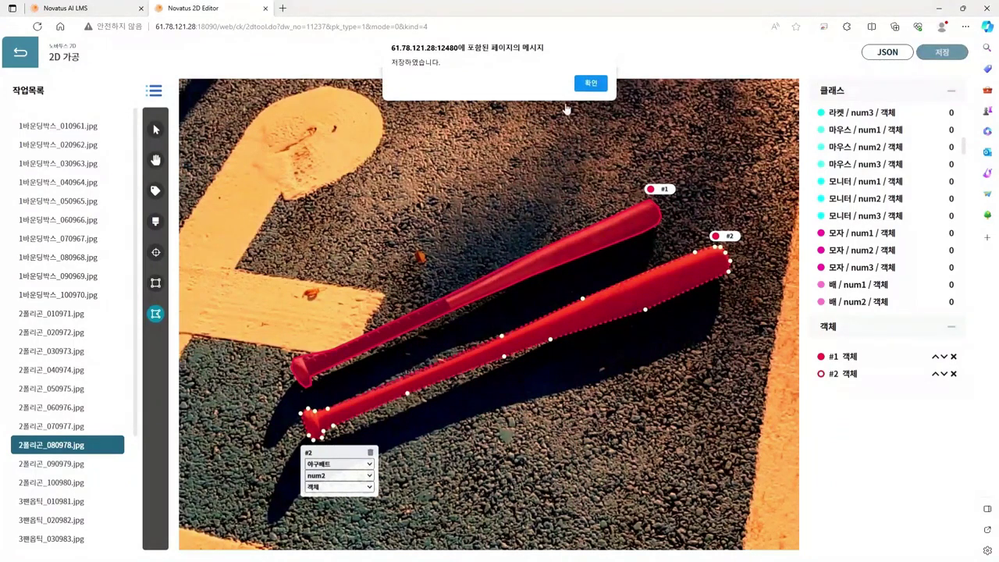
{"action": "left_click", "coordinate": [590, 84]}
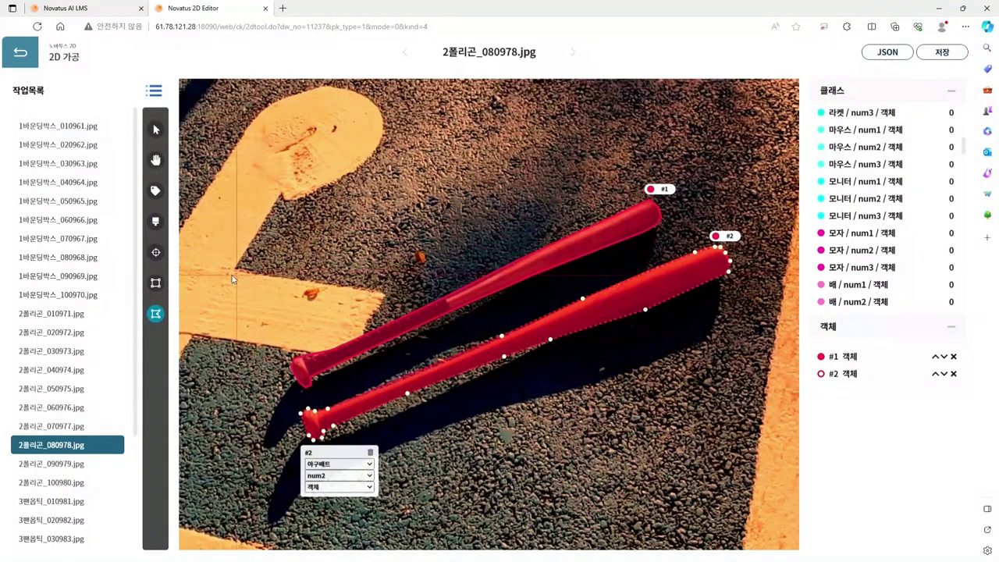
{"action": "scroll", "coordinate": [94, 375], "scroll_direction": "down", "scroll_amount": 3}
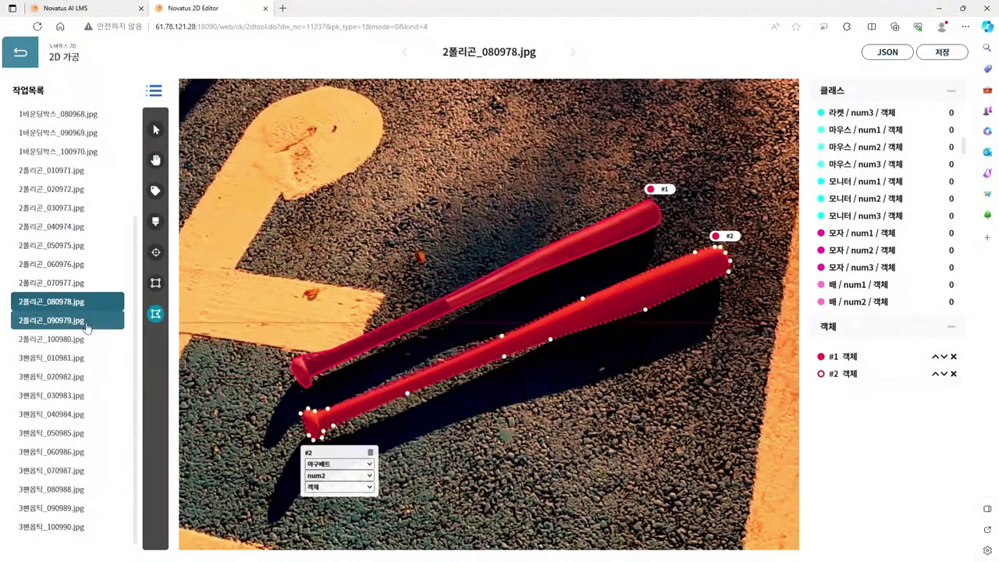
Step: Open 2폴리곤_090979.jpg and zoom in on the man's red cap
{"action": "left_click", "coordinate": [86, 326]}
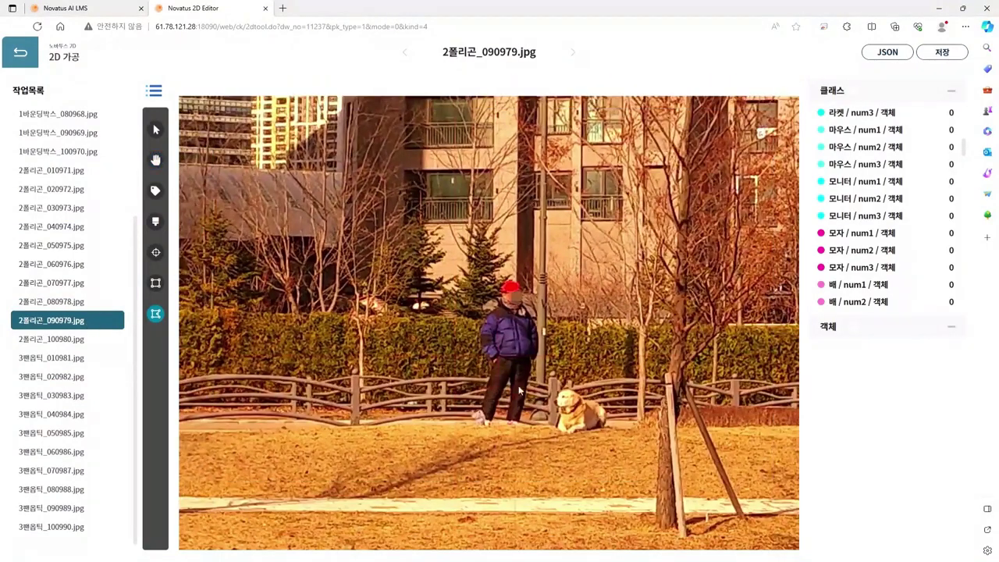
{"action": "scroll", "coordinate": [519, 390], "scroll_direction": "down", "scroll_amount": 3}
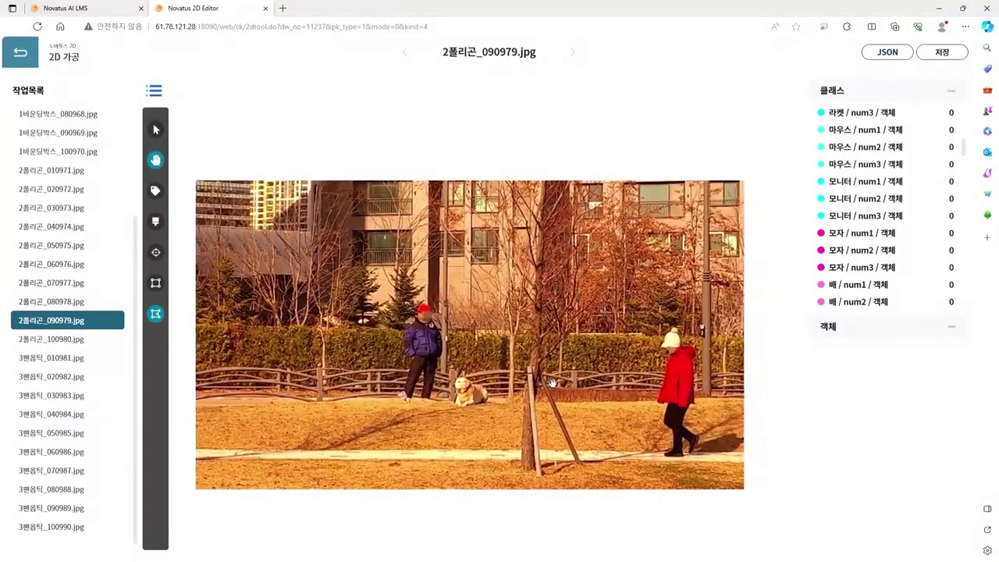
{"action": "scroll", "coordinate": [435, 405], "scroll_direction": "up", "scroll_amount": 5}
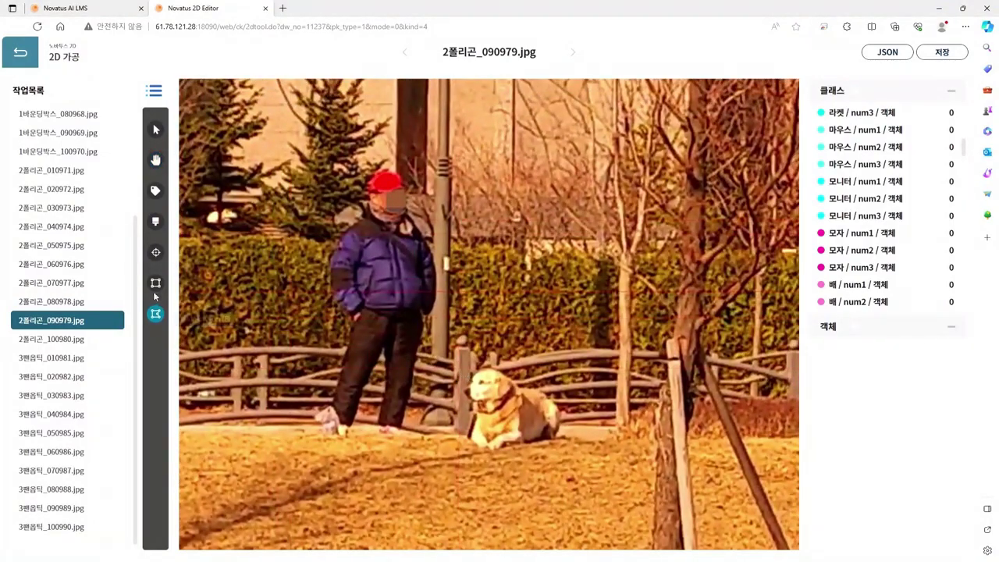
{"action": "scroll", "coordinate": [371, 189], "scroll_direction": "up", "scroll_amount": 4}
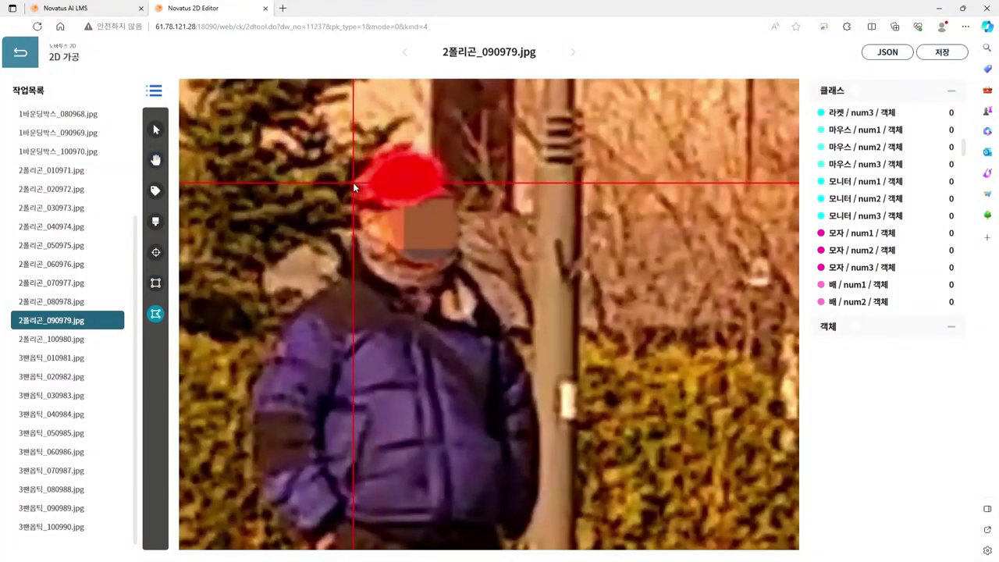
Step: Outline the red cap with a closed polygon as object #1
{"action": "left_click", "coordinate": [353, 182]}
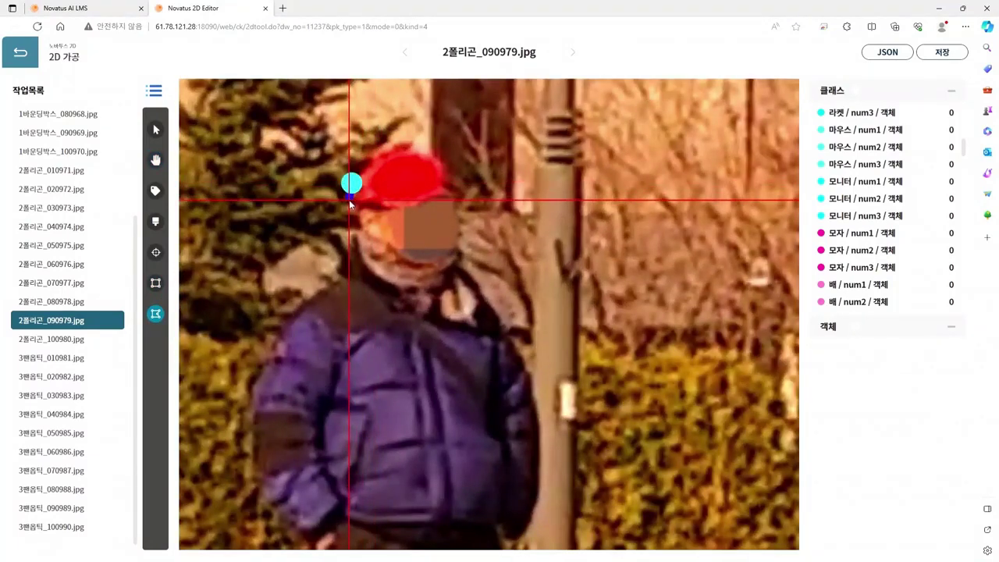
{"action": "left_click", "coordinate": [353, 201]}
{"action": "left_click", "coordinate": [380, 205]}
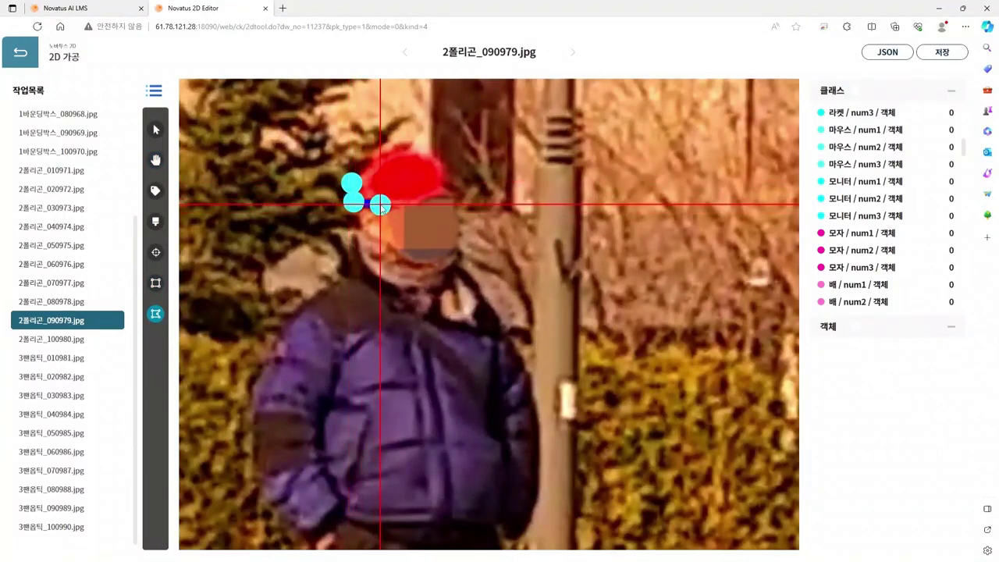
{"action": "left_click", "coordinate": [403, 209]}
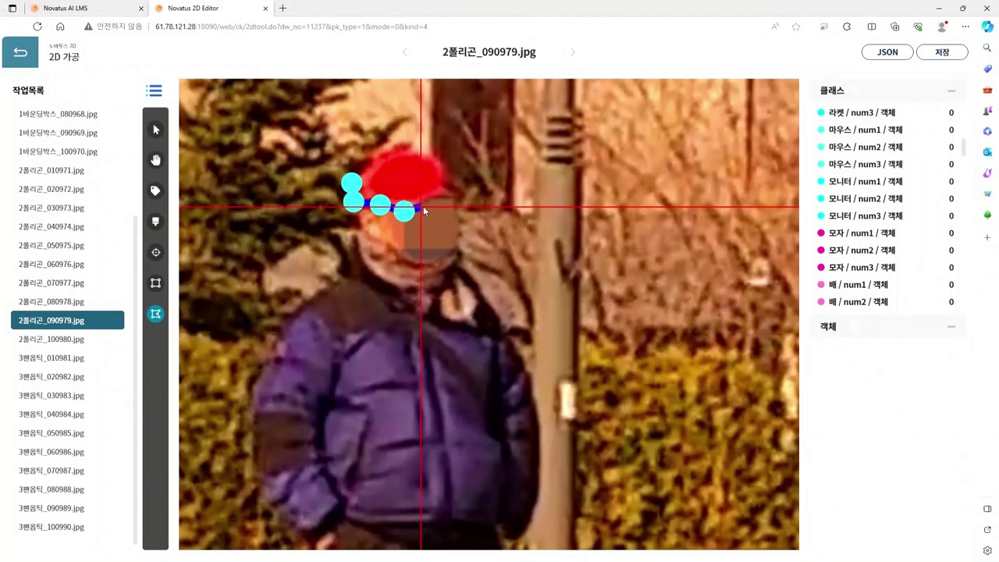
{"action": "left_click", "coordinate": [423, 203]}
{"action": "left_click", "coordinate": [453, 196]}
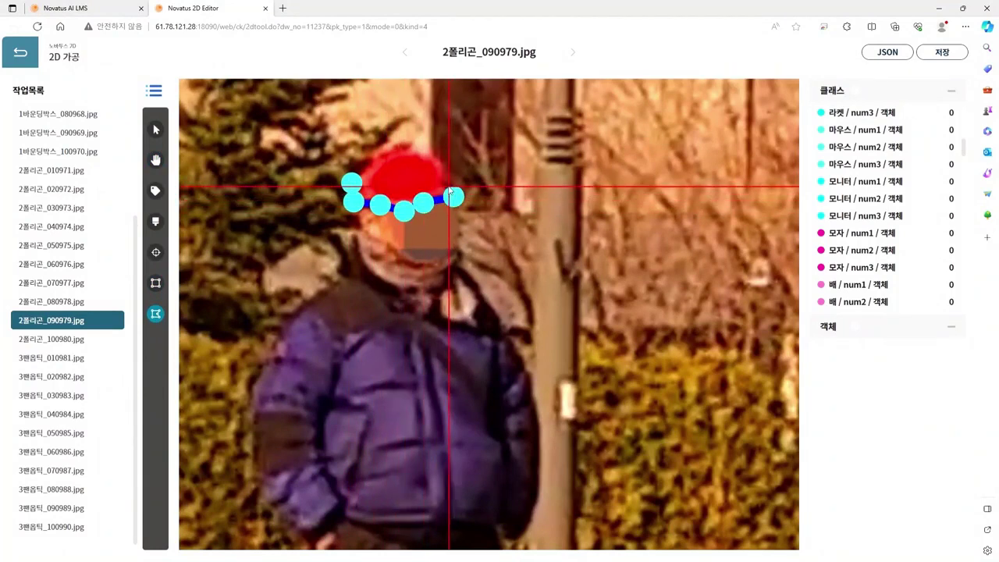
{"action": "left_click", "coordinate": [443, 180]}
{"action": "left_click", "coordinate": [441, 157]}
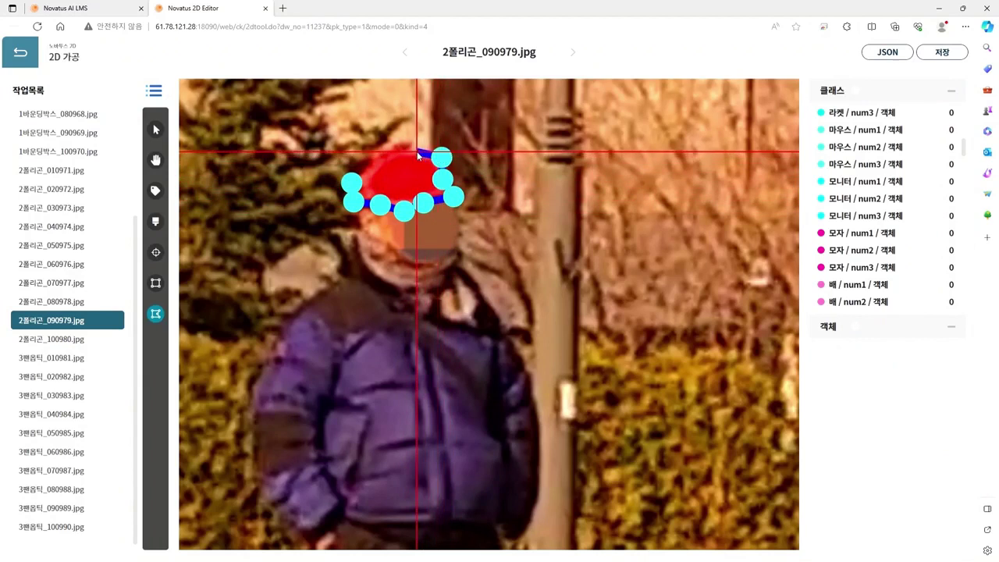
{"action": "left_click", "coordinate": [416, 151]}
{"action": "left_click", "coordinate": [390, 149]}
{"action": "left_click", "coordinate": [369, 164]}
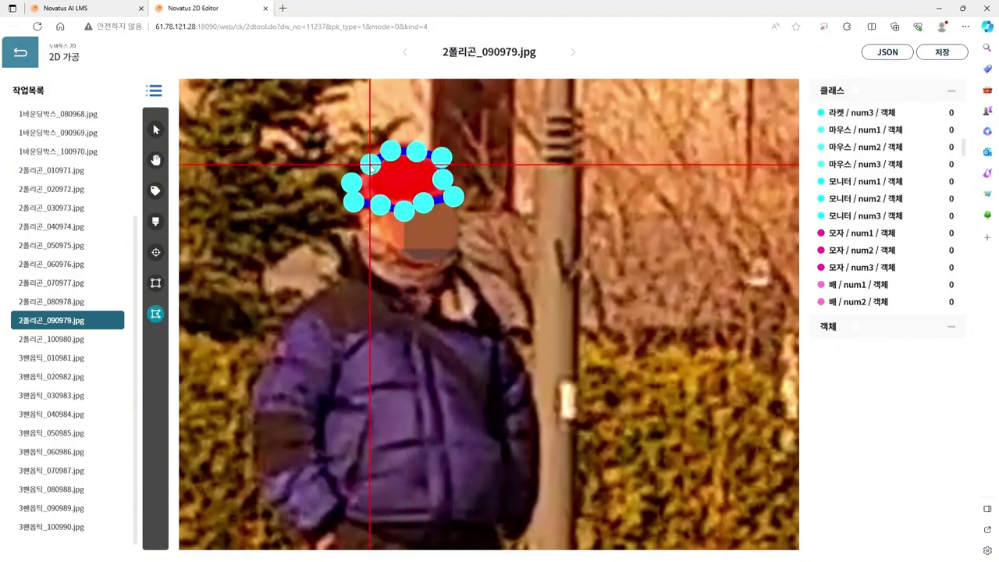
{"action": "left_click", "coordinate": [370, 164]}
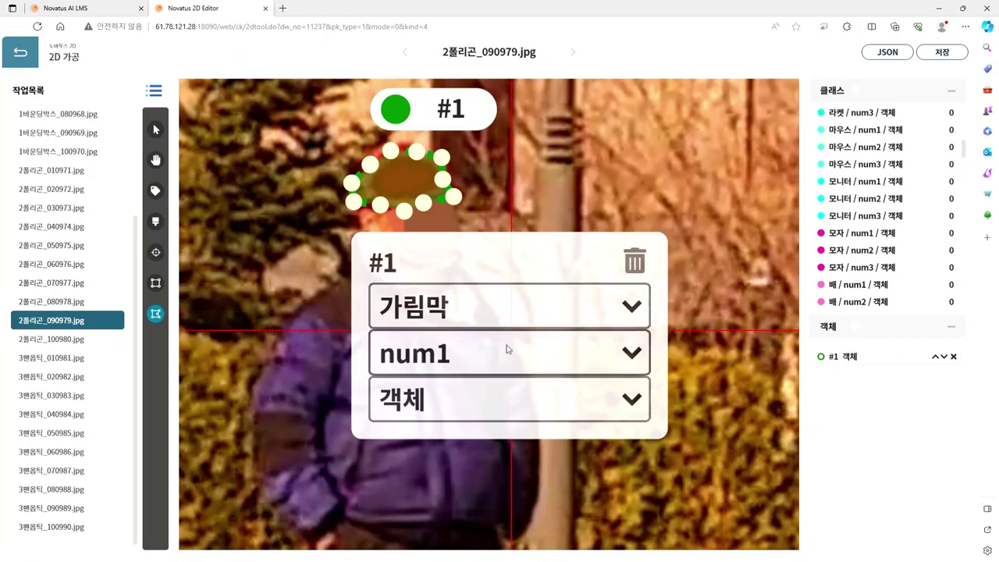
Step: Label object #1 as 모자 / num1, discarding an accidental extra polygon
{"action": "left_click", "coordinate": [451, 439]}
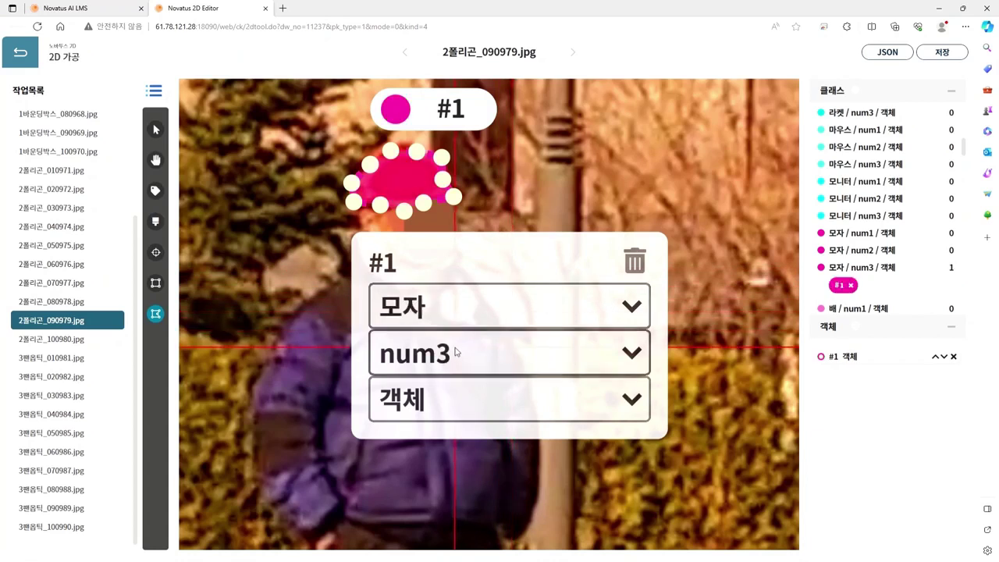
{"action": "left_click", "coordinate": [455, 348]}
{"action": "left_click", "coordinate": [444, 380]}
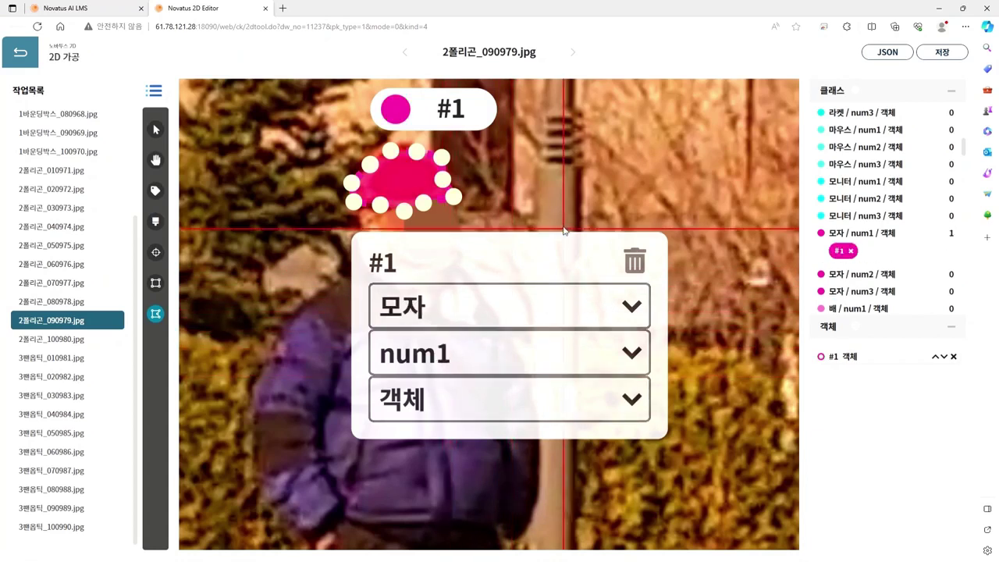
{"action": "left_click", "coordinate": [561, 217]}
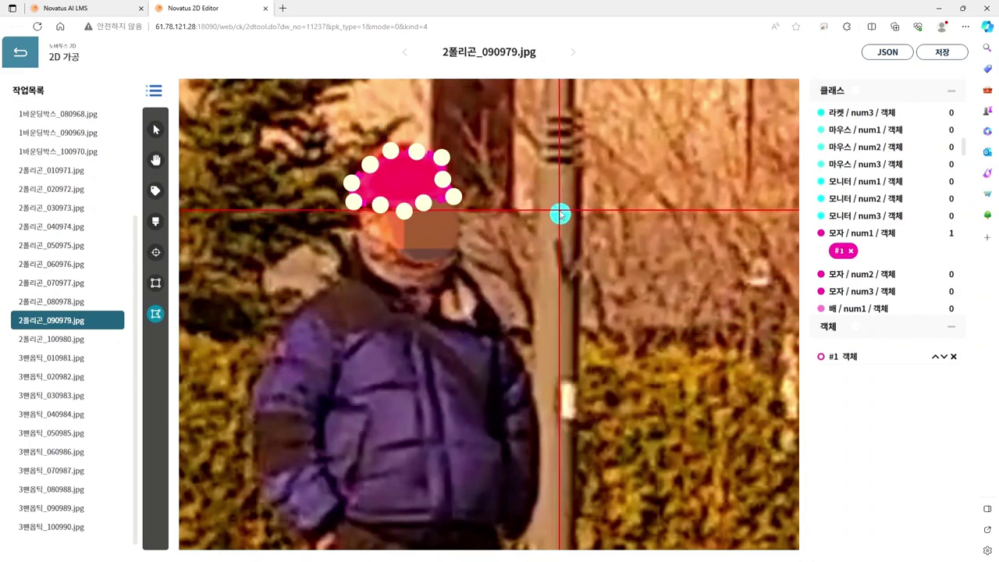
{"action": "left_click", "coordinate": [560, 213]}
{"action": "left_click", "coordinate": [582, 288]}
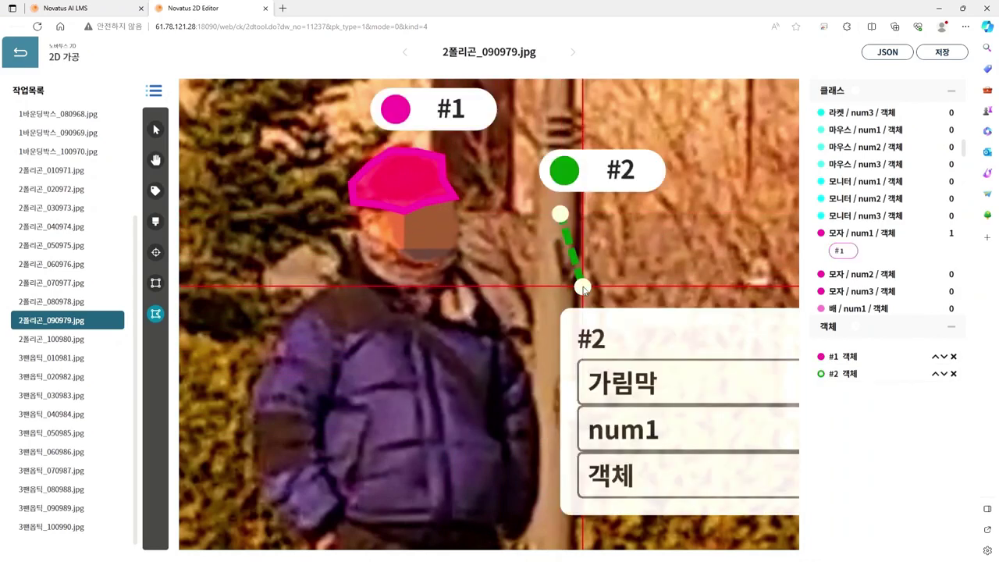
Step: Pan down and zoom out to show the whole person
{"action": "scroll", "coordinate": [520, 407], "scroll_direction": "down", "scroll_amount": 2}
{"action": "key", "text": "space"}
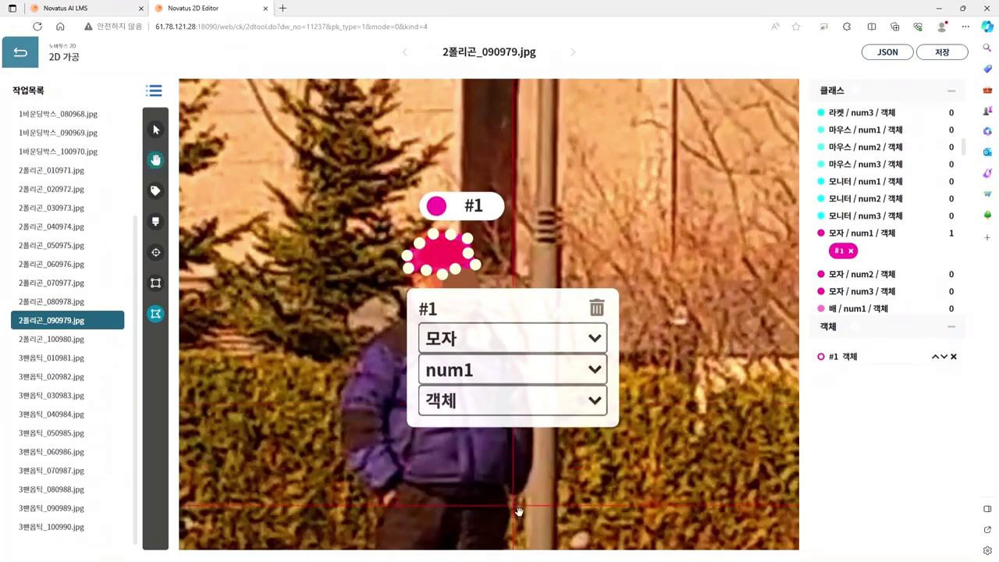
{"action": "left_click_drag", "start_coordinate": [519, 510], "coordinate": [576, 248]}
{"action": "scroll", "coordinate": [511, 356], "scroll_direction": "down", "scroll_amount": 2}
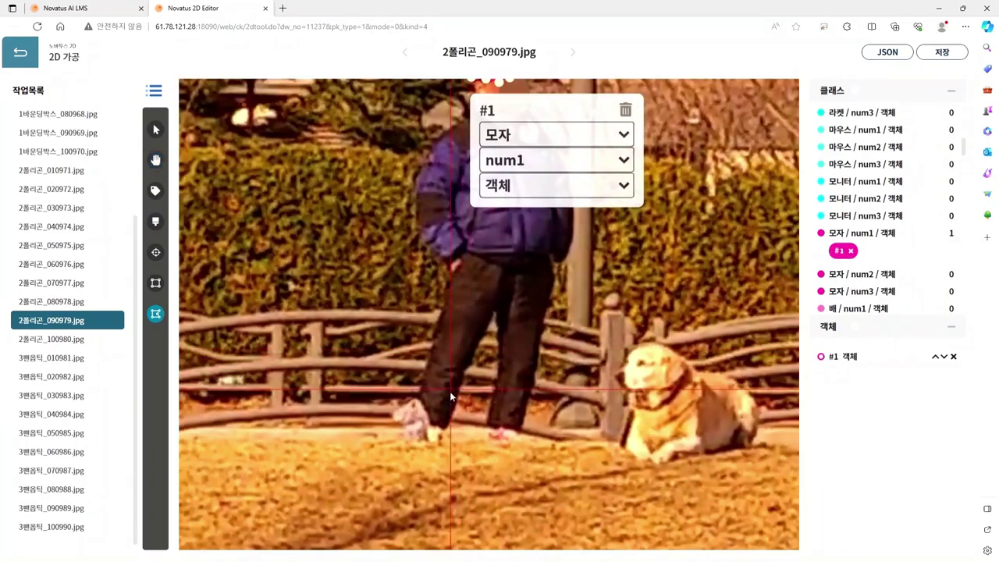
{"action": "scroll", "coordinate": [453, 395], "scroll_direction": "down", "scroll_amount": 2}
Step: Trace the man's outline from the left foot up over the hat and down the jacket's right edge
{"action": "left_click", "coordinate": [410, 423]}
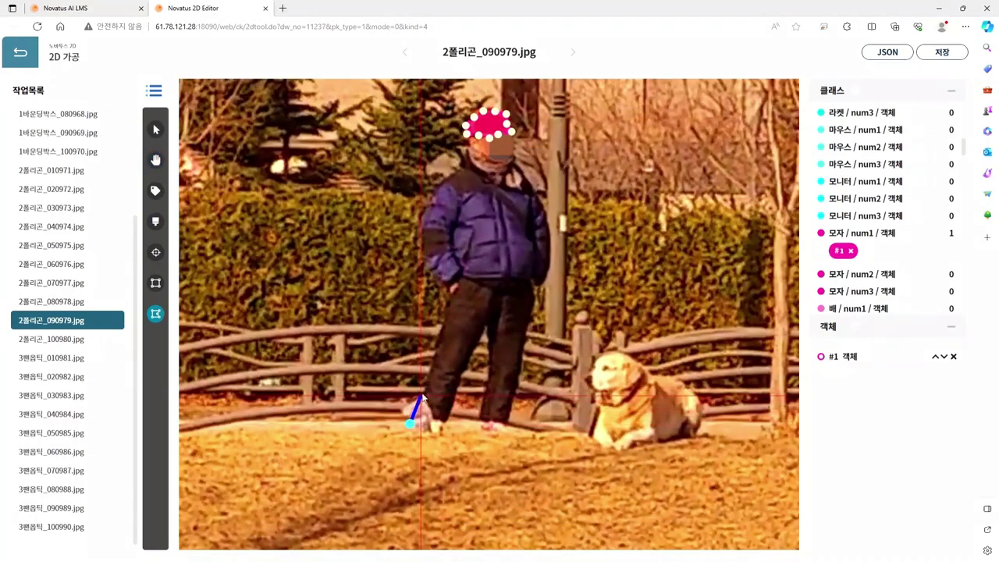
{"action": "left_click", "coordinate": [437, 345]}
{"action": "left_click", "coordinate": [442, 321]}
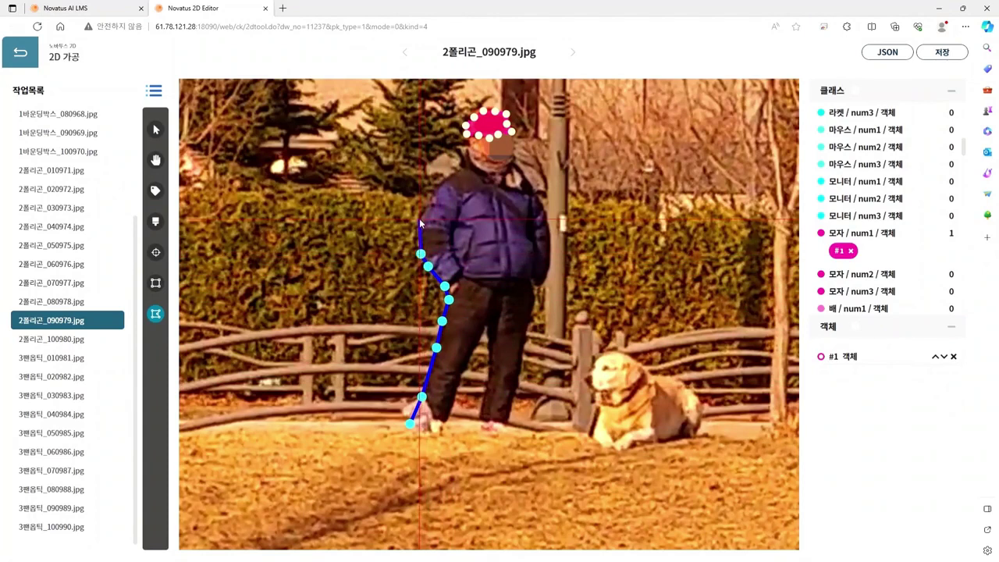
{"action": "left_click", "coordinate": [454, 178]}
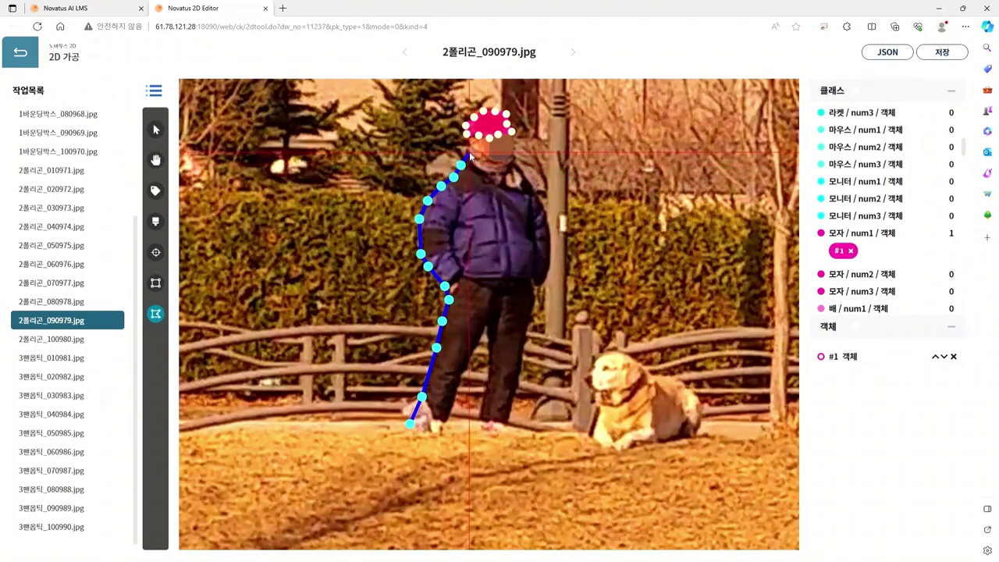
{"action": "left_click", "coordinate": [466, 149]}
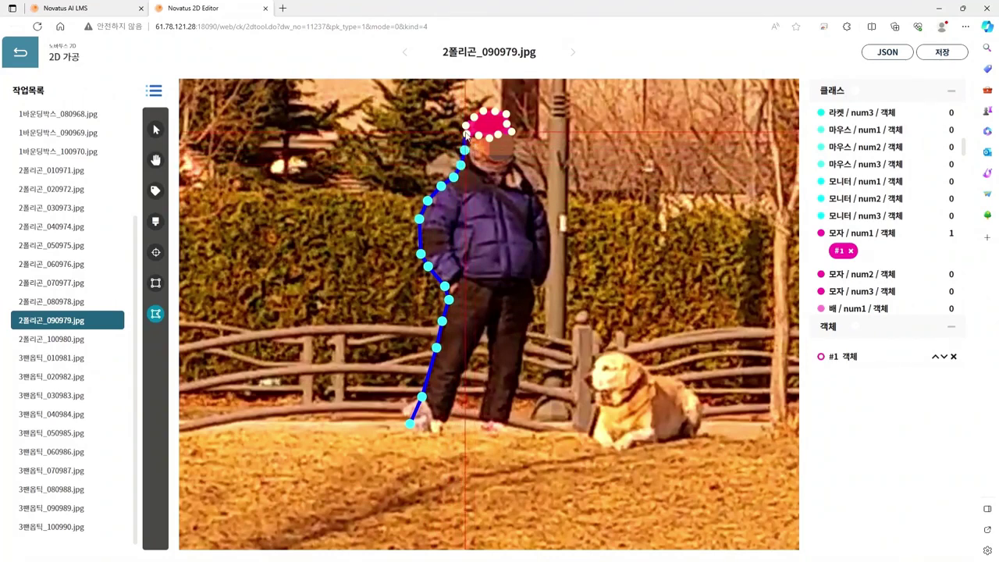
{"action": "left_click", "coordinate": [462, 130]}
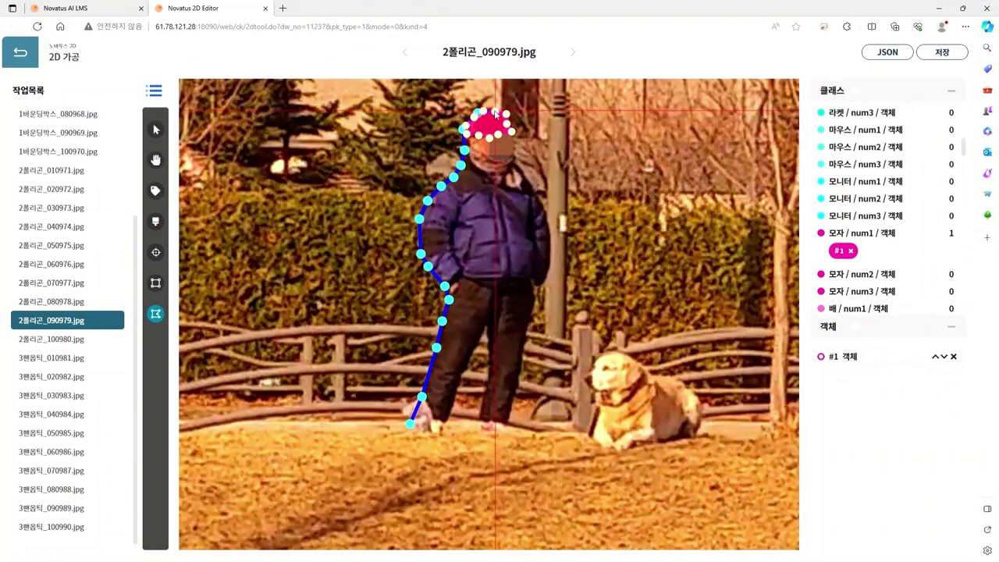
{"action": "left_click", "coordinate": [514, 147]}
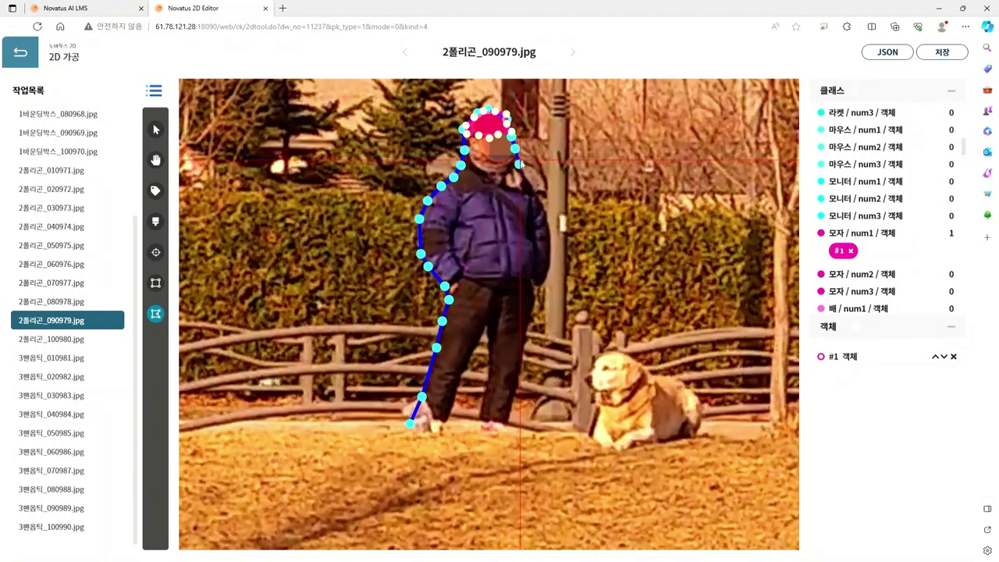
{"action": "left_click", "coordinate": [519, 164]}
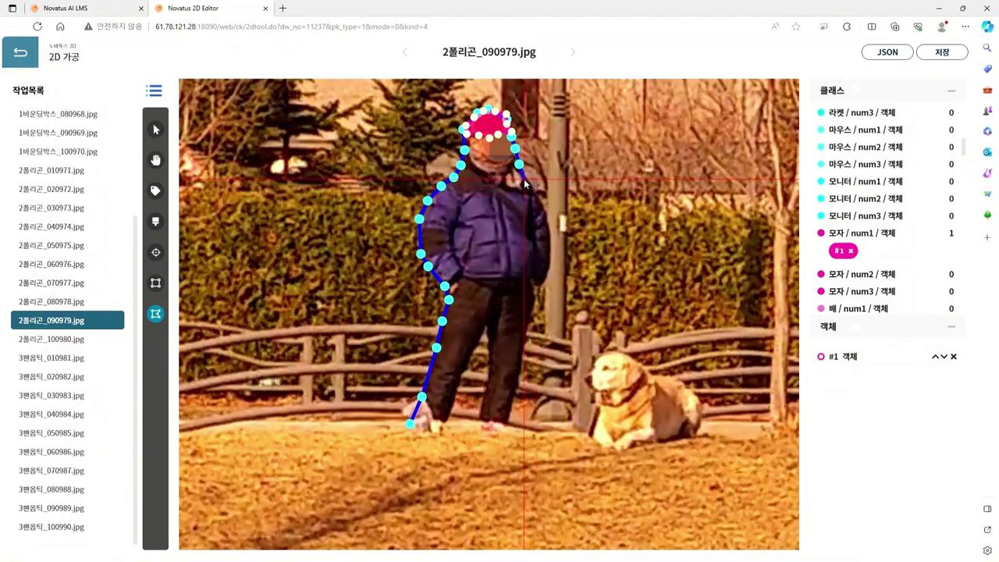
{"action": "left_click", "coordinate": [546, 206]}
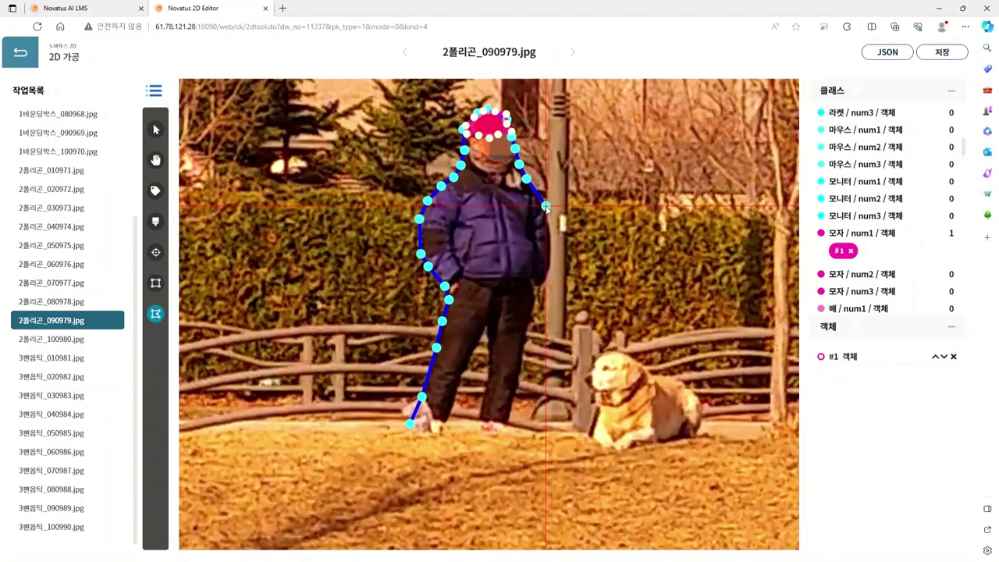
{"action": "left_click", "coordinate": [547, 230]}
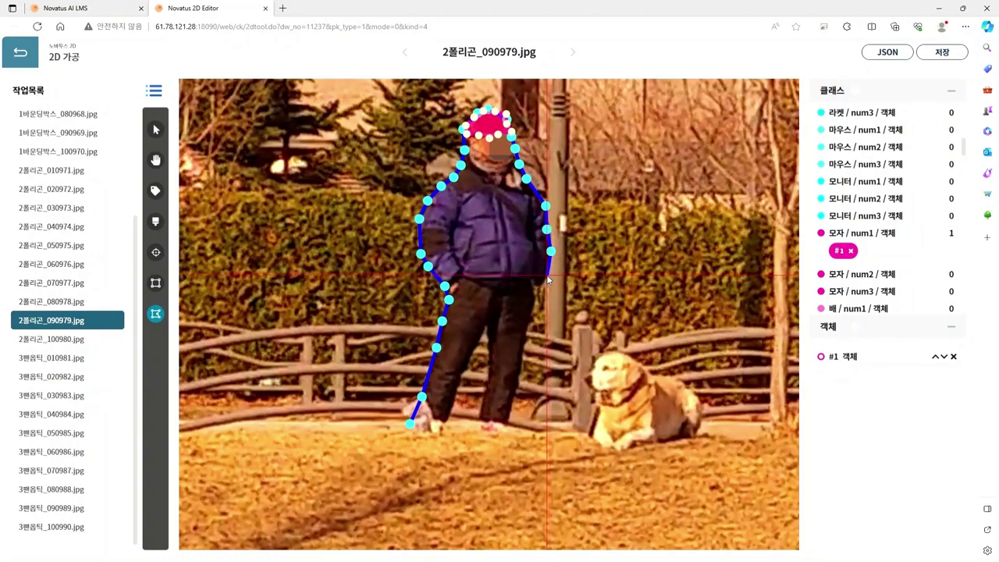
Step: Finish the outline around the right leg and between the legs, close it as #2, and label it 사람
{"action": "left_click", "coordinate": [546, 275]}
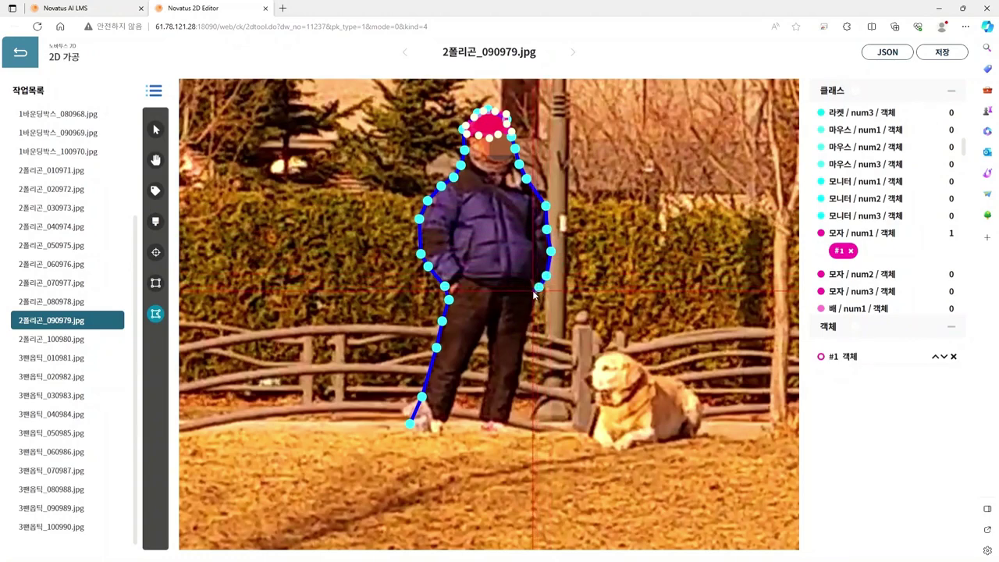
{"action": "left_click", "coordinate": [531, 320]}
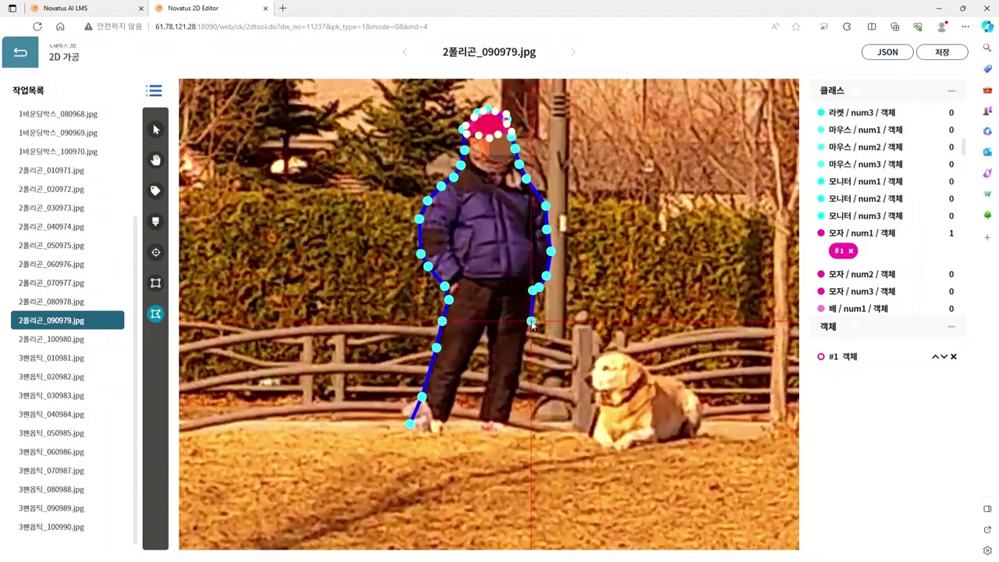
{"action": "left_click", "coordinate": [523, 343]}
{"action": "left_click", "coordinate": [520, 377]}
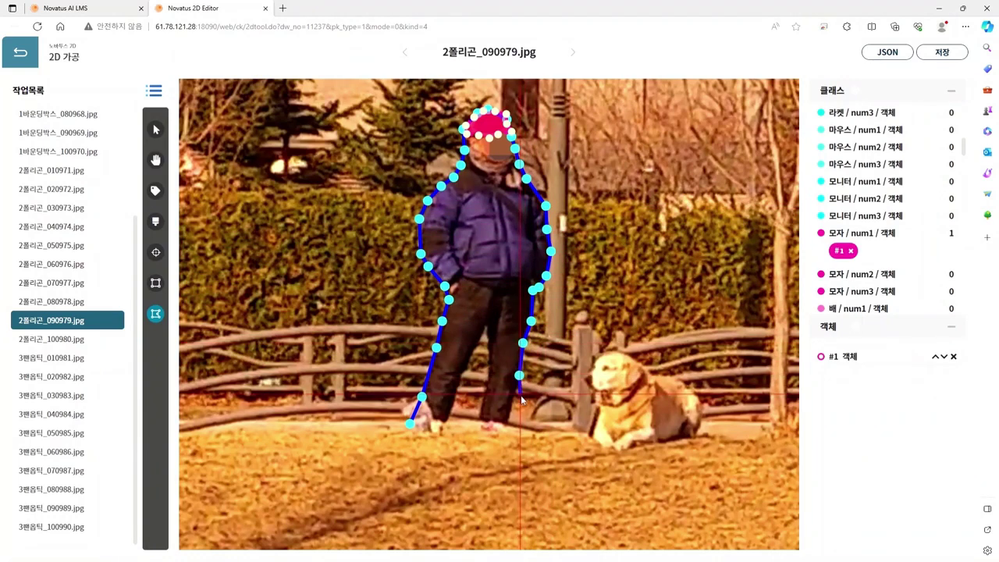
{"action": "left_click", "coordinate": [507, 419]}
{"action": "left_click", "coordinate": [512, 426]}
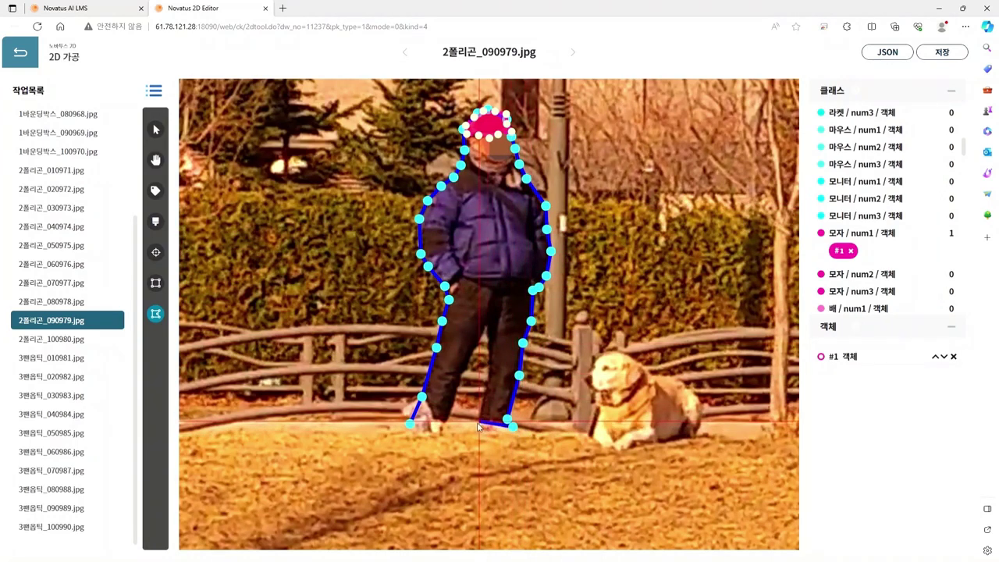
{"action": "left_click", "coordinate": [489, 376]}
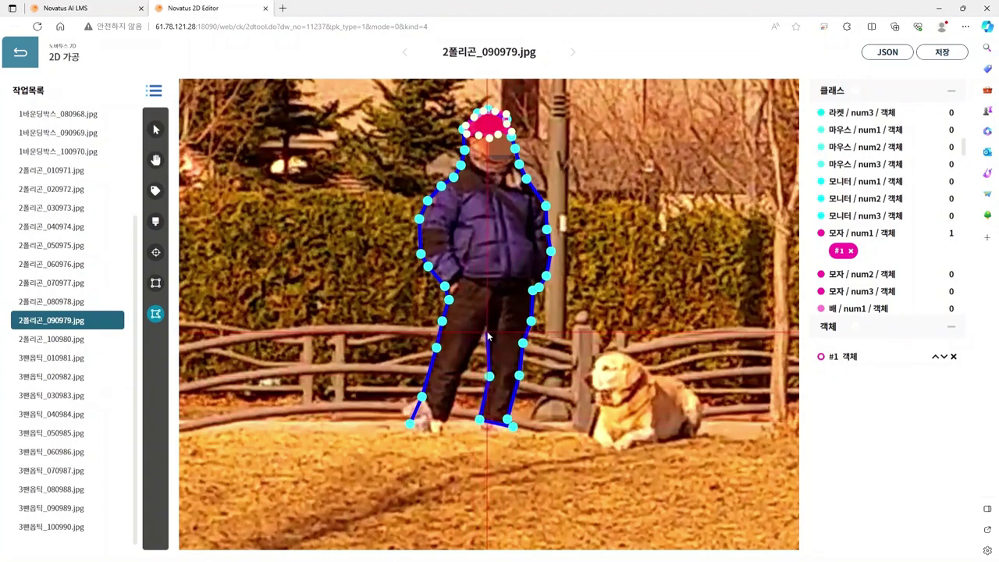
{"action": "left_click", "coordinate": [487, 331]}
{"action": "left_click", "coordinate": [459, 375]}
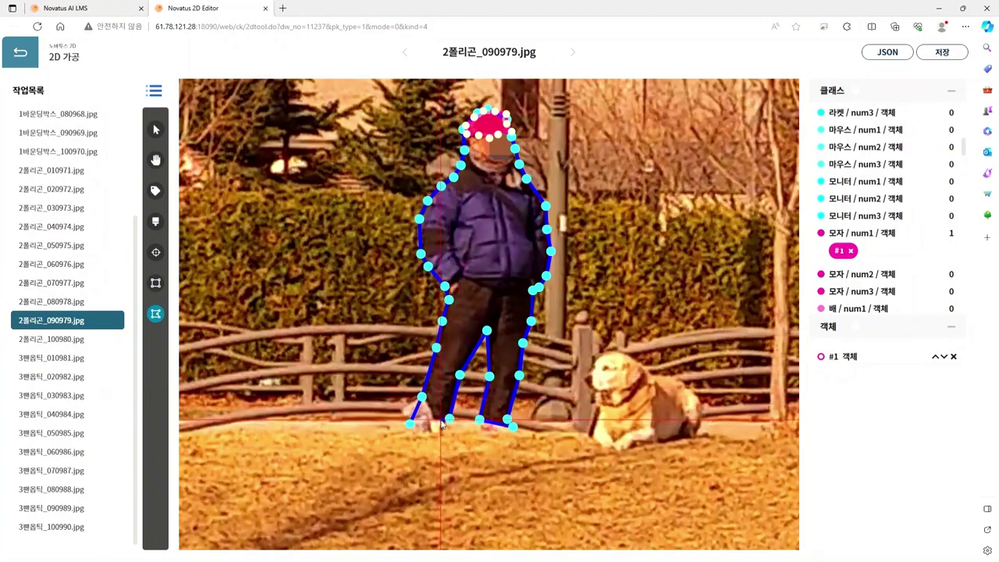
{"action": "left_click", "coordinate": [429, 424]}
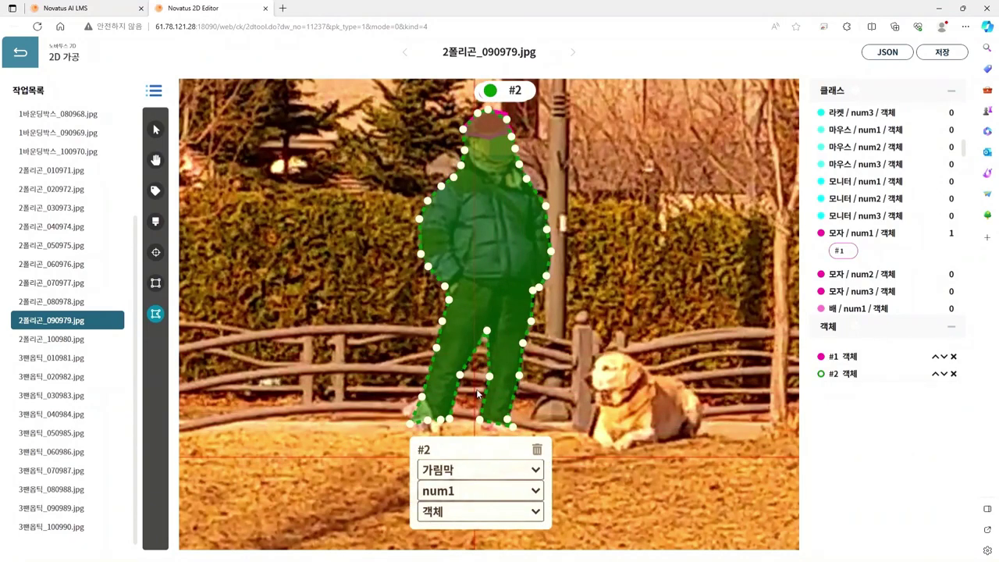
{"action": "left_click", "coordinate": [468, 442]}
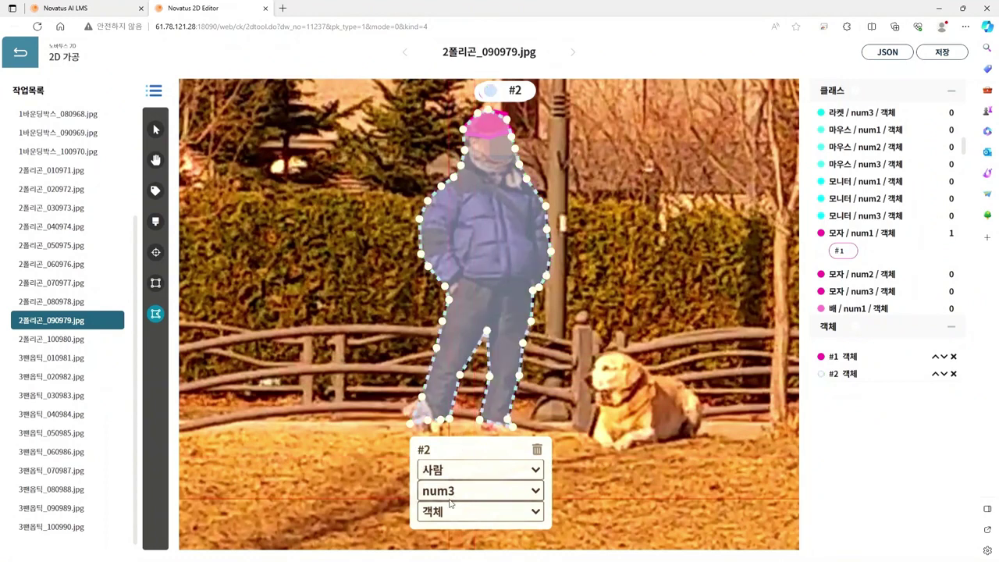
Step: Discard the stray polygon start and pan the image to centre the dog
{"action": "left_click", "coordinate": [576, 450]}
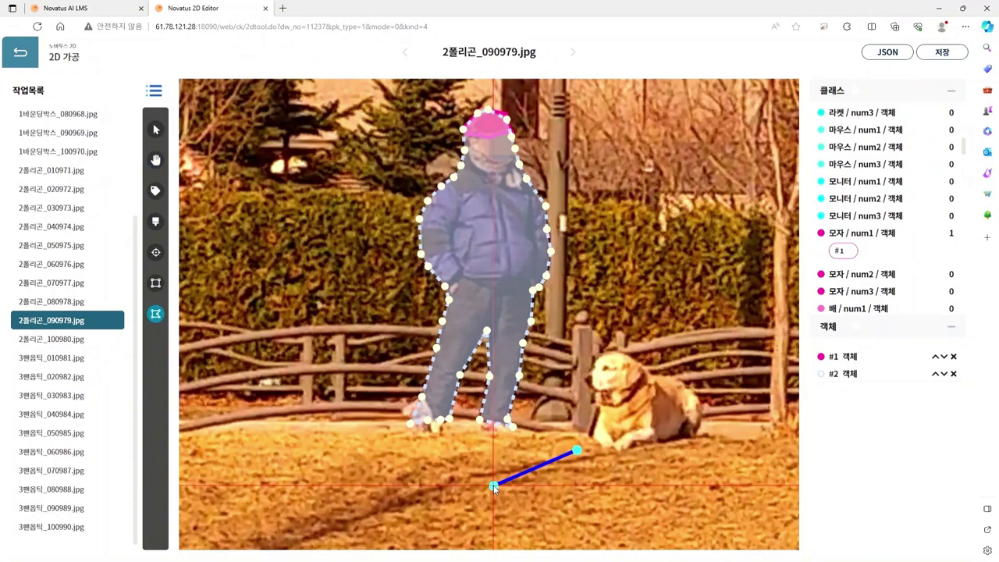
{"action": "key", "text": "Escape"}
{"action": "key", "text": "space"}
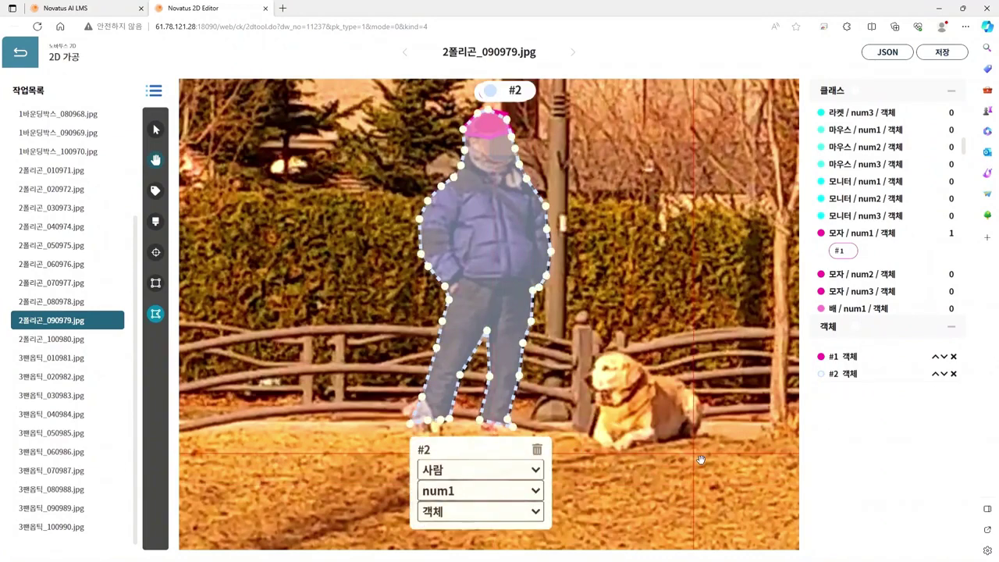
{"action": "left_click_drag", "start_coordinate": [697, 462], "coordinate": [547, 442]}
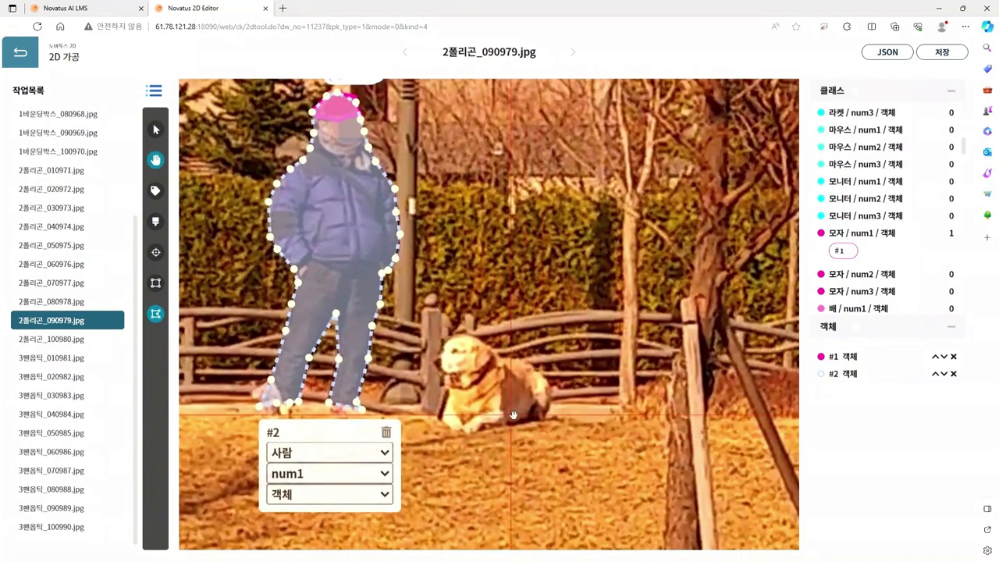
Step: Outline the dog from its head along the back and down its rear
{"action": "left_click", "coordinate": [431, 358]}
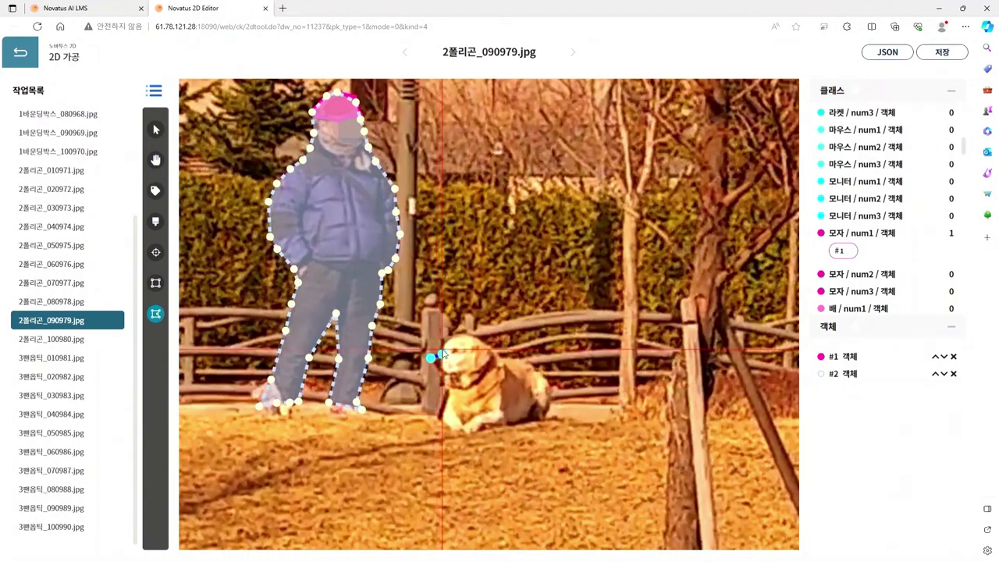
{"action": "left_click", "coordinate": [441, 354]}
{"action": "left_click", "coordinate": [445, 338]}
{"action": "left_click", "coordinate": [461, 332]}
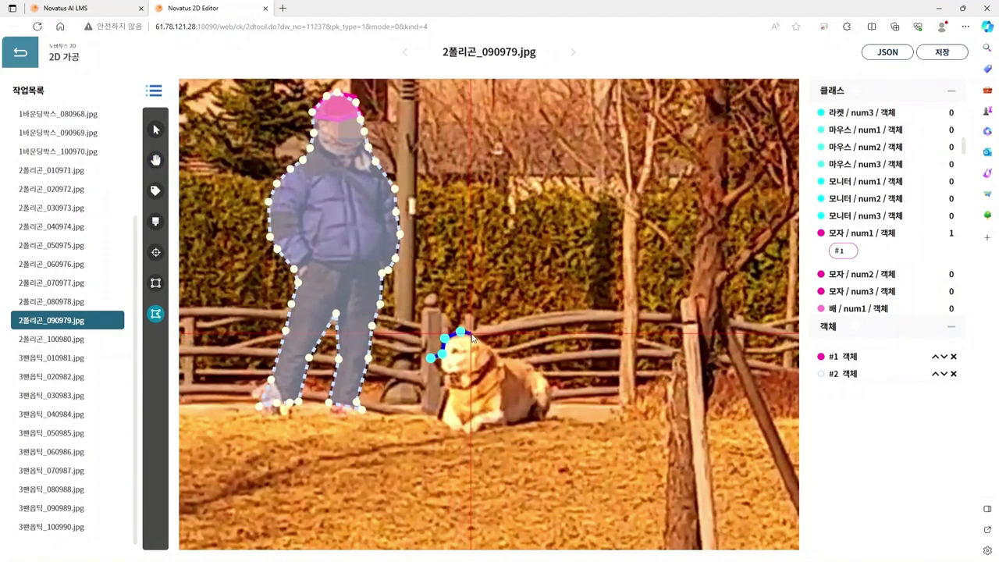
{"action": "left_click", "coordinate": [474, 337]}
{"action": "left_click", "coordinate": [487, 345]}
{"action": "left_click", "coordinate": [496, 351]}
{"action": "left_click", "coordinate": [512, 355]}
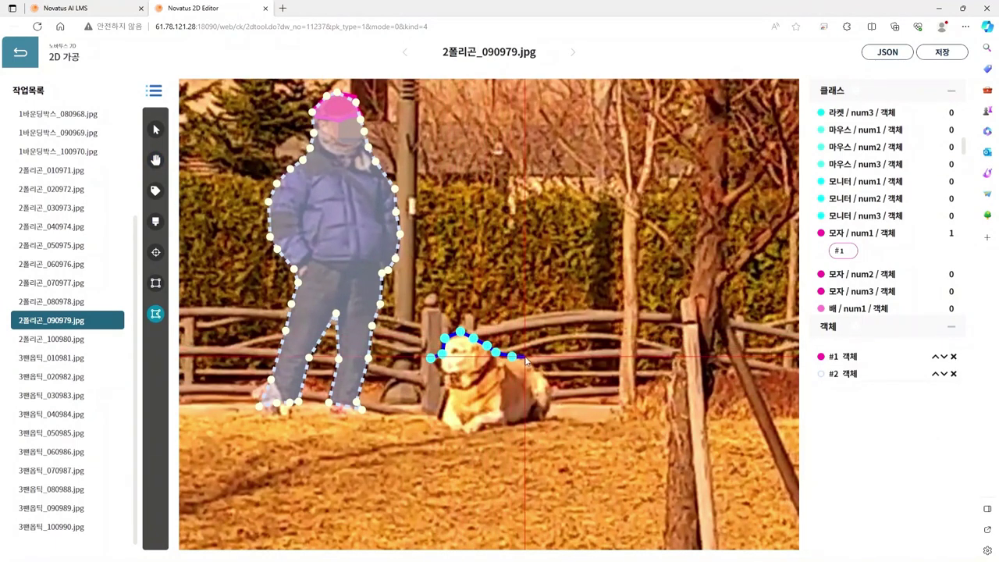
{"action": "left_click", "coordinate": [528, 357]}
{"action": "left_click", "coordinate": [537, 375]}
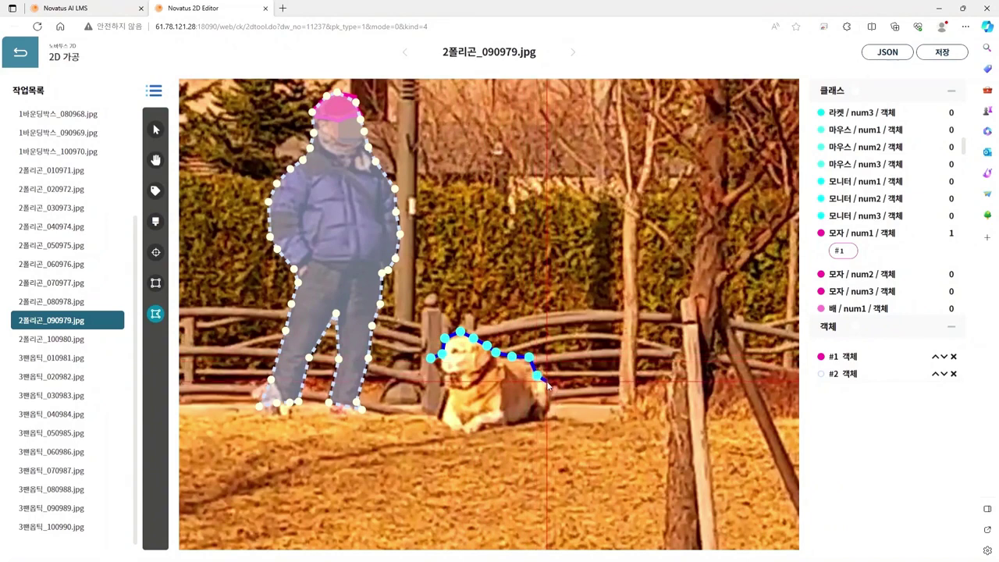
{"action": "left_click", "coordinate": [549, 385]}
{"action": "left_click", "coordinate": [549, 393]}
Step: Continue along the dog's underside and left edge, closing the outline as polygon #3
{"action": "left_click", "coordinate": [550, 401]}
{"action": "left_click", "coordinate": [549, 411]}
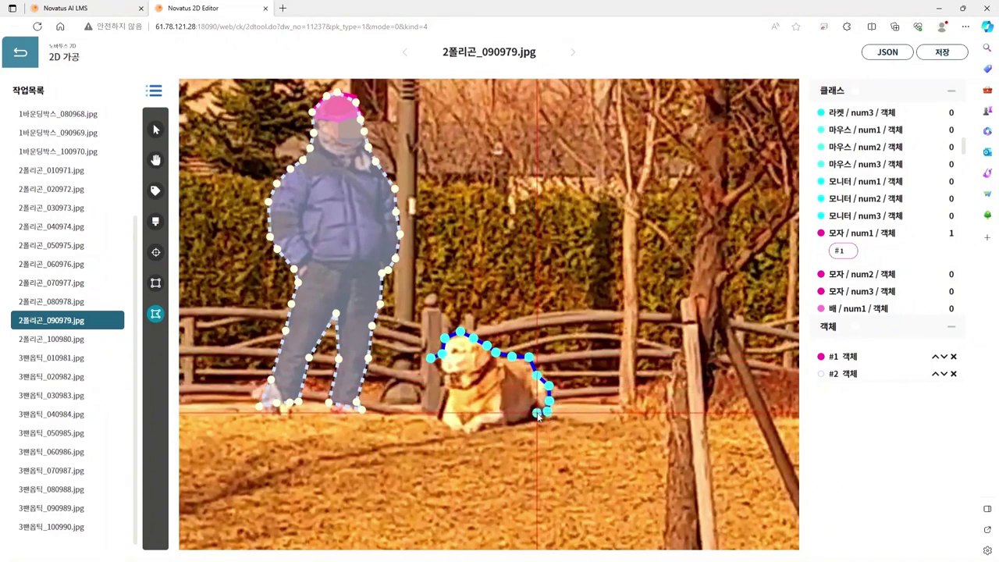
{"action": "left_click", "coordinate": [538, 413]}
{"action": "left_click", "coordinate": [506, 422]}
{"action": "left_click", "coordinate": [480, 427]}
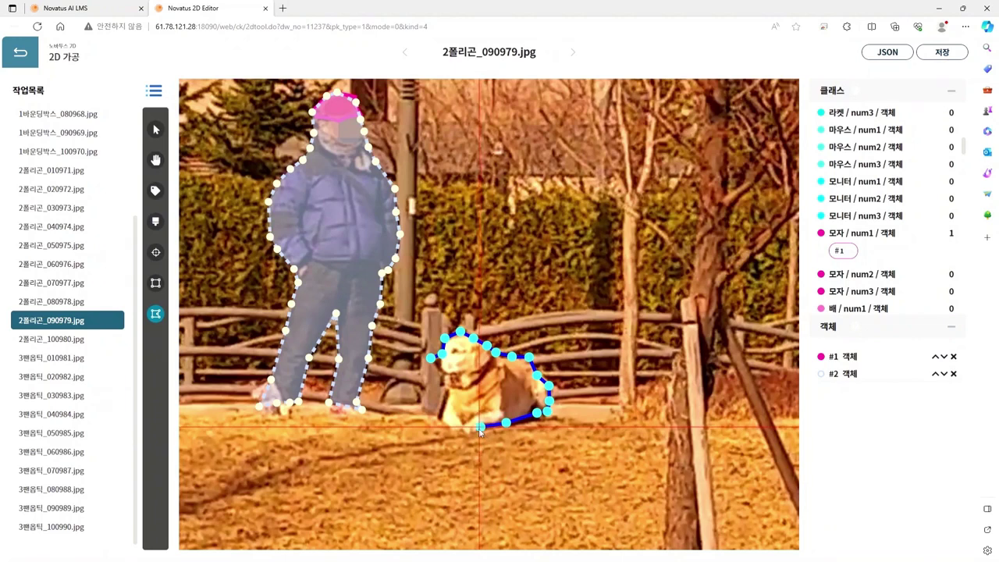
{"action": "left_click", "coordinate": [473, 434]}
{"action": "left_click", "coordinate": [459, 434]}
{"action": "left_click", "coordinate": [449, 430]}
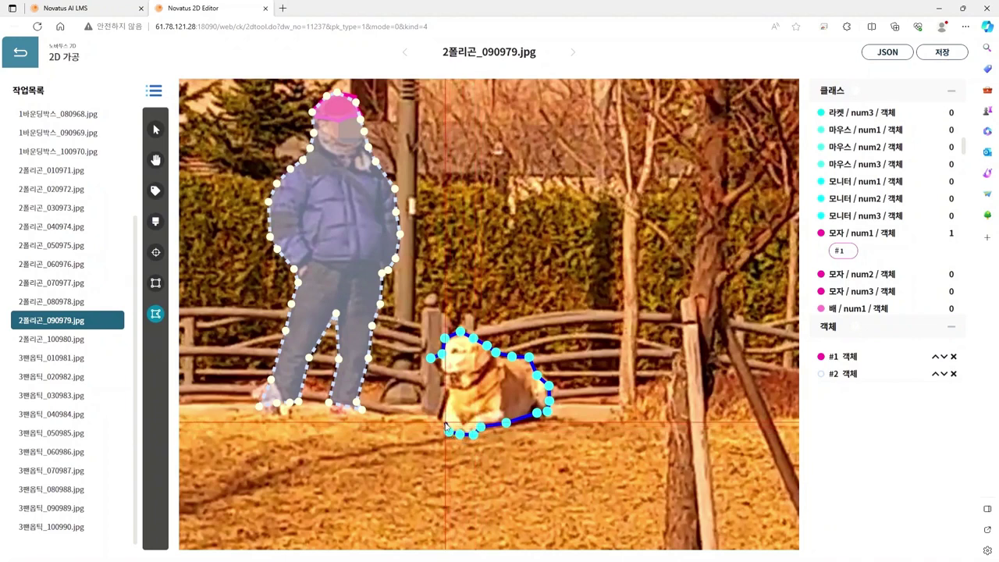
{"action": "left_click", "coordinate": [440, 420]}
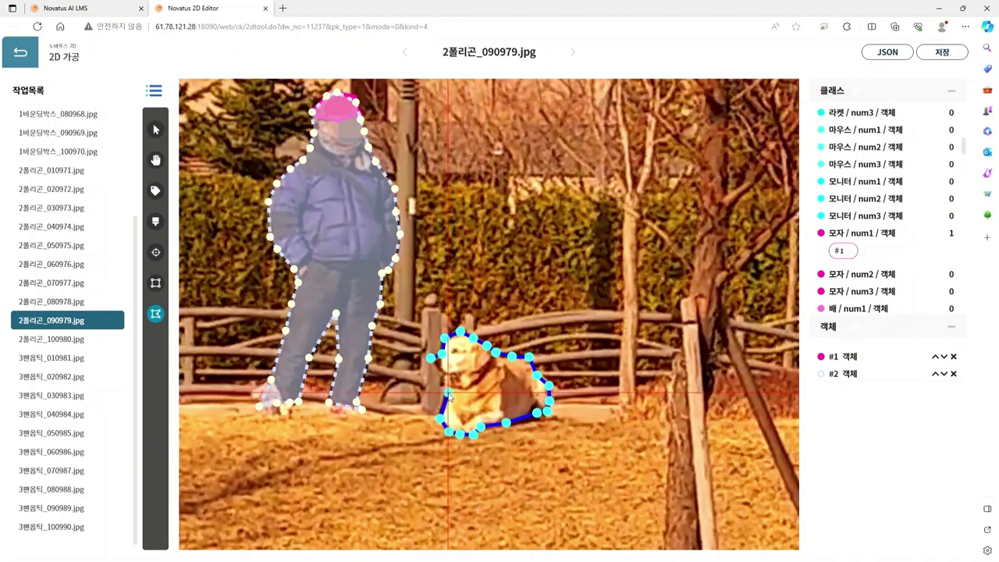
{"action": "left_click", "coordinate": [449, 394]}
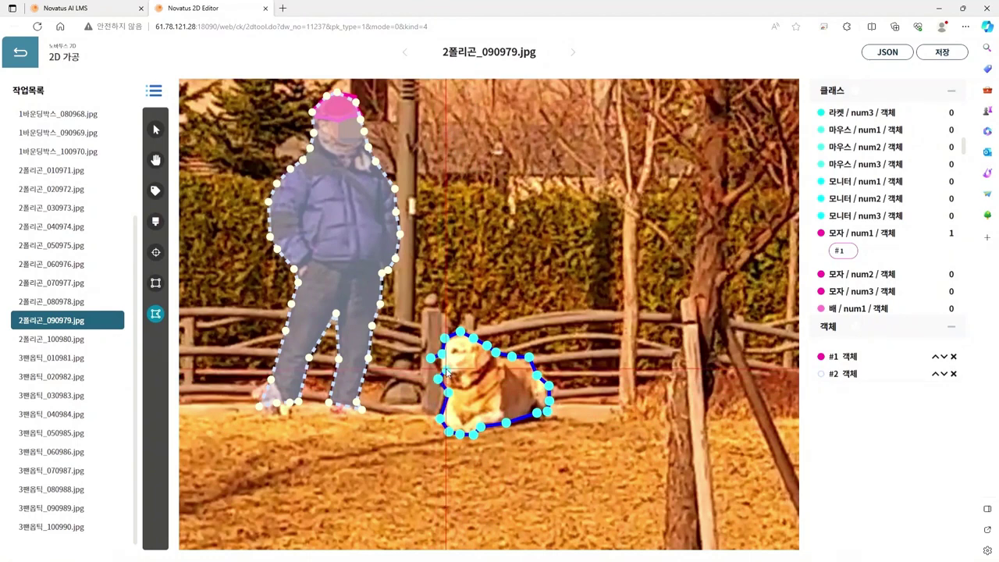
{"action": "left_click", "coordinate": [447, 372]}
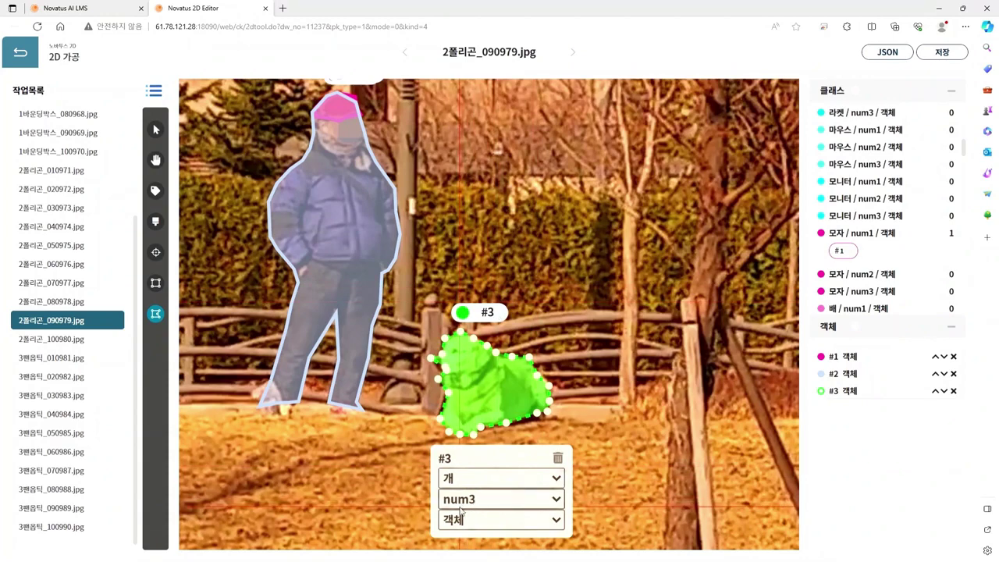
Step: Add an extra vertex to the left edge of dog polygon #3
{"action": "scroll", "coordinate": [447, 437], "scroll_direction": "up", "scroll_amount": 3}
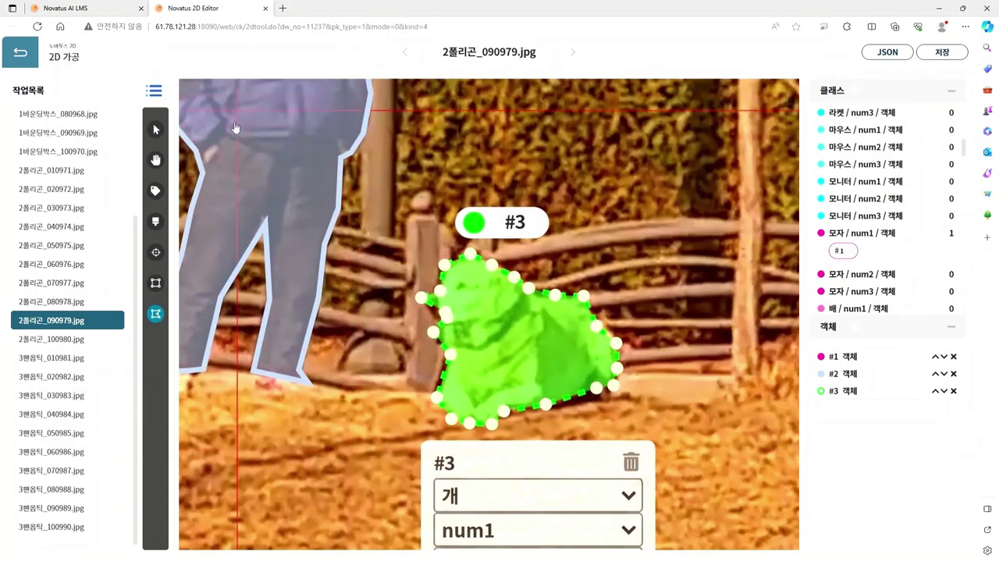
{"action": "left_click", "coordinate": [155, 130]}
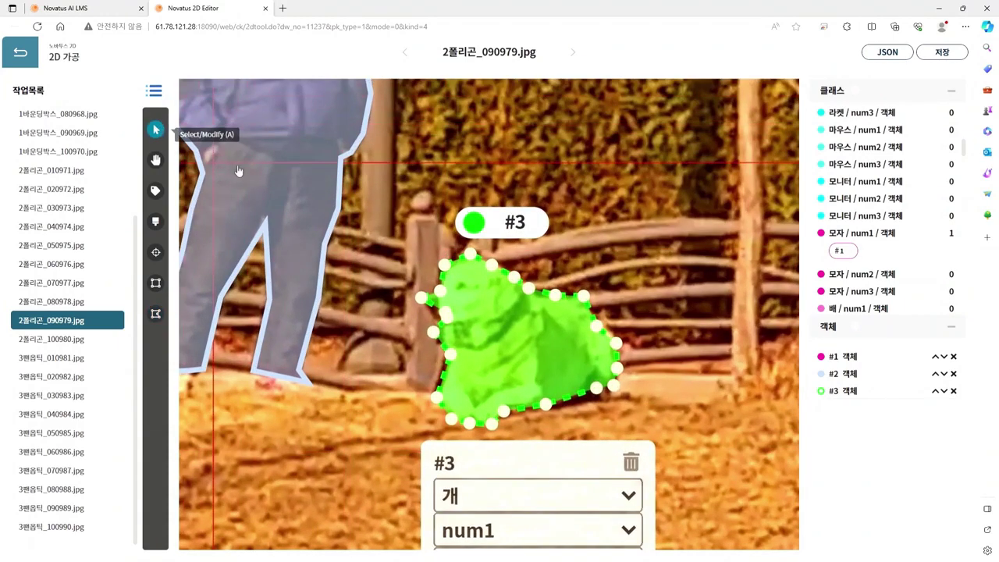
{"action": "left_click", "coordinate": [423, 291]}
{"action": "left_click", "coordinate": [438, 300]}
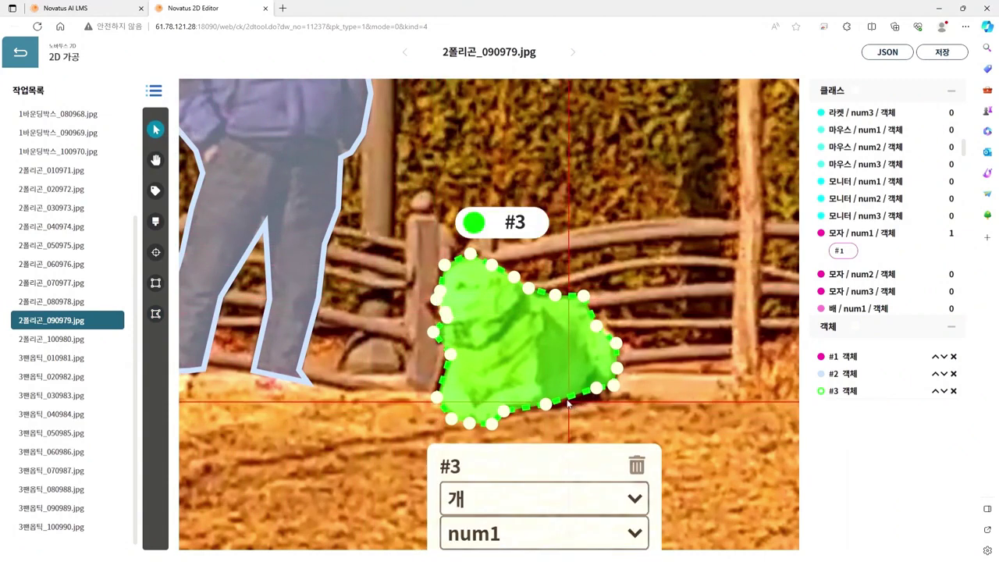
{"action": "left_click_drag", "start_coordinate": [443, 312], "coordinate": [436, 336]}
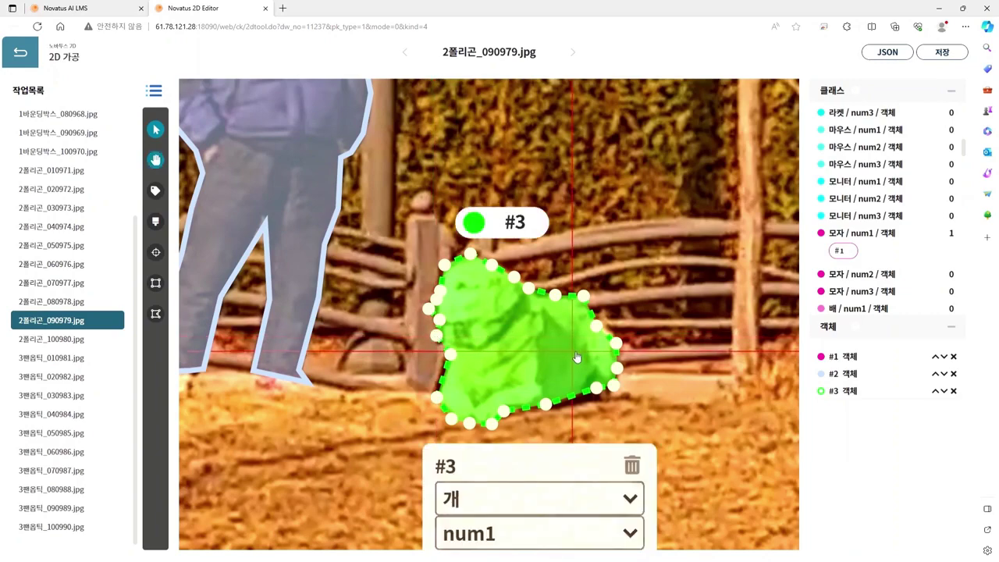
Step: Pan the image to reveal the person in red
{"action": "scroll", "coordinate": [573, 348], "scroll_direction": "down", "scroll_amount": 5}
{"action": "key", "text": "h"}
{"action": "left_click_drag", "start_coordinate": [685, 335], "coordinate": [342, 321]}
Step: Draw polygon #4 around the white beanie and label it 모자 / num2
{"action": "key", "text": "v"}
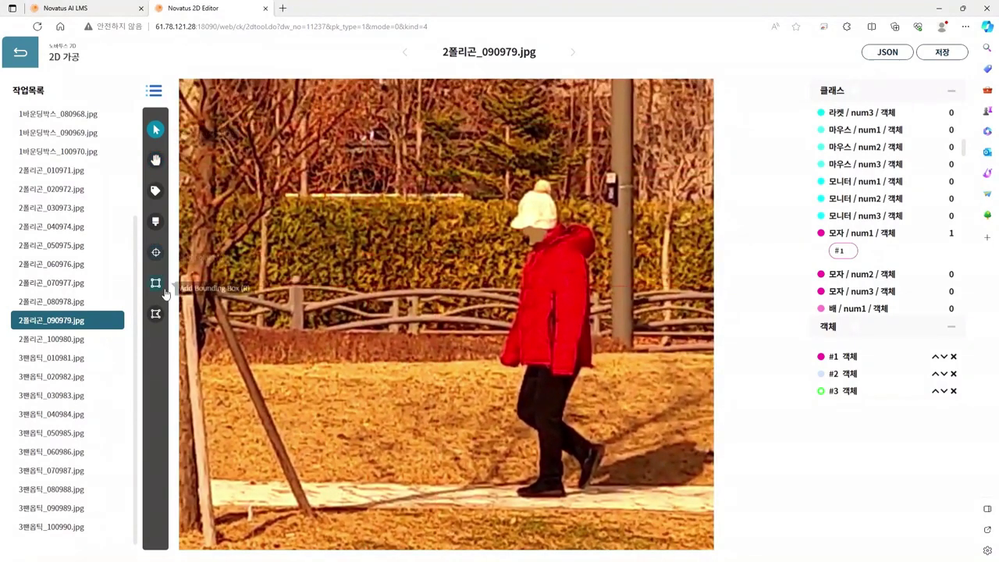
{"action": "left_click", "coordinate": [155, 313]}
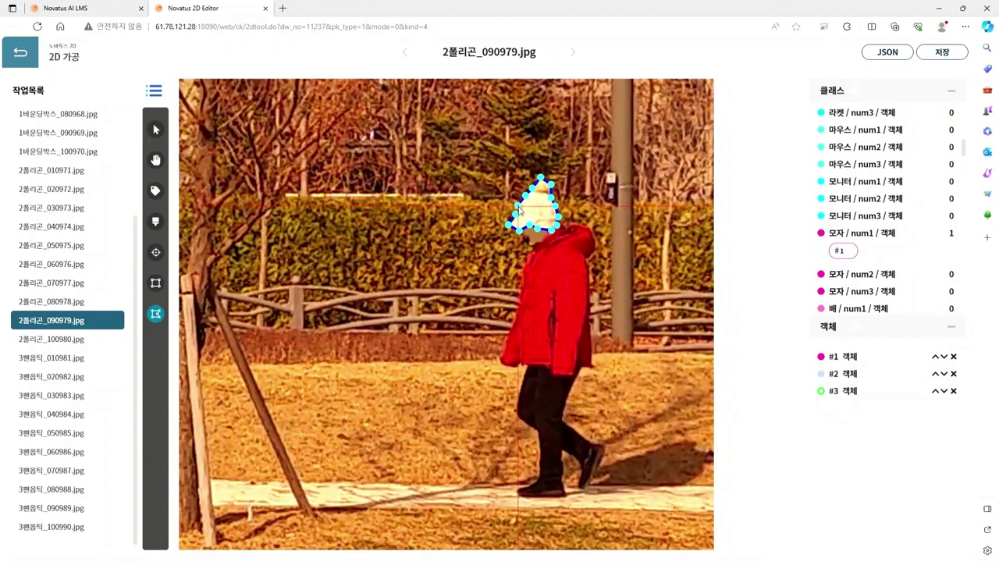
{"action": "left_click", "coordinate": [519, 209]}
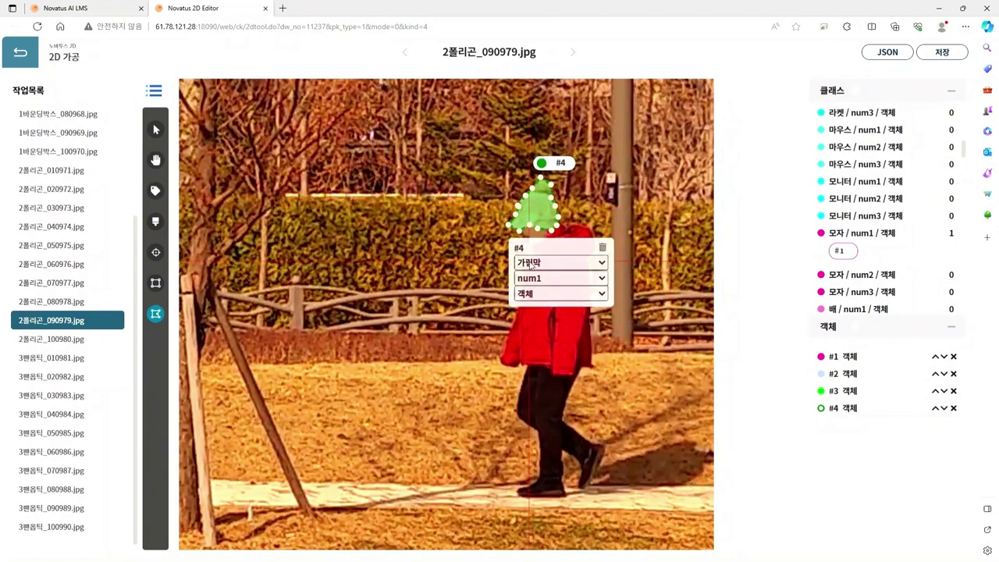
{"action": "left_click", "coordinate": [542, 378]}
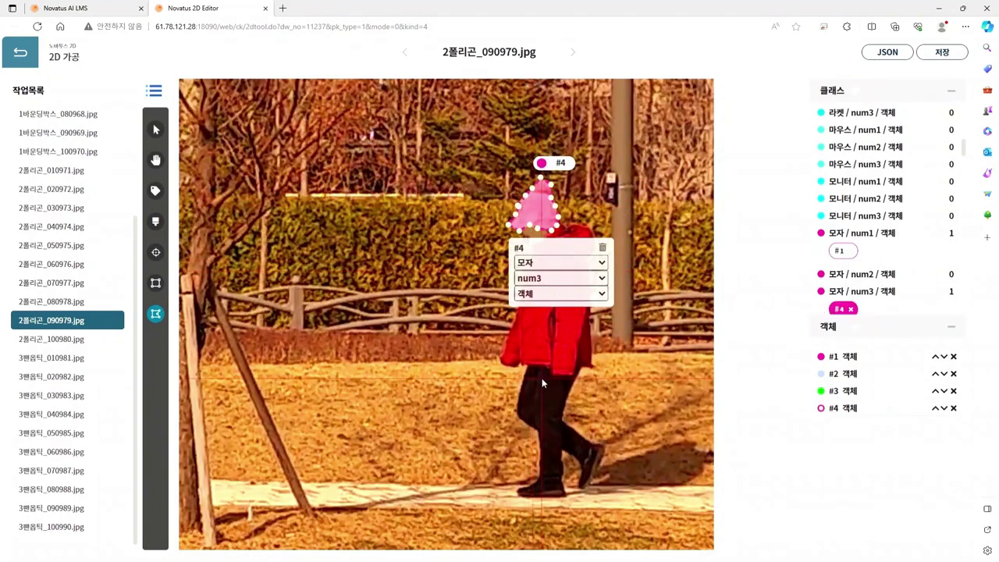
{"action": "left_click", "coordinate": [541, 306]}
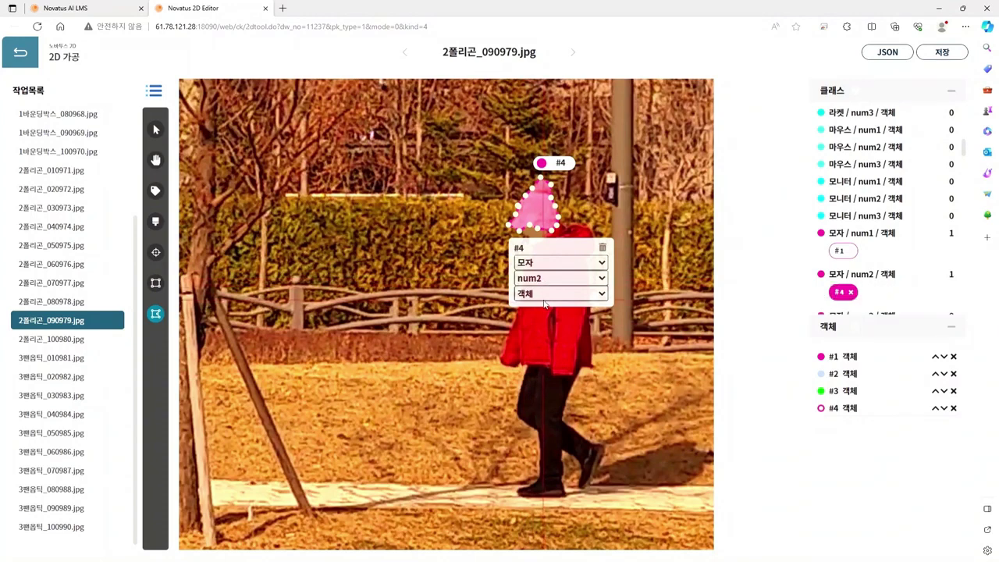
{"action": "left_click", "coordinate": [570, 229]}
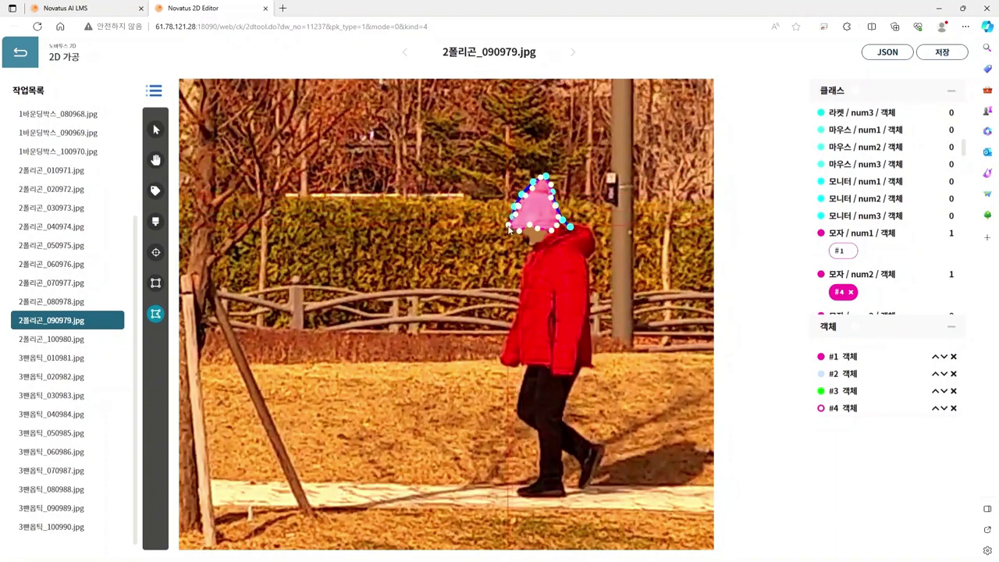
Step: Extend the open outline from the hat side down the jacket's back, hem and leg toward the shoe
{"action": "left_click", "coordinate": [520, 266]}
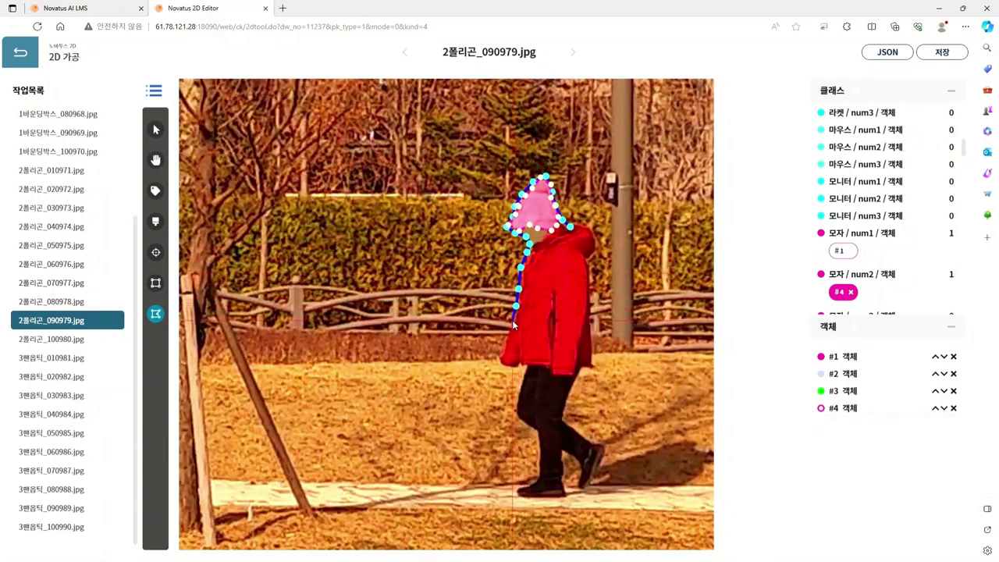
{"action": "left_click", "coordinate": [512, 320]}
{"action": "left_click", "coordinate": [499, 352]}
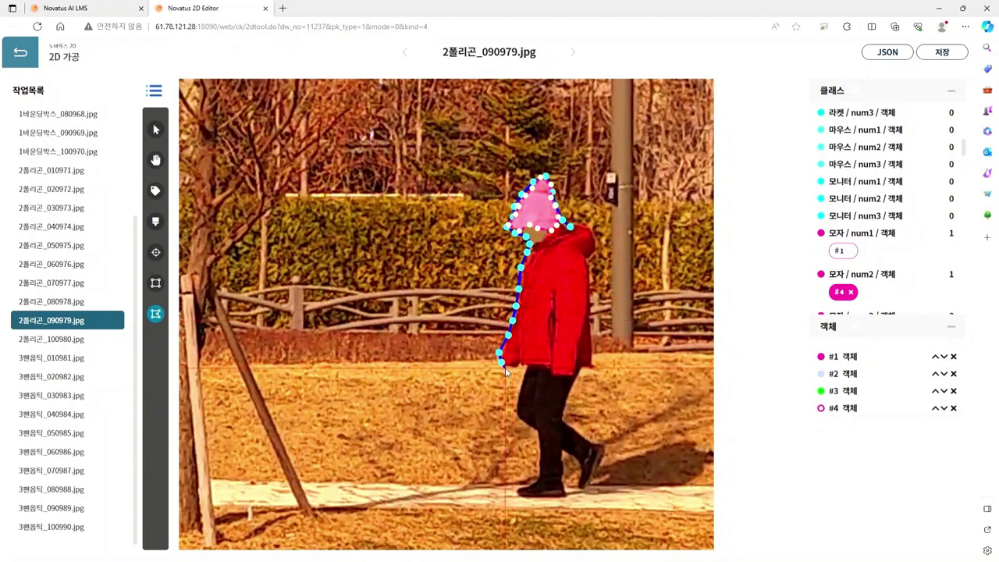
{"action": "left_click", "coordinate": [511, 366]}
{"action": "left_click", "coordinate": [521, 365]}
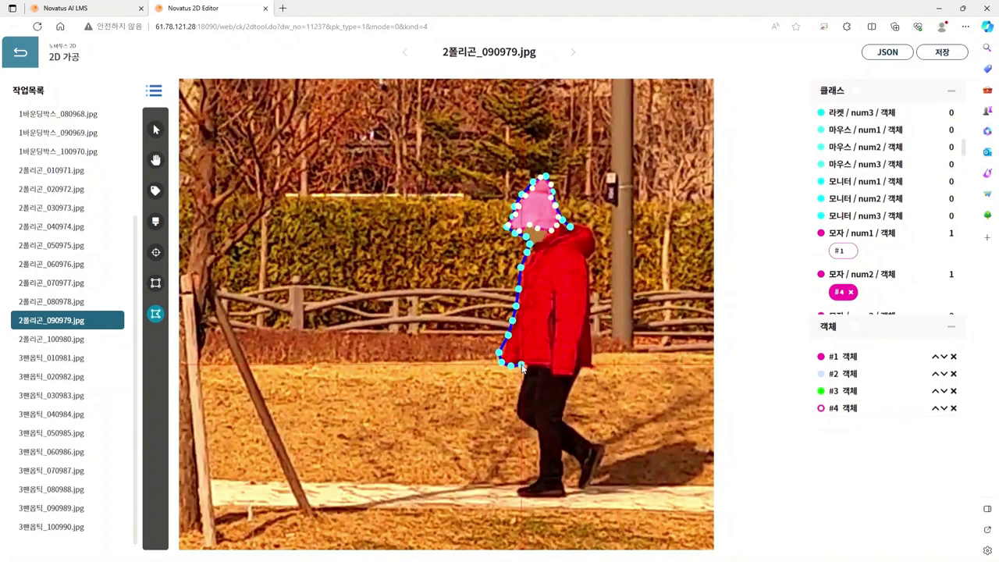
{"action": "left_click", "coordinate": [524, 370]}
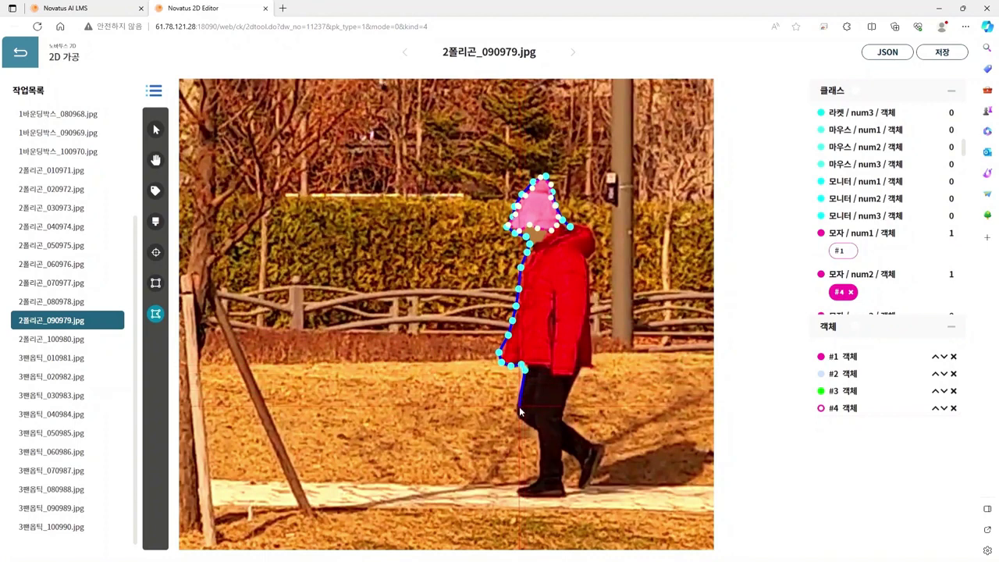
{"action": "left_click", "coordinate": [517, 408]}
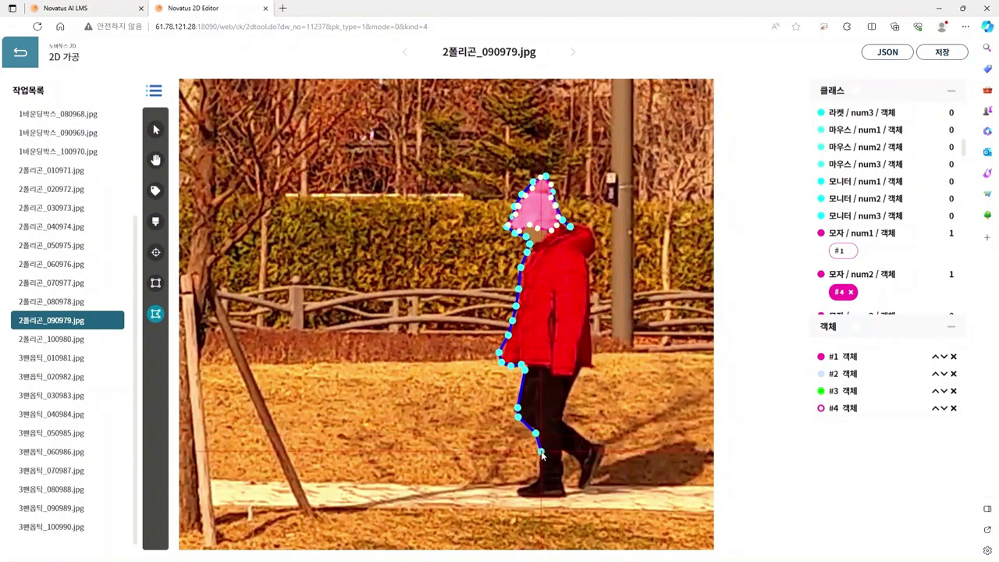
{"action": "left_click", "coordinate": [538, 471]}
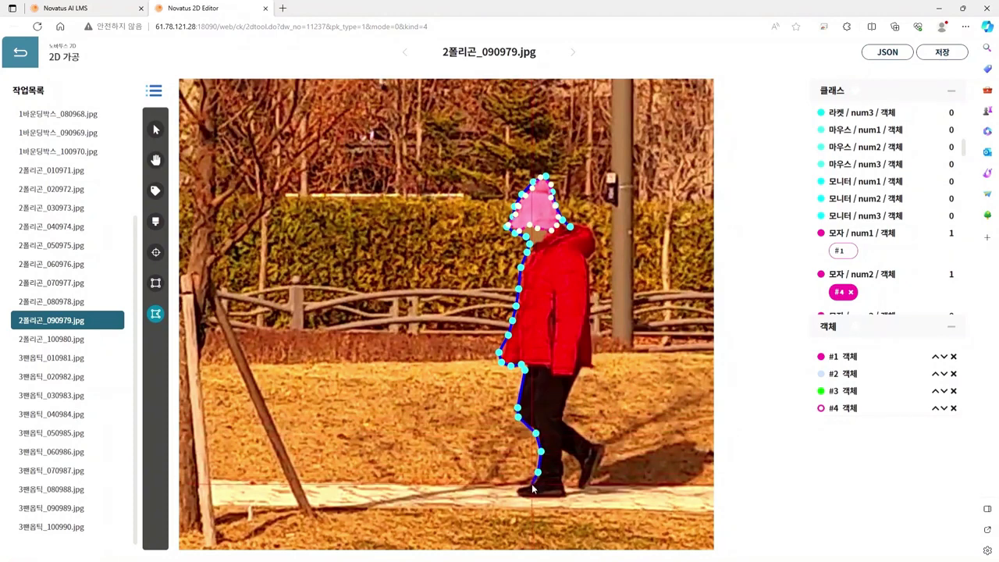
{"action": "key", "text": "space"}
Step: Outline the back shoe's heel, sole and front edge
{"action": "left_click_drag", "start_coordinate": [533, 488], "coordinate": [488, 394]}
{"action": "scroll", "coordinate": [482, 384], "scroll_direction": "up", "scroll_amount": 3}
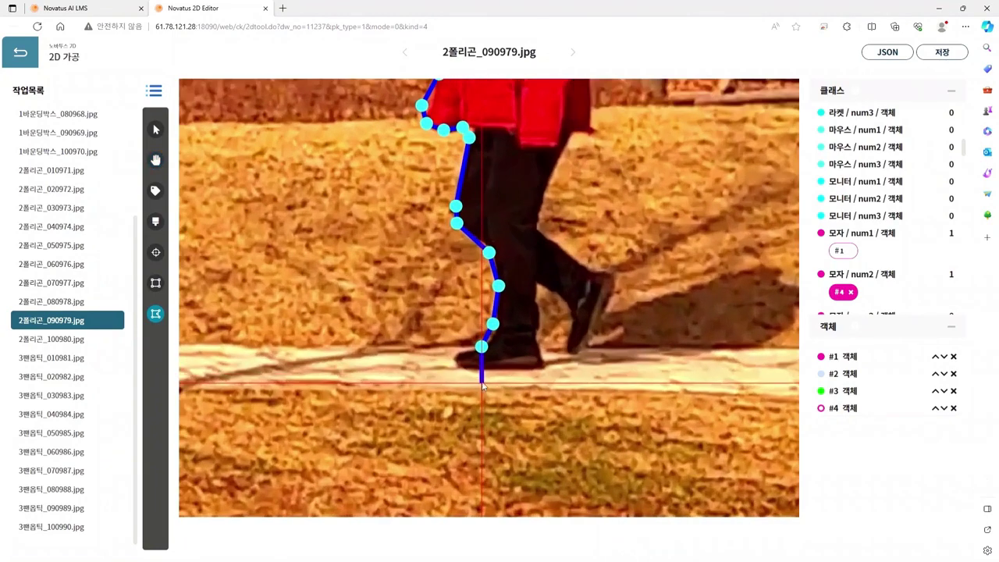
{"action": "left_click", "coordinate": [457, 350]}
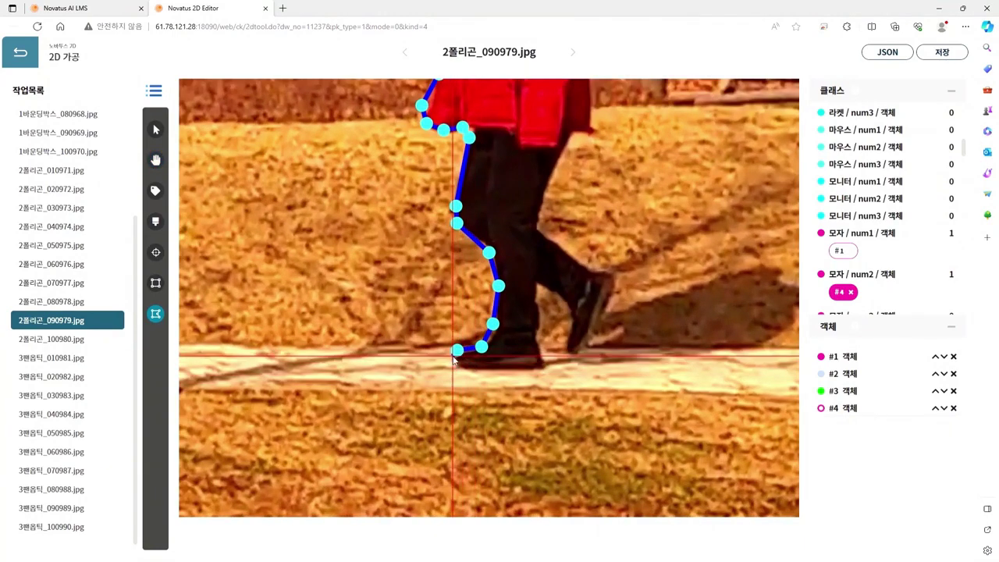
{"action": "left_click", "coordinate": [453, 363]}
{"action": "left_click", "coordinate": [467, 365]}
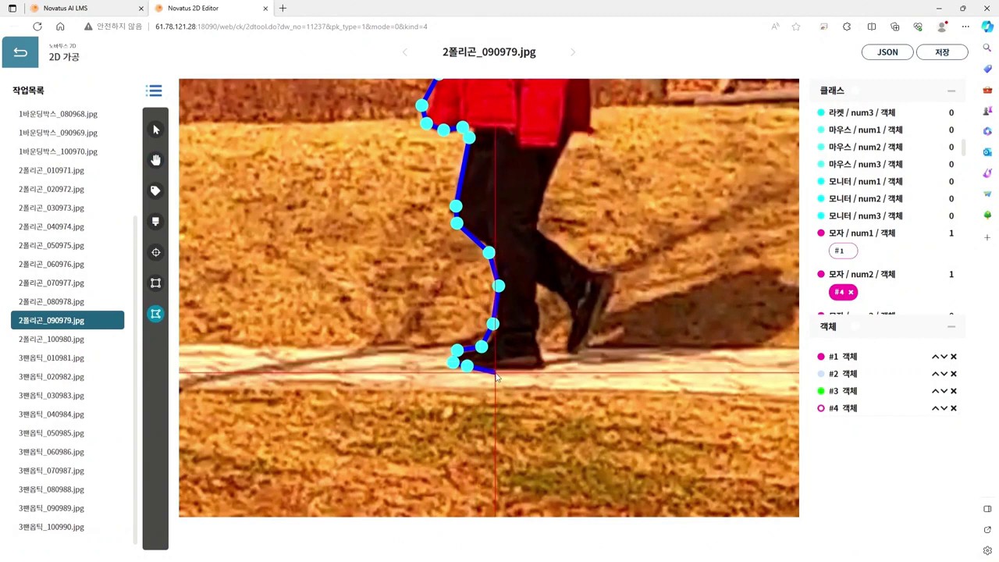
{"action": "left_click", "coordinate": [495, 370]}
{"action": "left_click", "coordinate": [524, 367]}
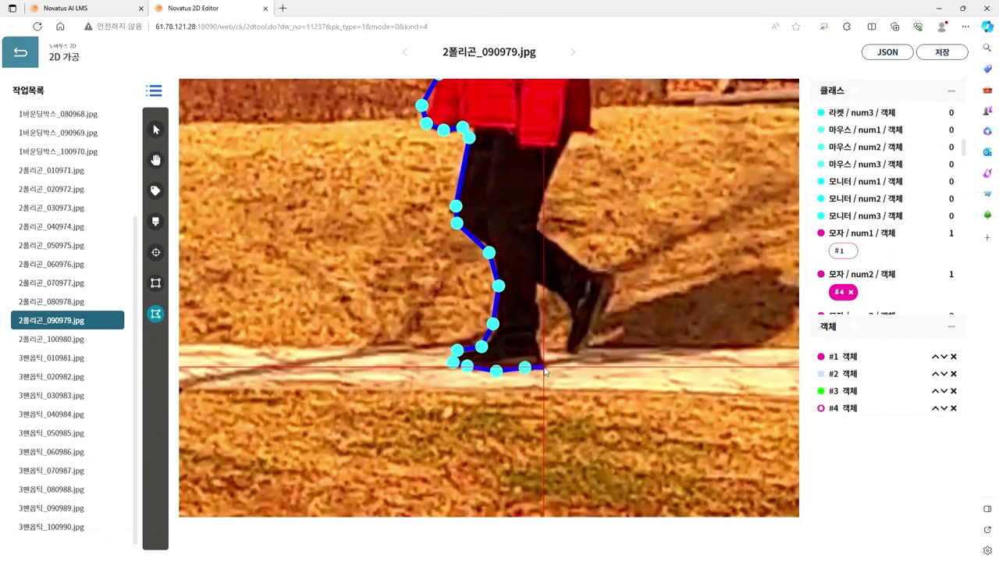
{"action": "left_click", "coordinate": [546, 365]}
{"action": "left_click", "coordinate": [539, 342]}
{"action": "left_click", "coordinate": [539, 324]}
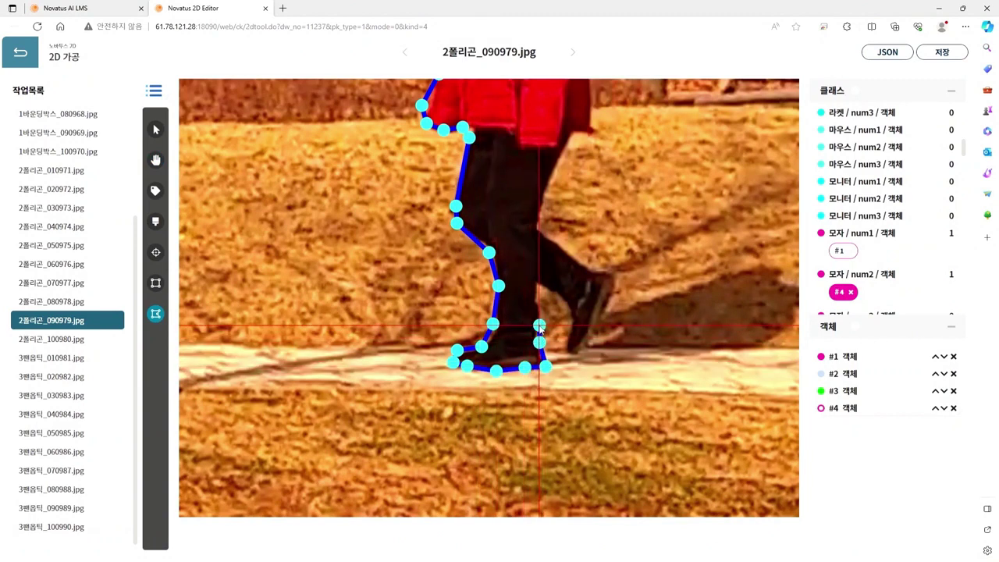
Step: Trace up between the legs and around the forward foot's toe and front edge
{"action": "left_click", "coordinate": [537, 298]}
{"action": "left_click", "coordinate": [538, 279]}
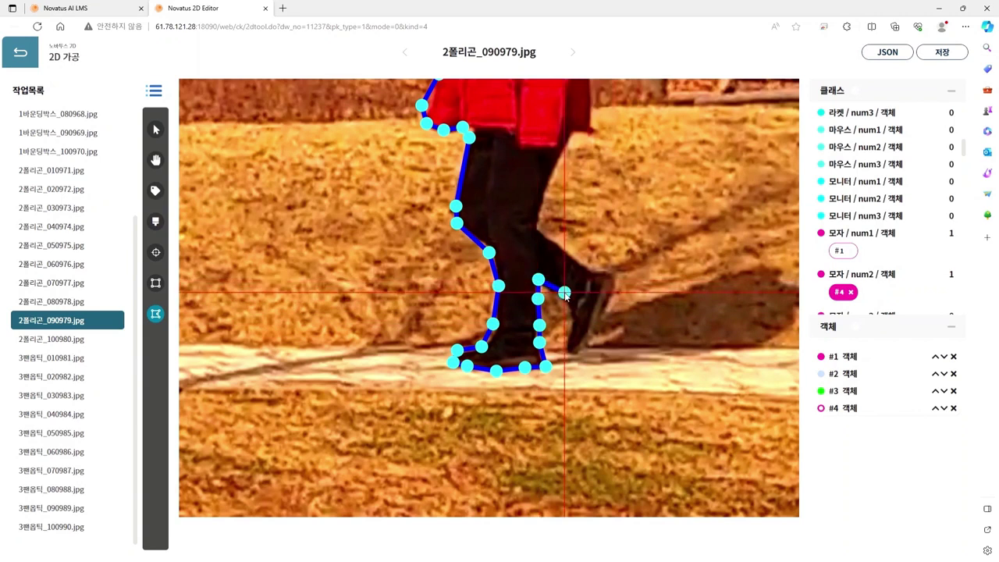
{"action": "left_click", "coordinate": [565, 291]}
{"action": "left_click", "coordinate": [573, 309]}
{"action": "left_click", "coordinate": [573, 323]}
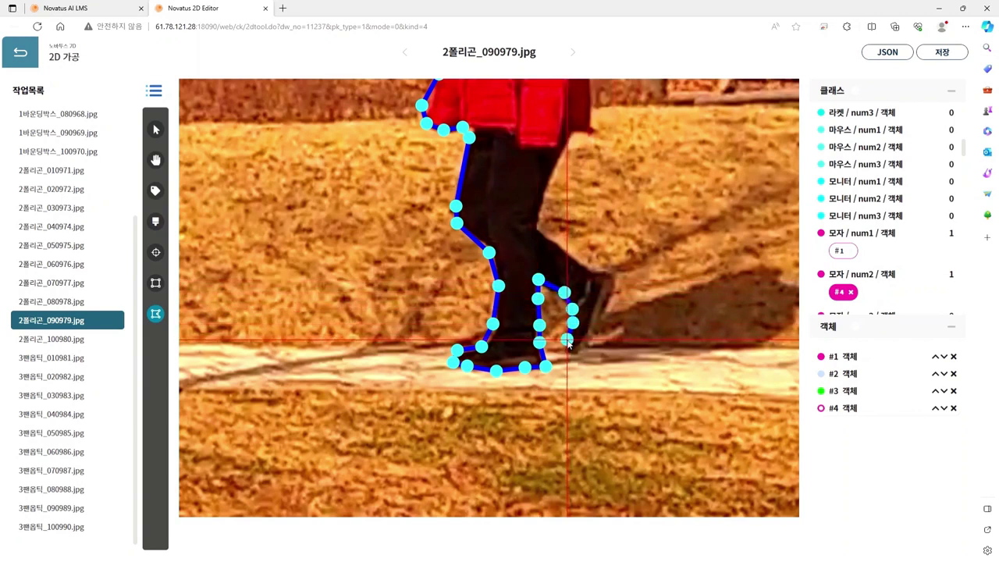
{"action": "left_click", "coordinate": [566, 339]}
{"action": "left_click", "coordinate": [569, 354]}
{"action": "left_click", "coordinate": [581, 349]}
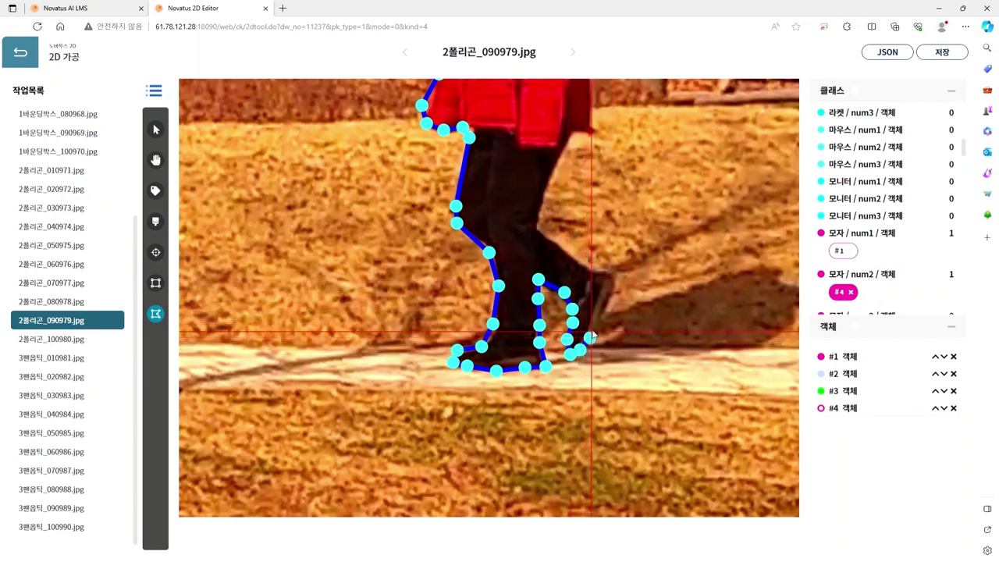
{"action": "left_click", "coordinate": [596, 327]}
{"action": "left_click", "coordinate": [607, 309]}
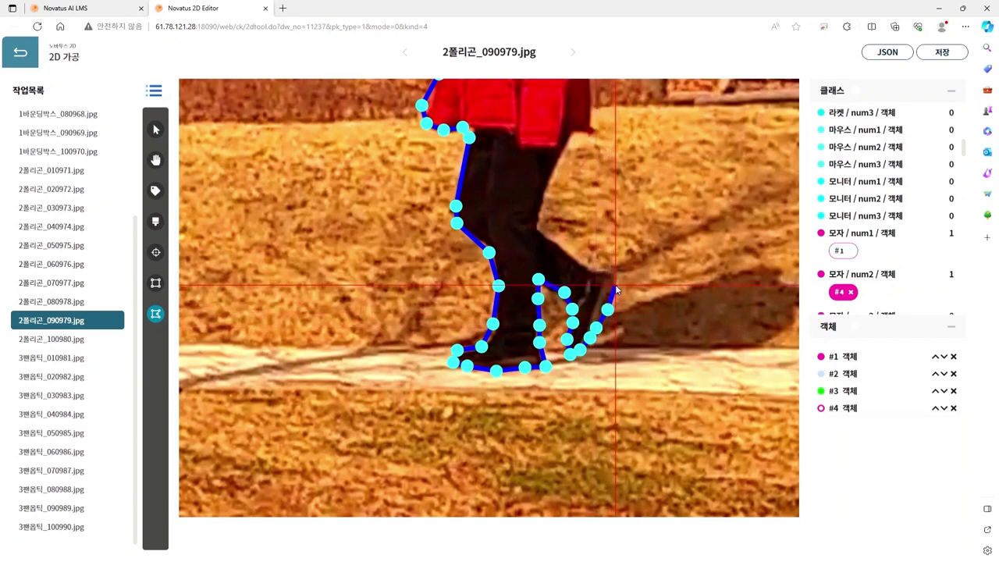
{"action": "left_click", "coordinate": [616, 283]}
{"action": "left_click", "coordinate": [607, 270]}
{"action": "left_click", "coordinate": [598, 271]}
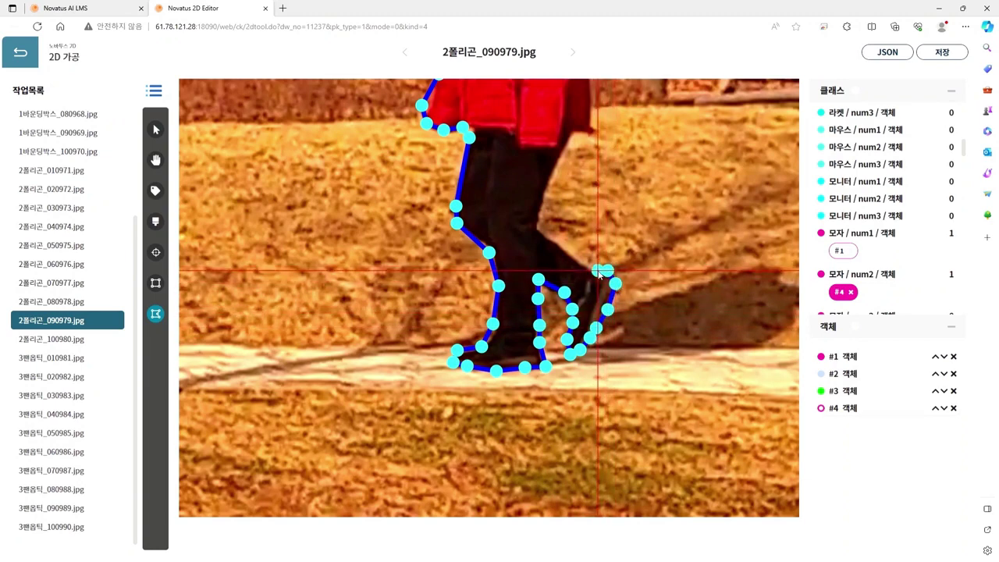
Step: Trace up the leg's back and the coat's back edge, closing the walker outline as object #5
{"action": "left_click", "coordinate": [555, 243]}
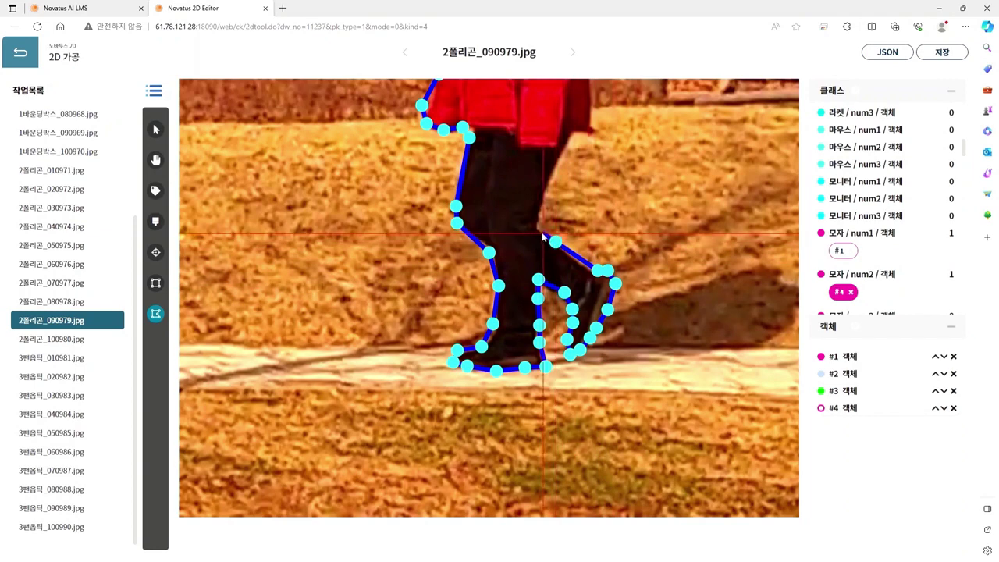
{"action": "left_click", "coordinate": [538, 228]}
{"action": "left_click", "coordinate": [547, 200]}
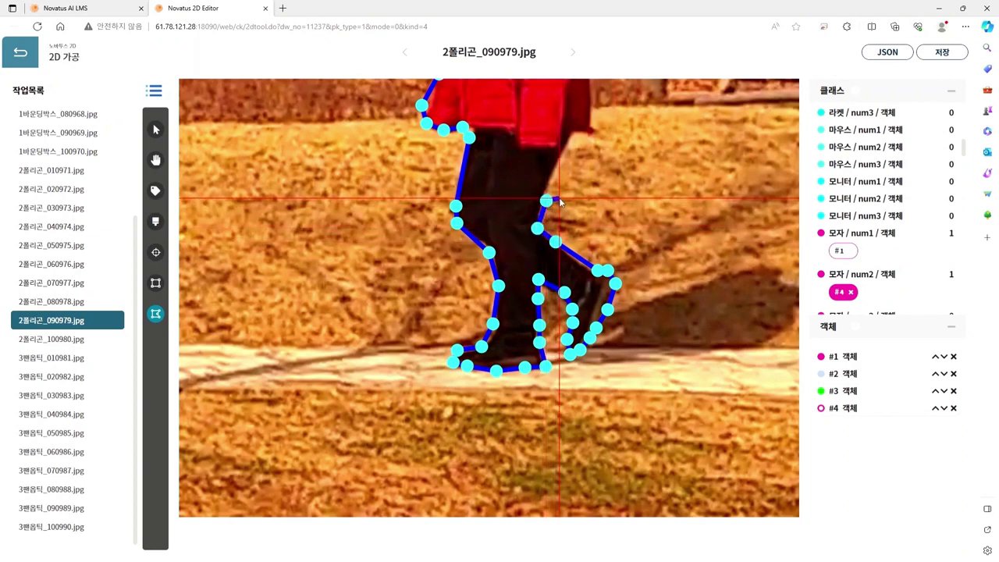
{"action": "left_click", "coordinate": [570, 138]}
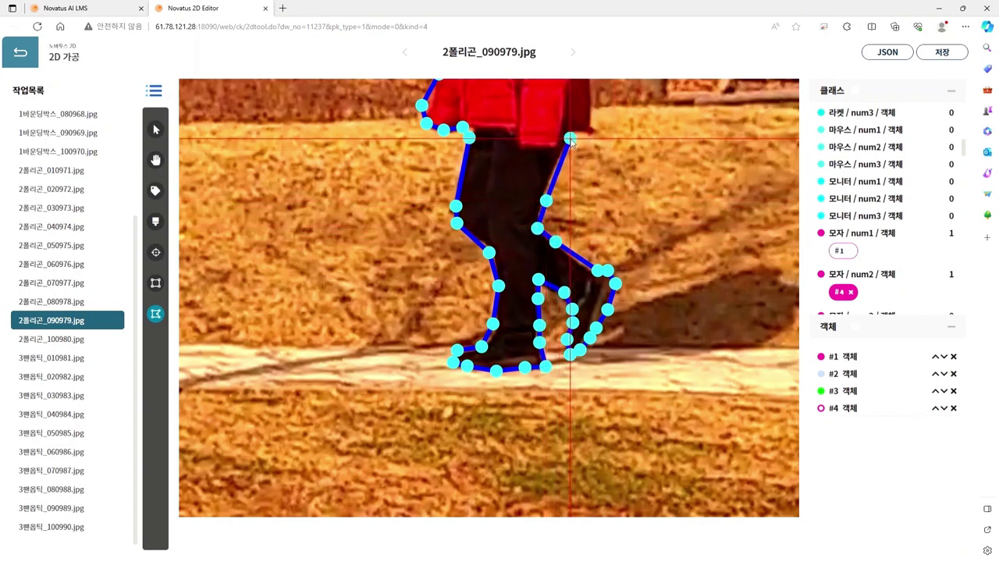
{"action": "left_click_drag", "start_coordinate": [598, 144], "coordinate": [612, 376]}
{"action": "left_click", "coordinate": [586, 351]}
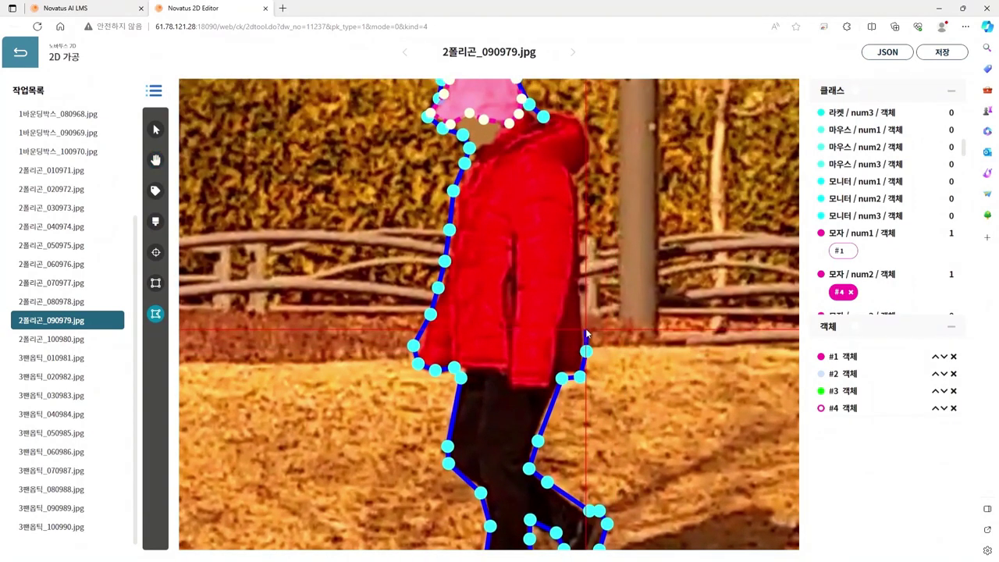
{"action": "left_click", "coordinate": [582, 316]}
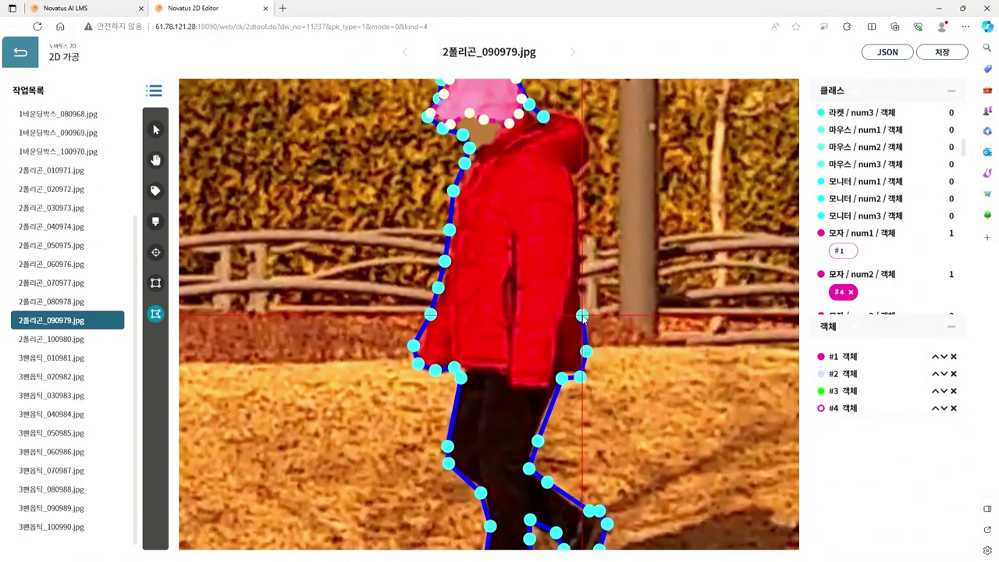
{"action": "left_click", "coordinate": [579, 231]}
{"action": "left_click", "coordinate": [575, 173]}
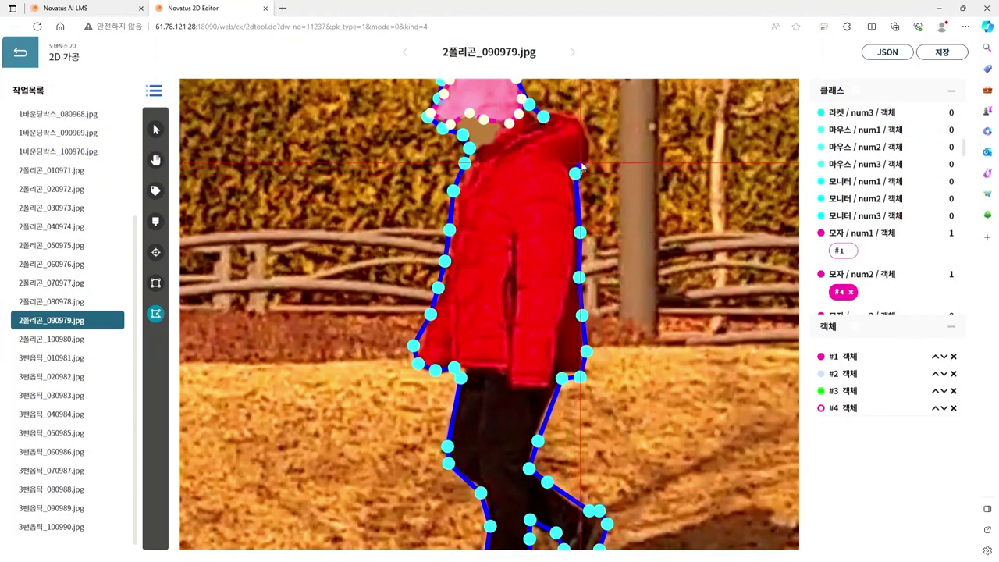
{"action": "left_click", "coordinate": [587, 158]}
{"action": "left_click", "coordinate": [590, 142]}
{"action": "left_click", "coordinate": [580, 125]}
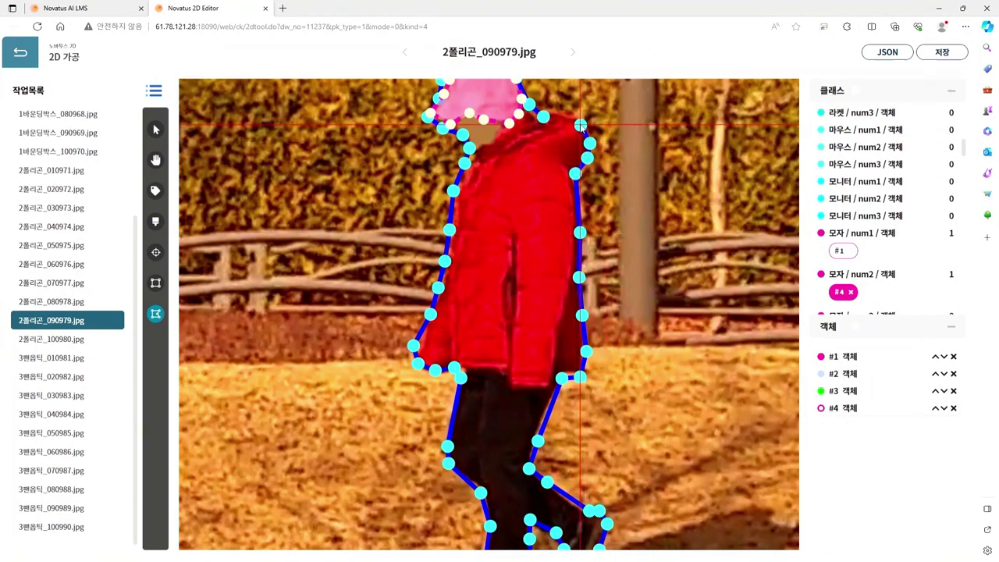
{"action": "left_click", "coordinate": [561, 110]}
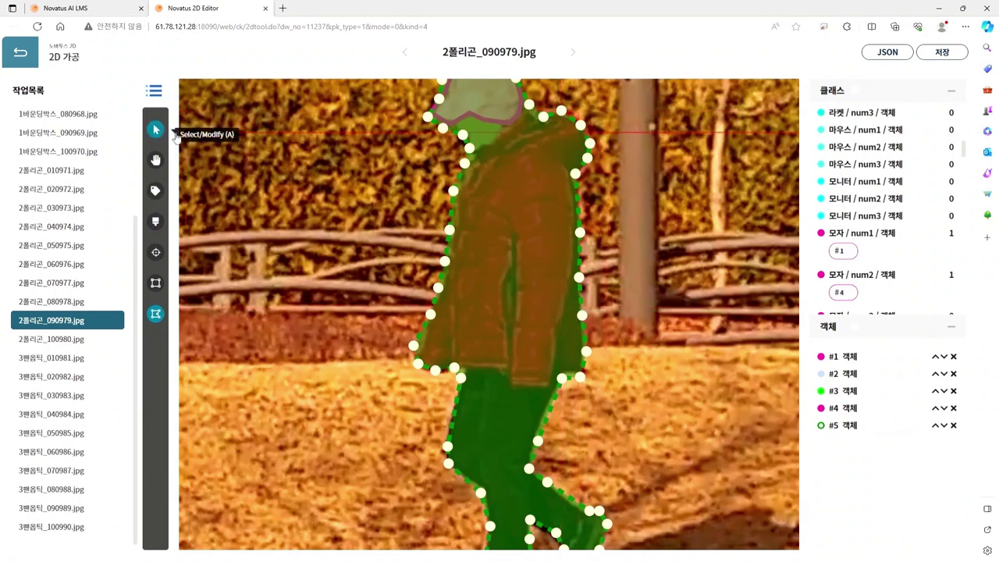
Step: Drag #5's stray vertices onto the leg, shoulder and left coat edges
{"action": "left_click", "coordinate": [155, 131]}
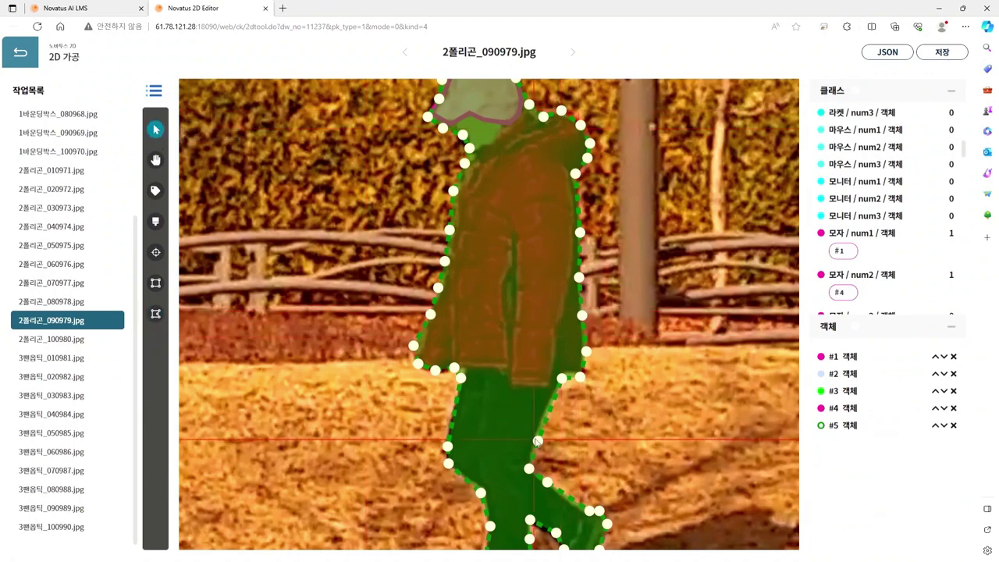
{"action": "left_click_drag", "start_coordinate": [536, 443], "coordinate": [535, 432]}
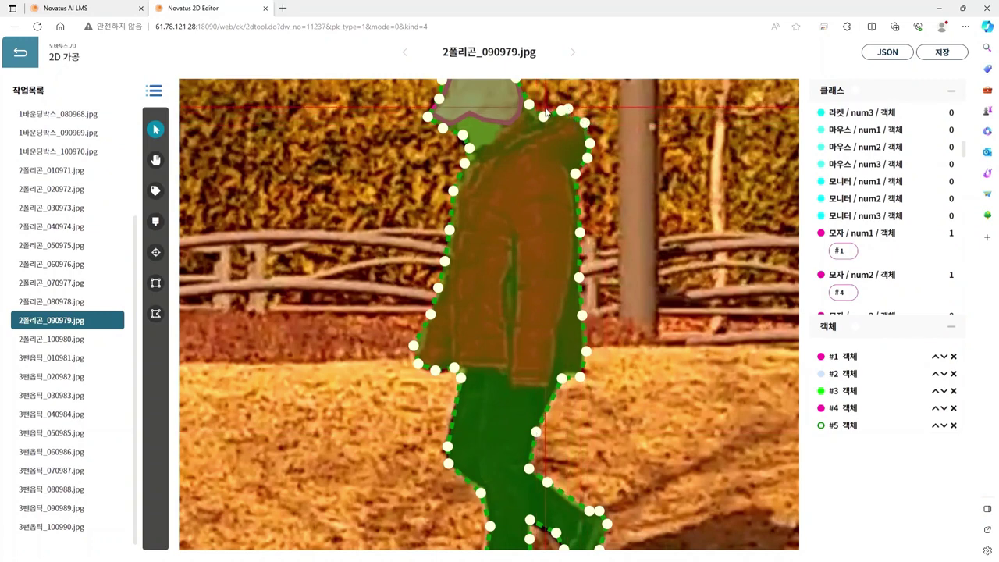
{"action": "mouse_move", "coordinate": [555, 114]}
{"action": "left_mouse_down"}
{"action": "mouse_move", "coordinate": [578, 111]}
{"action": "mouse_move", "coordinate": [544, 111]}
{"action": "left_mouse_up"}
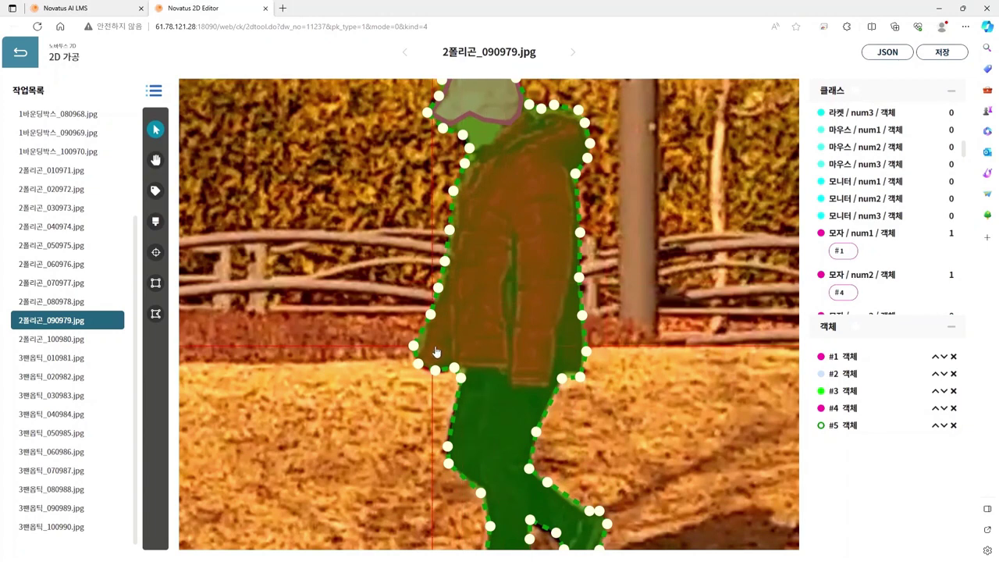
{"action": "left_click_drag", "start_coordinate": [413, 345], "coordinate": [419, 344]}
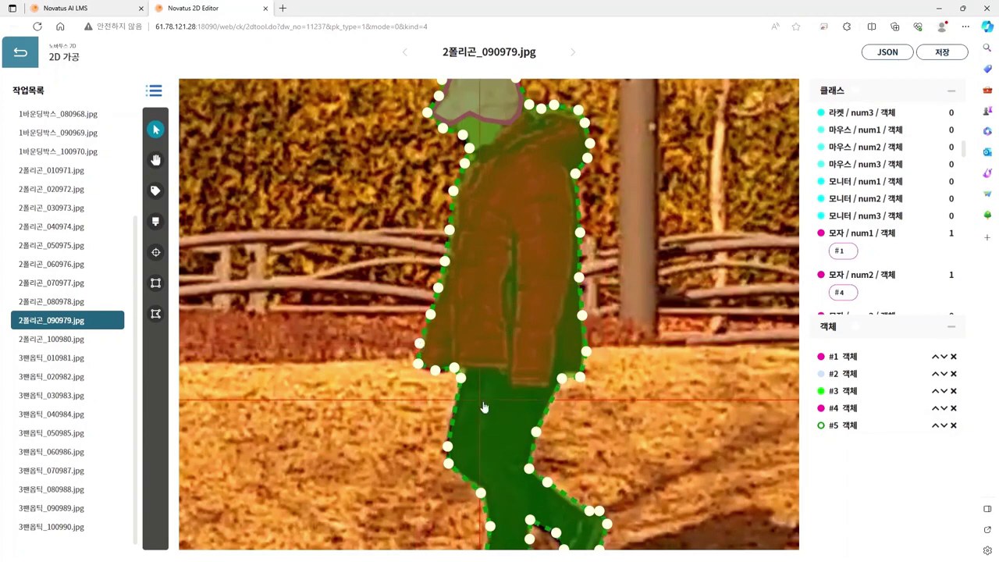
{"action": "key", "text": "space"}
{"action": "left_click_drag", "start_coordinate": [422, 402], "coordinate": [484, 271]}
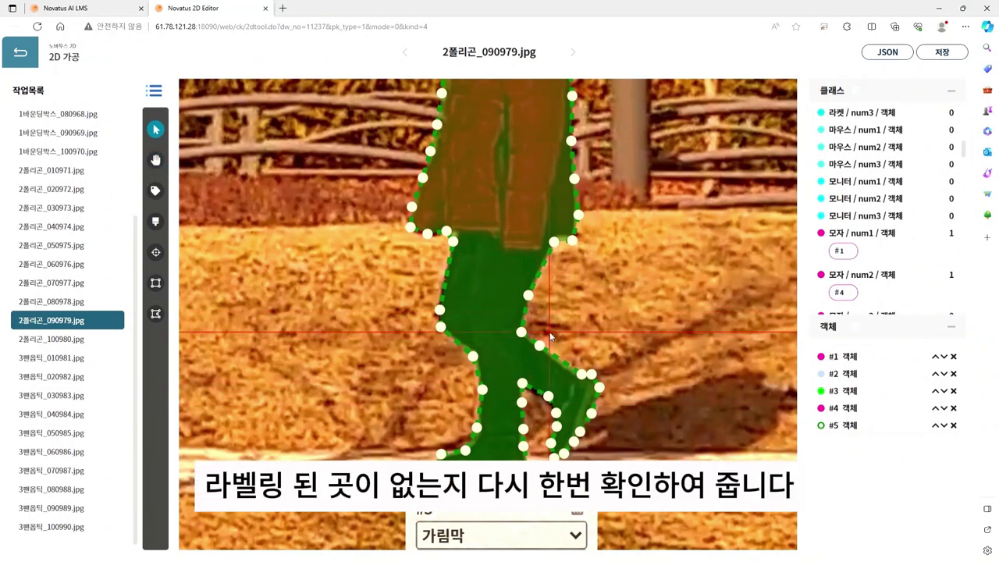
{"action": "key", "text": "space"}
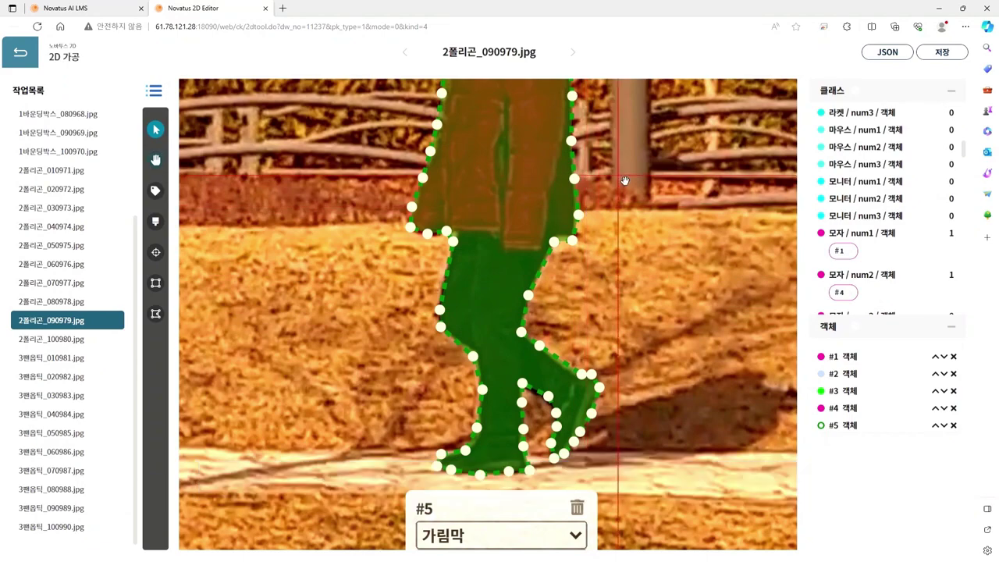
Step: Change object #5's class from 가림막 to 사람 and its number to num2
{"action": "left_click_drag", "start_coordinate": [624, 181], "coordinate": [654, 417]}
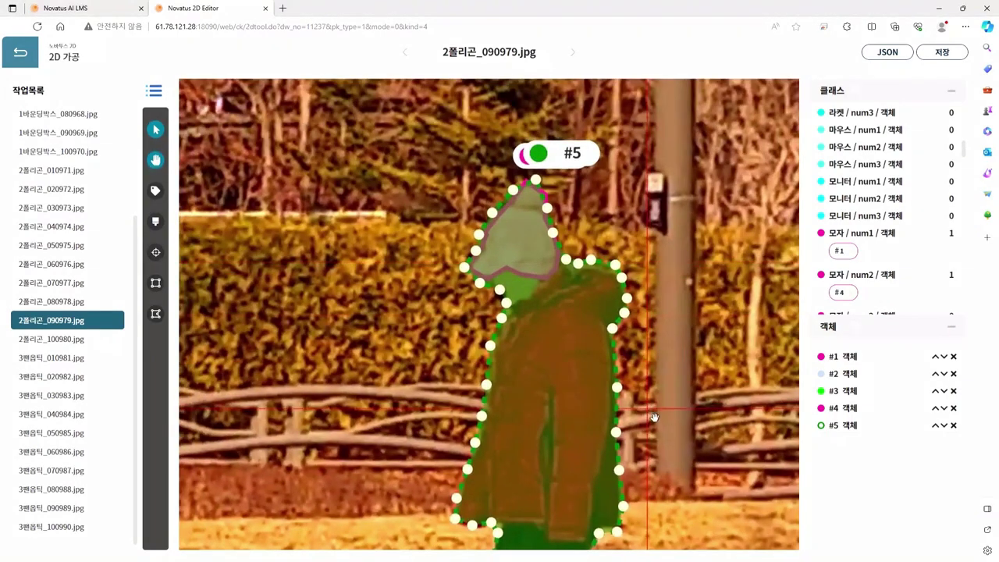
{"action": "scroll", "coordinate": [654, 418], "scroll_direction": "down", "scroll_amount": 5}
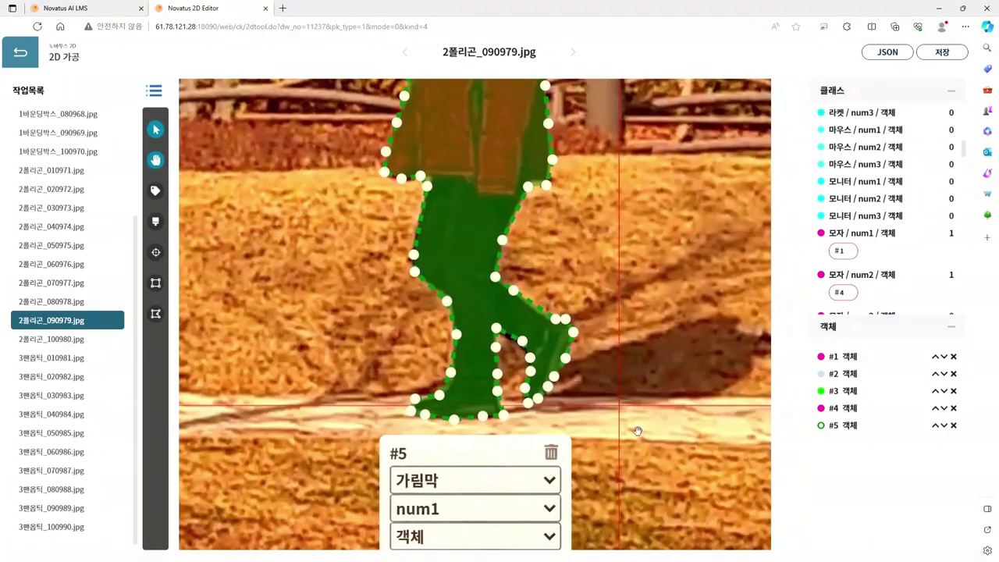
{"action": "scroll", "coordinate": [637, 431], "scroll_direction": "down", "scroll_amount": 2}
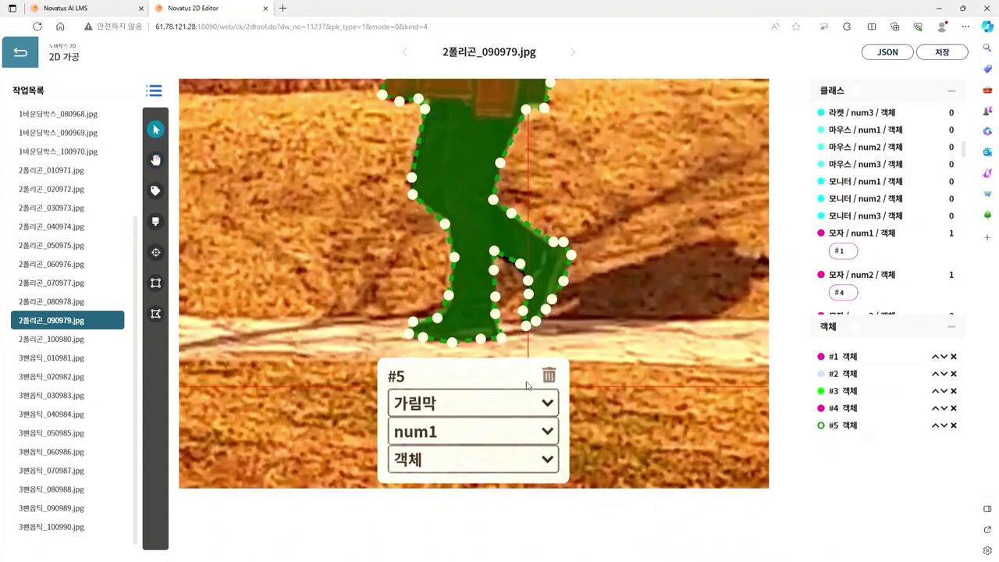
{"action": "left_click", "coordinate": [519, 358]}
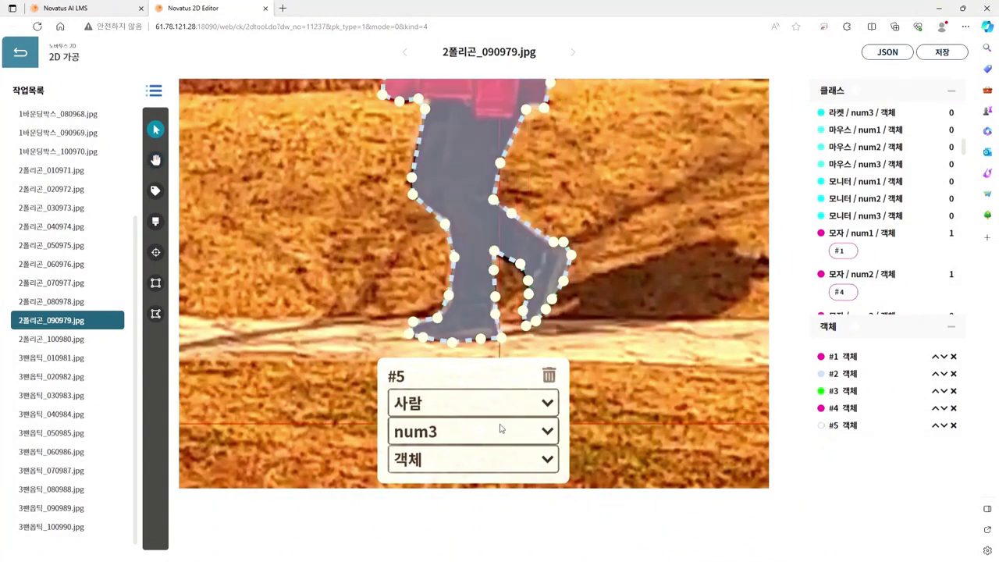
{"action": "left_click", "coordinate": [496, 442]}
{"action": "left_click", "coordinate": [492, 461]}
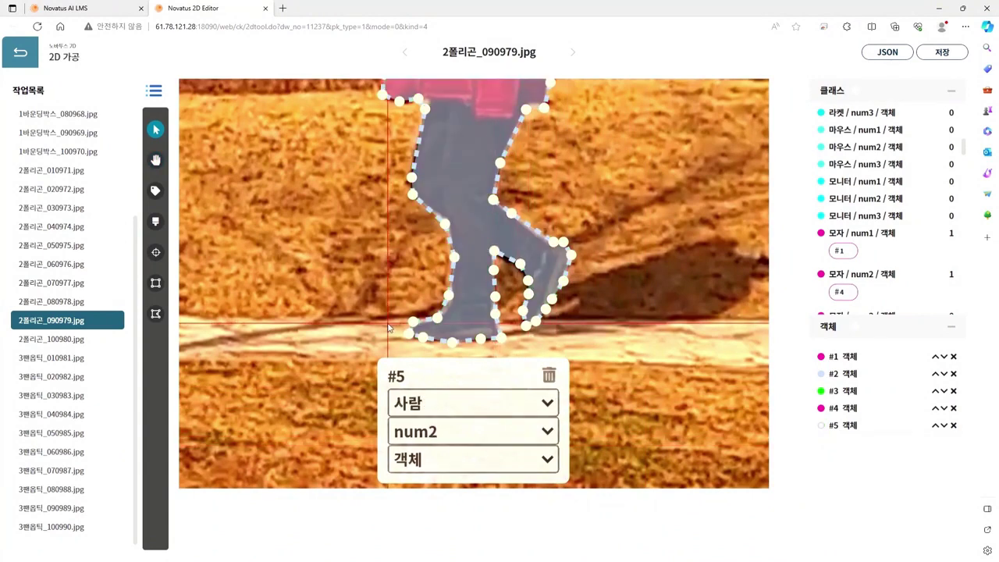
{"action": "scroll", "coordinate": [338, 268], "scroll_direction": "down", "scroll_amount": 5}
{"action": "key", "text": "space"}
{"action": "left_click_drag", "start_coordinate": [337, 263], "coordinate": [567, 383]}
{"action": "left_click_drag", "start_coordinate": [471, 352], "coordinate": [519, 338]}
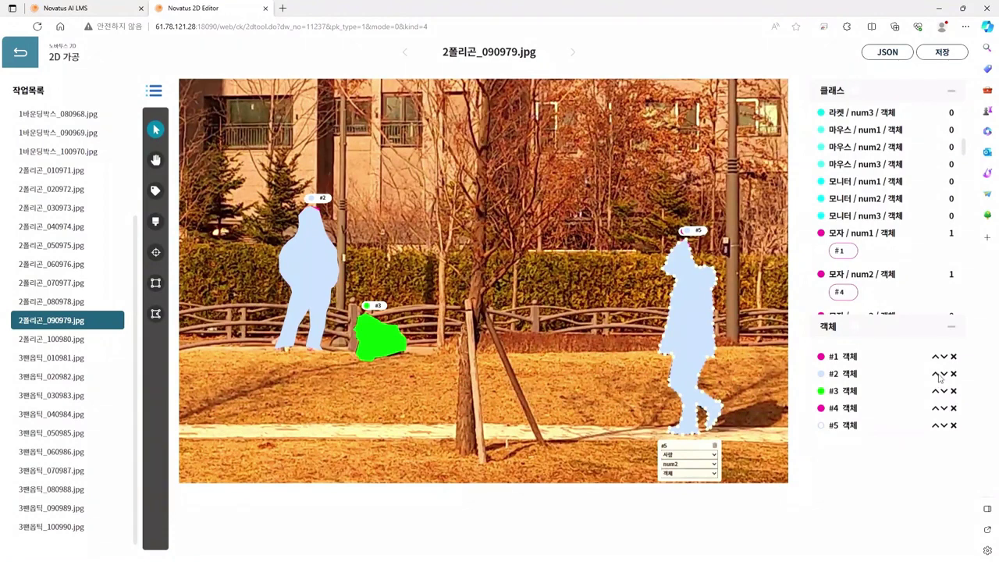
Step: Raise #2 above #1 and #5 above #4 in the object list
{"action": "left_click", "coordinate": [943, 379]}
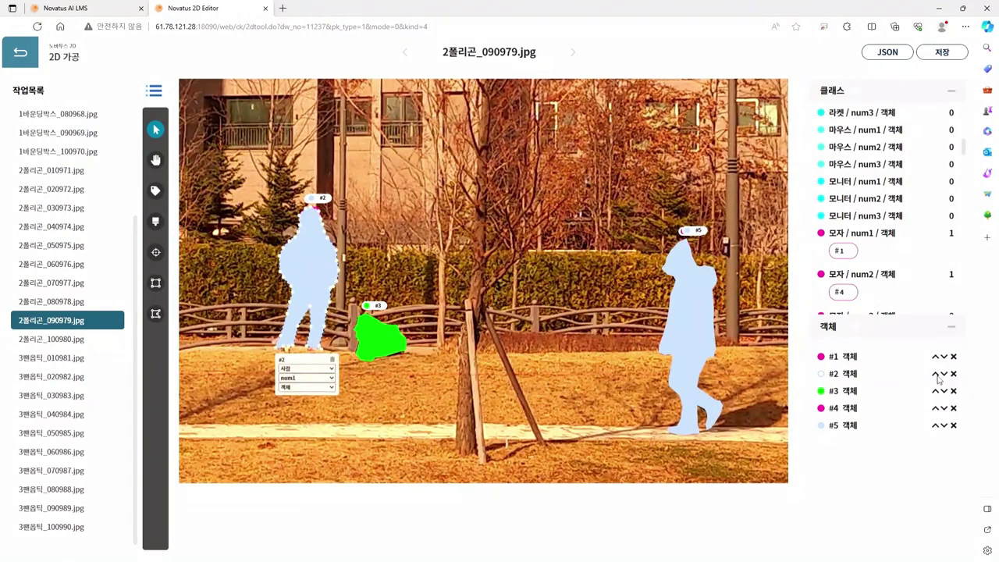
{"action": "left_click", "coordinate": [936, 375]}
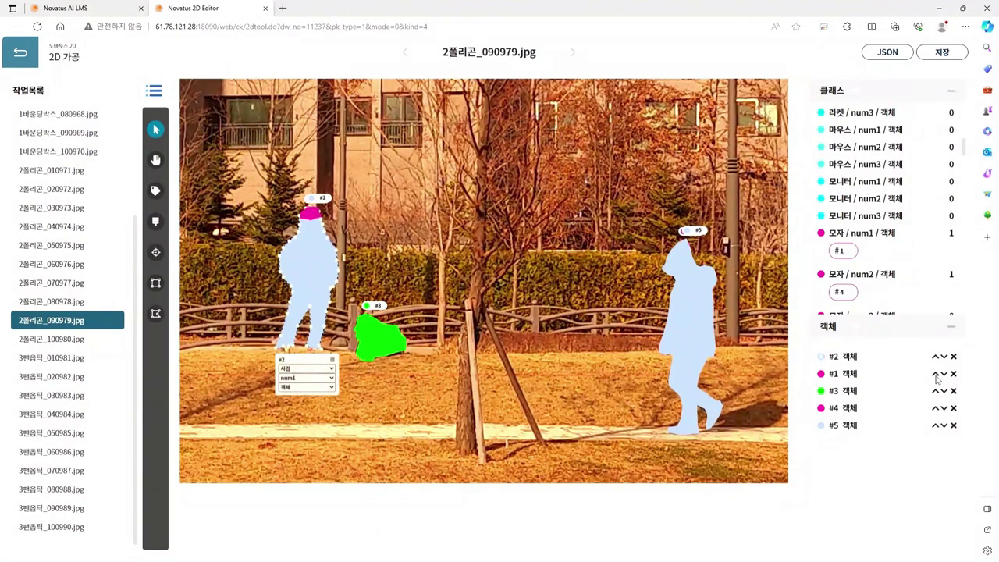
{"action": "left_click", "coordinate": [877, 428]}
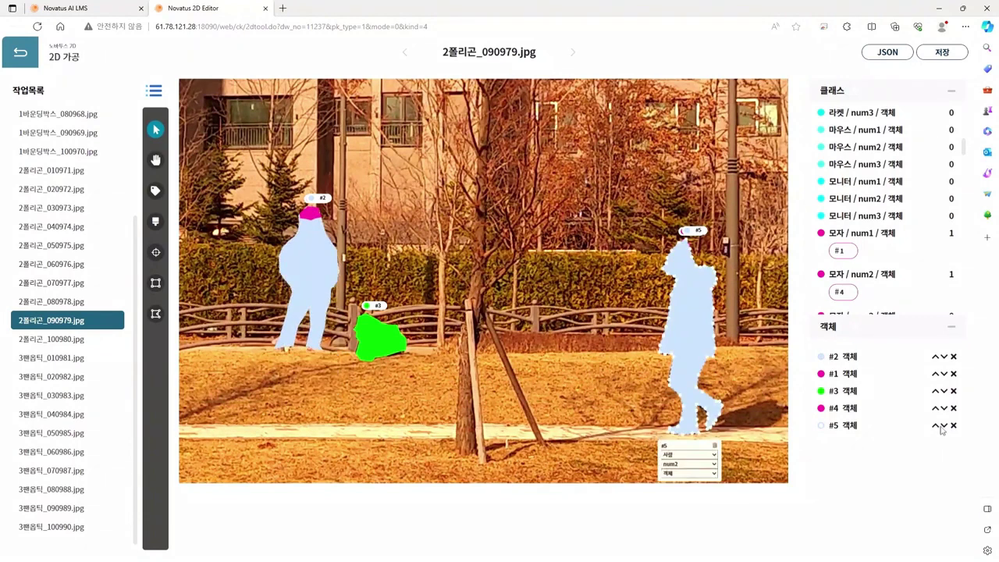
{"action": "left_click", "coordinate": [935, 425]}
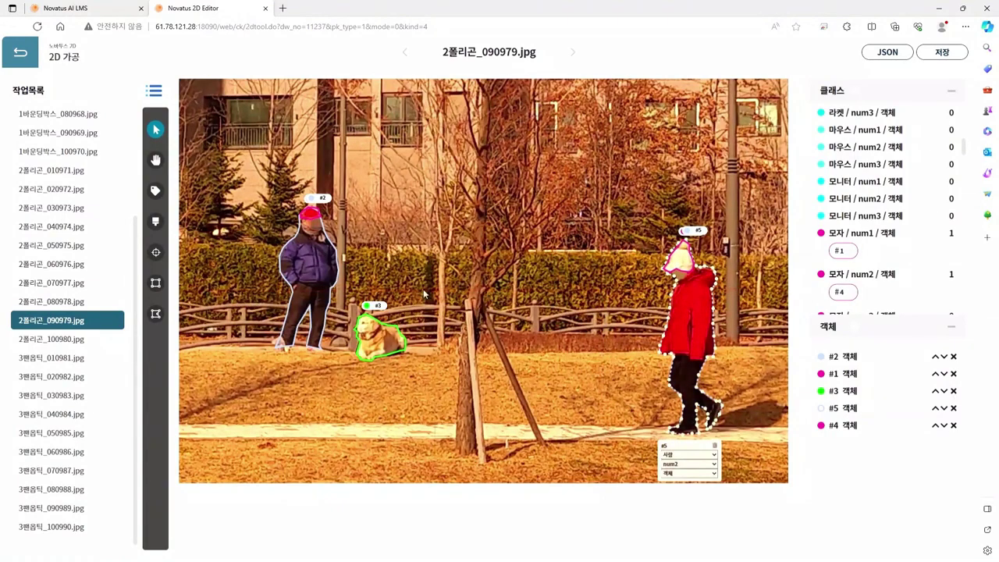
Step: Advance past 2폴리곤_100980.jpg to load 3팬옵틱_010981.jpg, the green bus photo
{"action": "left_click", "coordinate": [81, 344]}
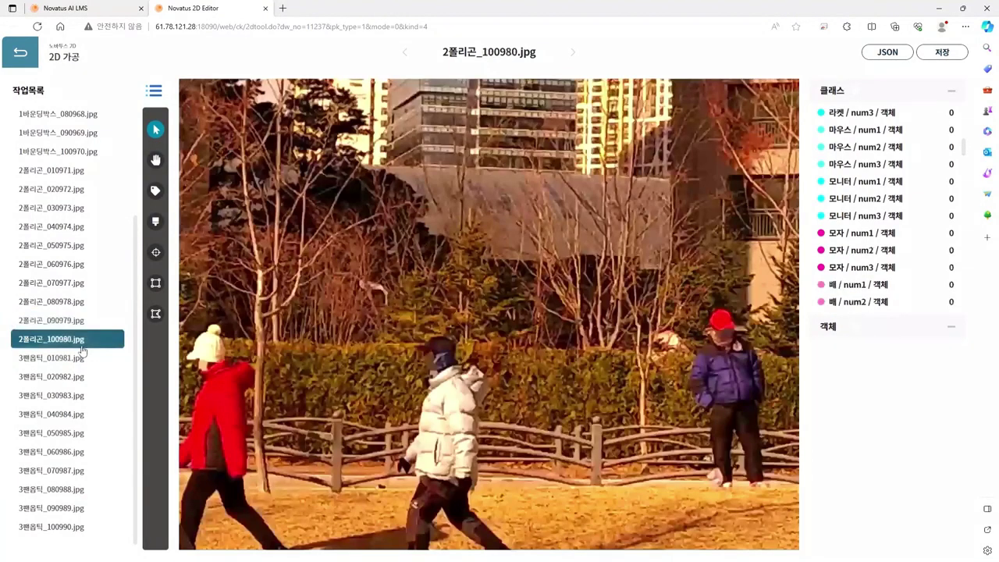
{"action": "key", "text": "h"}
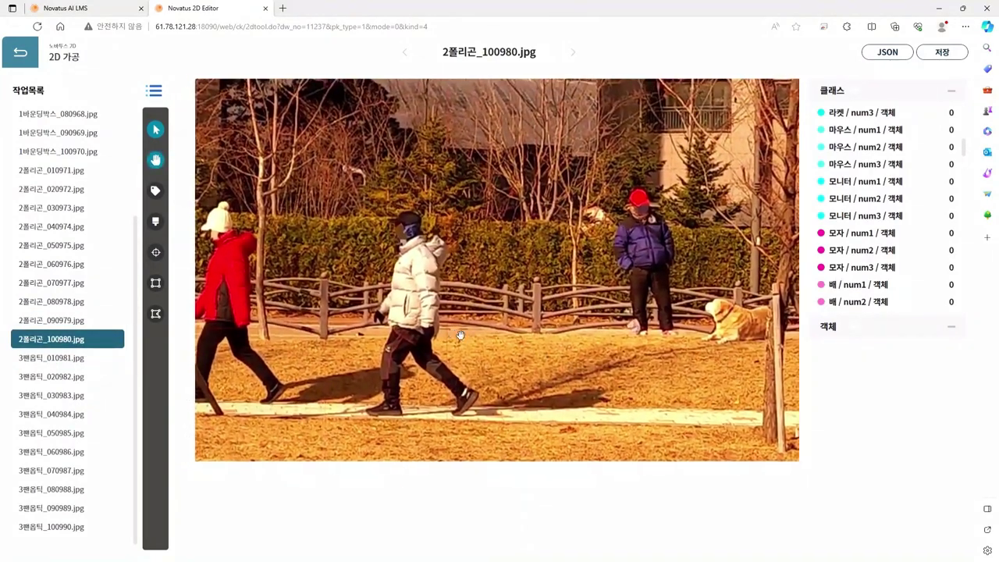
{"action": "key", "text": "h"}
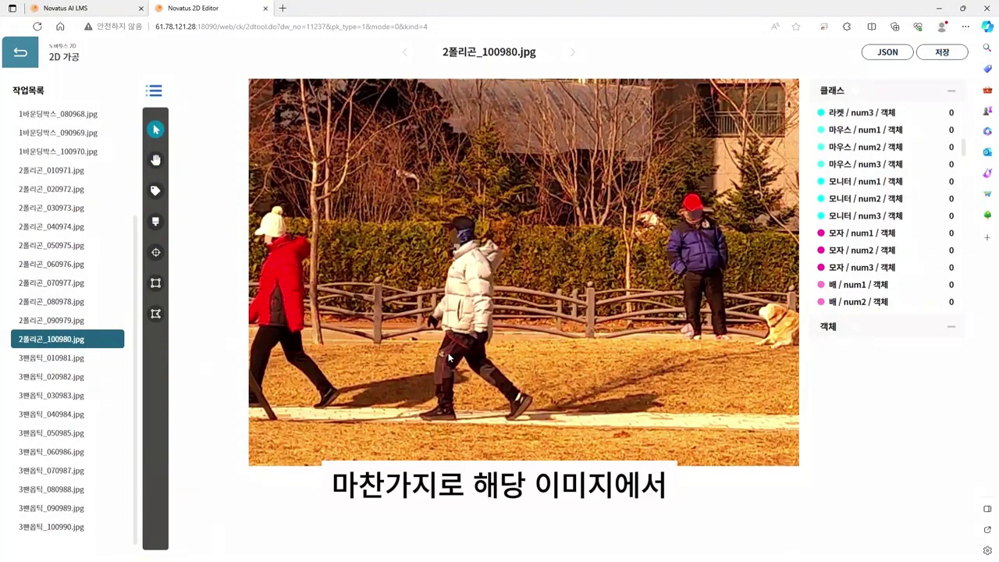
{"action": "key", "text": "h"}
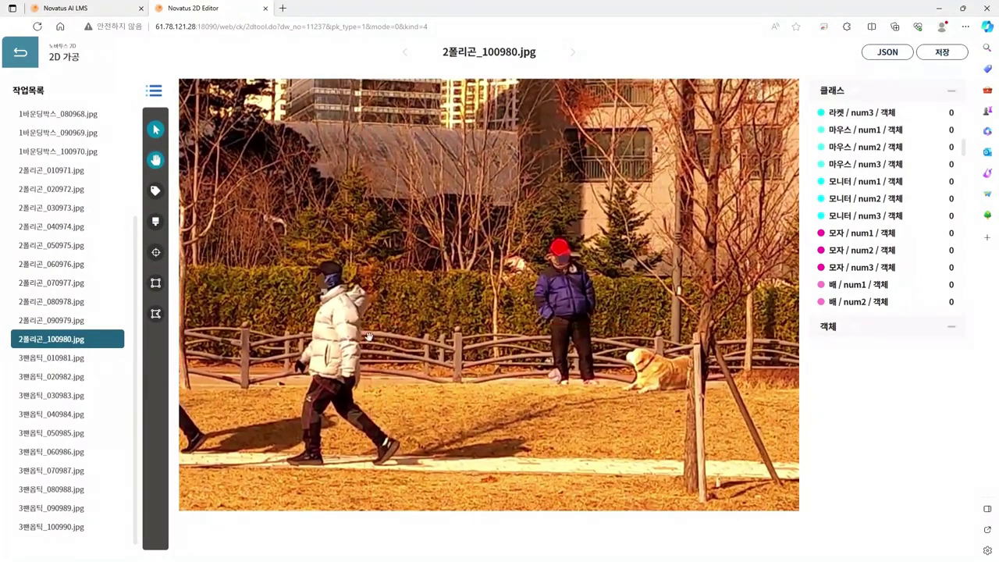
{"action": "key", "text": "h"}
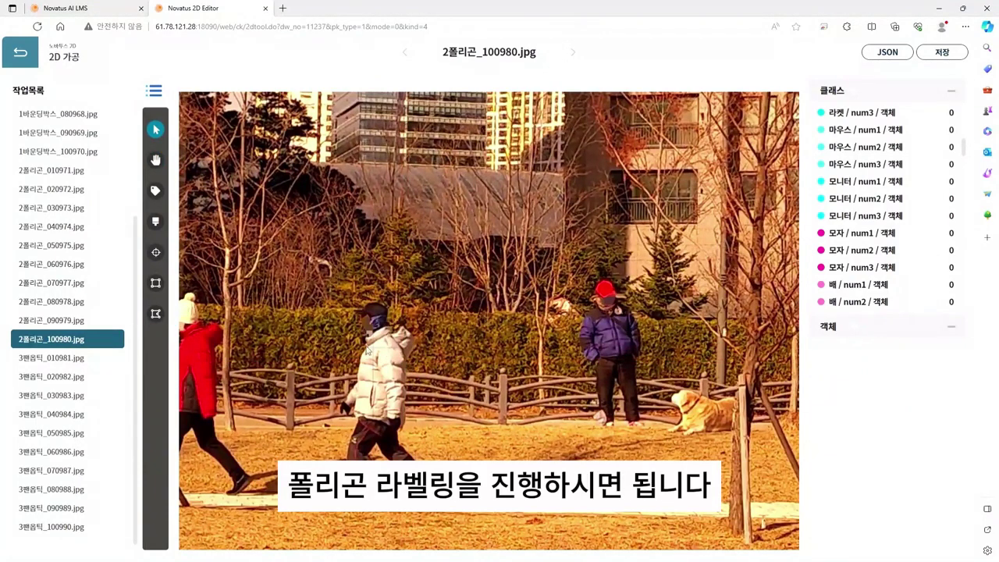
{"action": "key", "text": "d"}
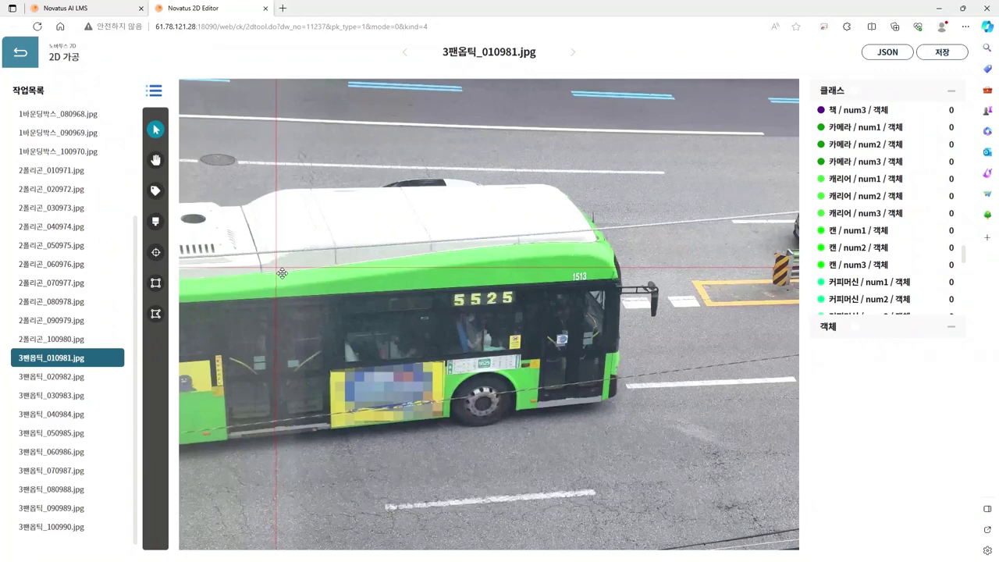
Step: Draw a four-corner polygon spanning the entire bus photo as object #1
{"action": "left_click", "coordinate": [156, 314]}
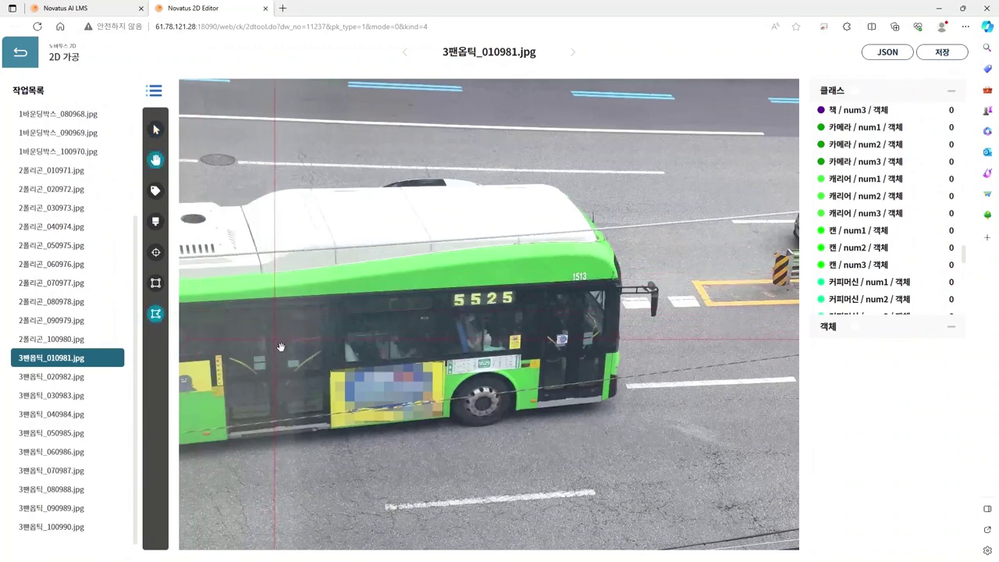
{"action": "scroll", "coordinate": [310, 335], "scroll_direction": "down", "scroll_amount": 3}
{"action": "scroll", "coordinate": [363, 341], "scroll_direction": "down", "scroll_amount": 1}
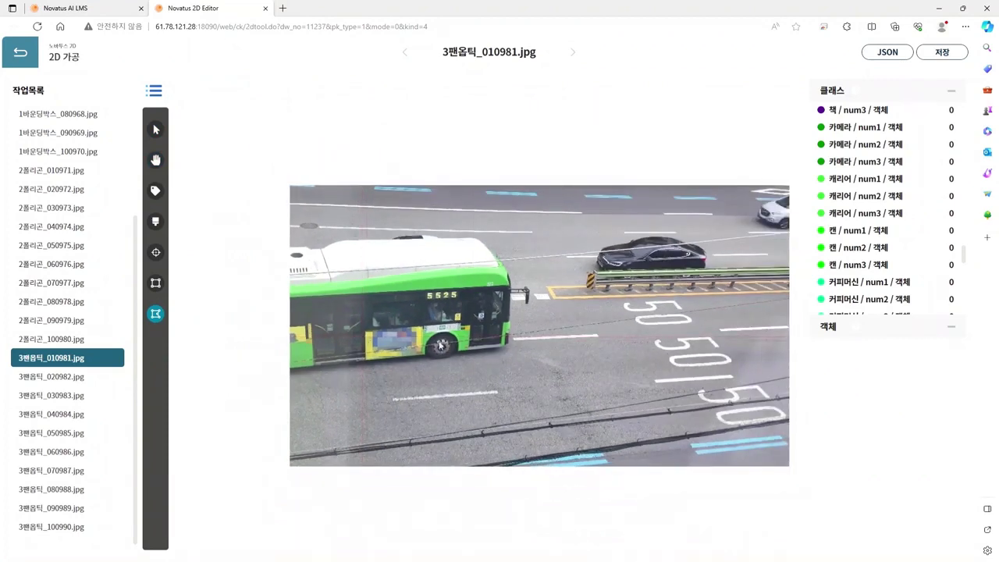
{"action": "key", "text": "space"}
{"action": "left_click_drag", "start_coordinate": [517, 342], "coordinate": [473, 355]}
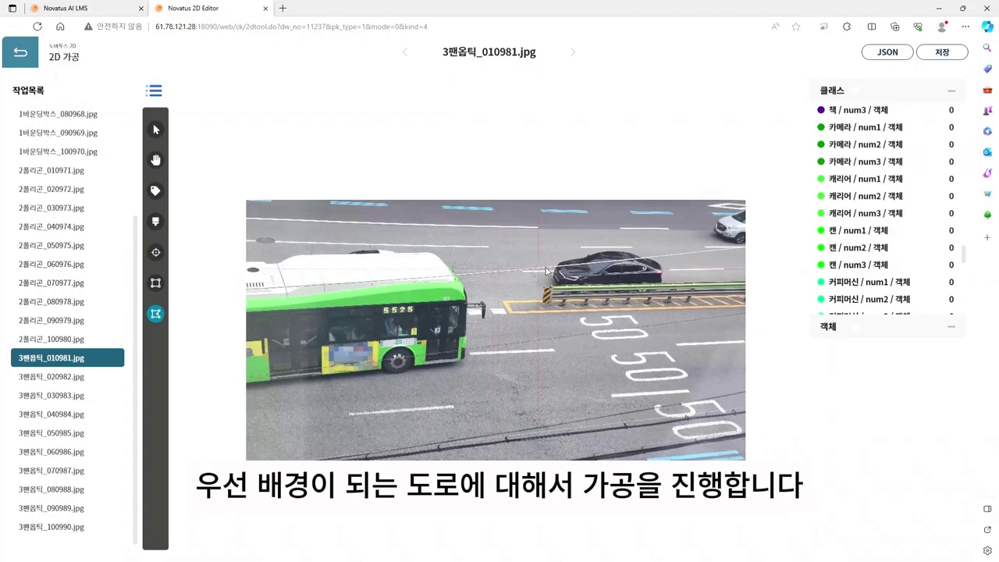
{"action": "left_click", "coordinate": [247, 201]}
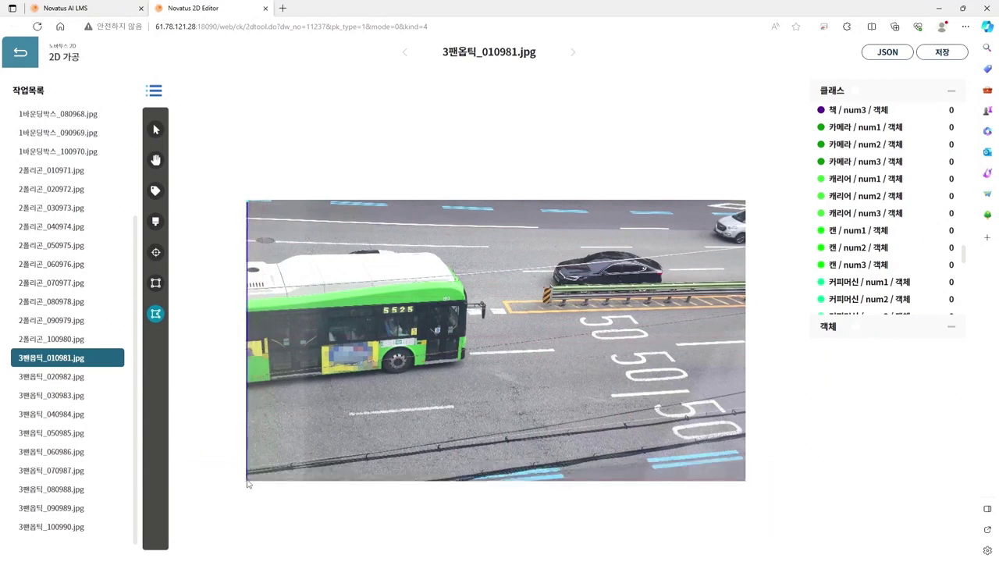
{"action": "left_click", "coordinate": [247, 480]}
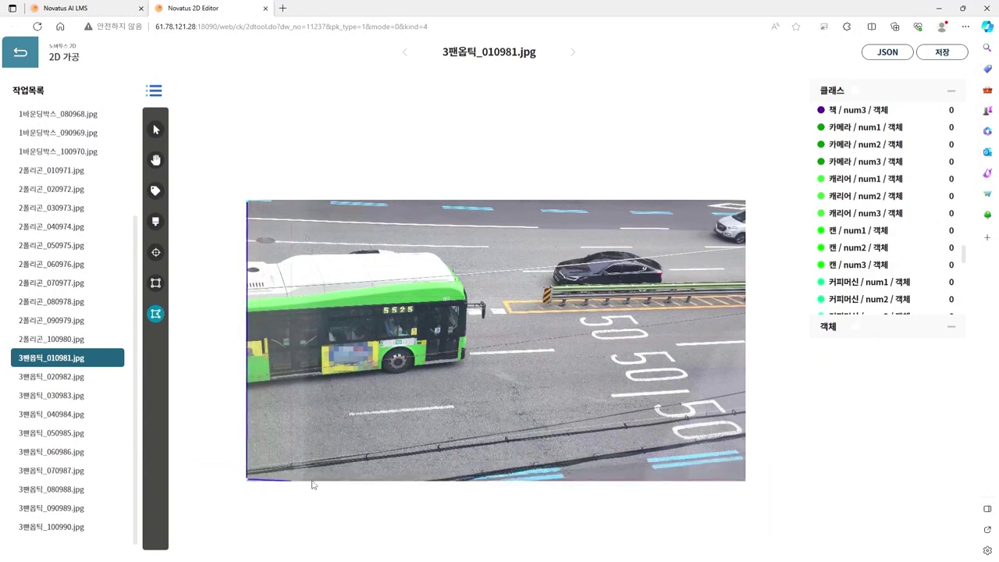
{"action": "left_click", "coordinate": [743, 478]}
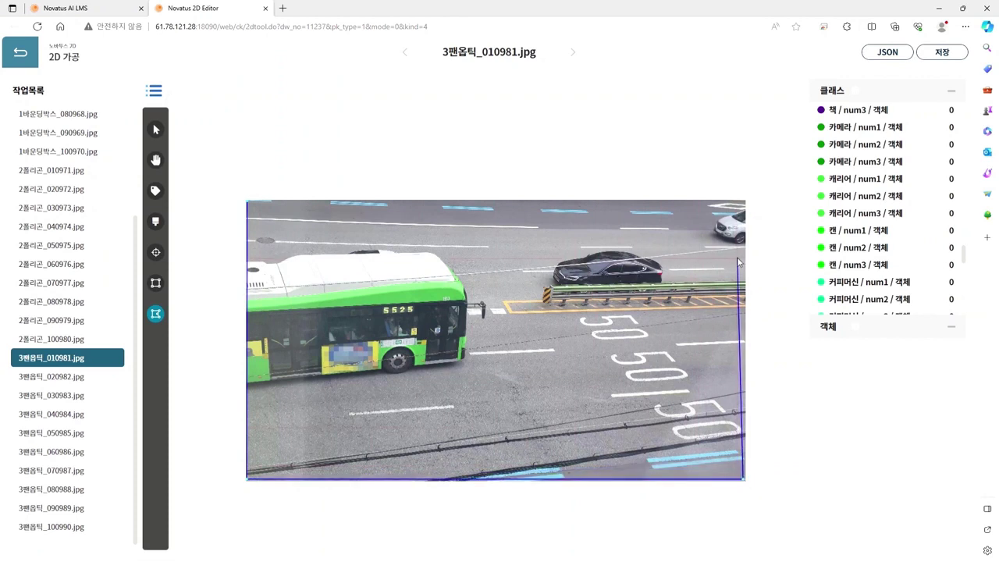
{"action": "double_click", "coordinate": [745, 205]}
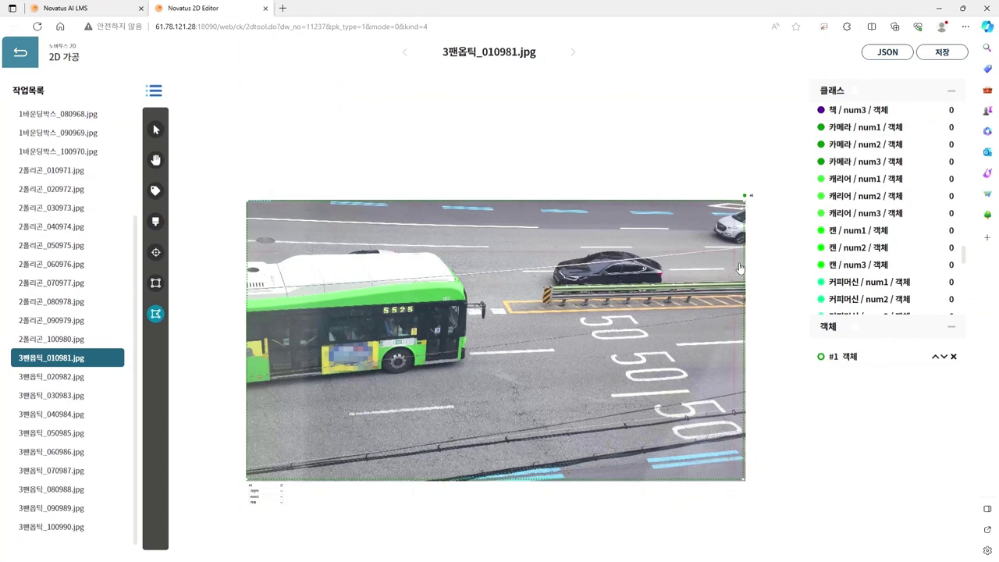
Step: Label object #1 with category 배경 and subclass 차도
{"action": "scroll", "coordinate": [259, 497], "scroll_direction": "up", "scroll_amount": 2}
{"action": "scroll", "coordinate": [258, 497], "scroll_direction": "up", "scroll_amount": 1}
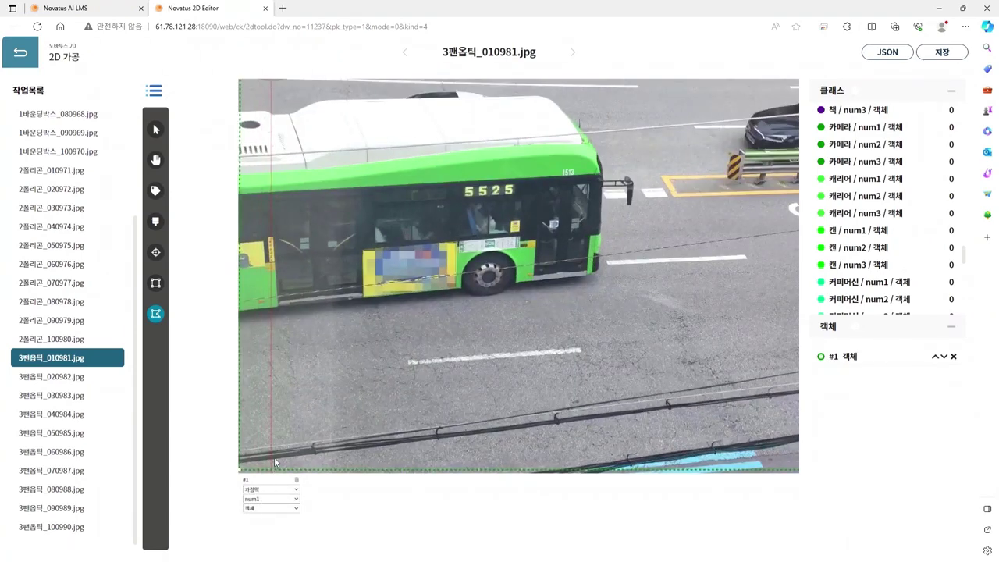
{"action": "left_click", "coordinate": [261, 470]}
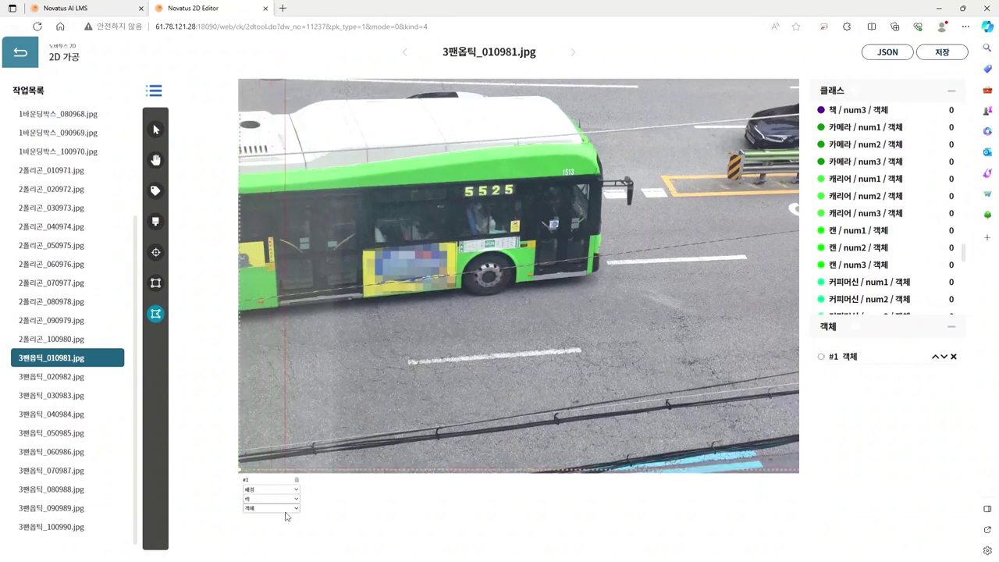
{"action": "left_click", "coordinate": [273, 537]}
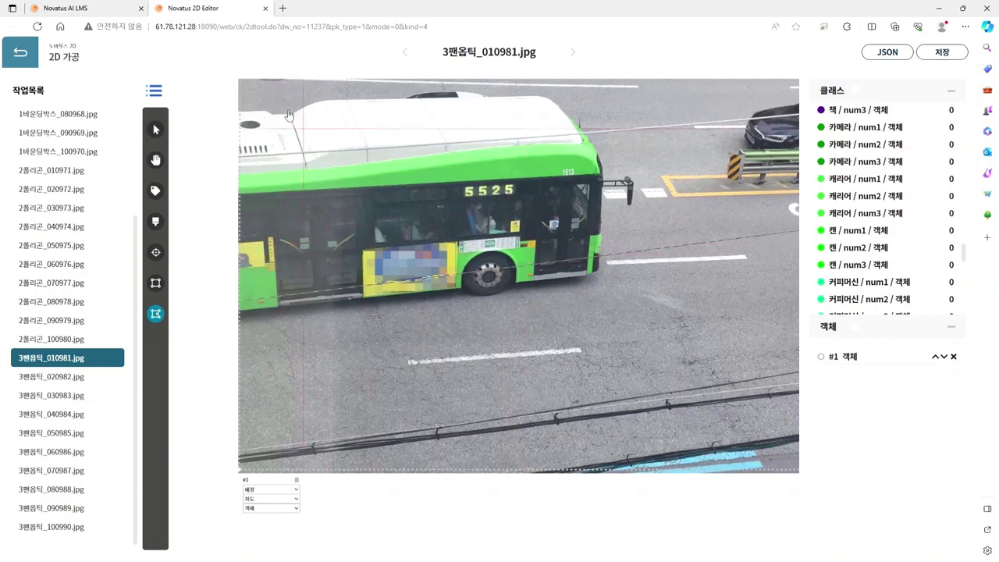
Step: Place points along the green bus roof from the image's left edge to its front corner
{"action": "key", "text": "space"}
{"action": "left_click_drag", "start_coordinate": [364, 126], "coordinate": [336, 225]}
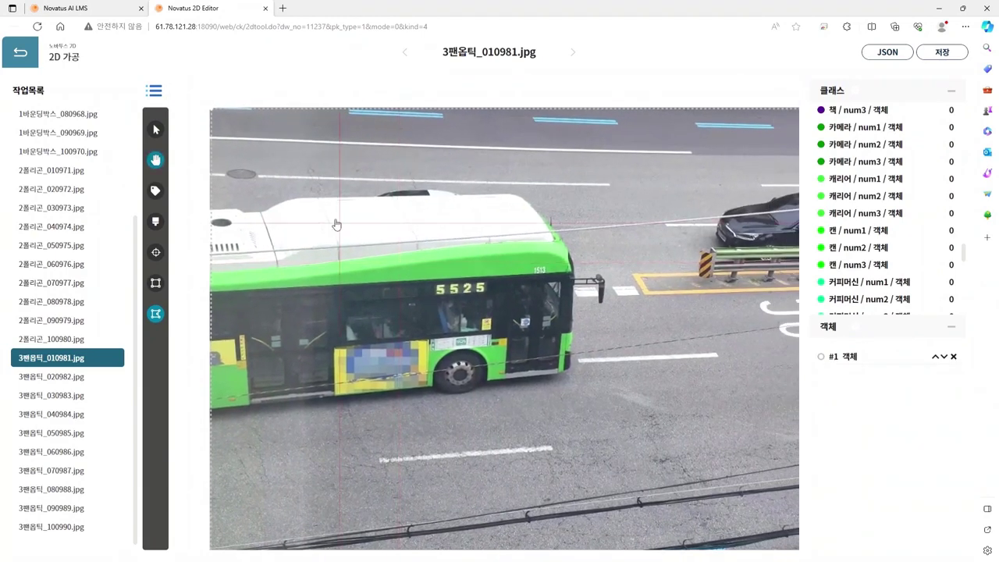
{"action": "left_click", "coordinate": [215, 209]}
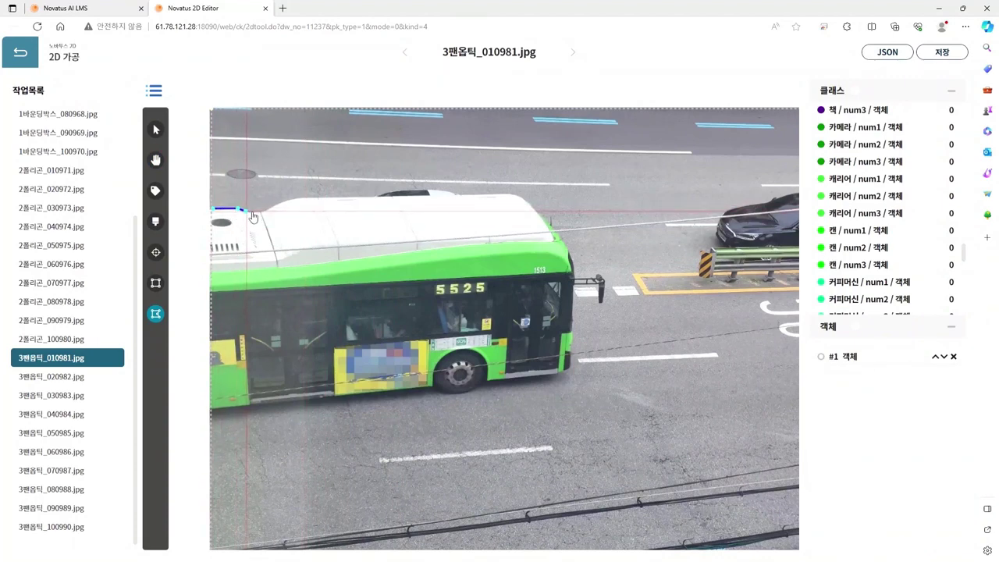
{"action": "left_click", "coordinate": [246, 210]}
{"action": "left_click", "coordinate": [260, 209]}
{"action": "left_click", "coordinate": [274, 207]}
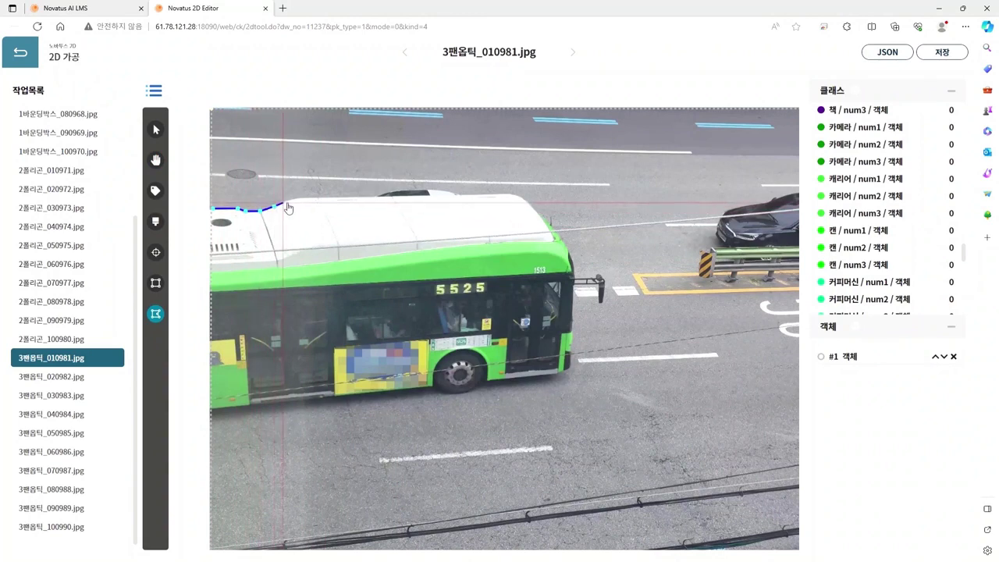
{"action": "left_click", "coordinate": [290, 201]}
{"action": "left_click", "coordinate": [307, 196]}
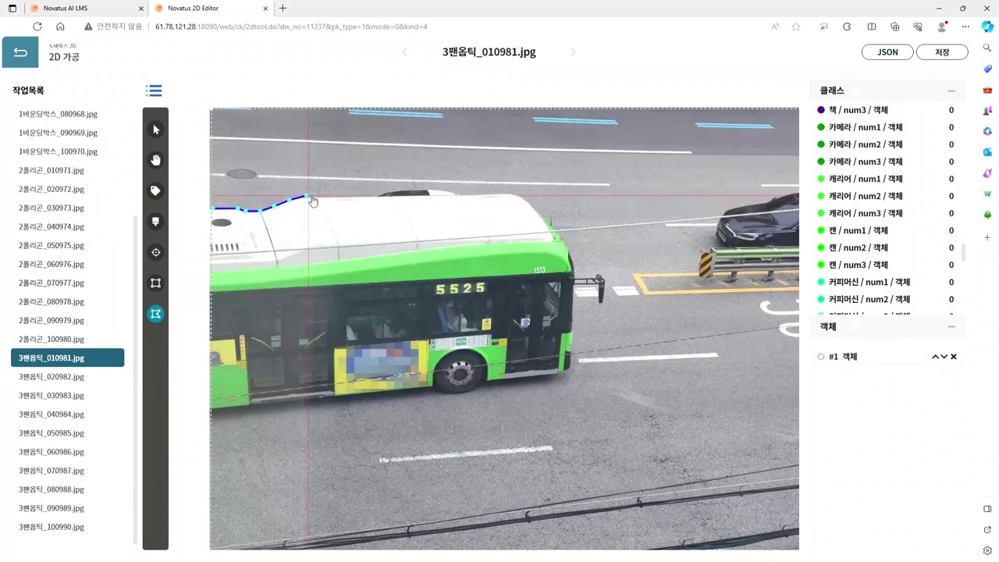
{"action": "left_click", "coordinate": [336, 197]}
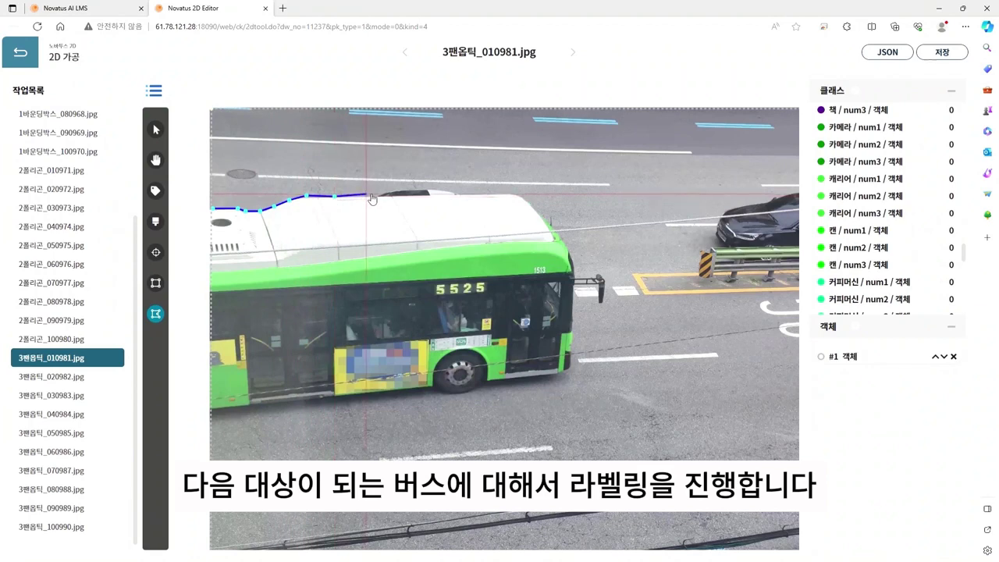
{"action": "left_click", "coordinate": [378, 196]}
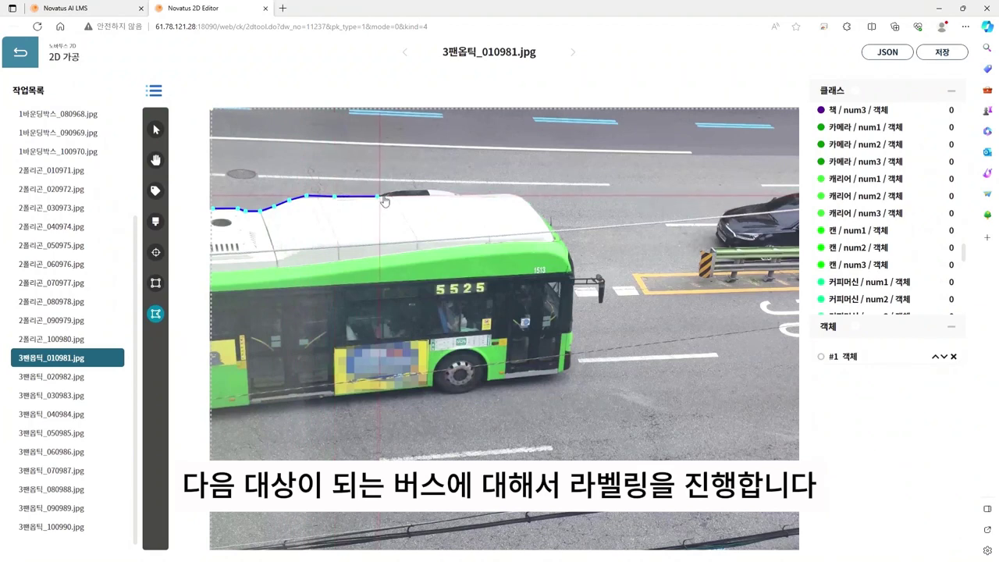
{"action": "left_click", "coordinate": [396, 190]}
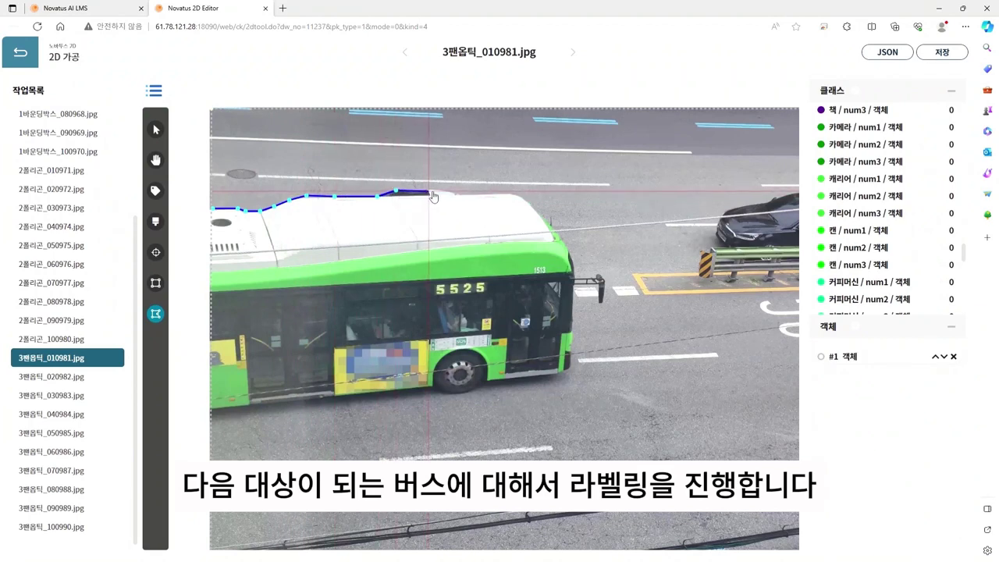
{"action": "left_click", "coordinate": [428, 191]}
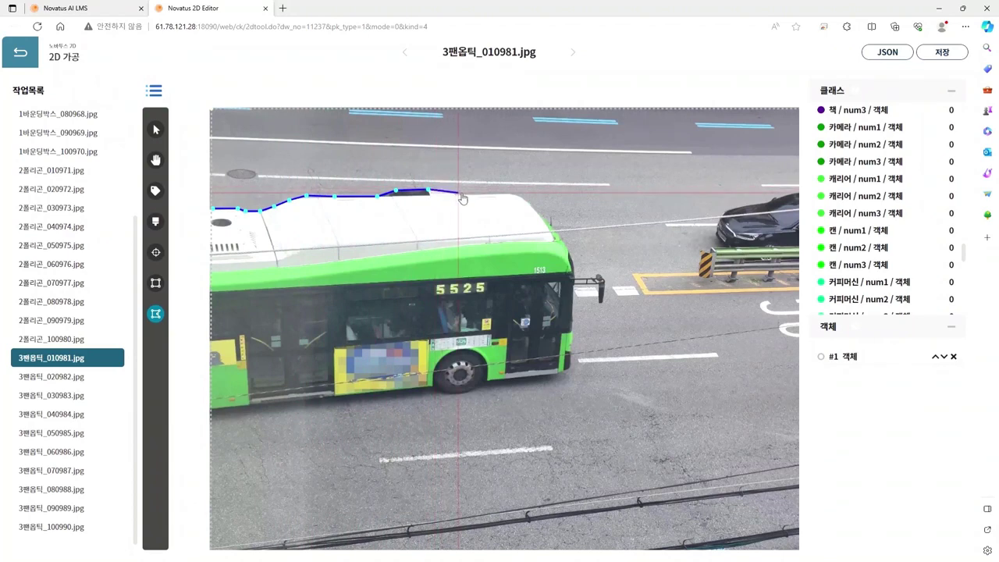
{"action": "left_click", "coordinate": [458, 192]}
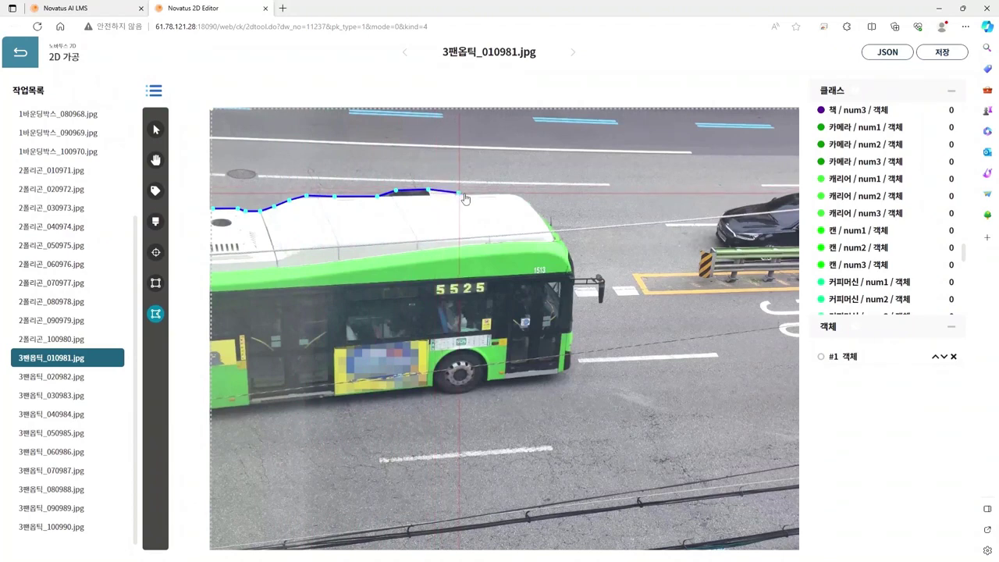
{"action": "left_click", "coordinate": [512, 192]}
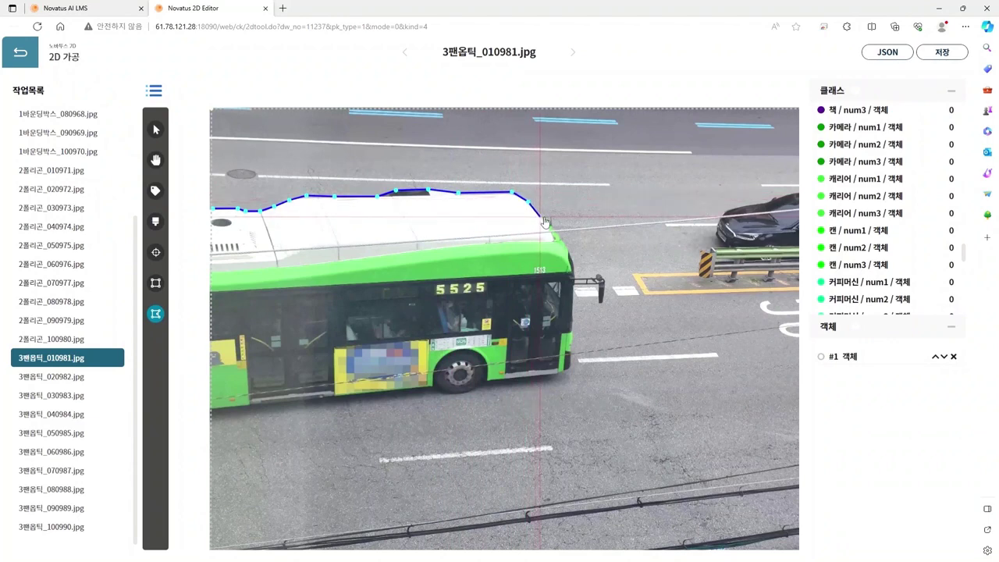
{"action": "left_click", "coordinate": [544, 218]}
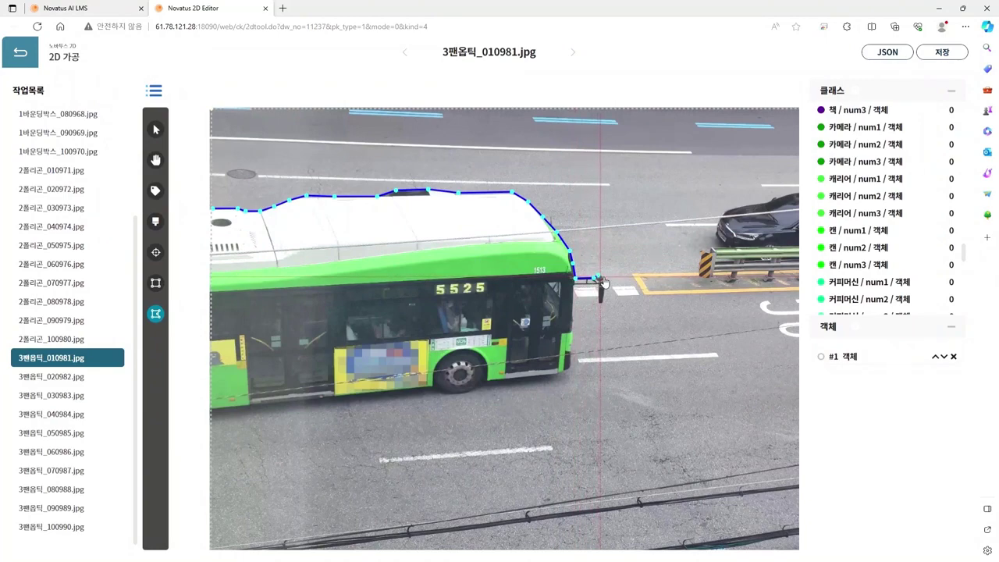
Step: Trace around the side mirror and down the bus front to its lower front corner
{"action": "scroll", "coordinate": [607, 283], "scroll_direction": "up", "scroll_amount": 4}
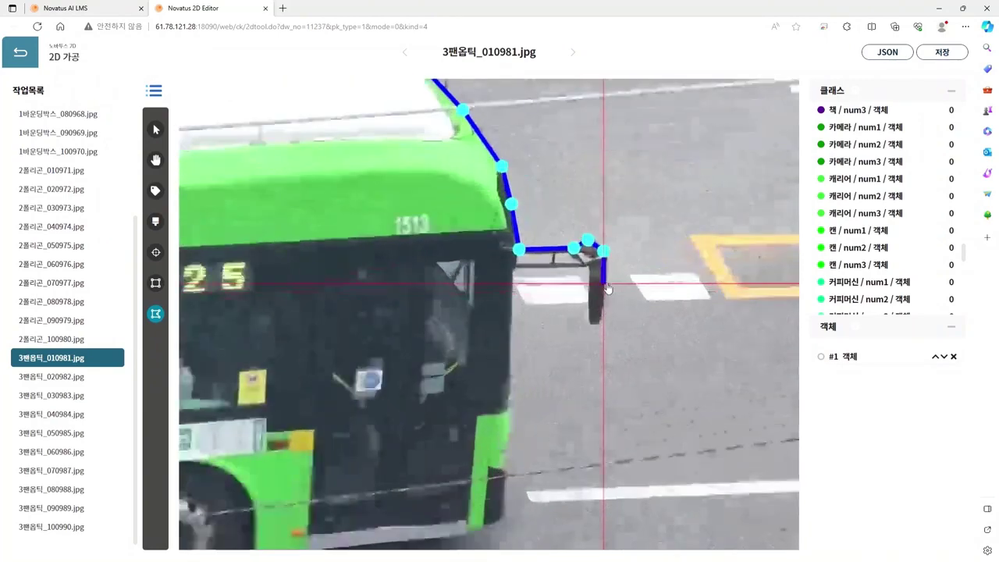
{"action": "left_click", "coordinate": [606, 292]}
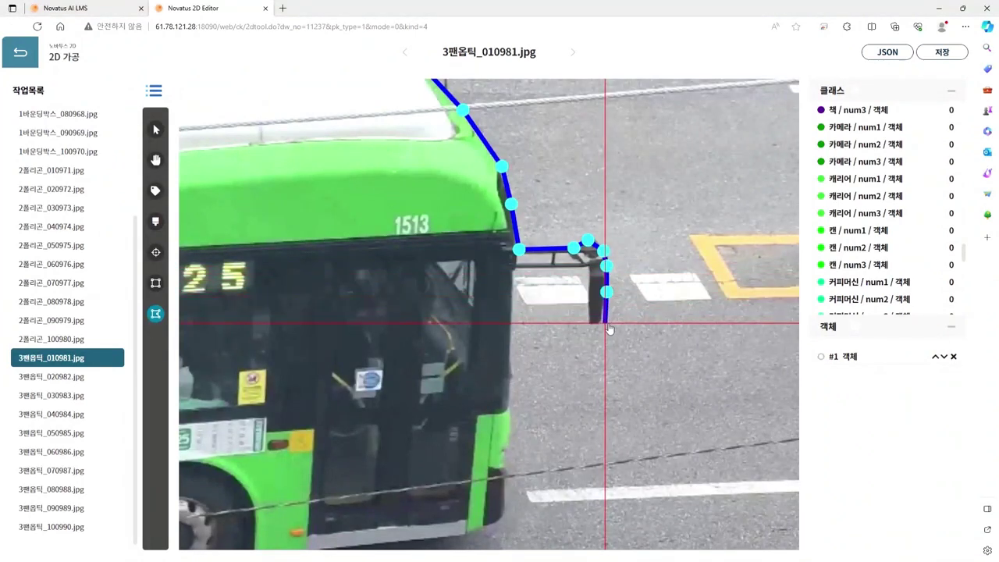
{"action": "left_click", "coordinate": [600, 315]}
{"action": "left_click", "coordinate": [589, 325]}
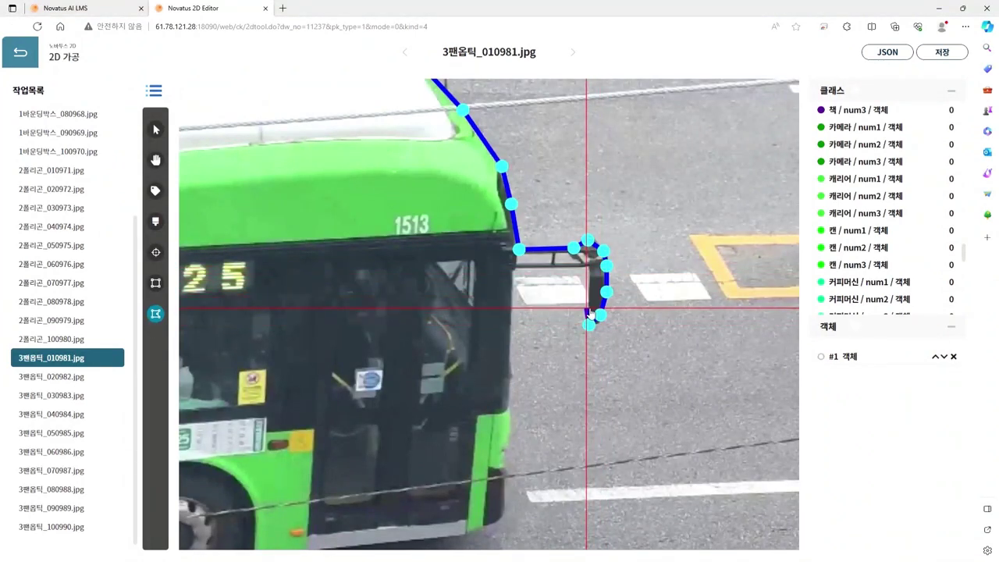
{"action": "left_click", "coordinate": [589, 303]}
{"action": "left_click", "coordinate": [588, 266]}
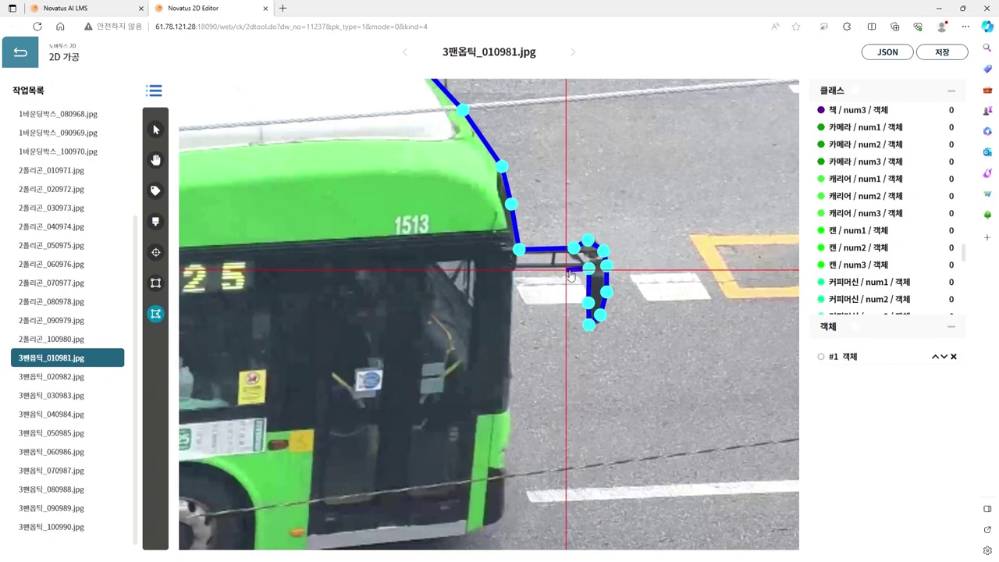
{"action": "left_click", "coordinate": [520, 268]}
{"action": "left_click", "coordinate": [510, 273]}
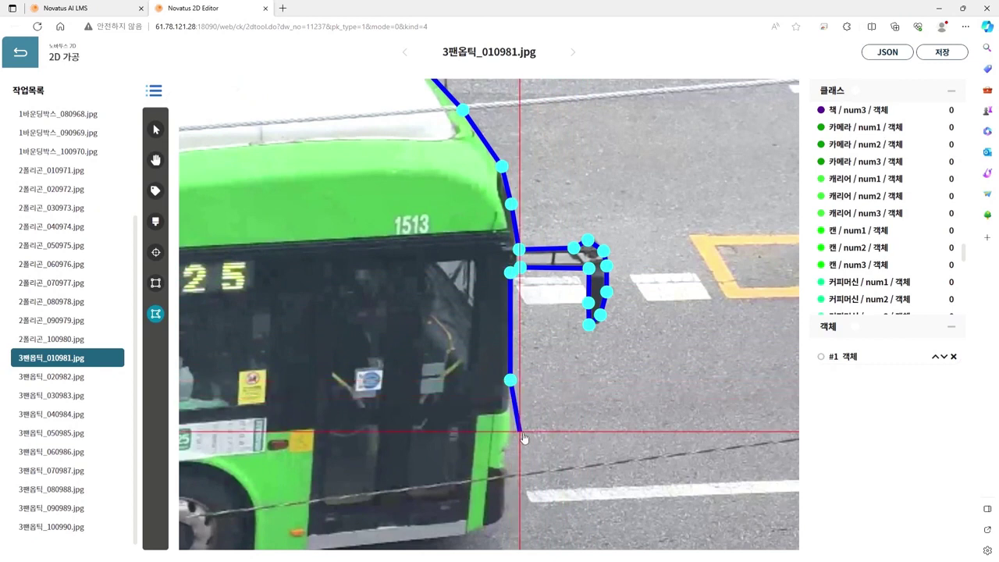
{"action": "left_click", "coordinate": [505, 468]}
{"action": "left_click", "coordinate": [504, 512]}
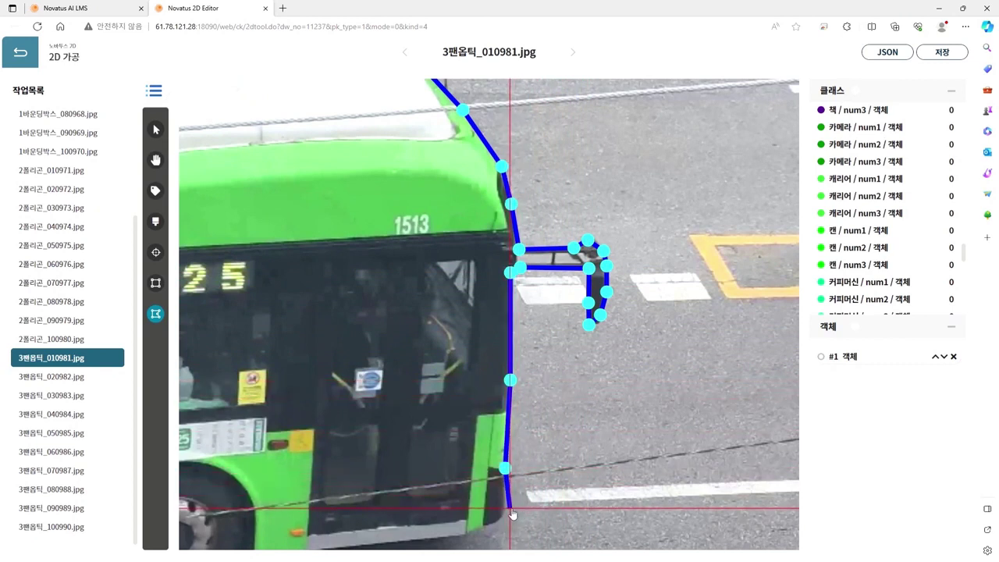
{"action": "left_click", "coordinate": [468, 536]}
Step: Continue the outline along the bus's bottom edge and around the wheel
{"action": "key", "text": "space"}
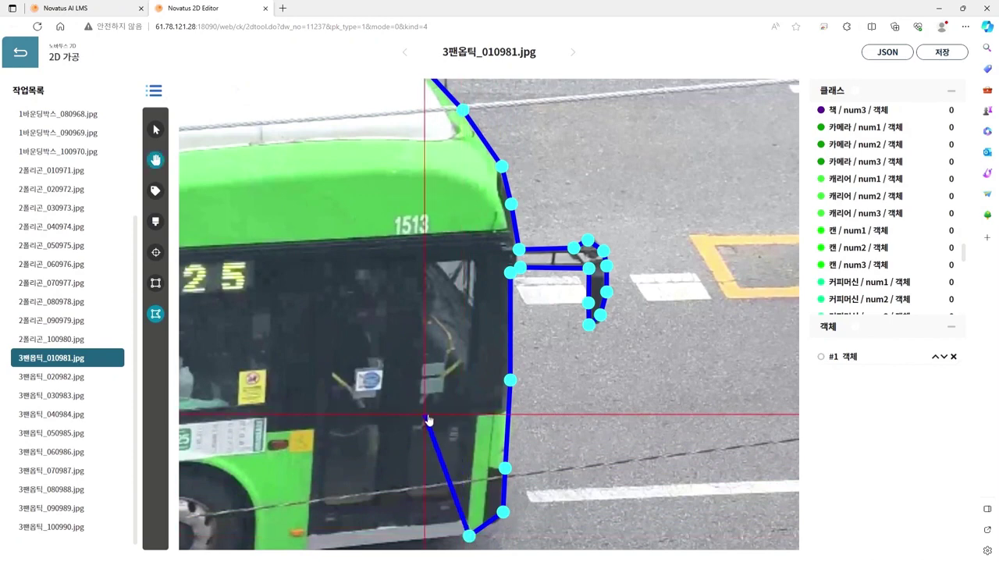
{"action": "left_click_drag", "start_coordinate": [428, 419], "coordinate": [553, 185]}
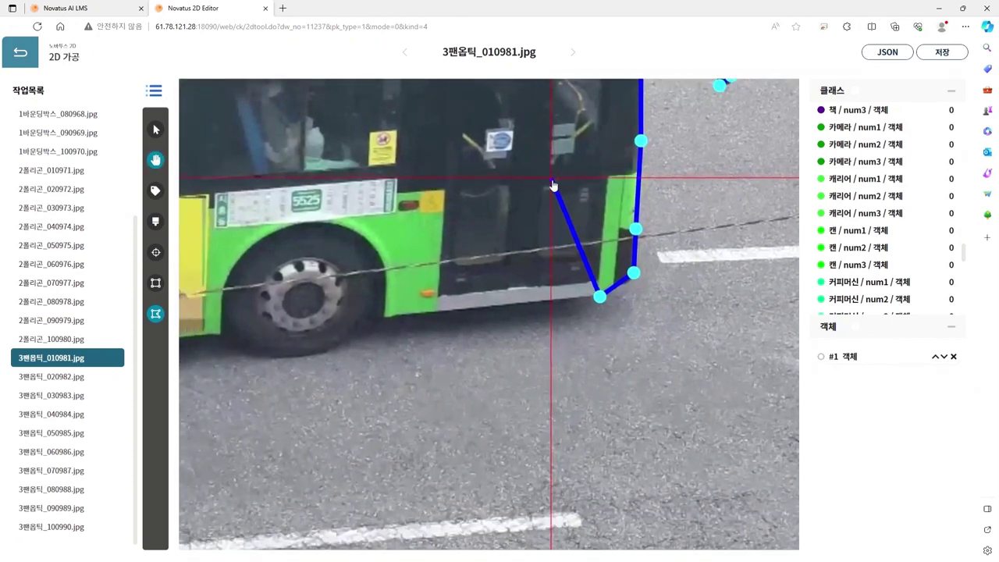
{"action": "left_click", "coordinate": [389, 318]}
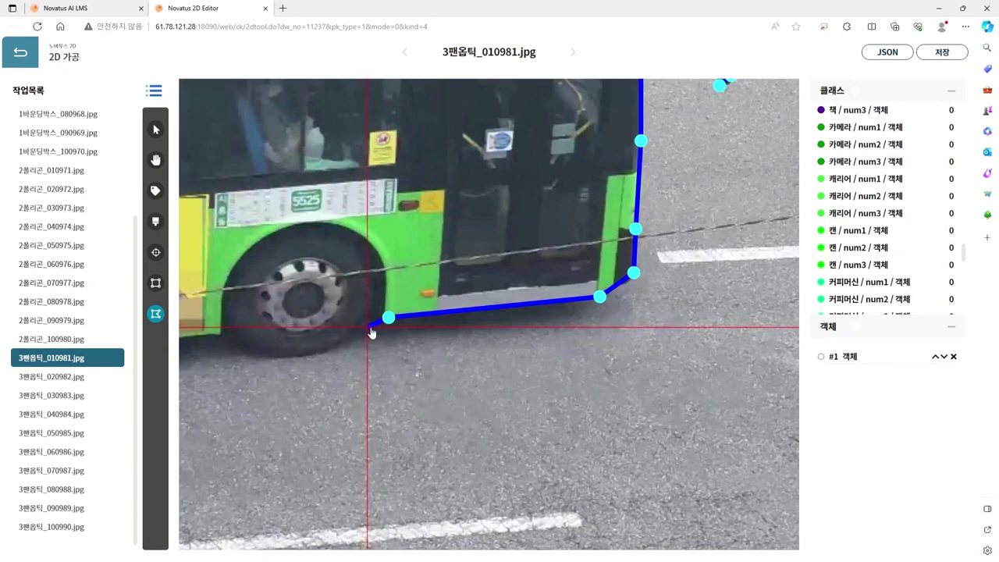
{"action": "left_click", "coordinate": [365, 328]}
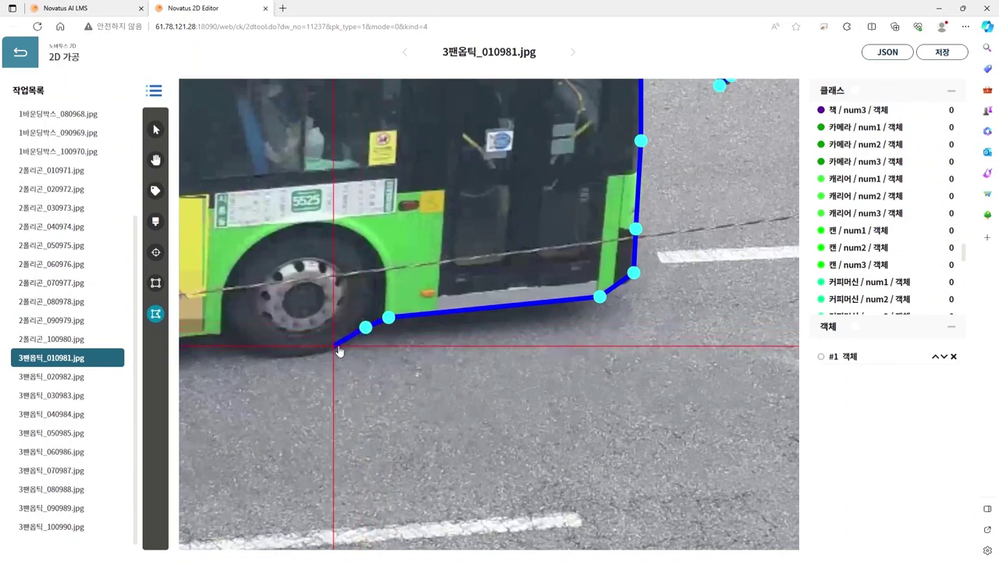
{"action": "left_click", "coordinate": [336, 344]}
{"action": "left_click", "coordinate": [309, 353]}
{"action": "left_click", "coordinate": [279, 357]}
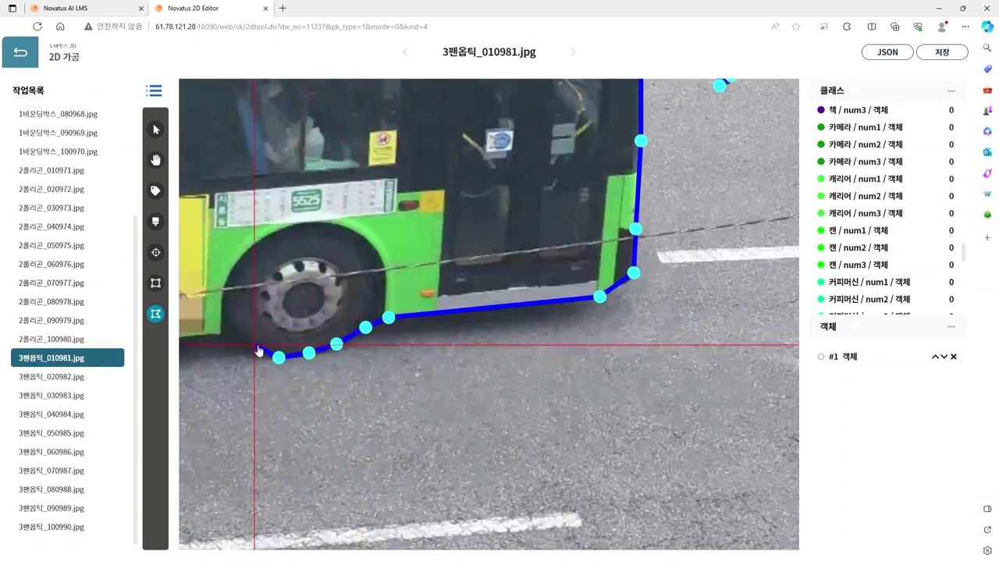
{"action": "left_click", "coordinate": [254, 344]}
{"action": "left_click", "coordinate": [233, 335]}
Step: Extend the outline along the remaining lower edge to the image's left edge
{"action": "key", "text": "space"}
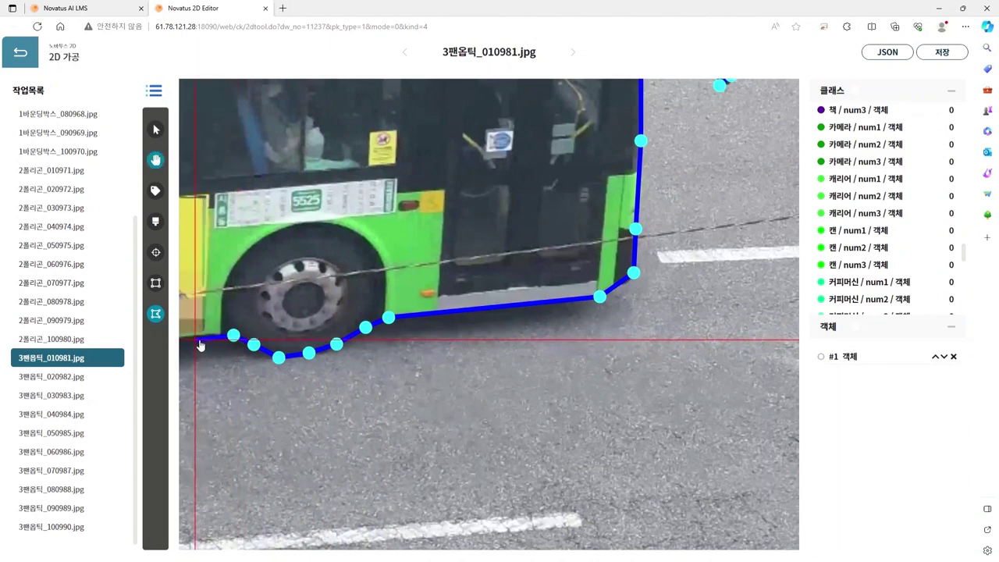
{"action": "left_click_drag", "start_coordinate": [196, 338], "coordinate": [639, 307]}
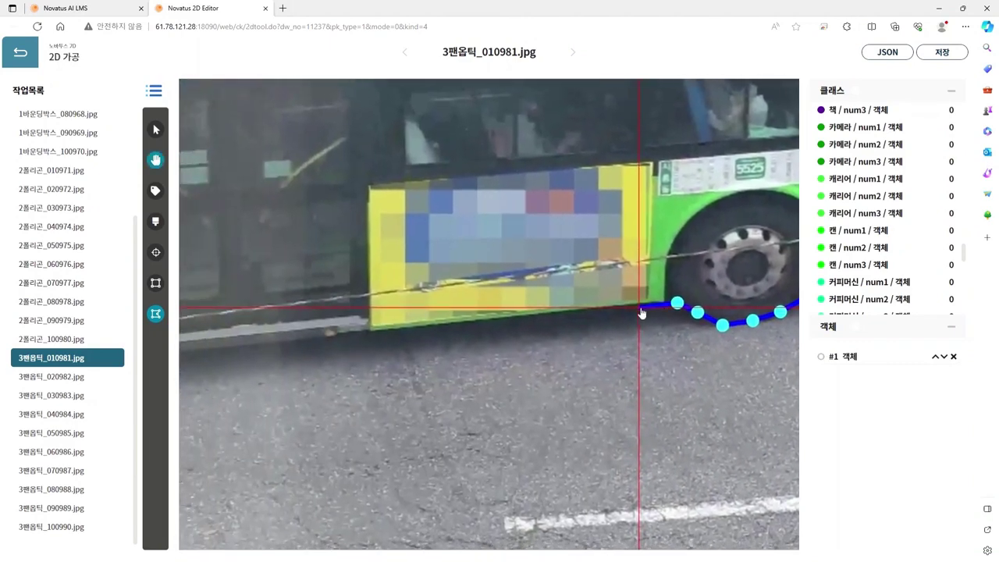
{"action": "left_click", "coordinate": [429, 327]}
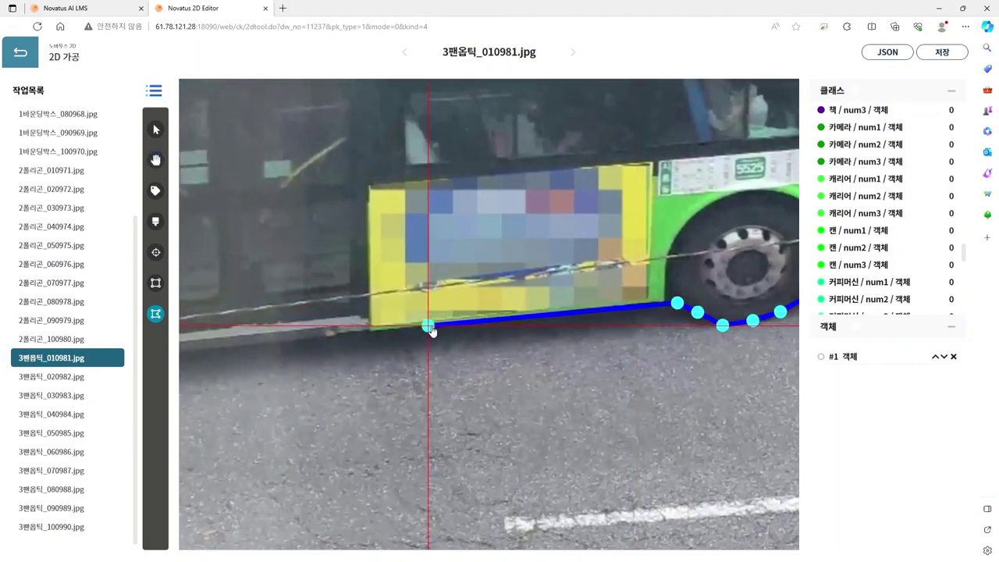
{"action": "left_click", "coordinate": [260, 345]}
{"action": "key", "text": "space"}
{"action": "left_click_drag", "start_coordinate": [261, 360], "coordinate": [577, 339]}
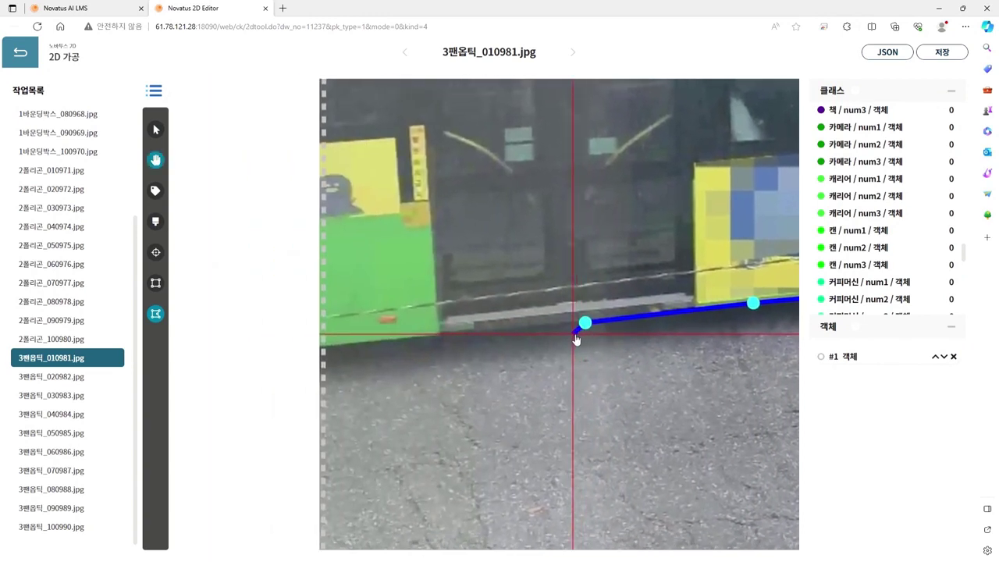
{"action": "left_click", "coordinate": [323, 348]}
{"action": "scroll", "coordinate": [352, 351], "scroll_direction": "down", "scroll_amount": 3}
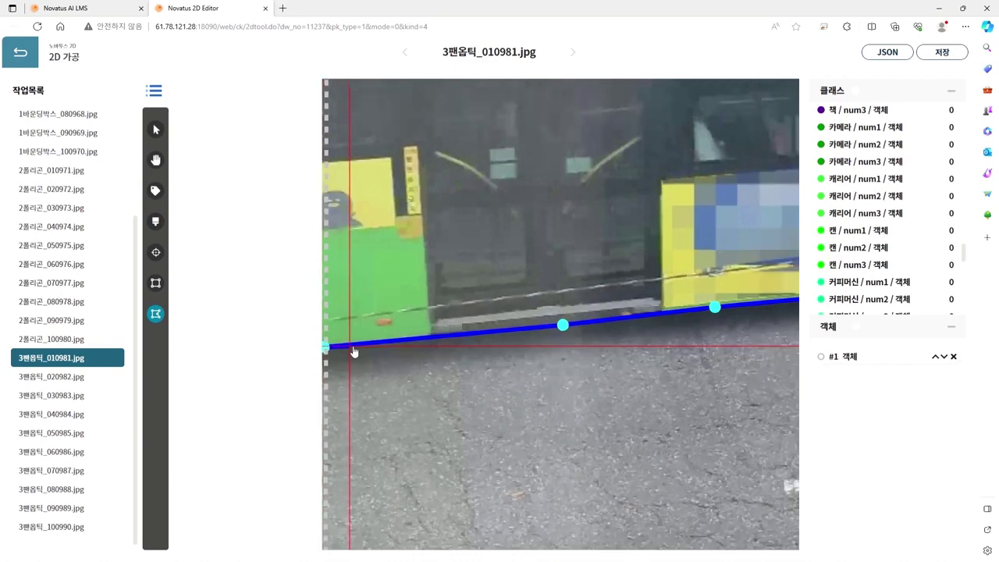
{"action": "scroll", "coordinate": [353, 335], "scroll_direction": "down", "scroll_amount": 2}
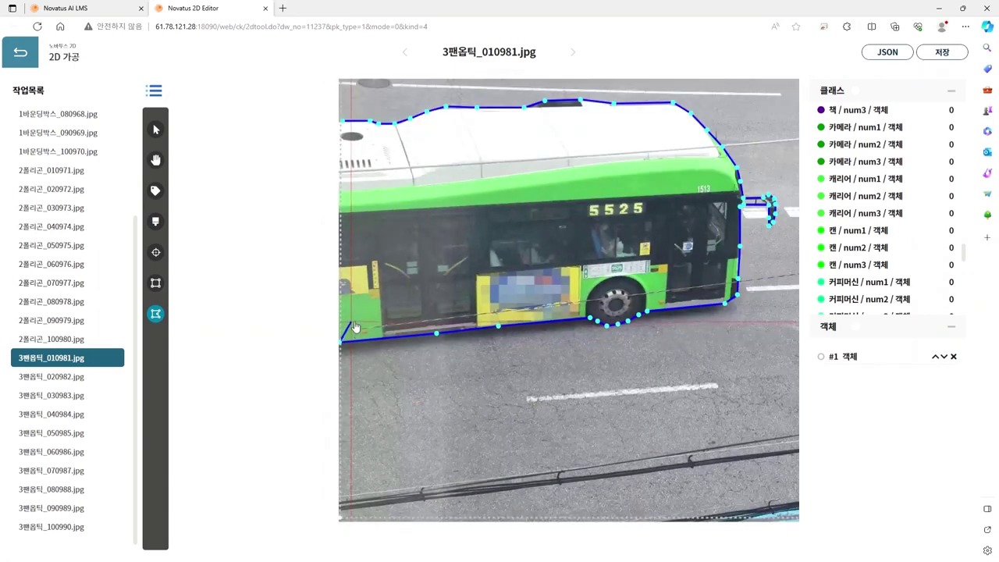
Step: Close the bus outline as polygon #2 labelled 버스, then center the black car in view
{"action": "left_click", "coordinate": [342, 125]}
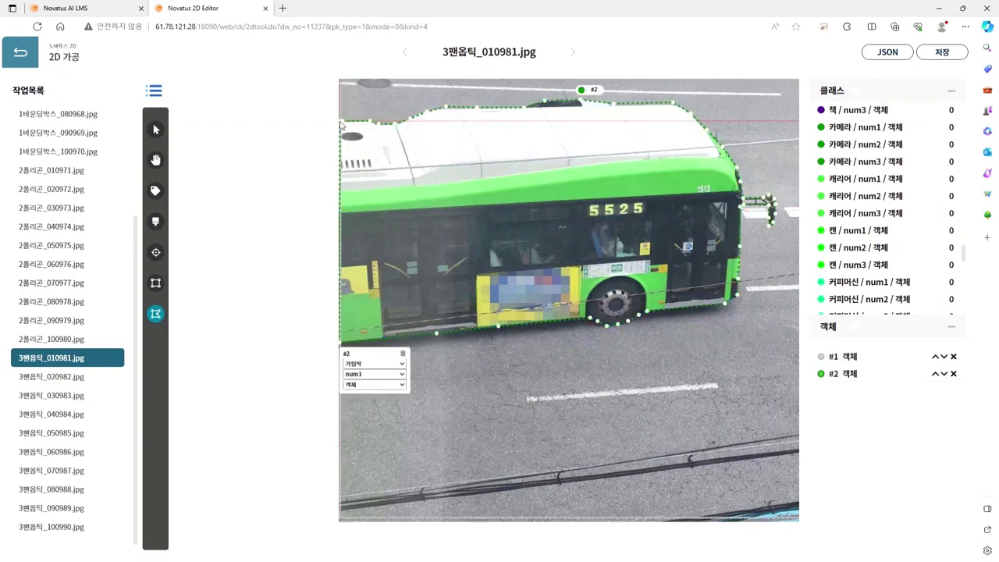
{"action": "left_click", "coordinate": [370, 226]}
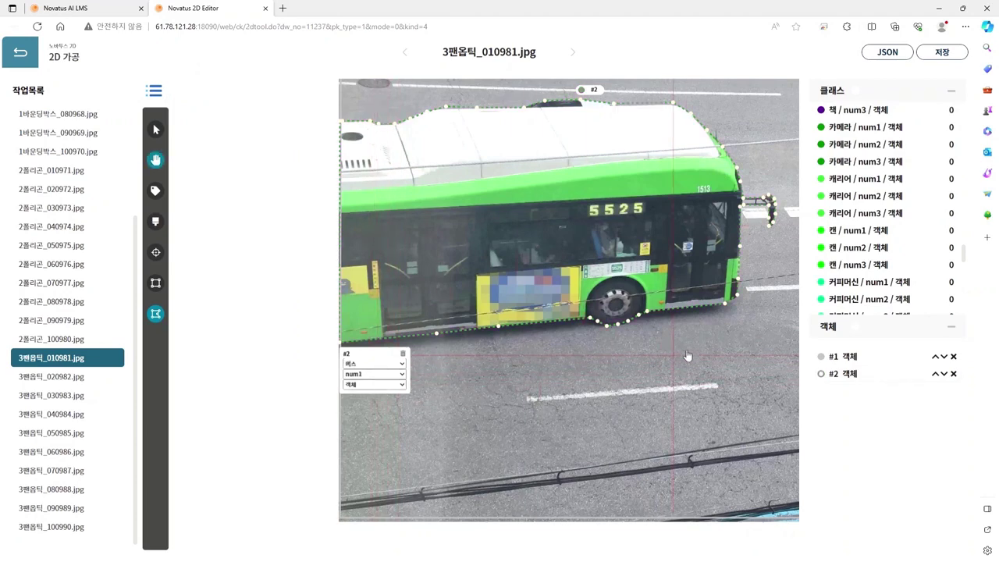
{"action": "left_click_drag", "start_coordinate": [688, 356], "coordinate": [483, 401]}
{"action": "left_click_drag", "start_coordinate": [687, 225], "coordinate": [564, 281]}
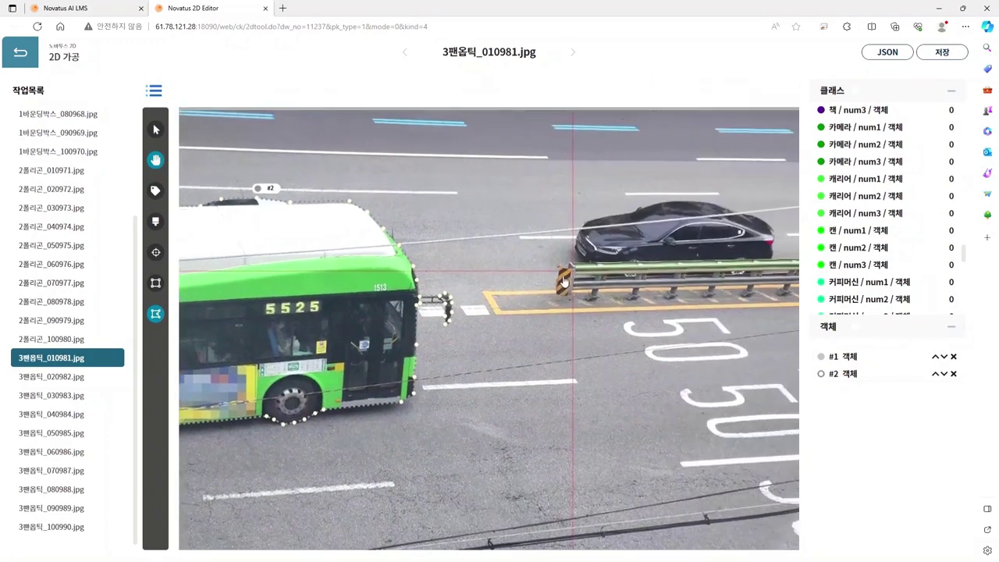
{"action": "left_click_drag", "start_coordinate": [624, 250], "coordinate": [557, 289]}
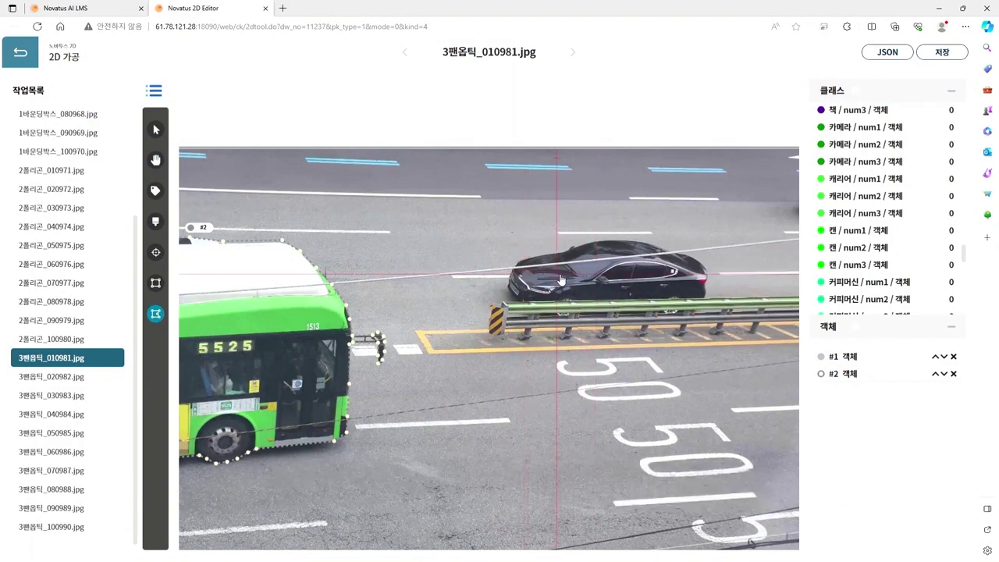
{"action": "scroll", "coordinate": [559, 278], "scroll_direction": "up", "scroll_amount": 2}
{"action": "left_click_drag", "start_coordinate": [526, 278], "coordinate": [420, 273]}
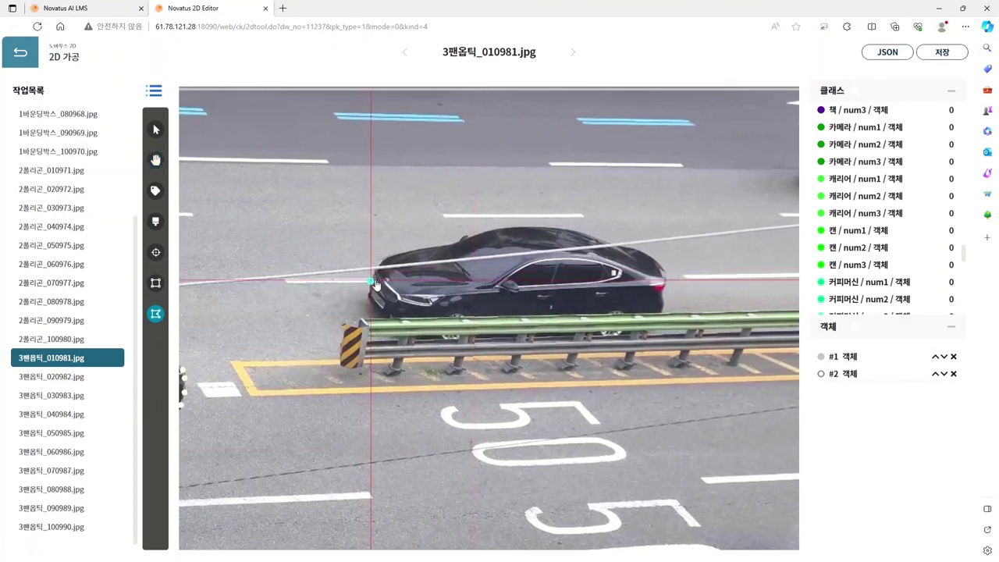
Step: Outline the black car's front, hood, windshield and roofline
{"action": "left_click", "coordinate": [376, 268]}
{"action": "left_click", "coordinate": [381, 258]}
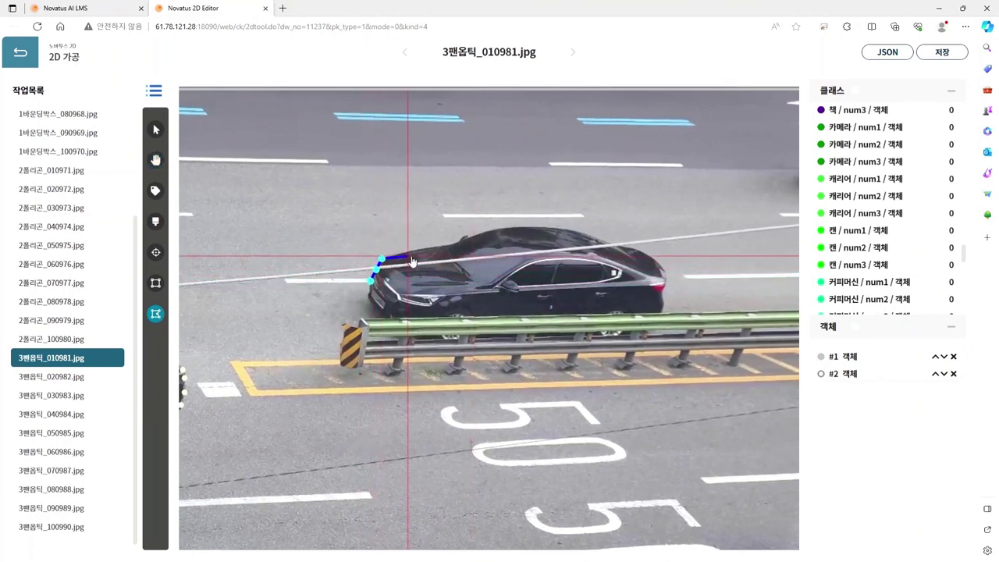
{"action": "left_click", "coordinate": [409, 250]}
{"action": "left_click", "coordinate": [430, 250]}
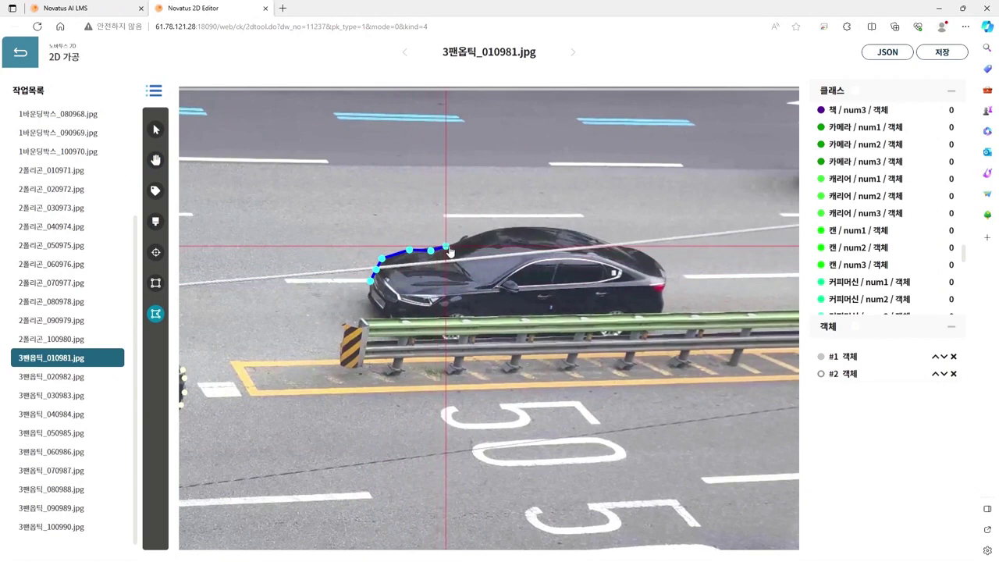
{"action": "left_click", "coordinate": [446, 245]}
{"action": "left_click", "coordinate": [457, 243]}
{"action": "left_click", "coordinate": [466, 235]}
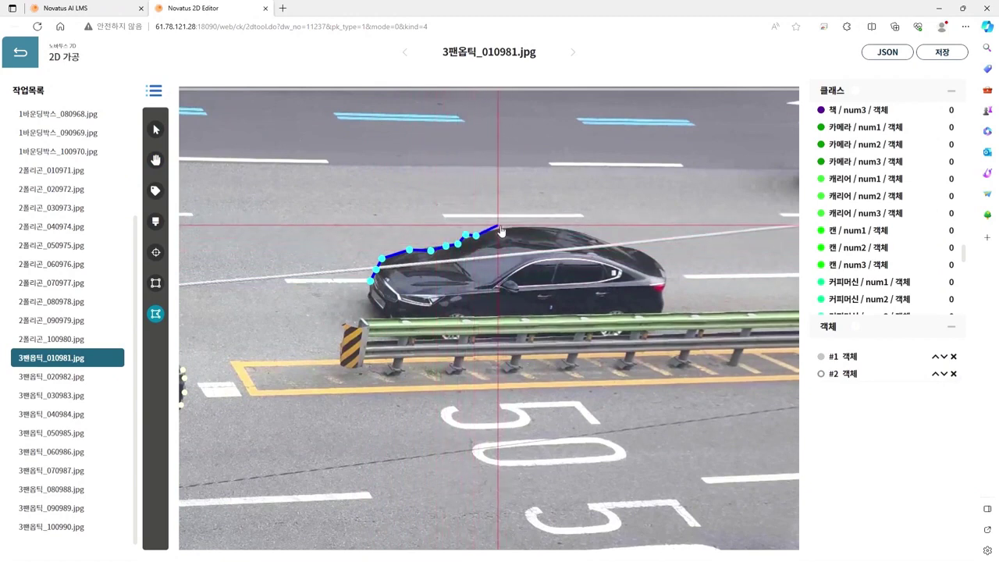
{"action": "left_click", "coordinate": [495, 230]}
{"action": "left_click", "coordinate": [510, 227]}
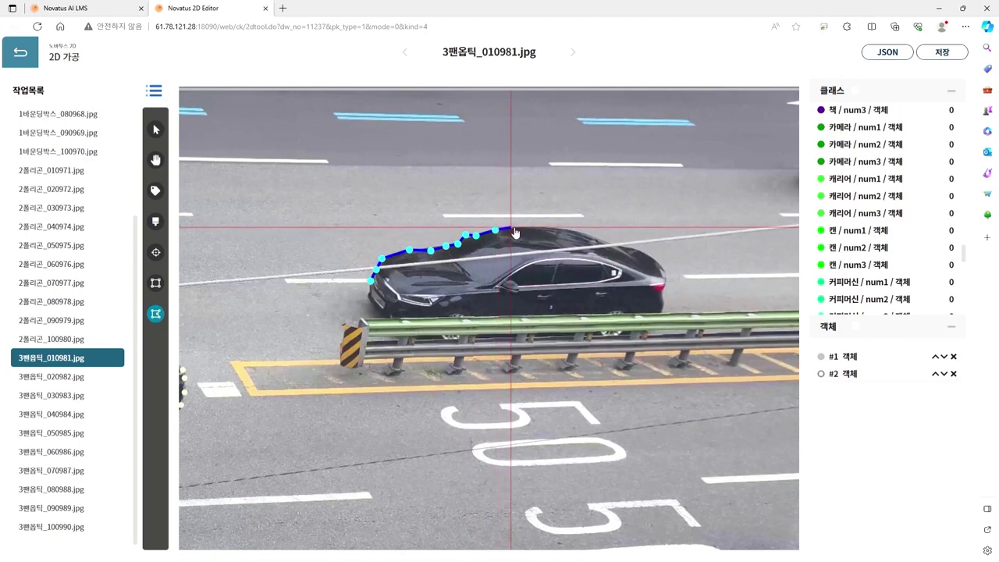
{"action": "left_click", "coordinate": [536, 228]}
{"action": "left_click", "coordinate": [557, 228]}
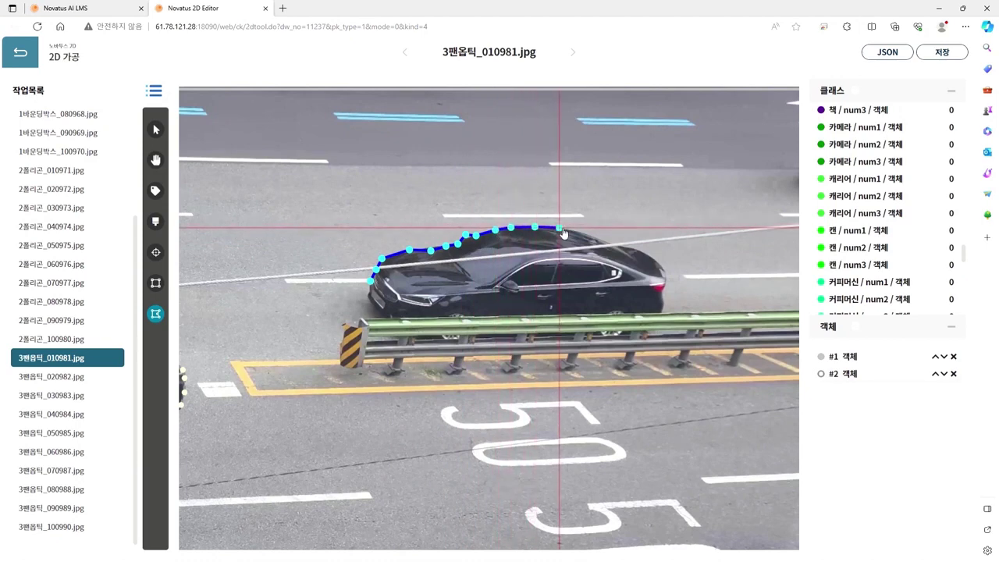
Step: Trace the car's rear and bottom along the guardrail, close it as #3 and label it 차량
{"action": "left_click", "coordinate": [605, 236]}
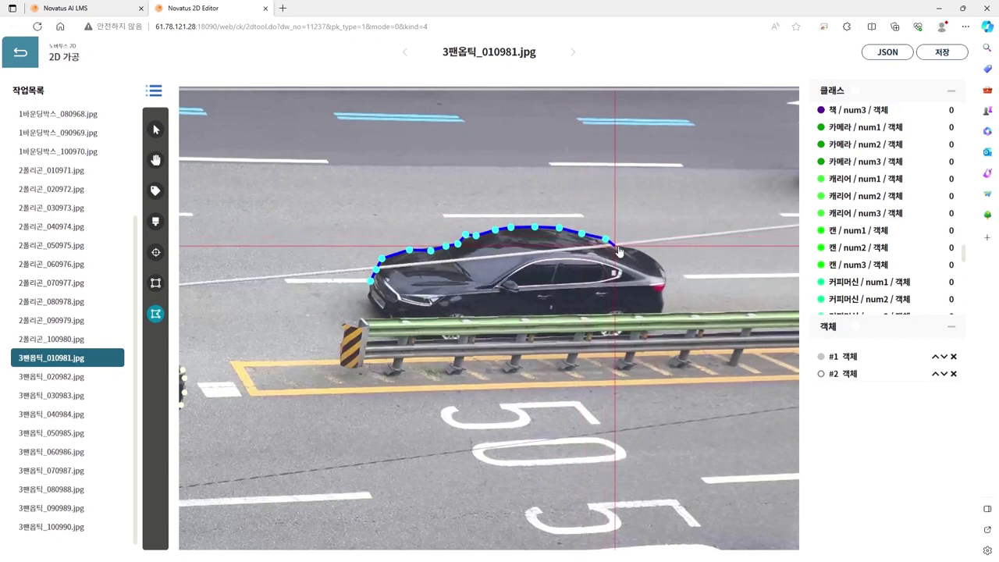
{"action": "left_click", "coordinate": [616, 247]}
{"action": "left_click", "coordinate": [633, 246]}
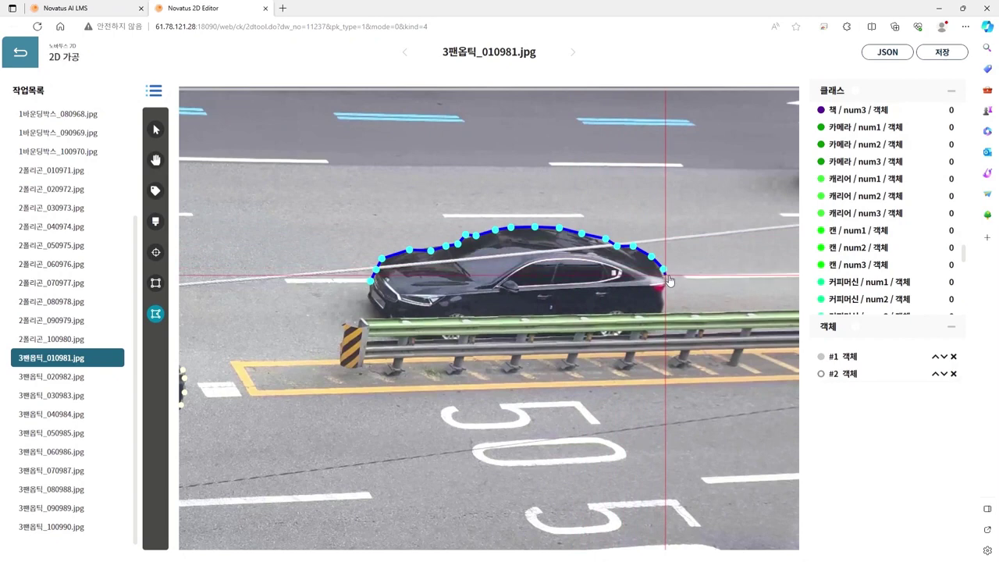
{"action": "left_click", "coordinate": [663, 273]}
{"action": "left_click", "coordinate": [662, 291]}
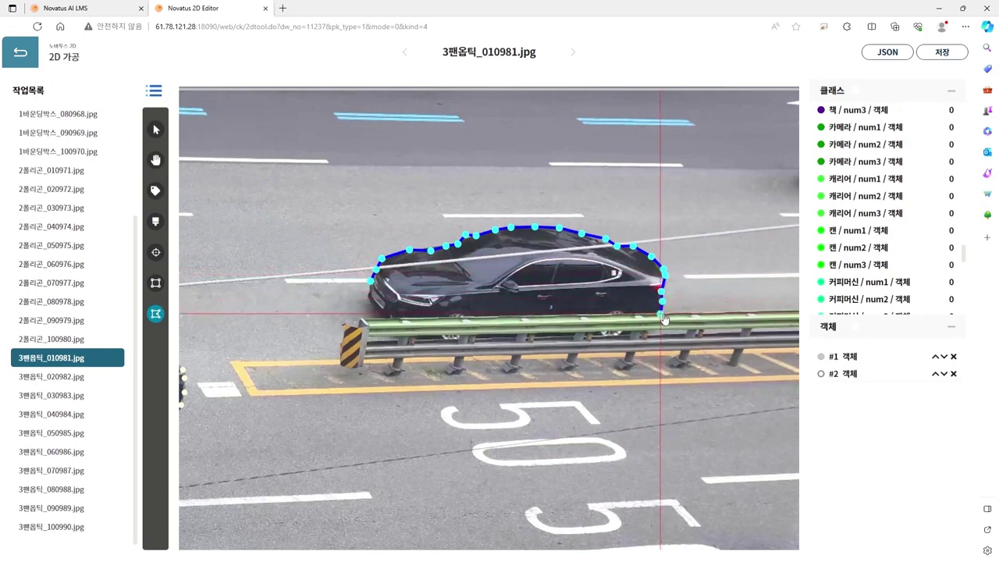
{"action": "left_click", "coordinate": [652, 326]}
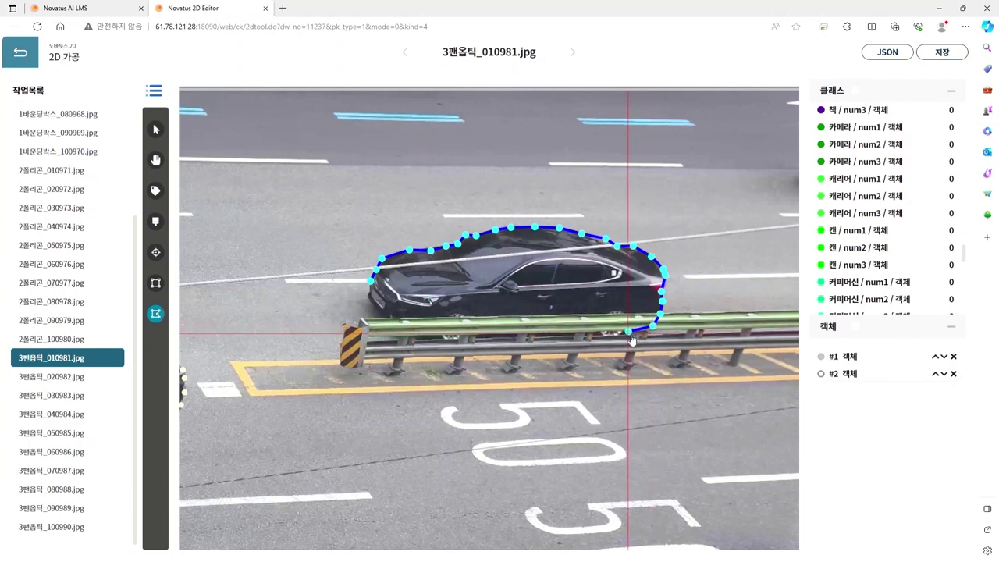
{"action": "left_click", "coordinate": [629, 331]}
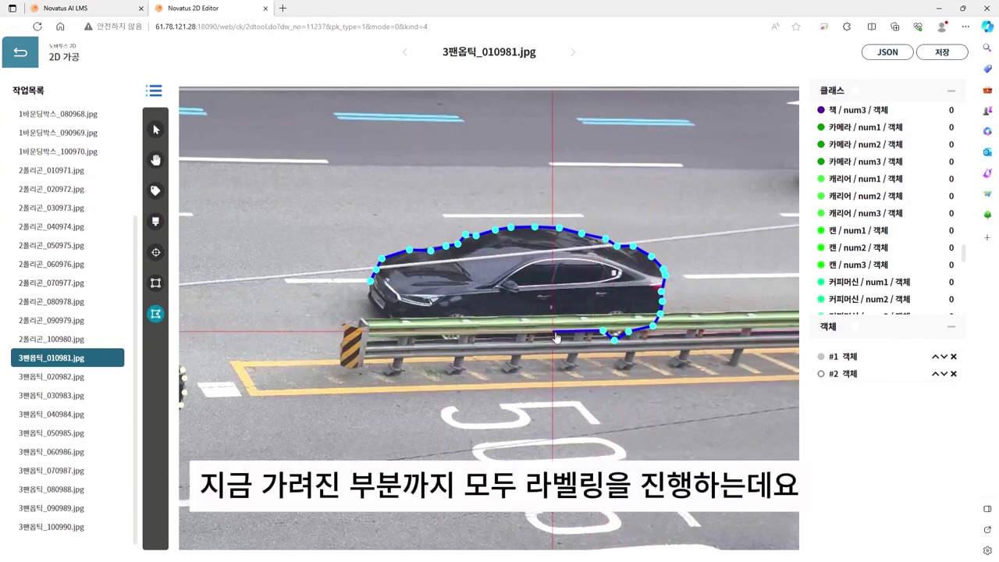
{"action": "left_click", "coordinate": [442, 338]}
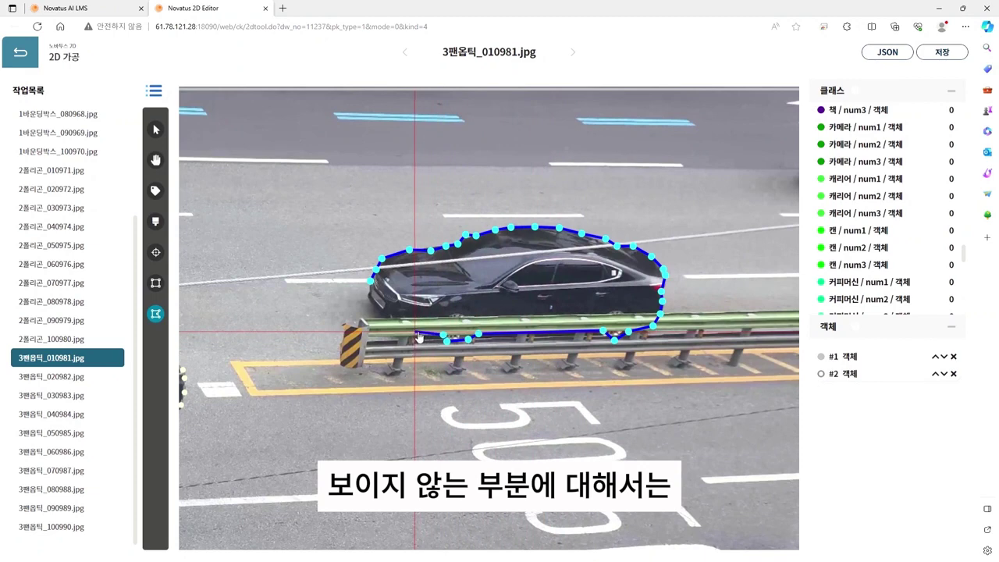
{"action": "left_click", "coordinate": [409, 333]}
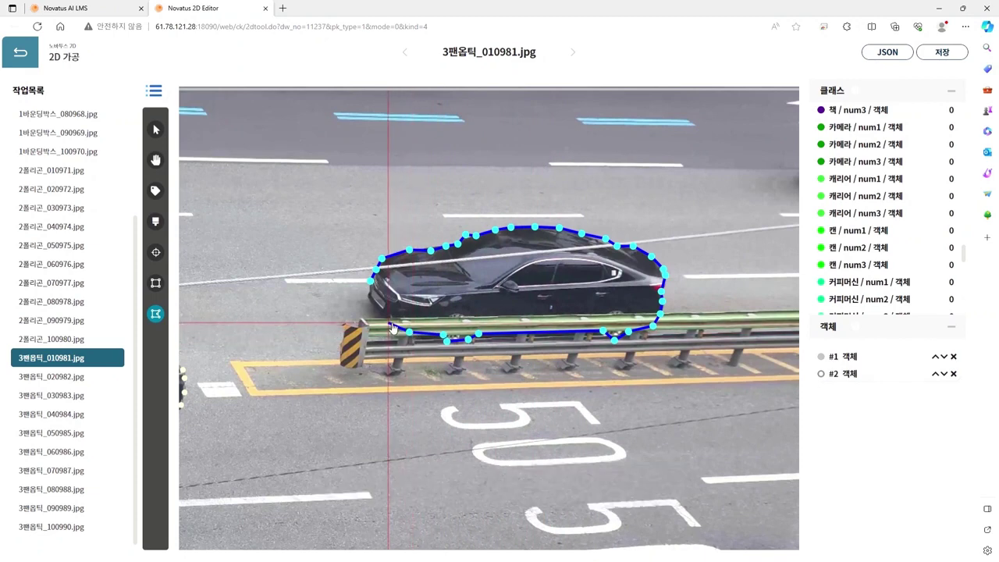
{"action": "left_click", "coordinate": [388, 322]}
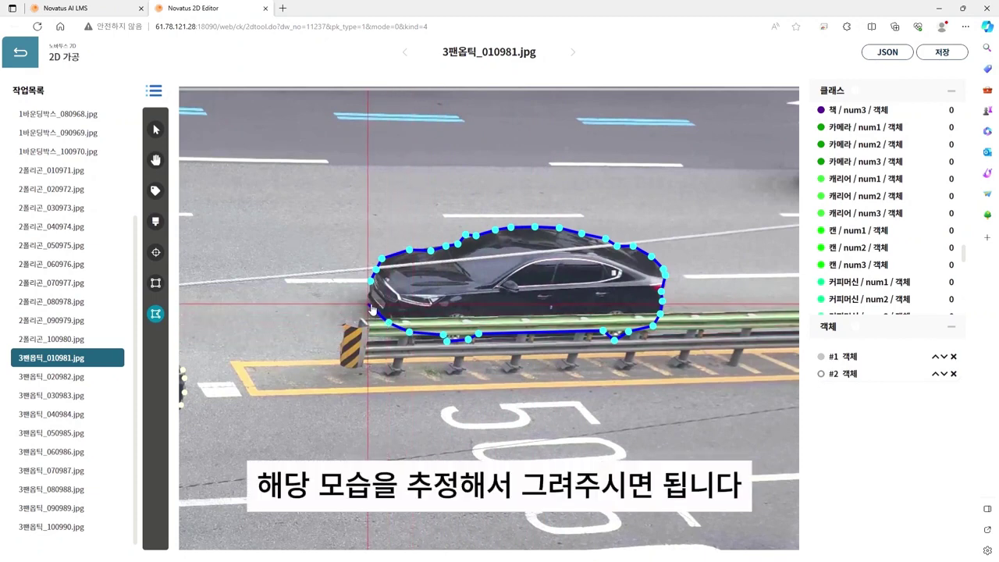
{"action": "left_click", "coordinate": [370, 303]}
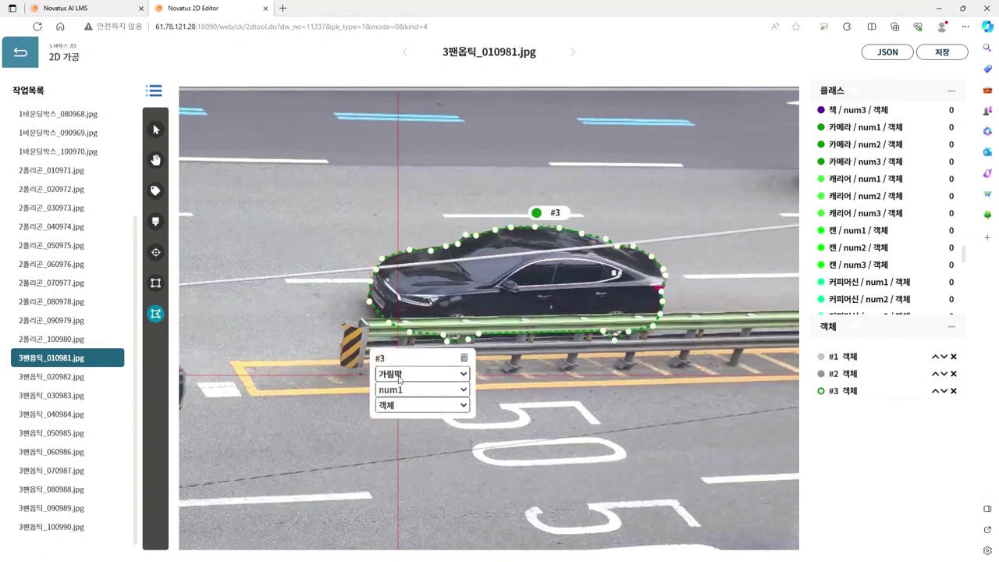
{"action": "left_click", "coordinate": [429, 325]}
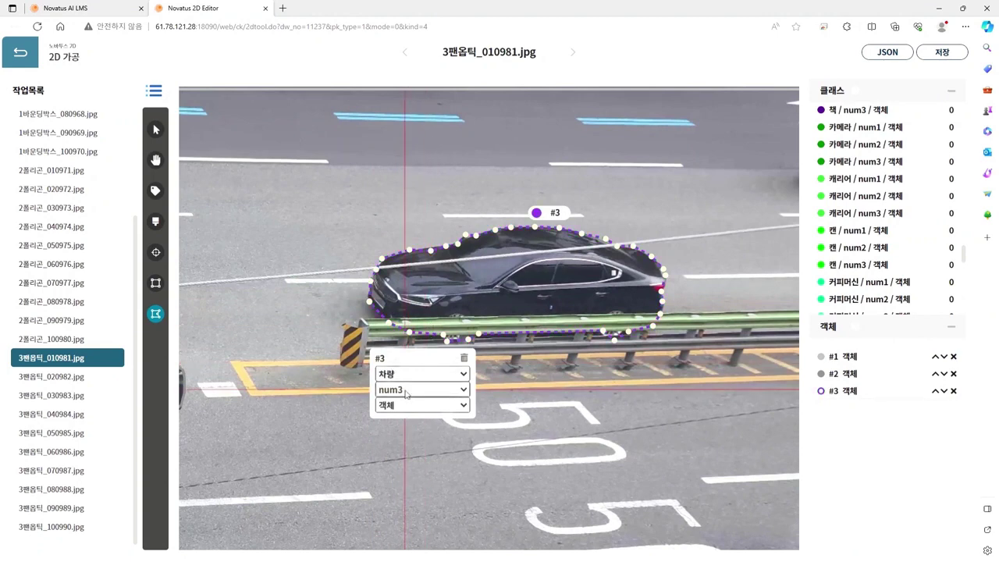
Step: Zoom in and outline the white SUV's roof, hood and front bumper
{"action": "key", "text": "h"}
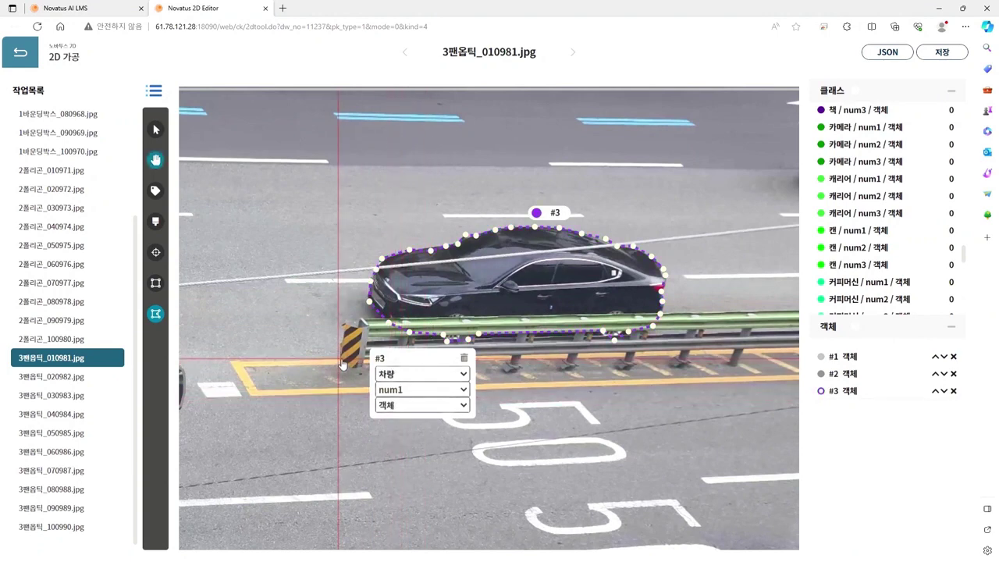
{"action": "scroll", "coordinate": [341, 363], "scroll_direction": "down", "scroll_amount": 3}
{"action": "scroll", "coordinate": [582, 311], "scroll_direction": "up", "scroll_amount": 4}
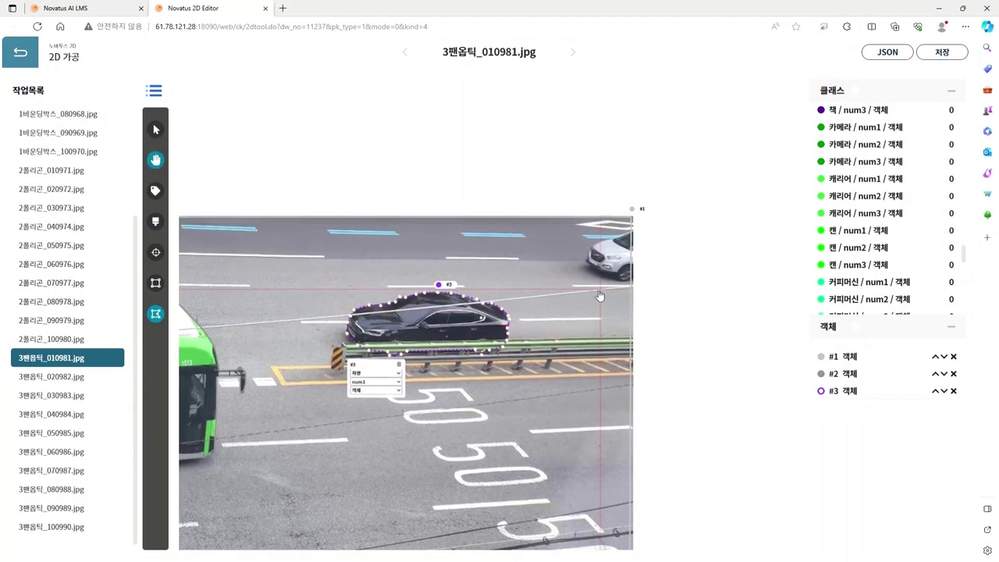
{"action": "scroll", "coordinate": [534, 292], "scroll_direction": "up", "scroll_amount": 2}
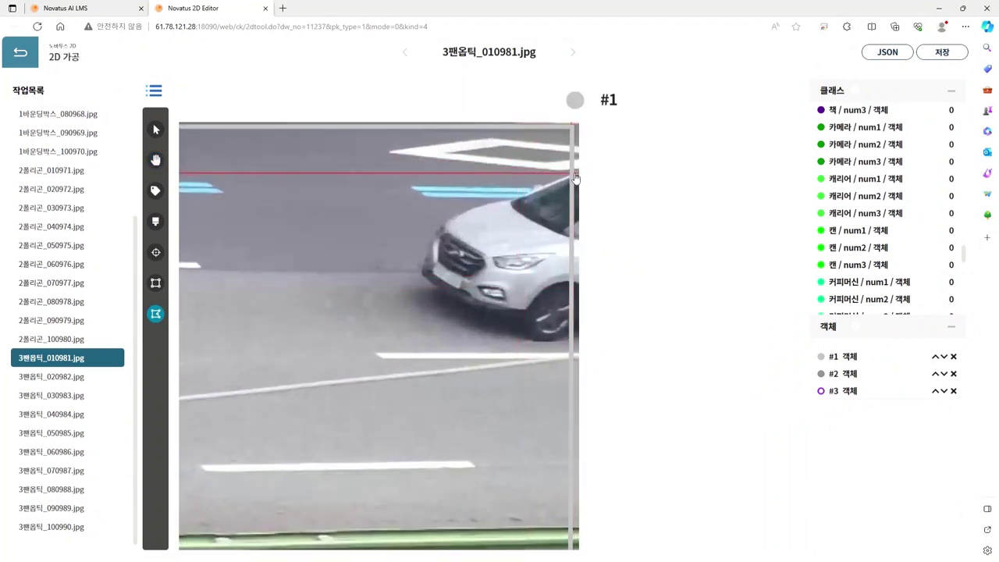
{"action": "left_click", "coordinate": [518, 194]}
{"action": "left_click", "coordinate": [501, 197]}
{"action": "left_click", "coordinate": [453, 216]}
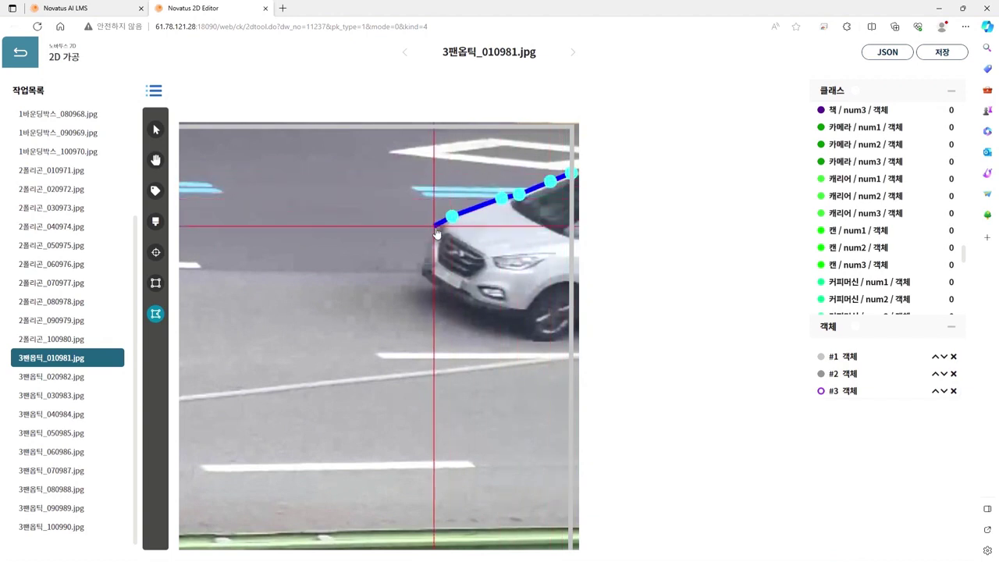
{"action": "left_click", "coordinate": [433, 233]}
{"action": "left_click", "coordinate": [422, 258]}
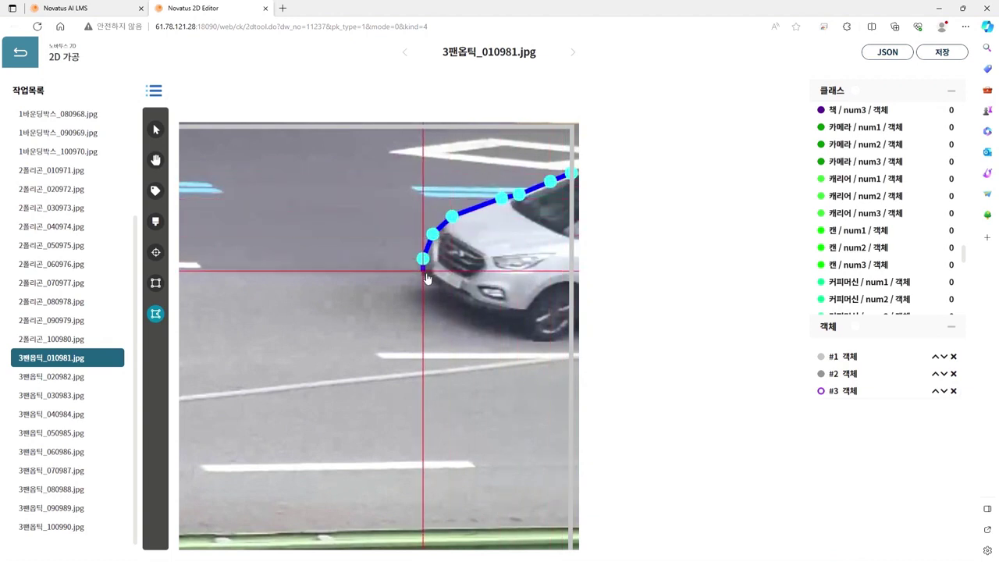
{"action": "left_click", "coordinate": [421, 276]}
Step: Trace the SUV's lower edge around the front wheel and close polygon #4
{"action": "left_click", "coordinate": [446, 292]}
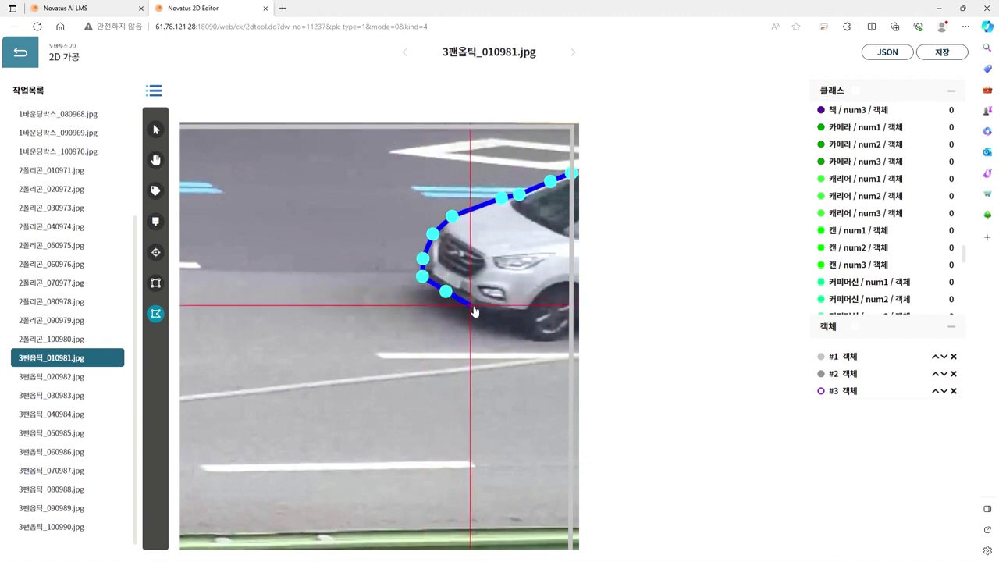
{"action": "left_click", "coordinate": [470, 307]}
{"action": "left_click", "coordinate": [511, 316]}
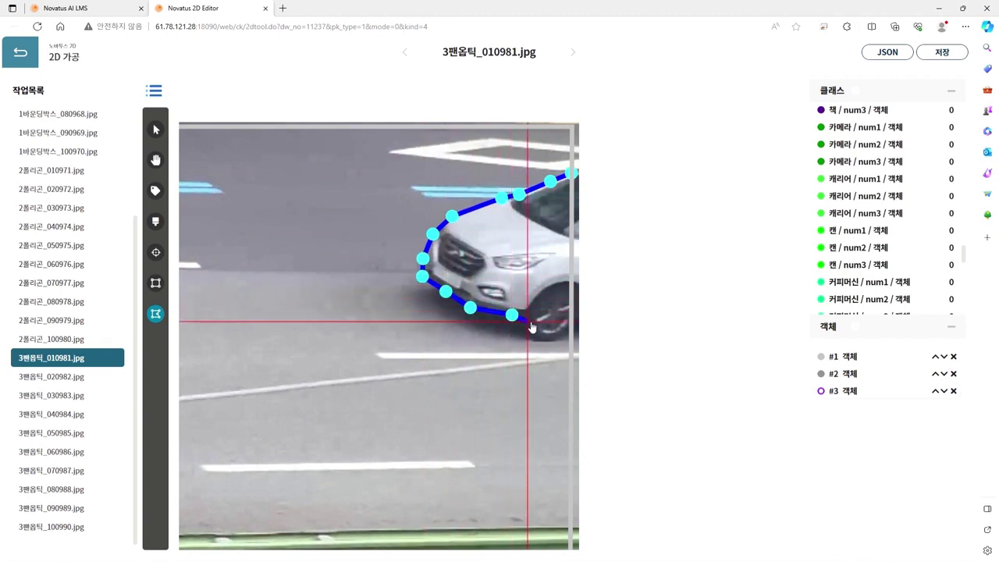
{"action": "left_click", "coordinate": [524, 317]}
{"action": "left_click", "coordinate": [528, 336]}
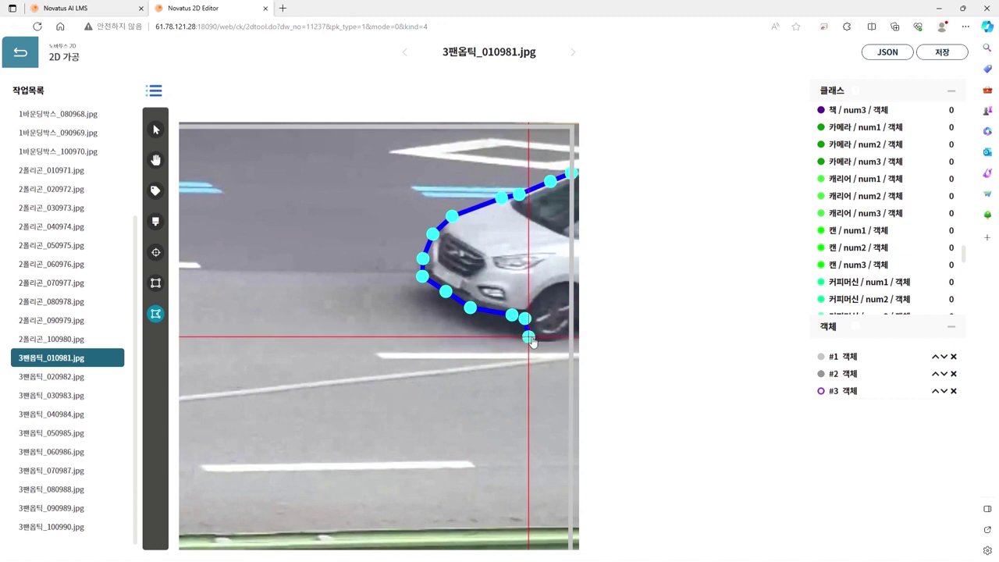
{"action": "left_click", "coordinate": [546, 341]}
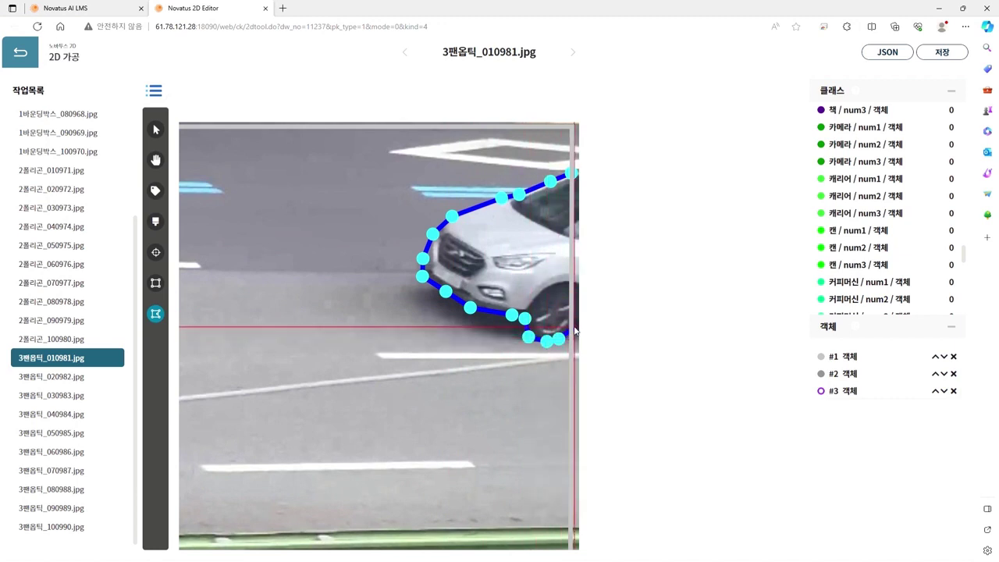
{"action": "double_click", "coordinate": [576, 323]}
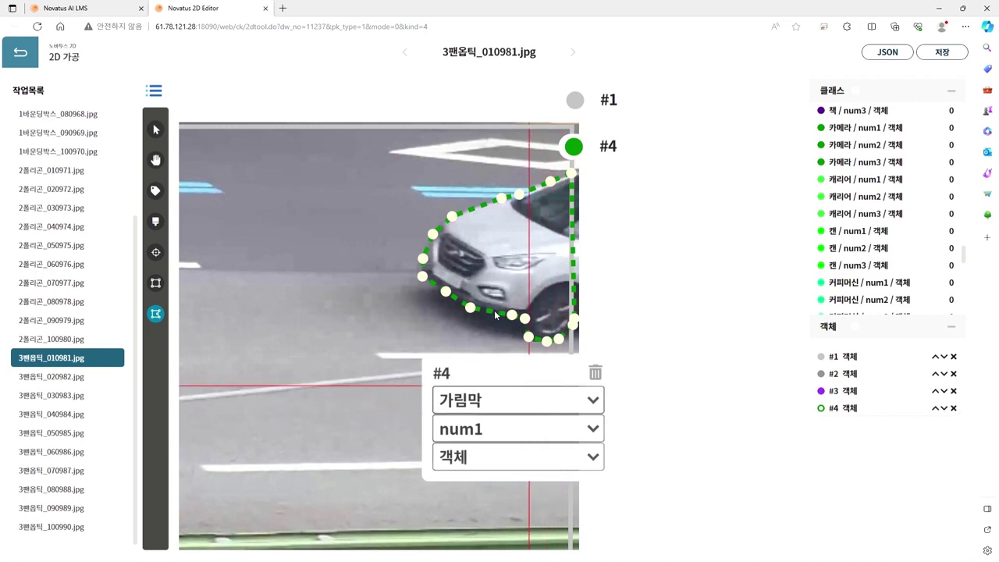
Step: Set the SUV polygon #4 to class 차량 with number num2 and dismiss the panel
{"action": "left_click", "coordinate": [497, 253]}
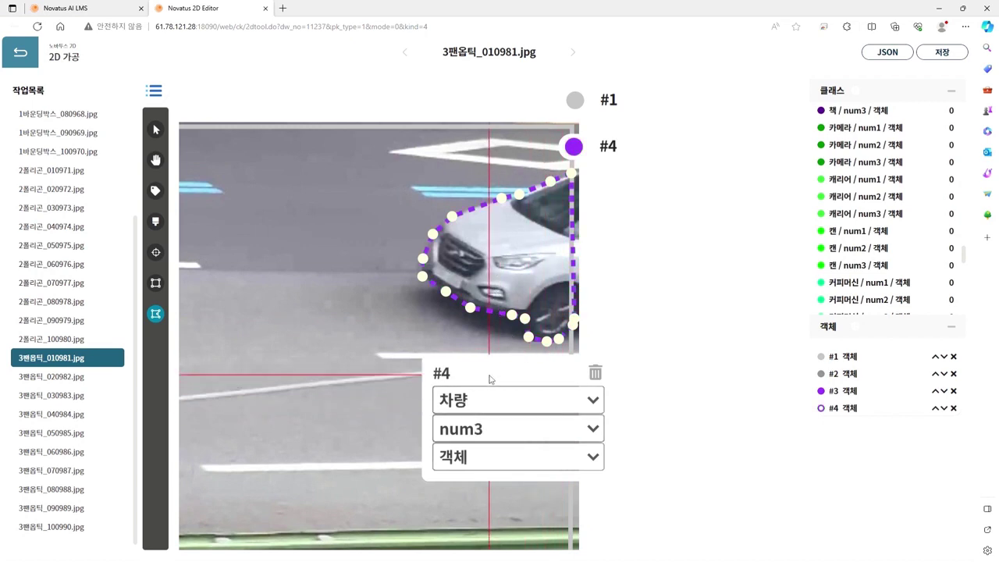
{"action": "key", "text": "Up"}
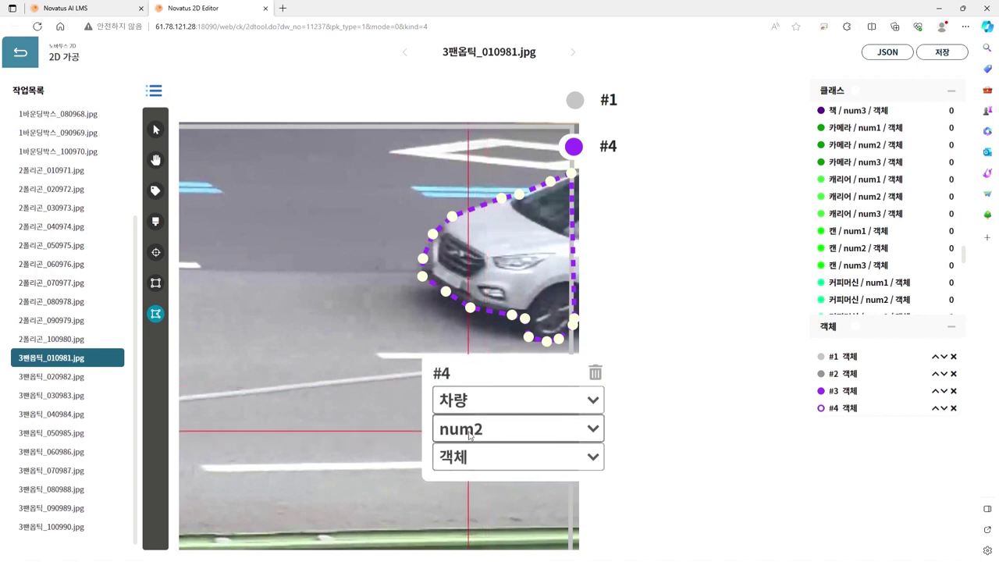
{"action": "scroll", "coordinate": [629, 411], "scroll_direction": "down", "scroll_amount": 2}
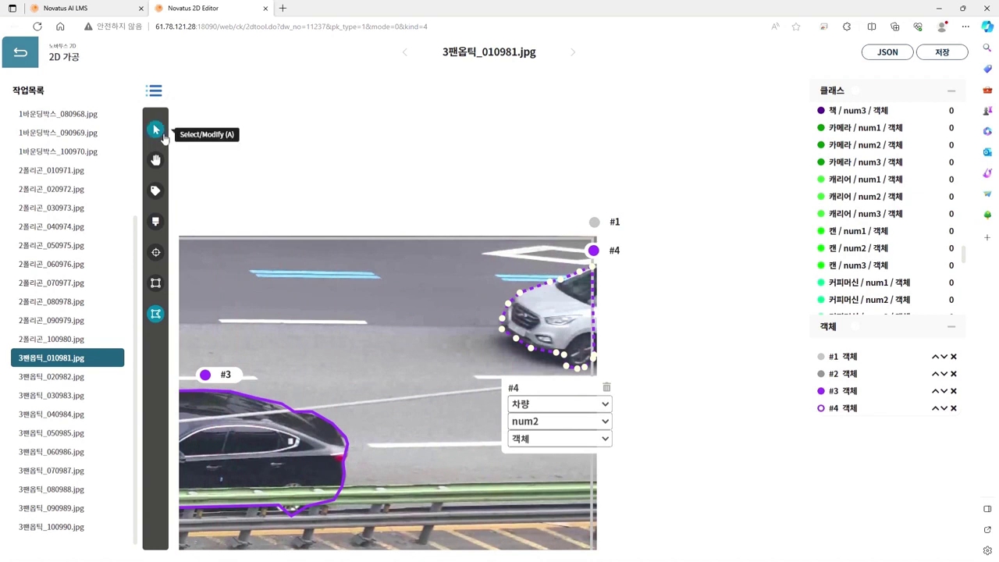
{"action": "scroll", "coordinate": [559, 328], "scroll_direction": "up", "scroll_amount": 2}
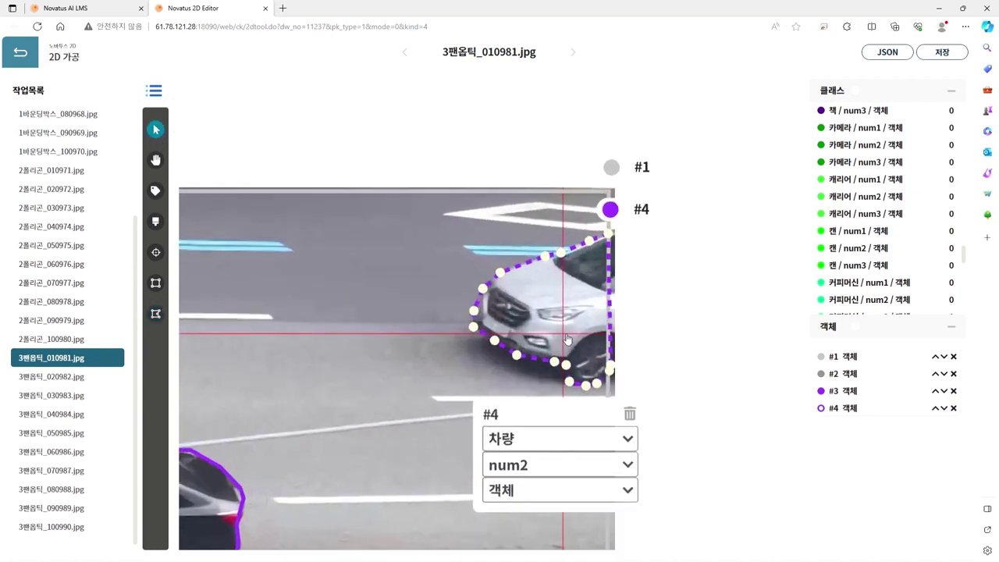
{"action": "left_click", "coordinate": [562, 210]}
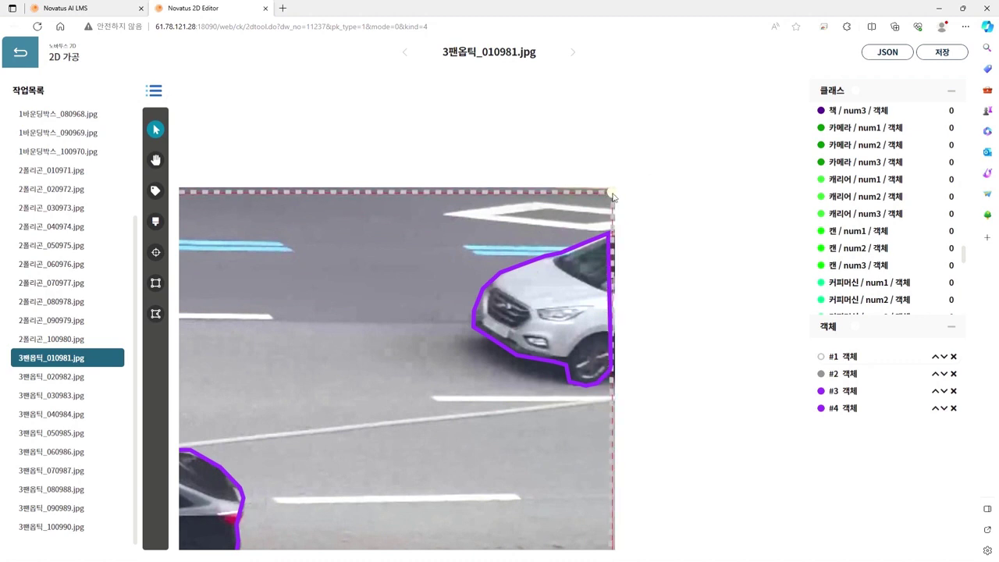
{"action": "scroll", "coordinate": [601, 211], "scroll_direction": "down", "scroll_amount": 5}
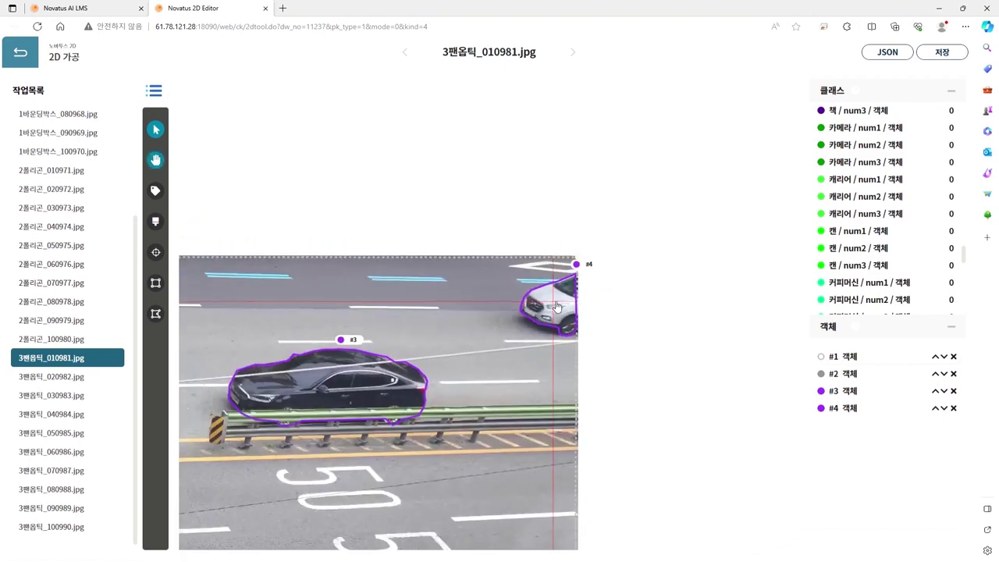
{"action": "scroll", "coordinate": [445, 394], "scroll_direction": "down", "scroll_amount": 5}
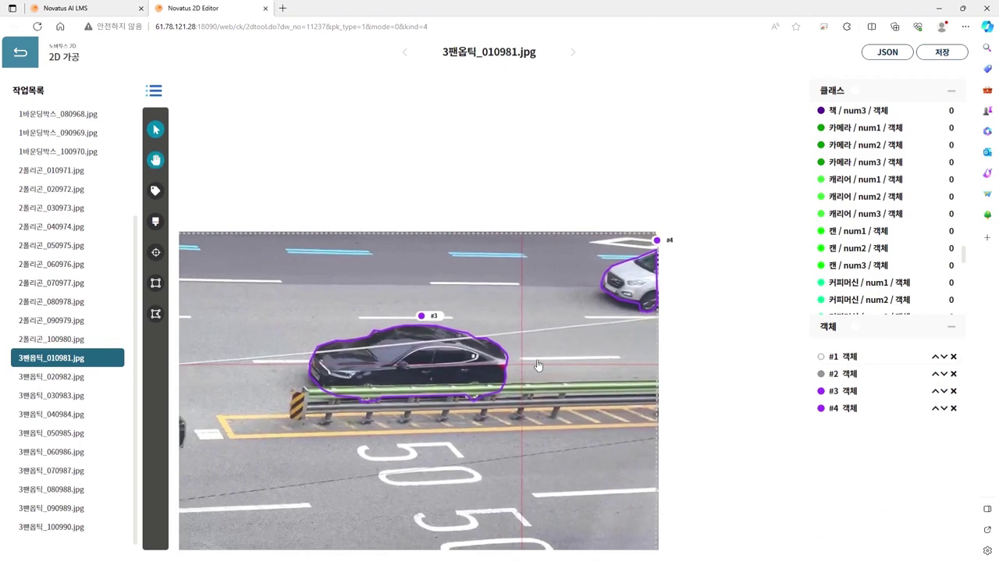
{"action": "scroll", "coordinate": [599, 337], "scroll_direction": "down", "scroll_amount": 2}
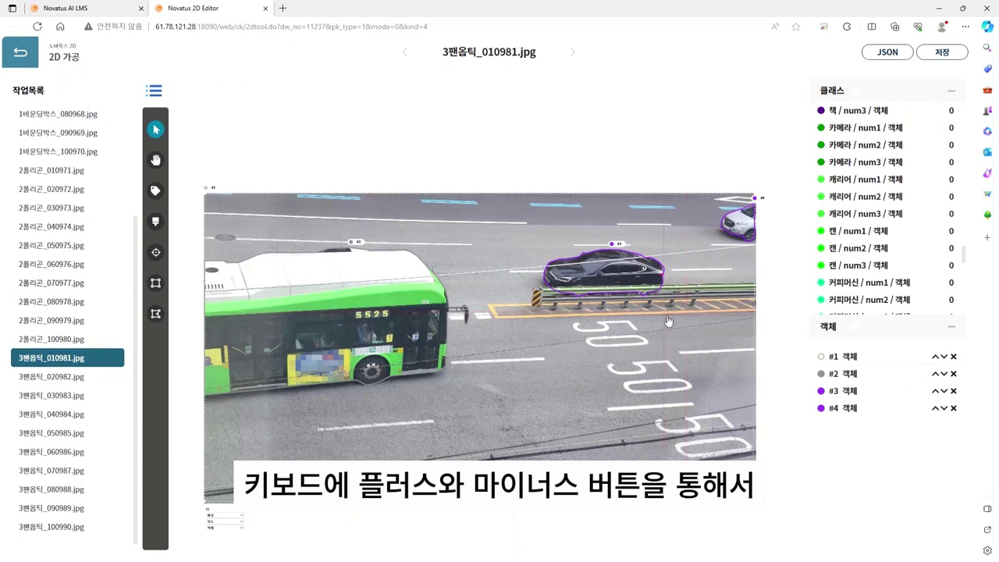
{"action": "key", "text": "plus"}
{"action": "key", "text": "plus"}
{"action": "key", "text": "plus"}
{"action": "key", "text": "plus"}
{"action": "key", "text": "plus"}
{"action": "key", "text": "plus"}
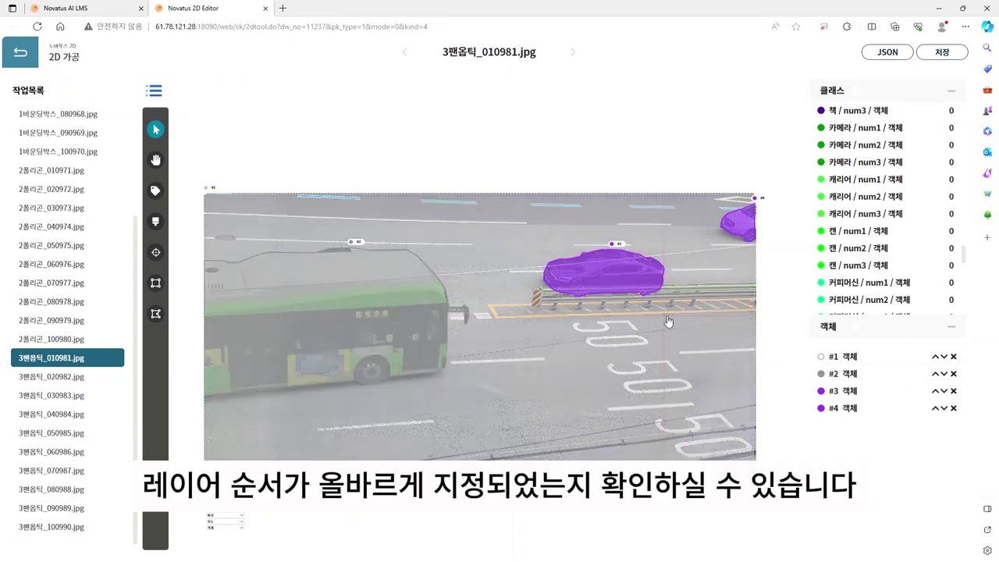
{"action": "key", "text": "plus"}
{"action": "key", "text": "plus"}
{"action": "key", "text": "plus"}
{"action": "key", "text": "plus"}
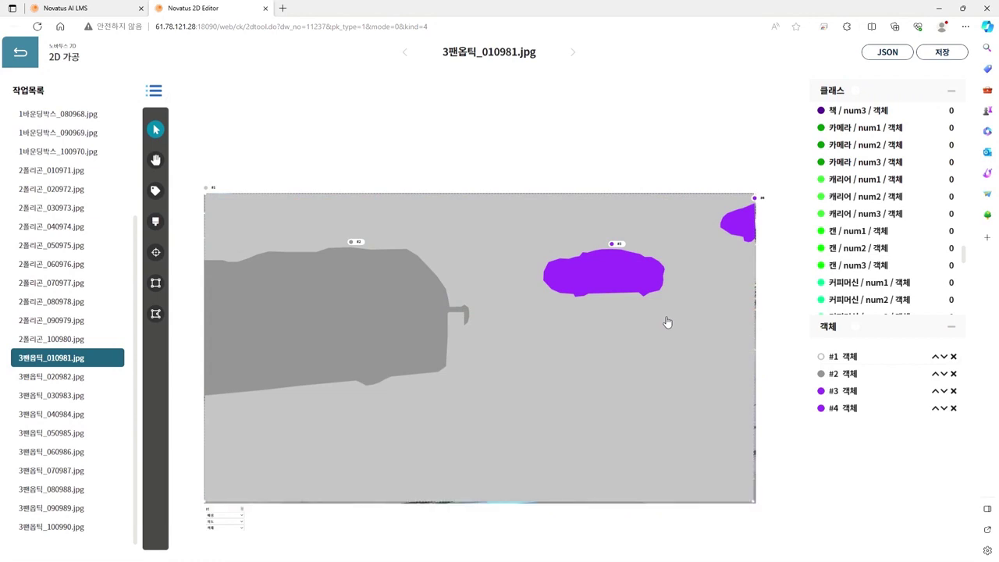
{"action": "key", "text": "minus"}
{"action": "key", "text": "minus"}
{"action": "key", "text": "minus"}
{"action": "key", "text": "minus"}
{"action": "key", "text": "minus"}
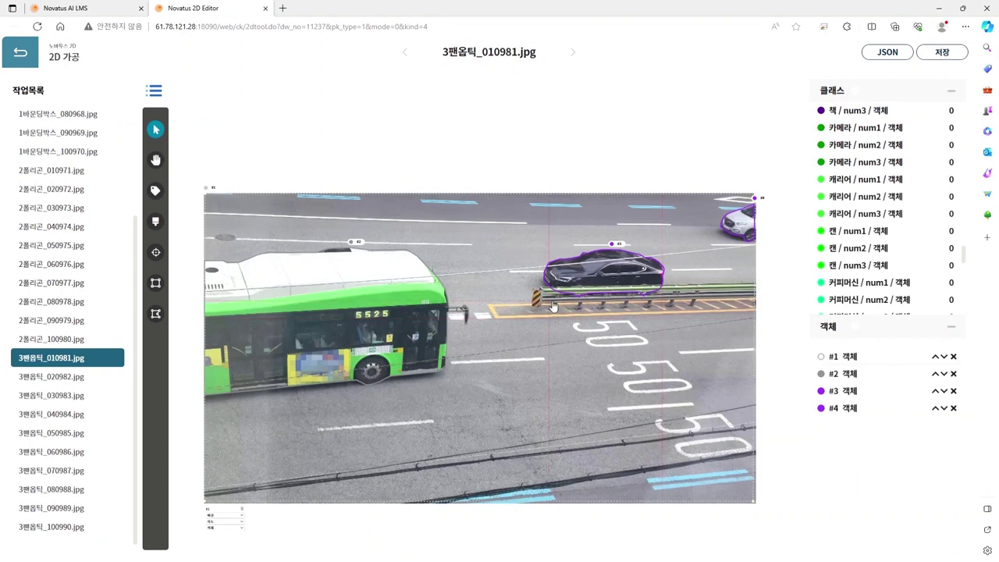
Step: Open 3팬옵틱_020982.jpg and zoom and pan to center the road photo
{"action": "left_click", "coordinate": [94, 382]}
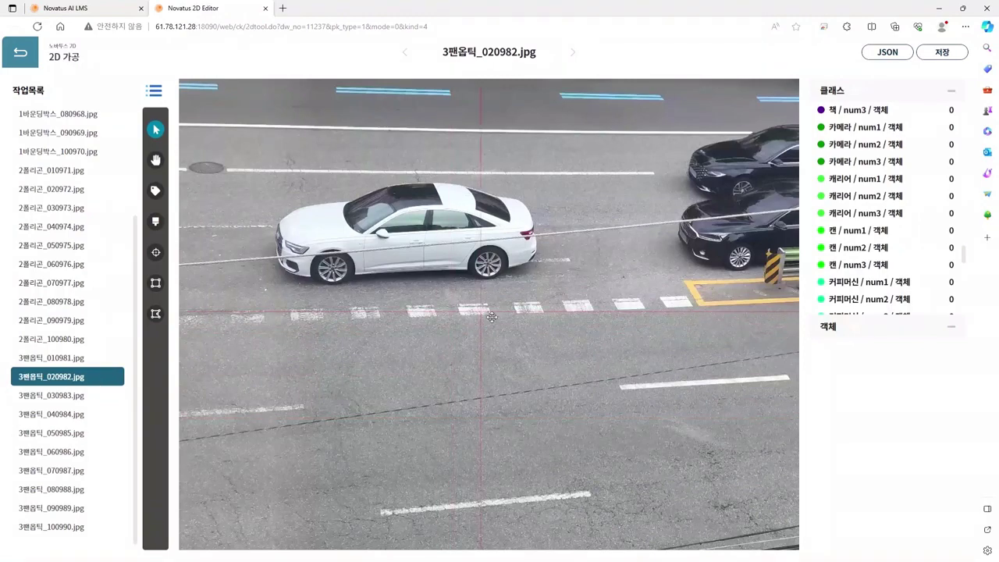
{"action": "key", "text": "h"}
{"action": "scroll", "coordinate": [559, 302], "scroll_direction": "down", "scroll_amount": 3}
{"action": "left_click_drag", "start_coordinate": [607, 310], "coordinate": [589, 304]}
{"action": "scroll", "coordinate": [376, 255], "scroll_direction": "up", "scroll_amount": 5}
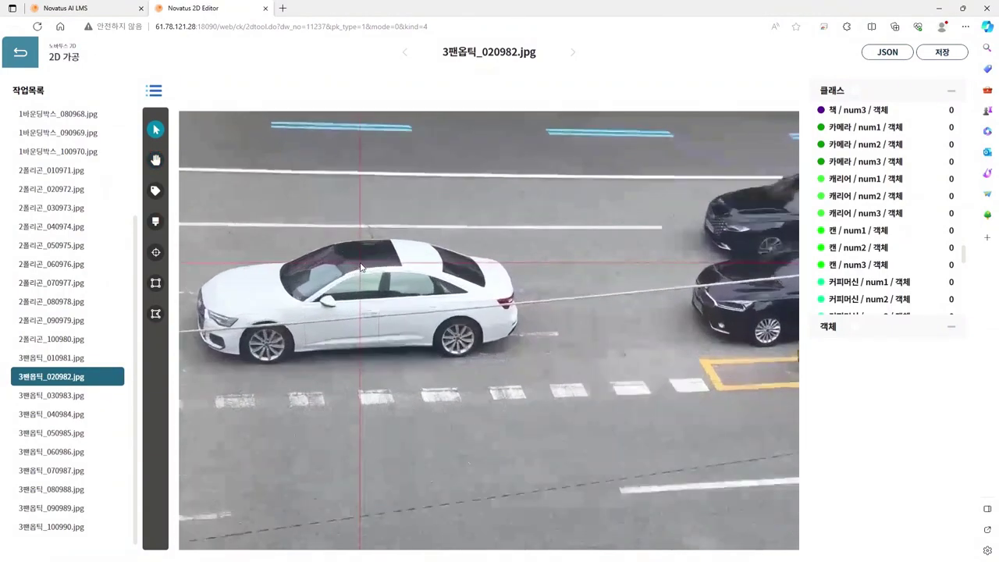
{"action": "scroll", "coordinate": [400, 279], "scroll_direction": "down", "scroll_amount": 5}
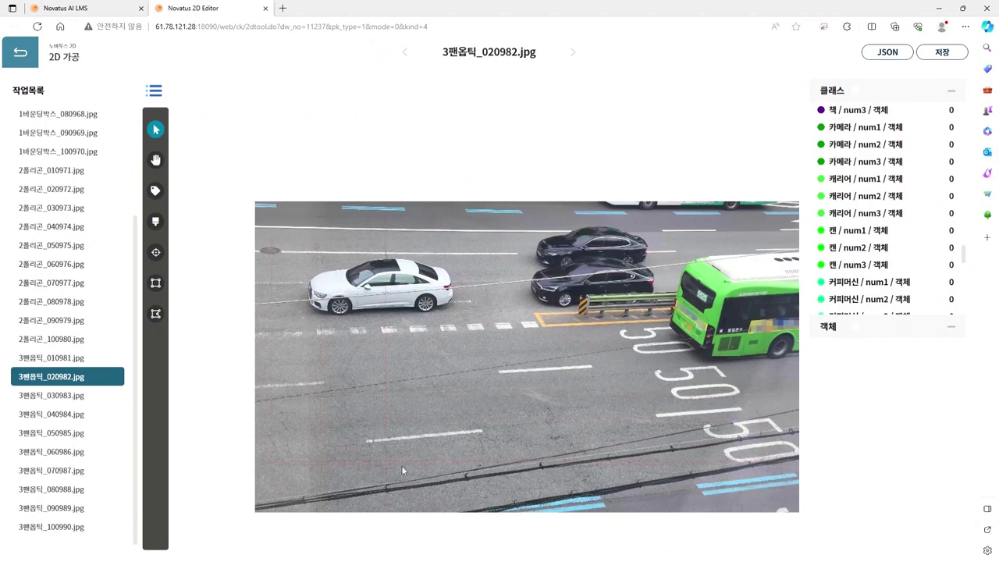
{"action": "left_click_drag", "start_coordinate": [598, 365], "coordinate": [564, 362]}
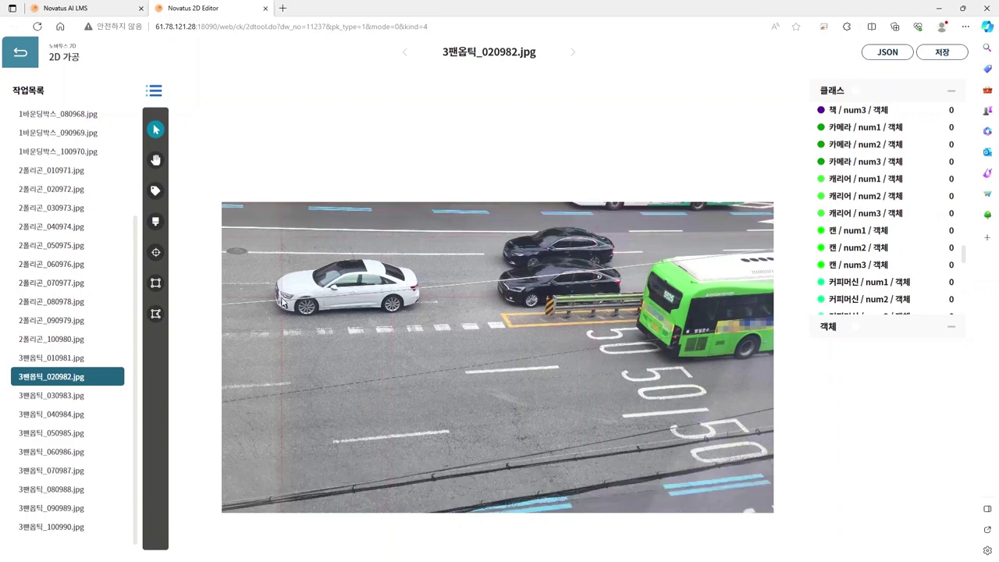
Step: Open 3팬옵틱_050985.jpg and scroll the 클래스 panel down to the chair classes
{"action": "left_click", "coordinate": [86, 401]}
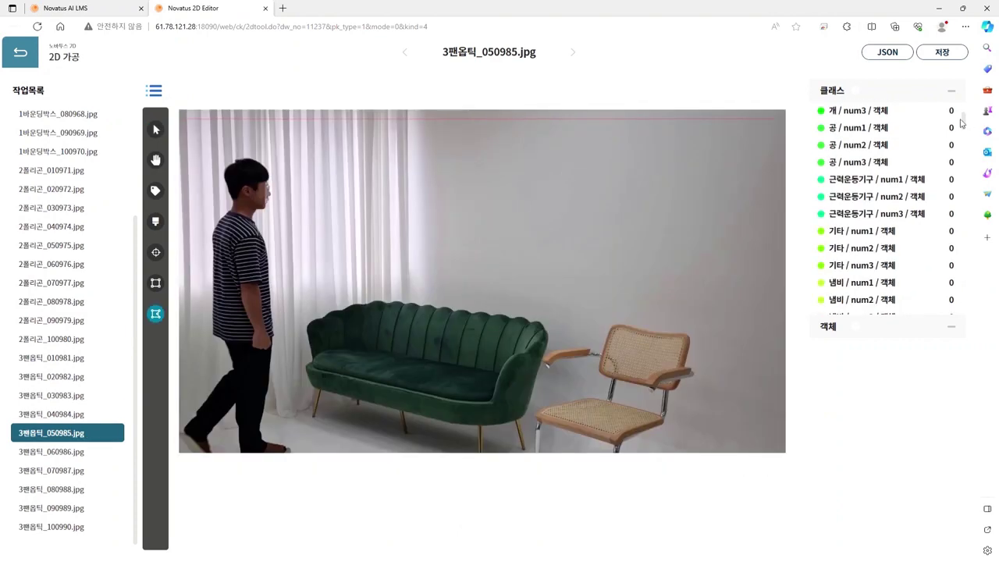
{"action": "scroll", "coordinate": [968, 118], "scroll_direction": "up", "scroll_amount": 5}
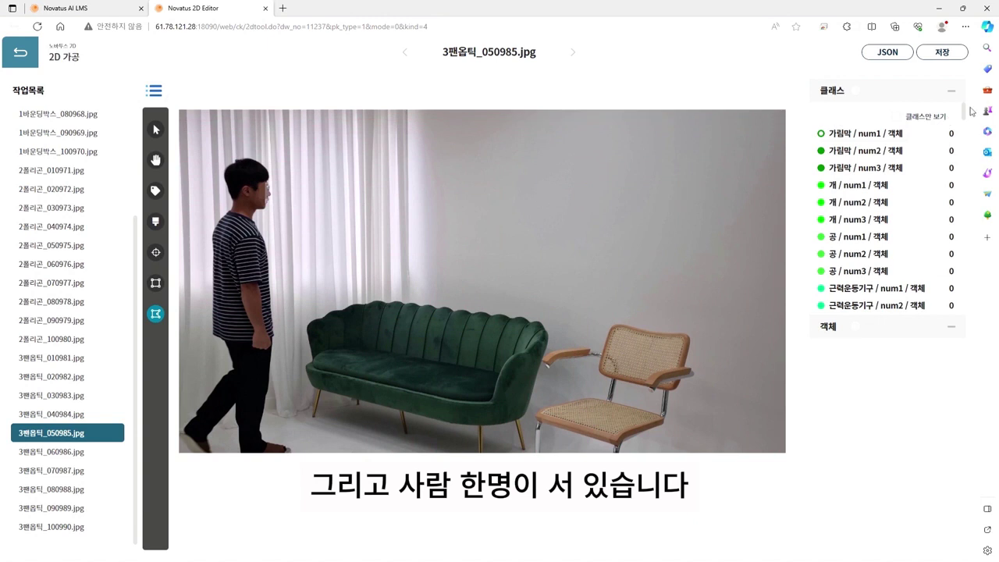
{"action": "left_click_drag", "start_coordinate": [963, 114], "coordinate": [965, 232]}
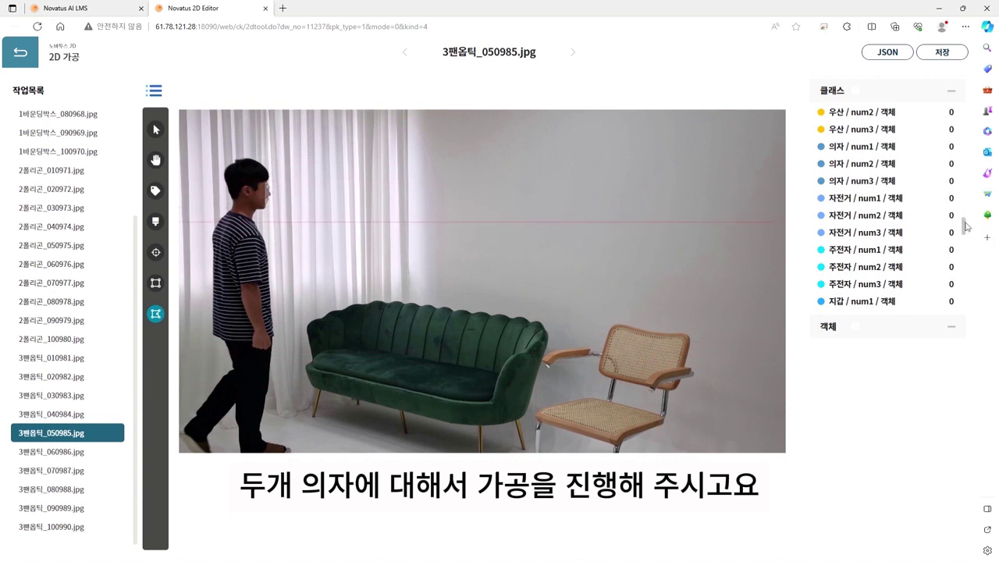
{"action": "left_click_drag", "start_coordinate": [965, 226], "coordinate": [967, 310]}
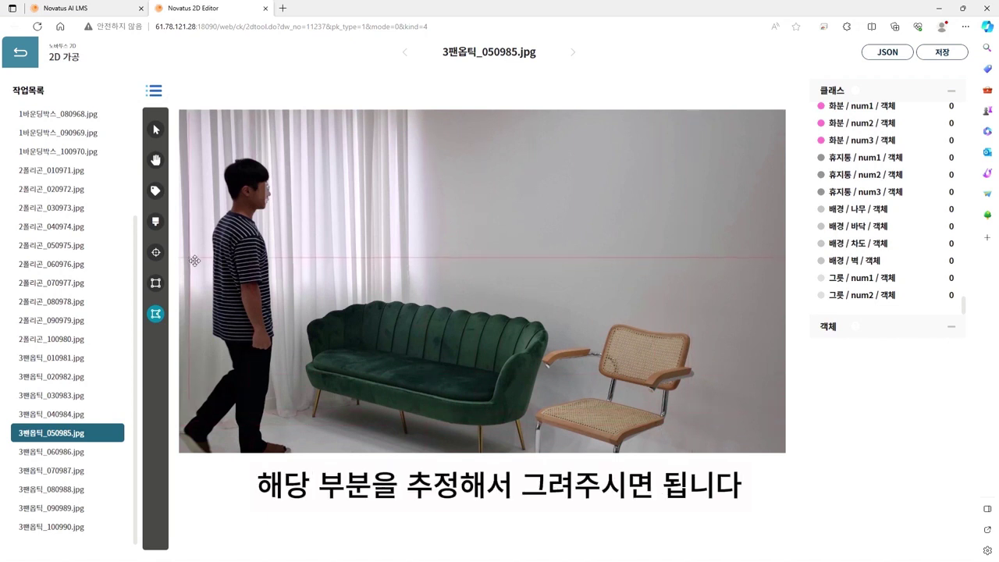
Step: Outline the curtain from the top edge down the sofa, along the floor to the left corners, as polygon #1
{"action": "left_click", "coordinate": [410, 115]}
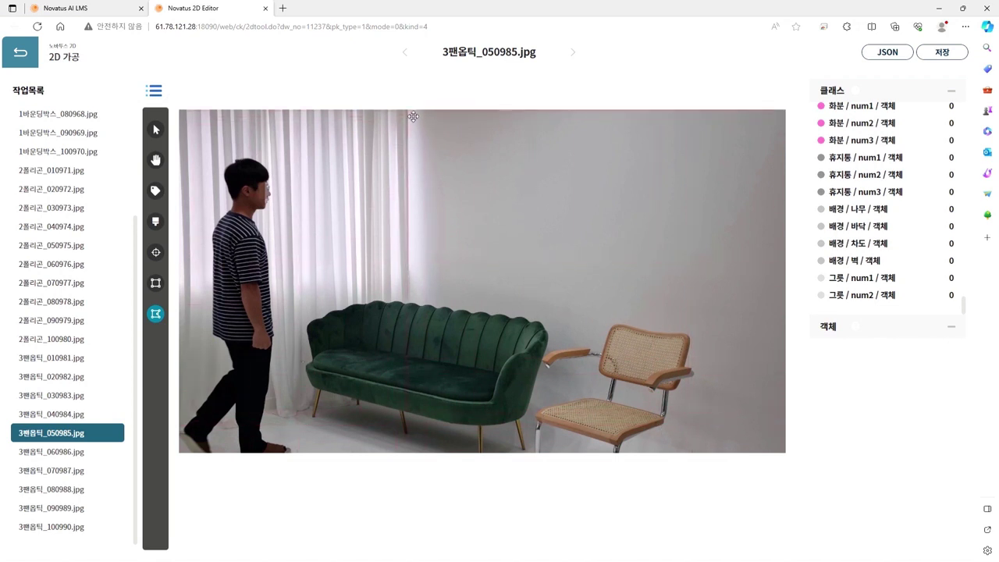
{"action": "left_click", "coordinate": [414, 297]}
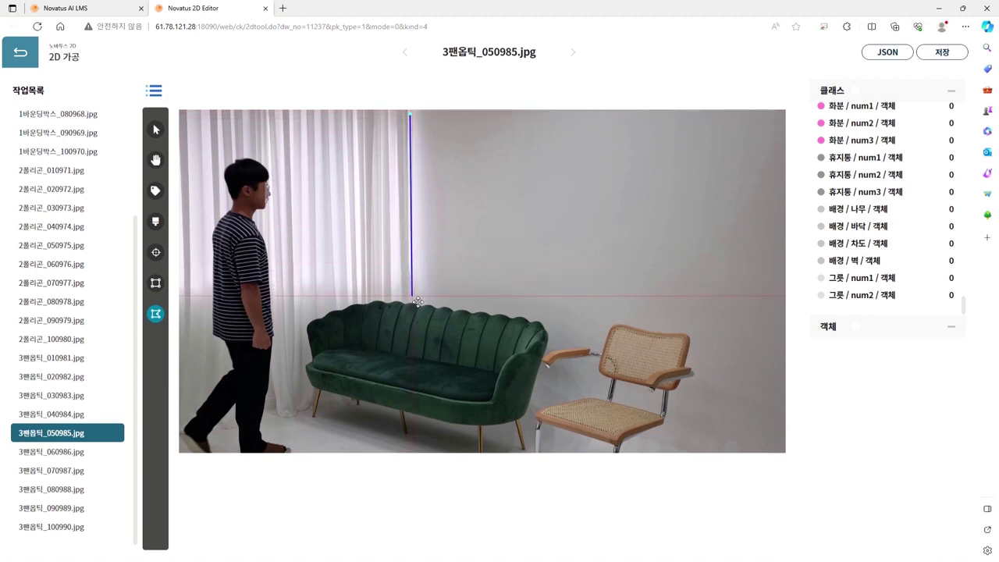
{"action": "left_click", "coordinate": [414, 391]}
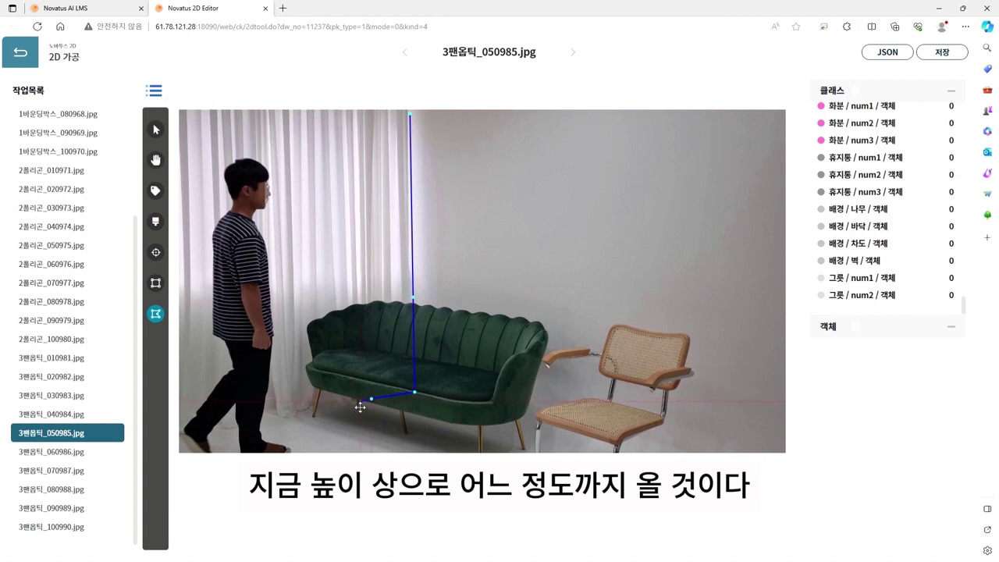
{"action": "left_click", "coordinate": [338, 395]}
{"action": "left_click", "coordinate": [312, 408]}
{"action": "left_click", "coordinate": [293, 424]}
{"action": "left_click", "coordinate": [273, 419]}
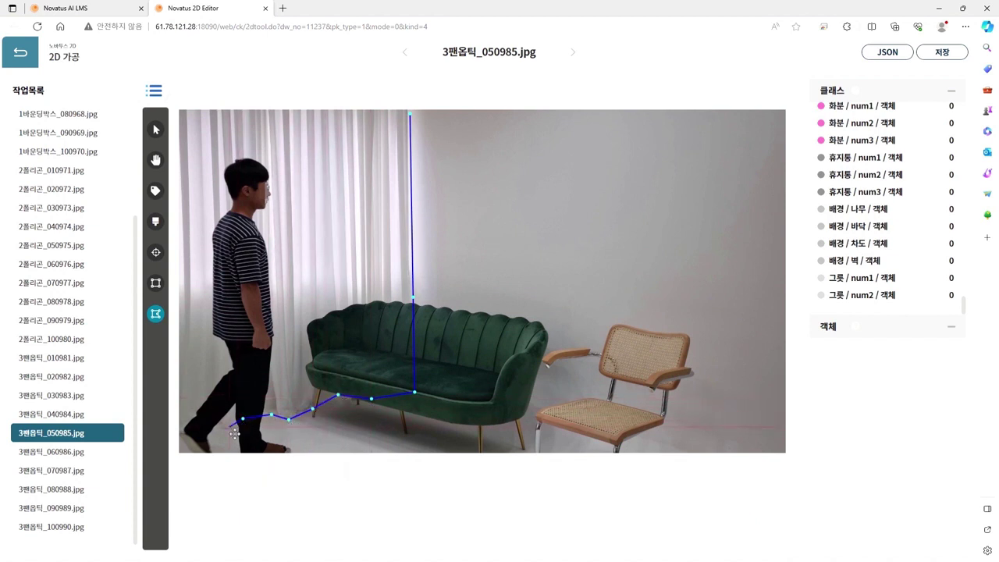
{"action": "left_click", "coordinate": [230, 427]}
{"action": "left_click", "coordinate": [210, 422]}
{"action": "left_click", "coordinate": [181, 436]}
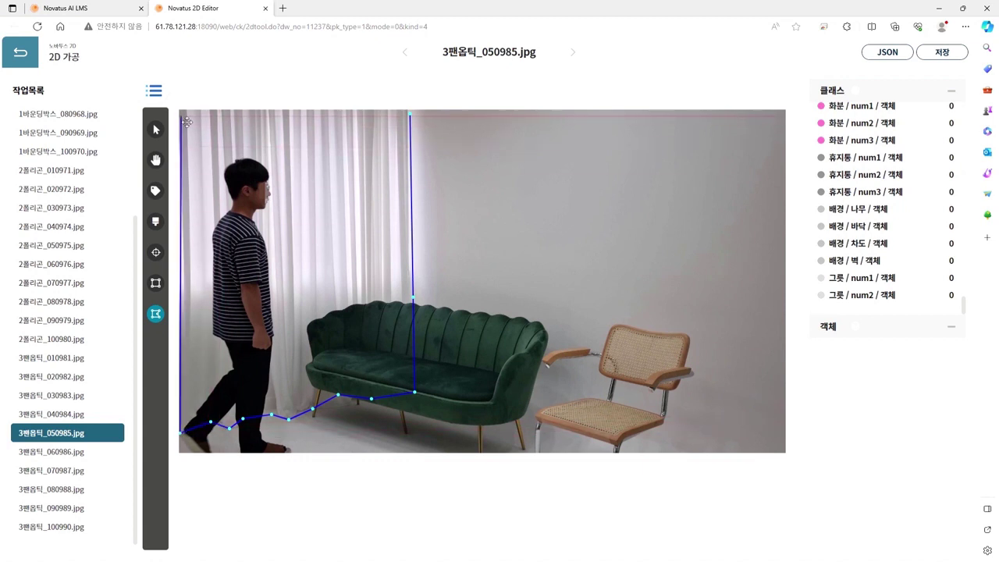
{"action": "left_click", "coordinate": [181, 112]}
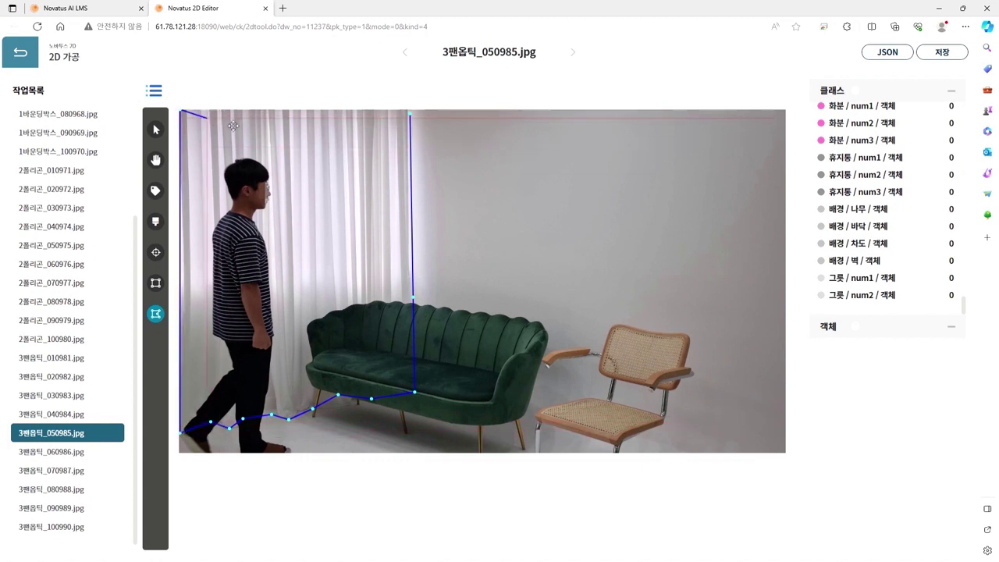
{"action": "left_click", "coordinate": [413, 116]}
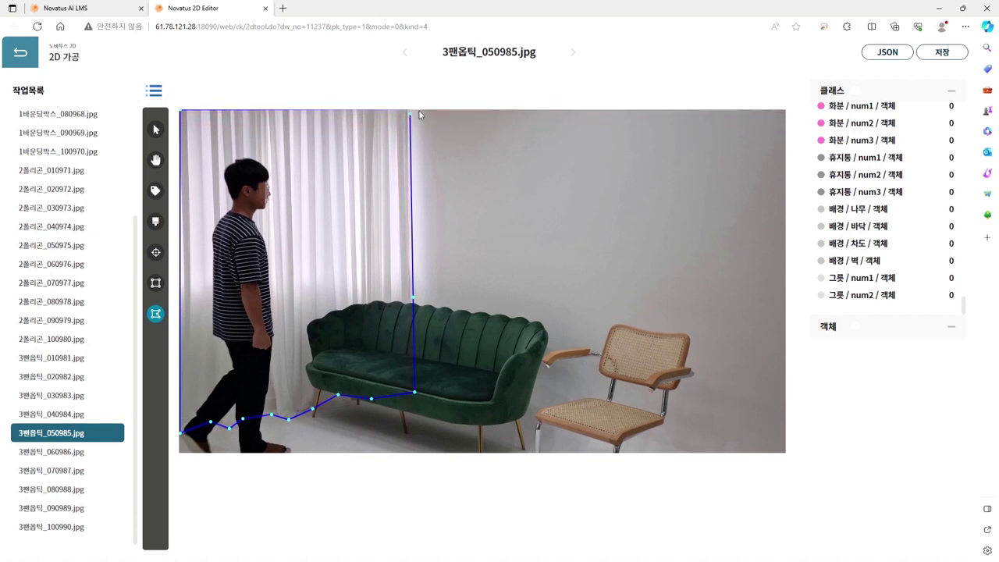
{"action": "left_click", "coordinate": [406, 117]}
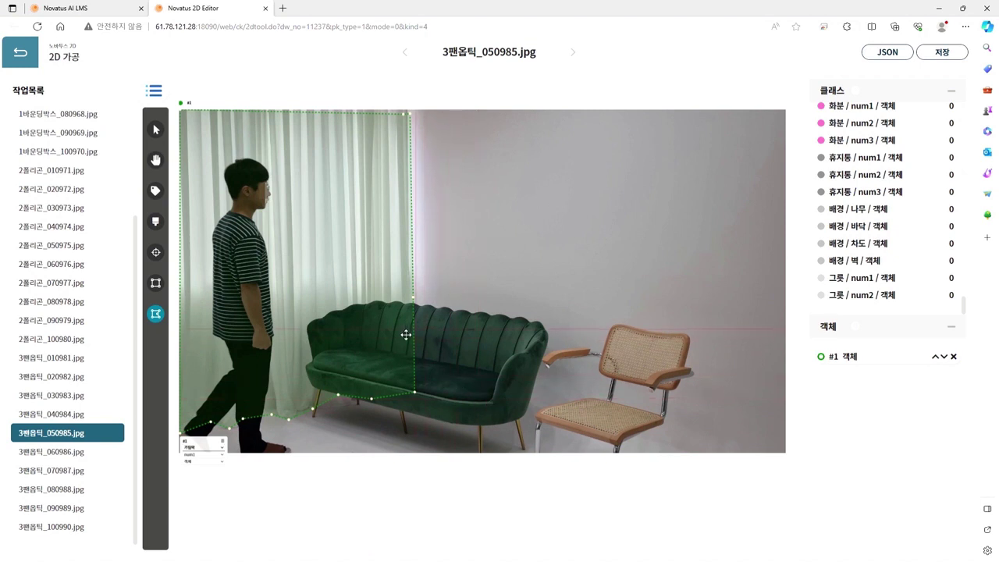
Step: Trace the wall from the curtain edge down to the sofa, across the bottom to the right corners, closing #2
{"action": "left_click", "coordinate": [417, 117]}
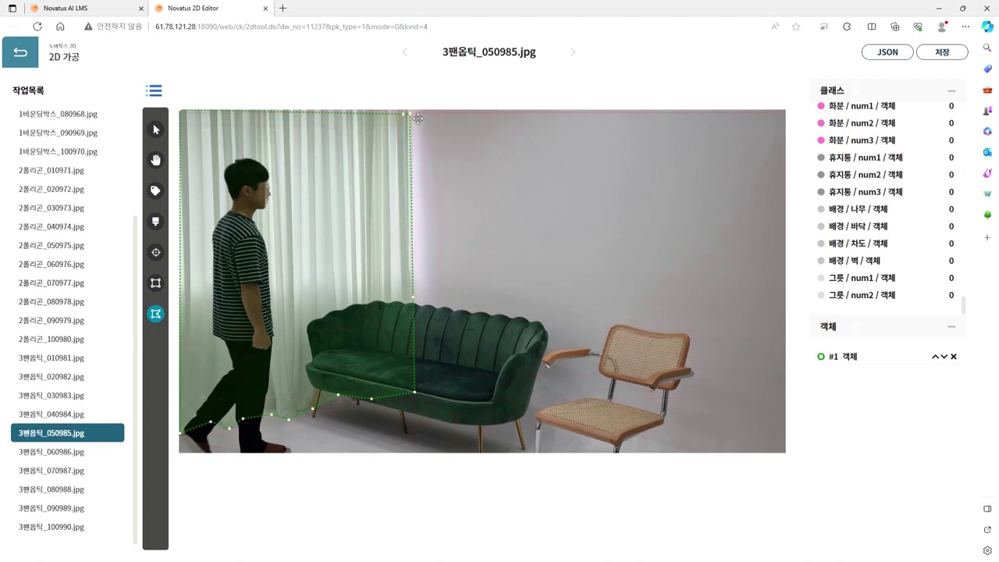
{"action": "left_click", "coordinate": [415, 394]}
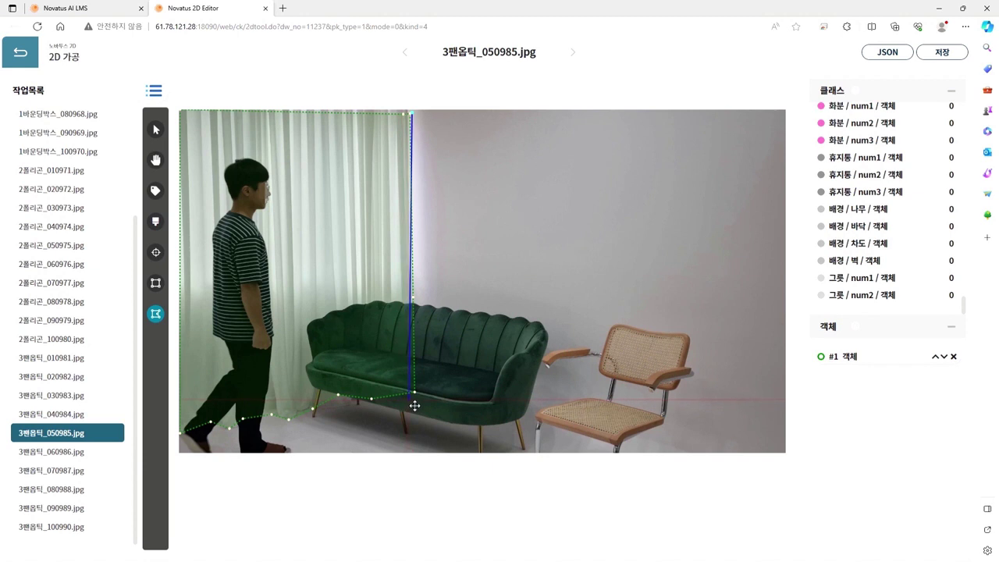
{"action": "left_click", "coordinate": [418, 402]}
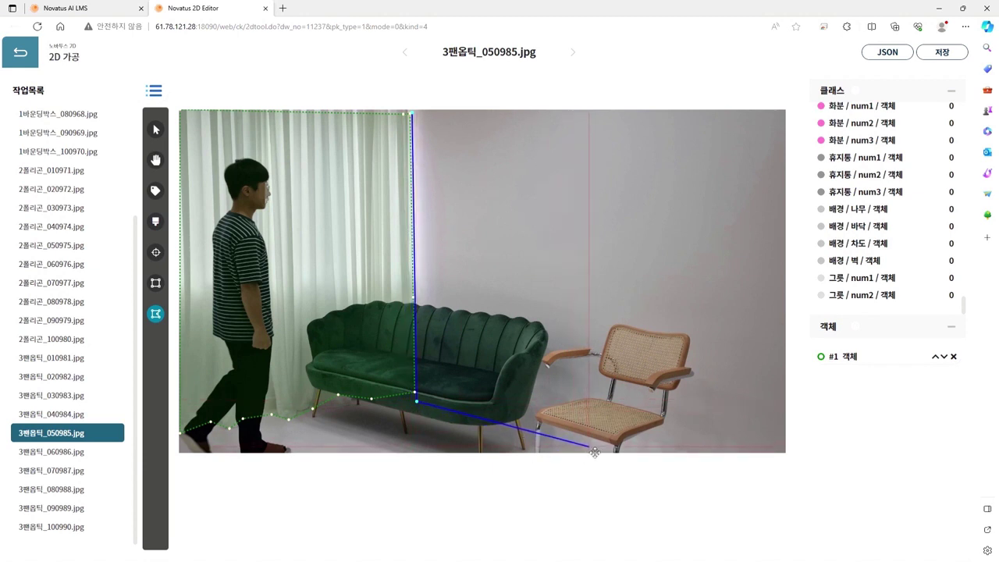
{"action": "left_click", "coordinate": [604, 452]}
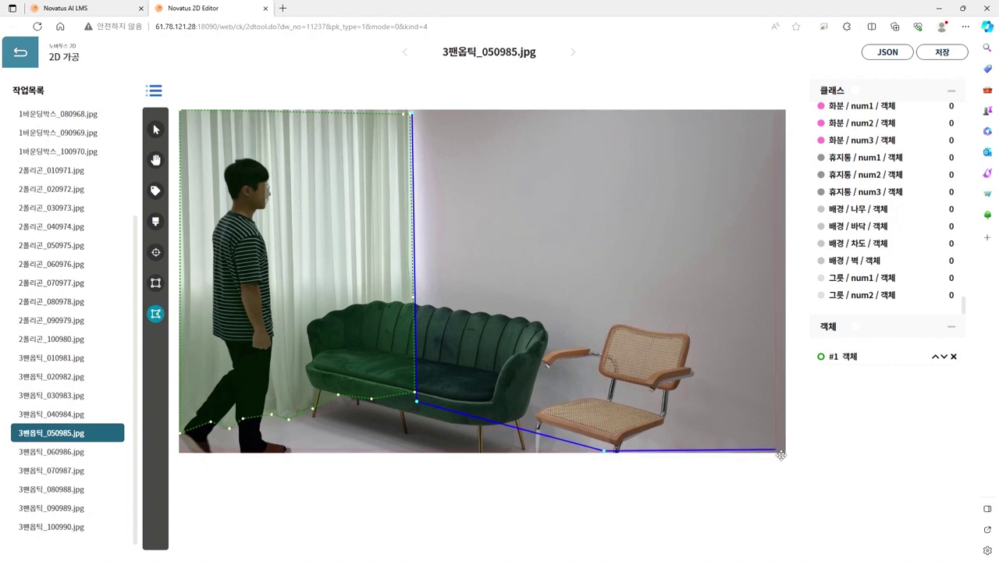
{"action": "left_click", "coordinate": [784, 452]}
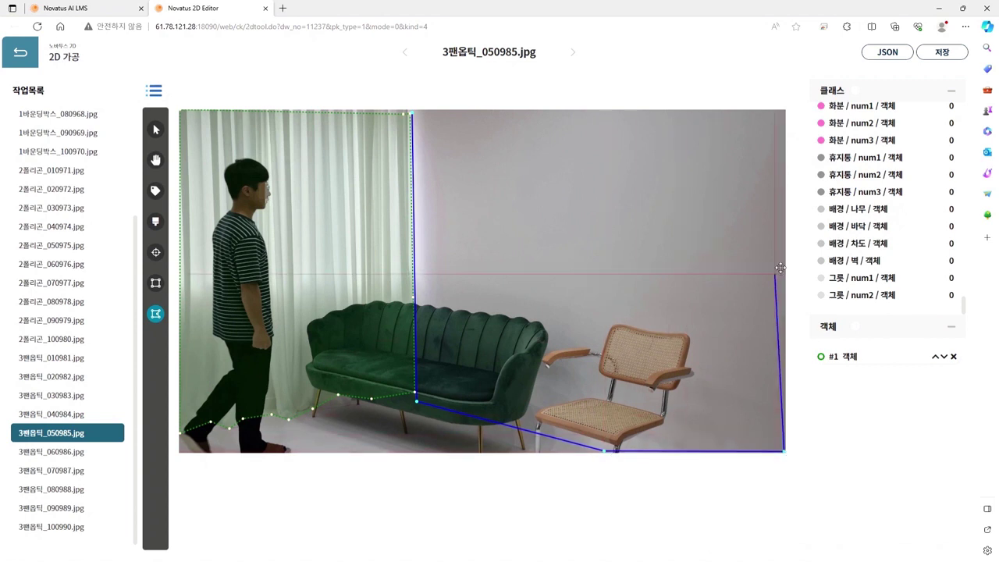
{"action": "left_click", "coordinate": [786, 111]}
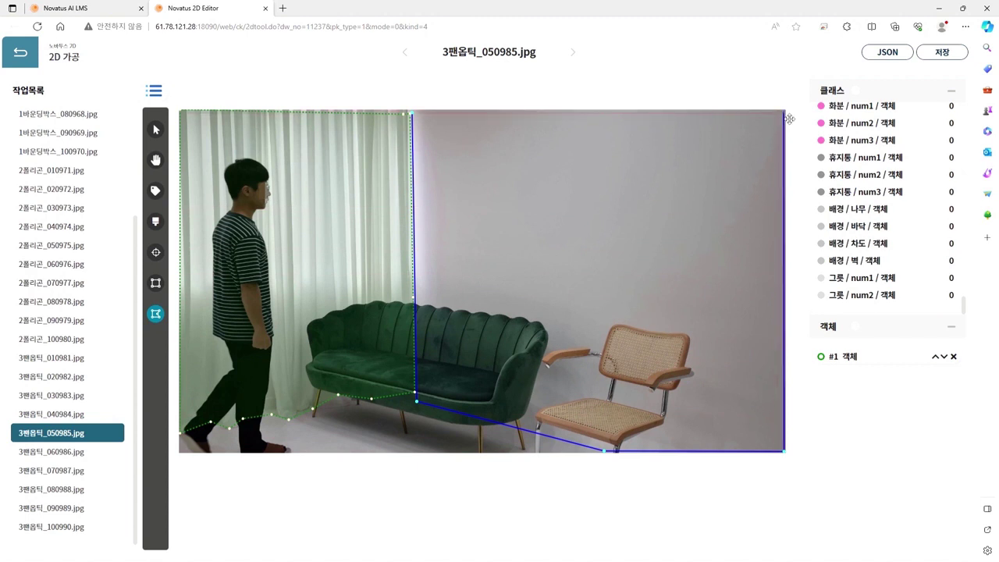
{"action": "double_click", "coordinate": [789, 118]}
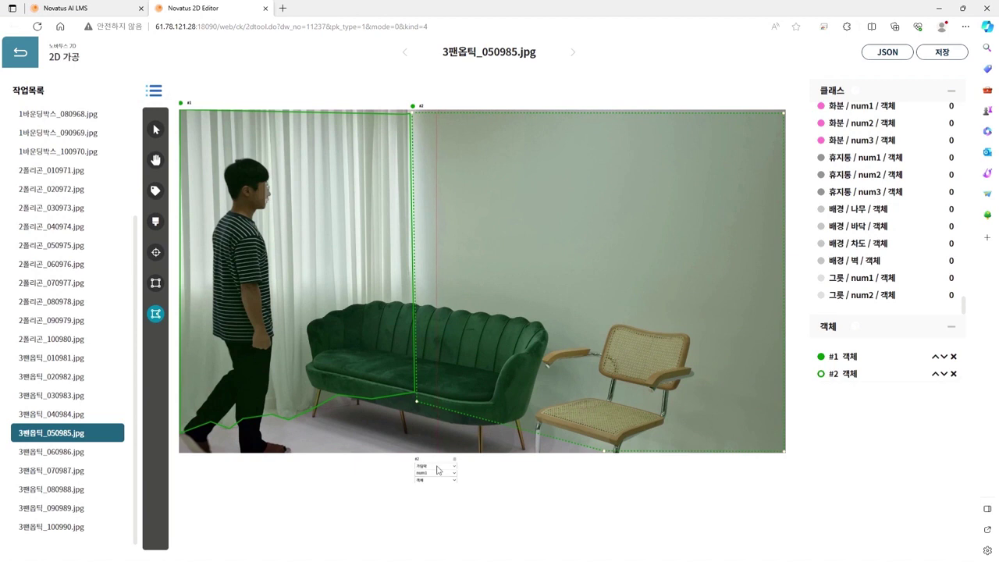
Step: Class #2 as 배경 / 벽, then trace the floor from the bottom edge along the sofa base as #3
{"action": "left_click", "coordinate": [431, 473]}
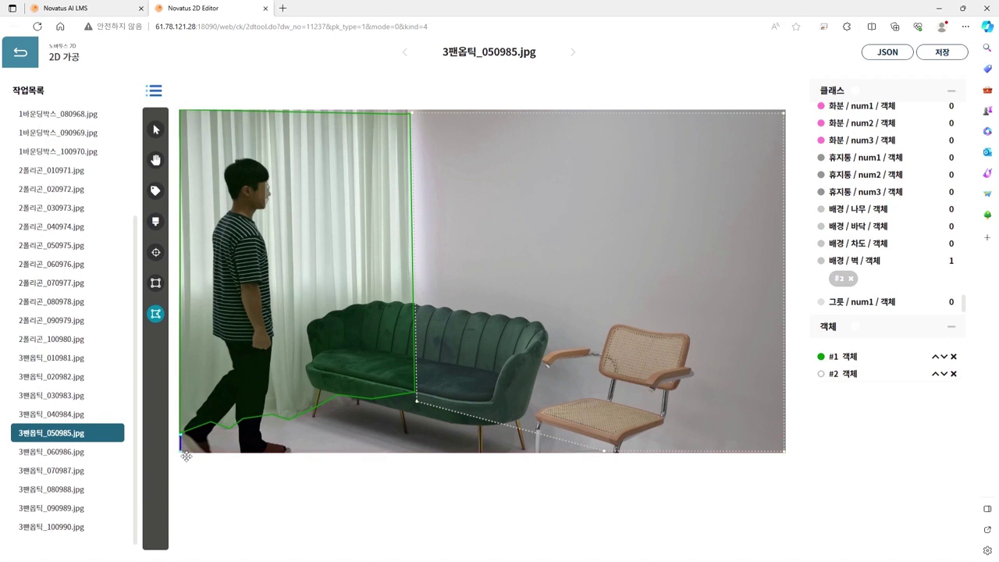
{"action": "left_click", "coordinate": [606, 452]}
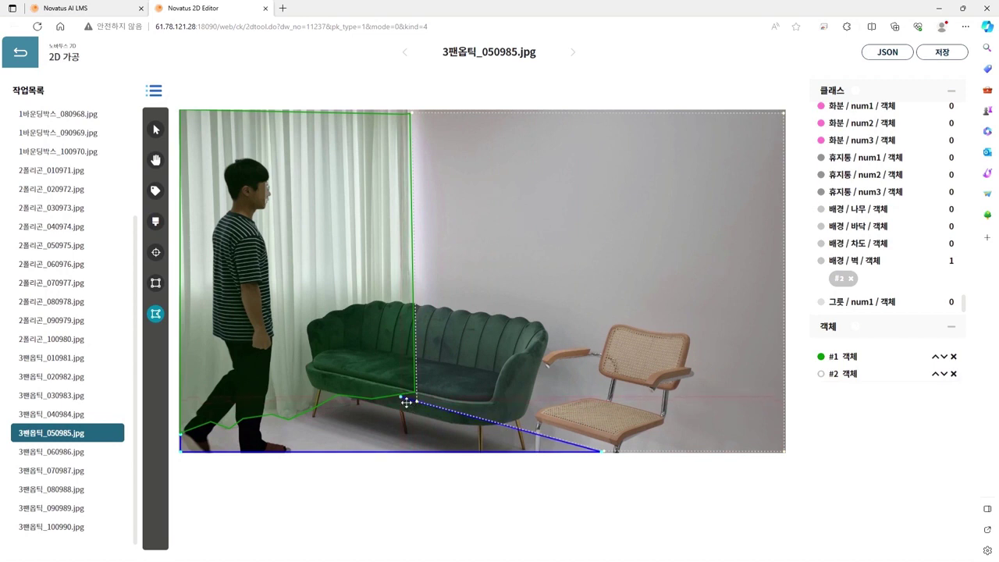
{"action": "left_click", "coordinate": [405, 400]}
{"action": "left_click", "coordinate": [337, 399]}
{"action": "left_click", "coordinate": [291, 415]}
{"action": "left_click", "coordinate": [188, 438]}
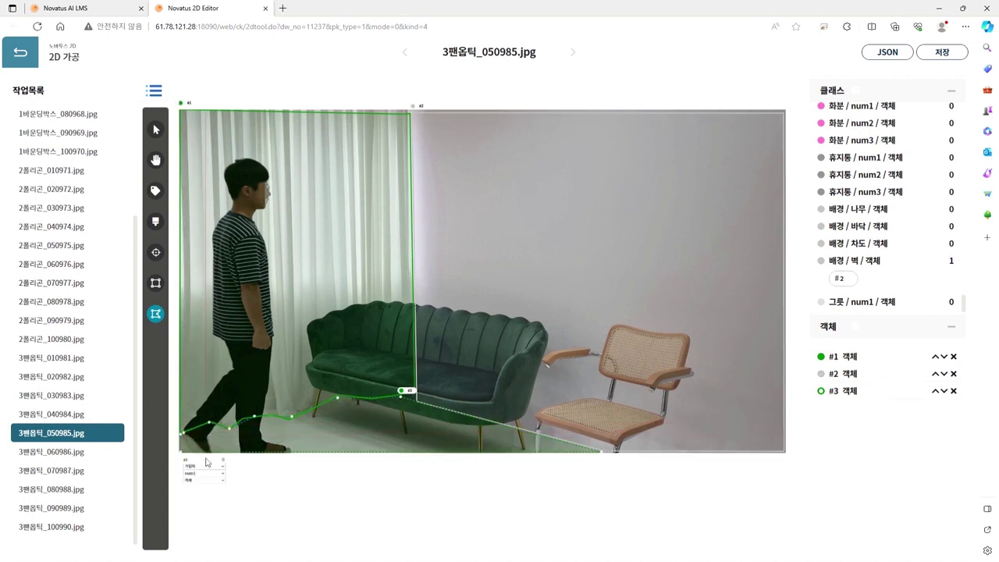
Step: Set object #3's category to 배경 and sub-class to 바닥
{"action": "left_click", "coordinate": [207, 454]}
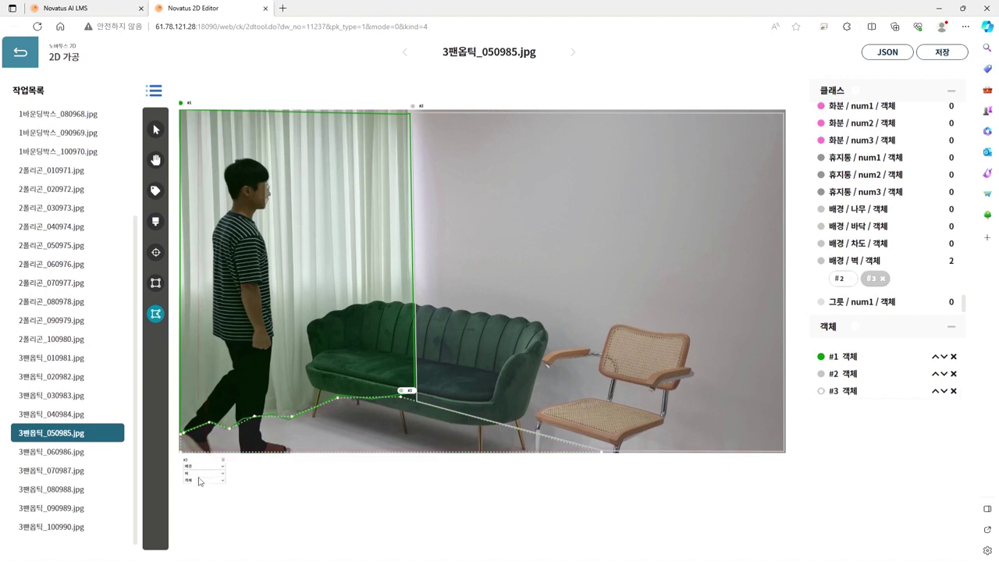
{"action": "left_click", "coordinate": [205, 503]}
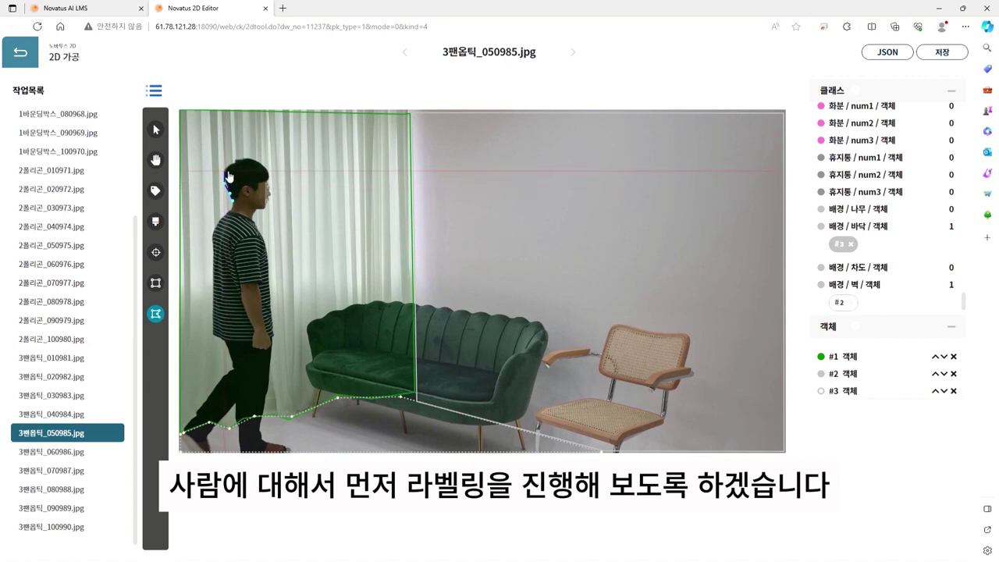
{"action": "scroll", "coordinate": [228, 187], "scroll_direction": "up", "scroll_amount": 3}
Step: Trace the person's outline over the head, down the face, neck and chest front
{"action": "left_click", "coordinate": [225, 172]}
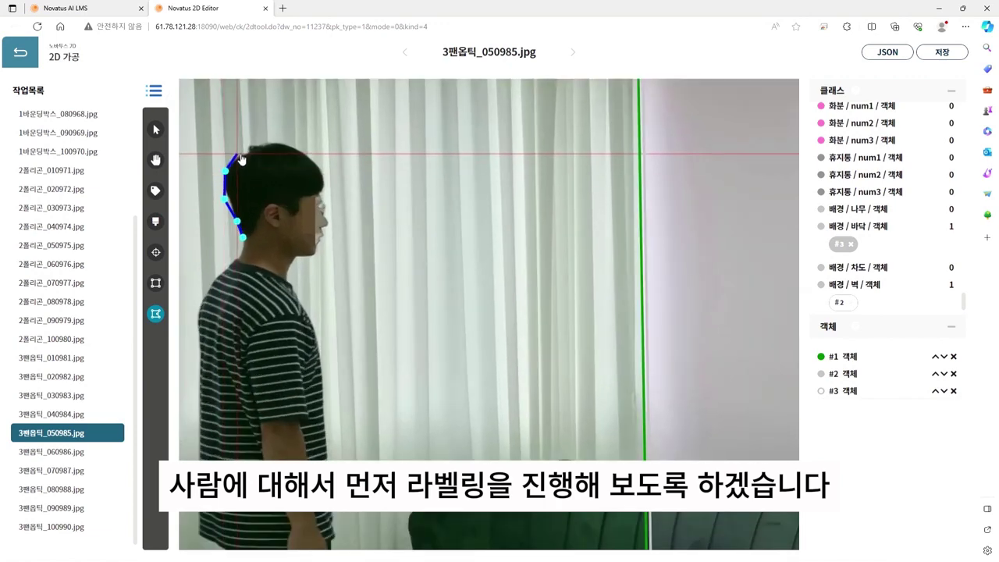
{"action": "left_click", "coordinate": [272, 142]}
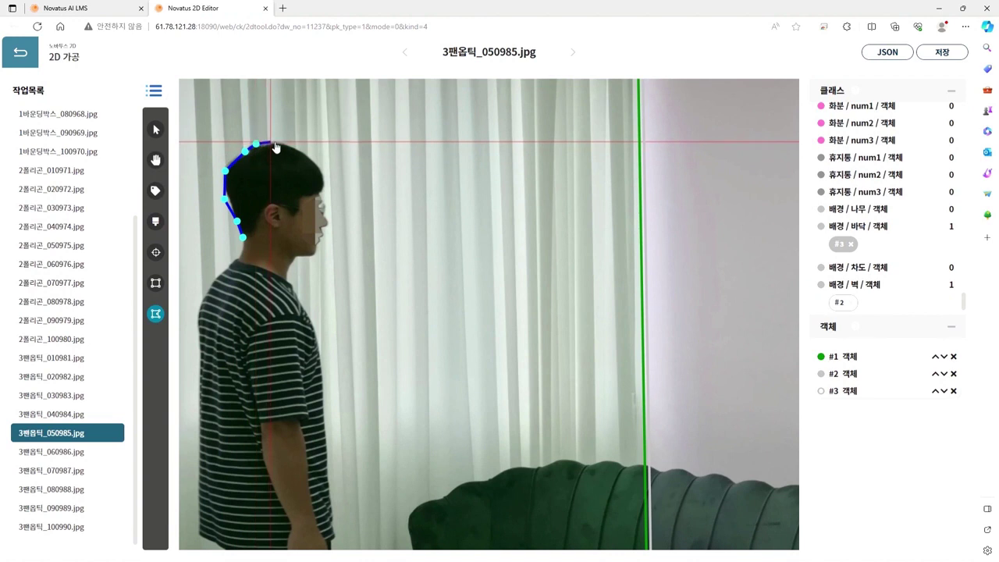
{"action": "left_click", "coordinate": [287, 146]}
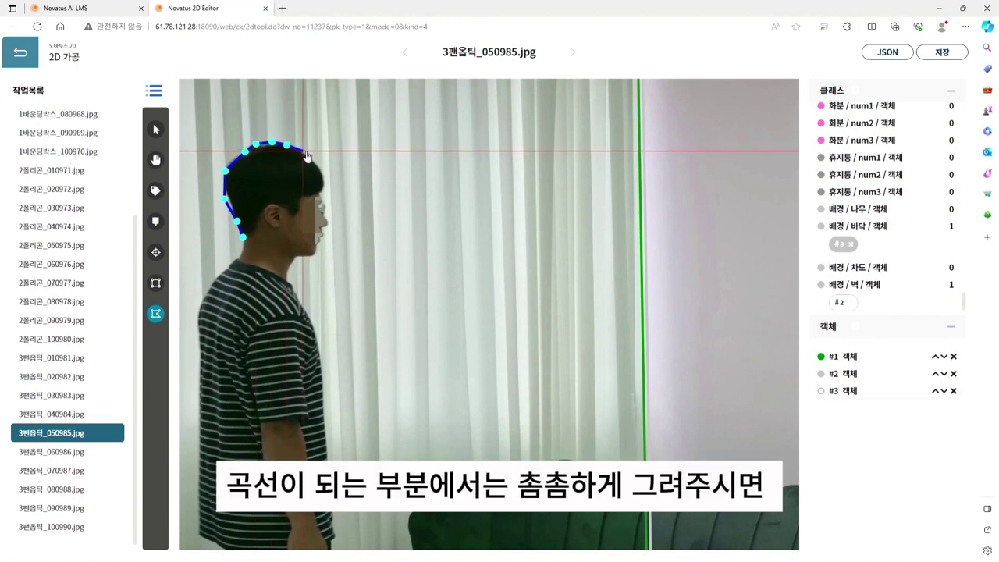
{"action": "left_click", "coordinate": [303, 152]}
{"action": "left_click", "coordinate": [316, 162]}
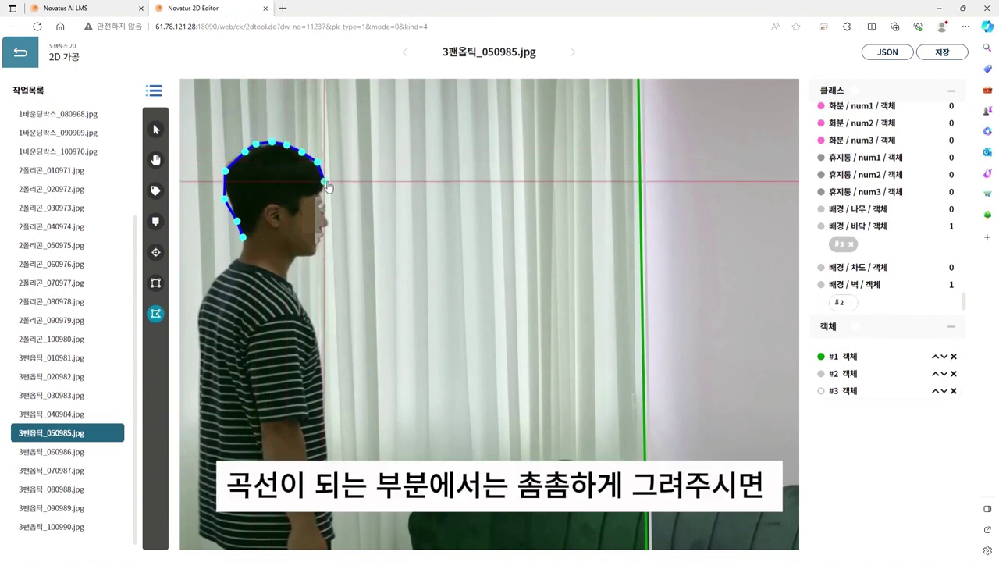
{"action": "left_click", "coordinate": [320, 180]}
{"action": "left_click", "coordinate": [320, 191]}
{"action": "left_click", "coordinate": [324, 203]}
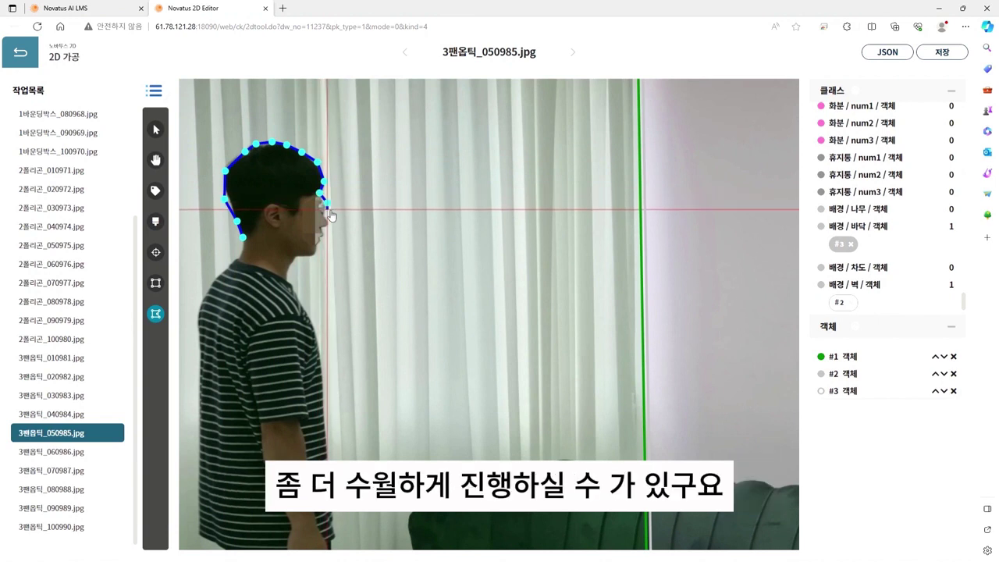
{"action": "left_click", "coordinate": [326, 214]}
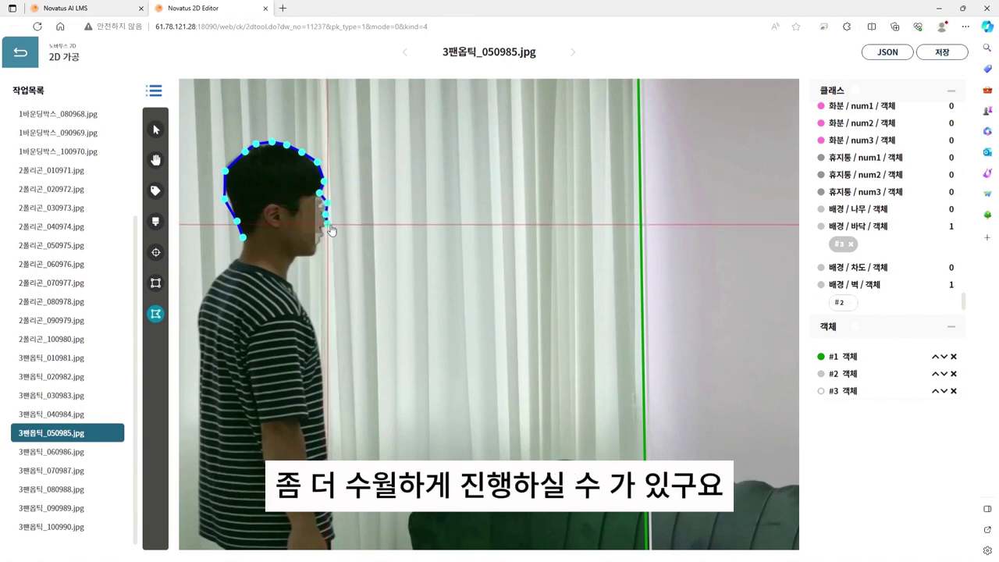
{"action": "left_click", "coordinate": [320, 227]}
{"action": "left_click", "coordinate": [321, 238]}
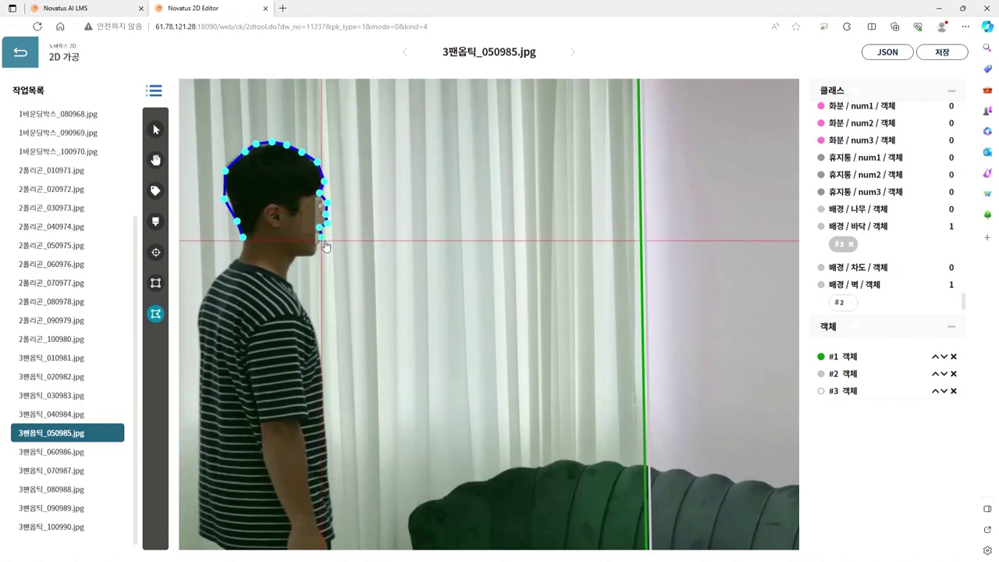
{"action": "left_click", "coordinate": [314, 255]}
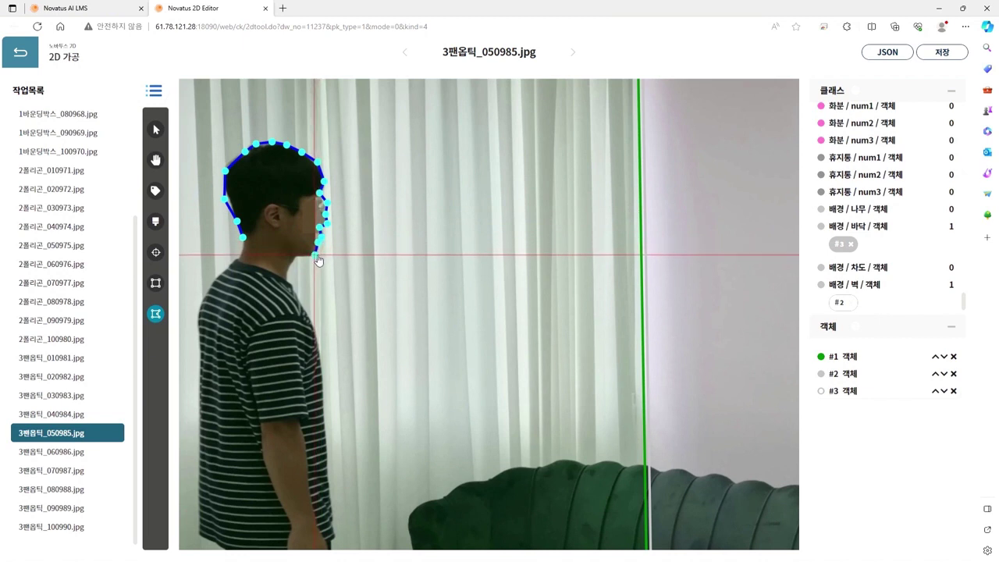
{"action": "left_click", "coordinate": [297, 256]}
{"action": "left_click", "coordinate": [288, 274]}
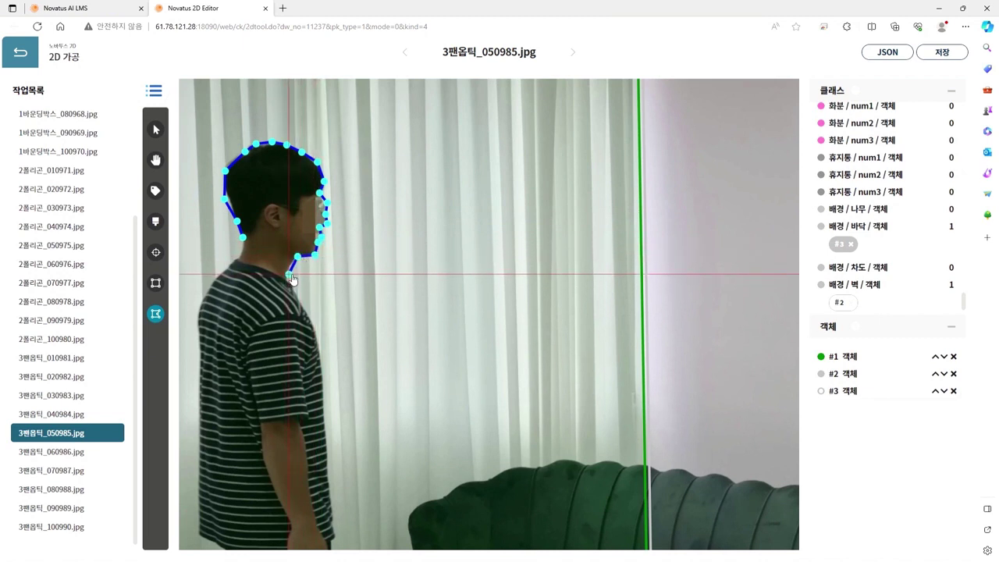
{"action": "left_click", "coordinate": [292, 286]}
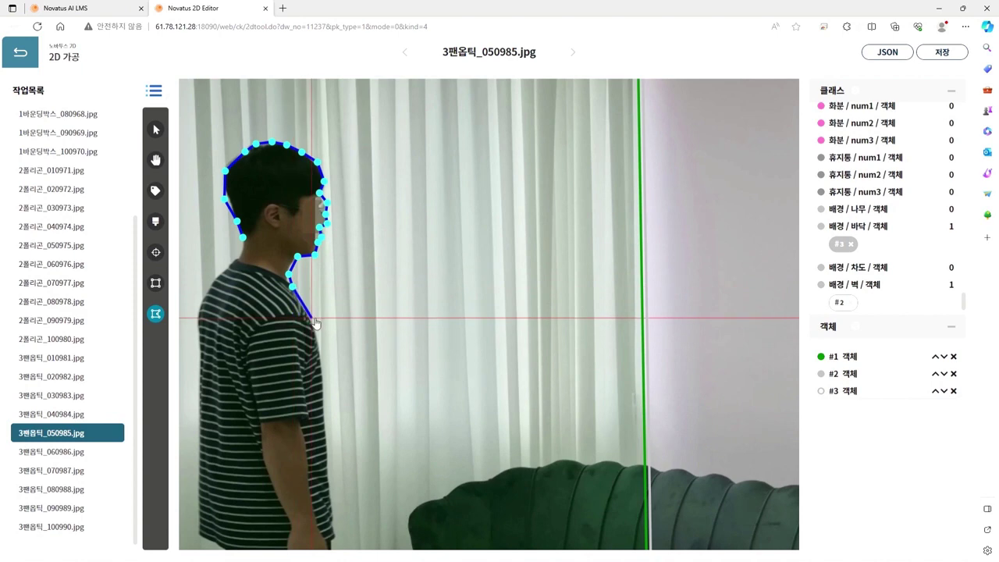
{"action": "left_click", "coordinate": [308, 317]}
{"action": "left_click", "coordinate": [320, 350]}
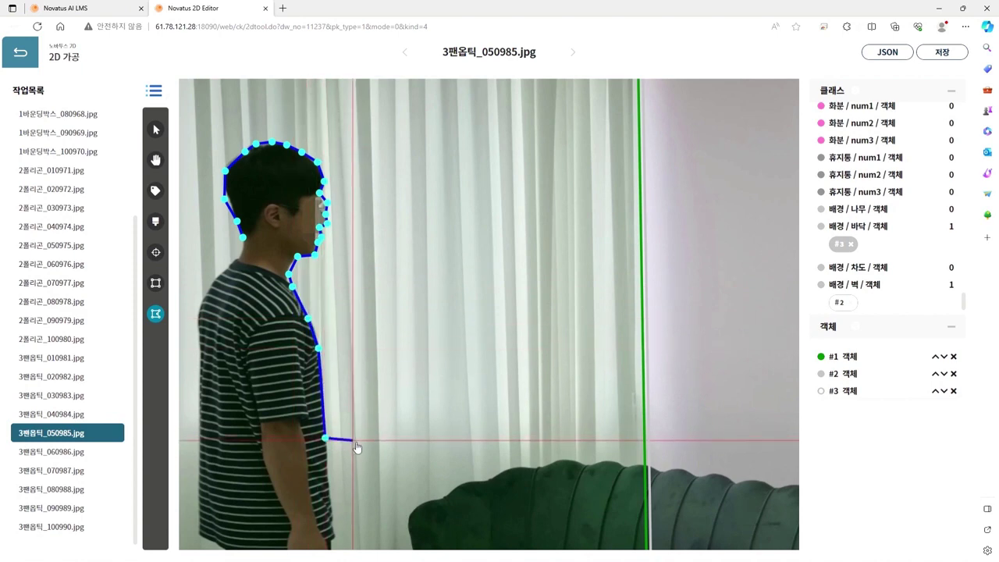
Step: Continue the outline down the shirt, front of the leg and ankle to the toe tip
{"action": "scroll", "coordinate": [352, 351], "scroll_direction": "down", "scroll_amount": 5}
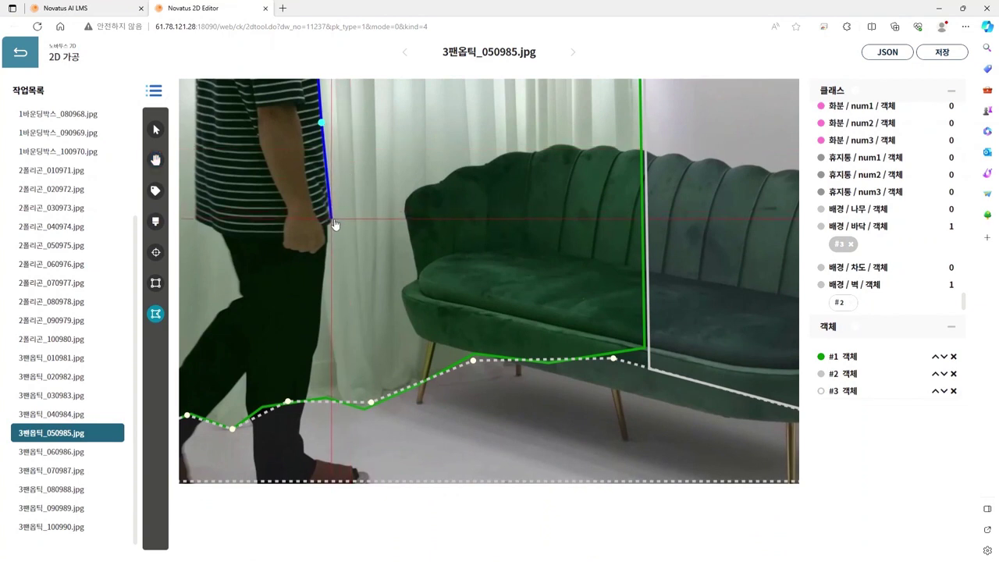
{"action": "left_click", "coordinate": [330, 220]}
{"action": "left_click", "coordinate": [326, 235]}
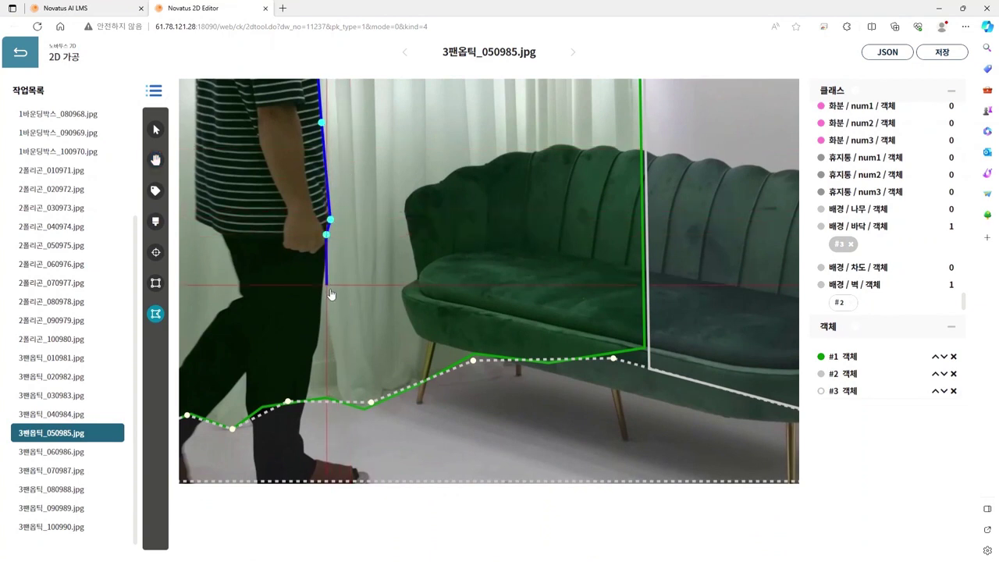
{"action": "left_click", "coordinate": [319, 319]}
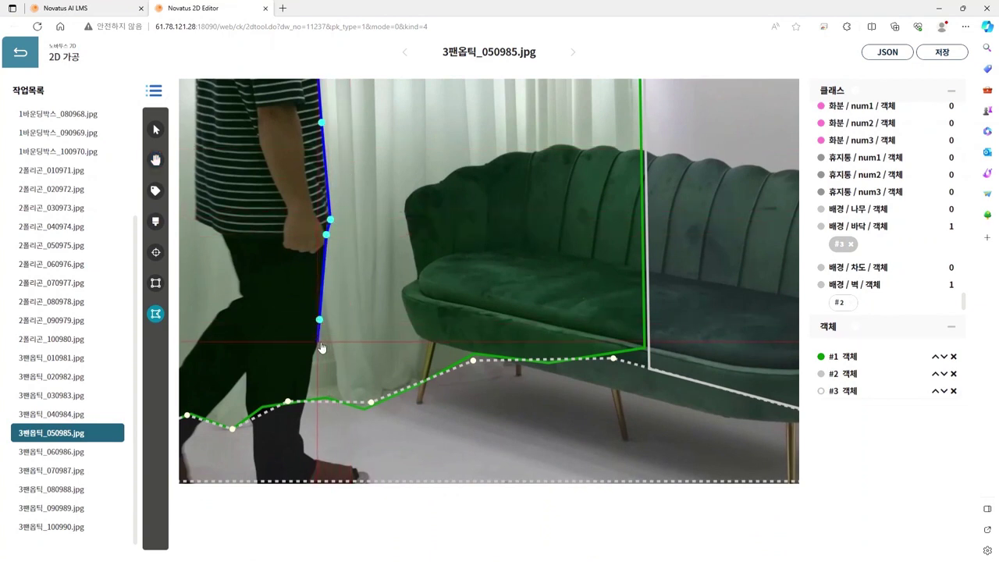
{"action": "left_click", "coordinate": [317, 341]}
{"action": "left_click", "coordinate": [312, 359]}
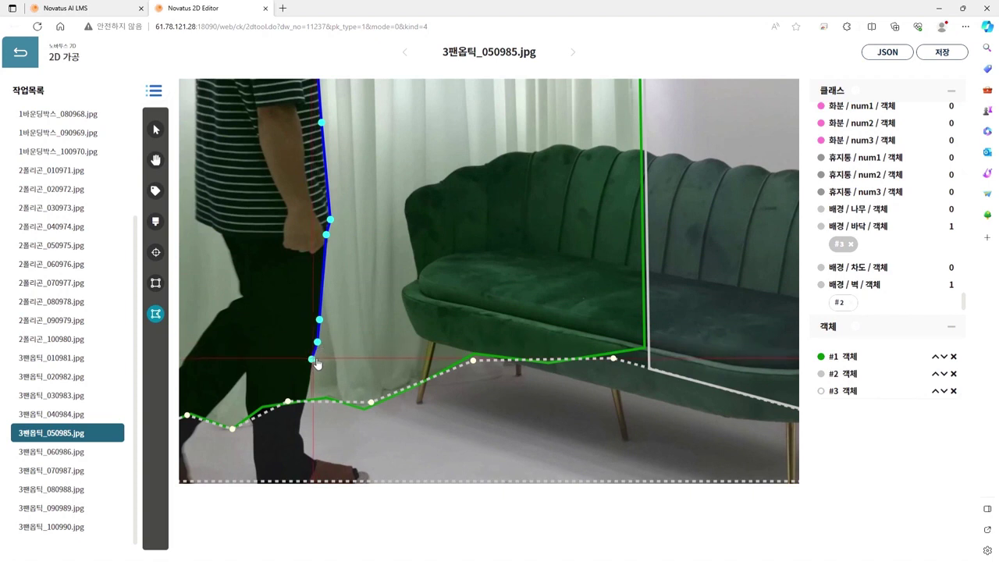
{"action": "left_click", "coordinate": [302, 422]}
{"action": "left_click", "coordinate": [301, 435]}
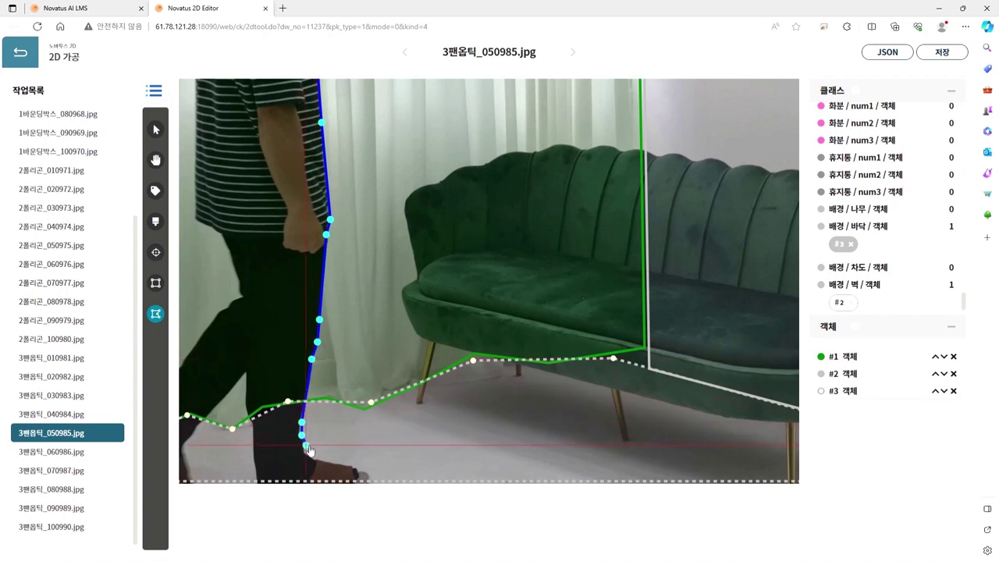
{"action": "left_click", "coordinate": [305, 445]}
{"action": "left_click", "coordinate": [311, 454]}
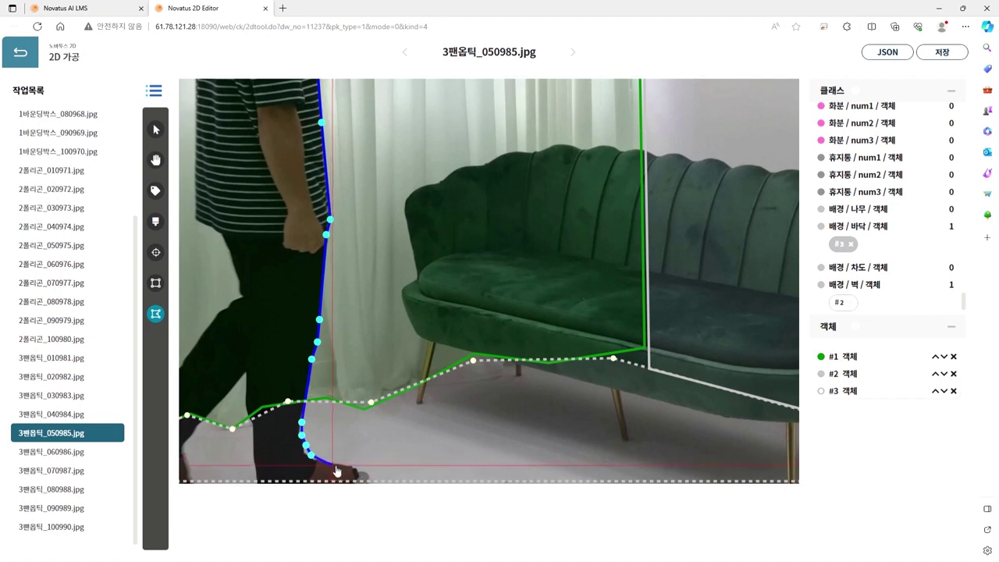
{"action": "left_click", "coordinate": [333, 465]}
{"action": "left_click", "coordinate": [353, 467]}
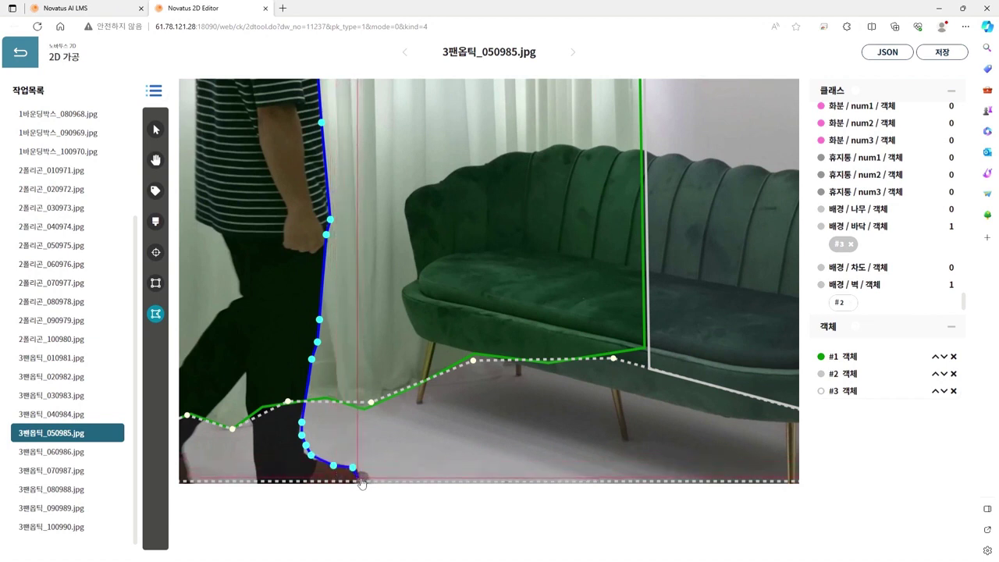
{"action": "left_click", "coordinate": [357, 477]}
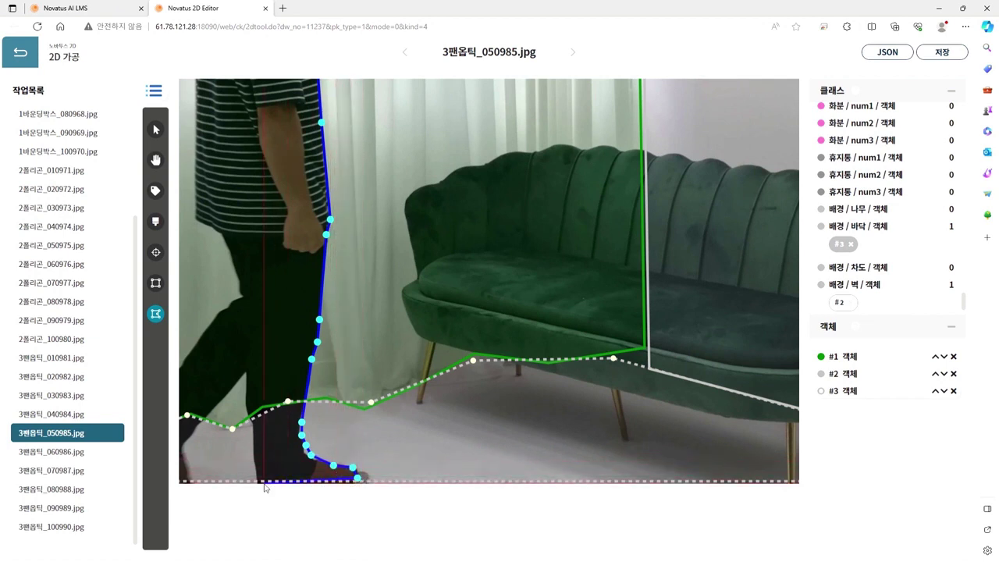
Step: Run the outline along the sole and up the back of the leg, closing polygon #4
{"action": "left_click", "coordinate": [256, 480]}
{"action": "left_click", "coordinate": [255, 461]}
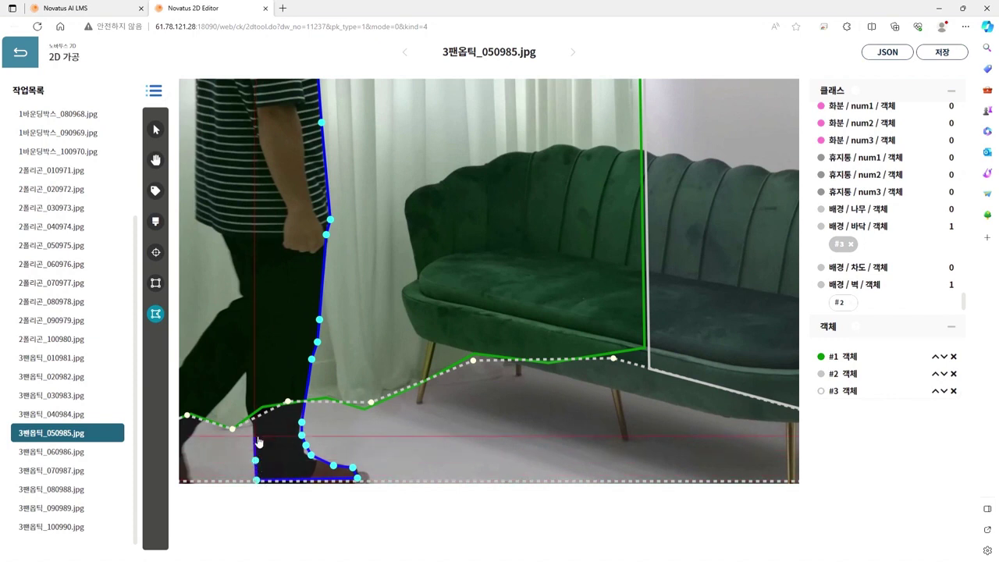
{"action": "left_click", "coordinate": [253, 434]}
{"action": "left_click", "coordinate": [252, 420]}
{"action": "left_click", "coordinate": [244, 402]}
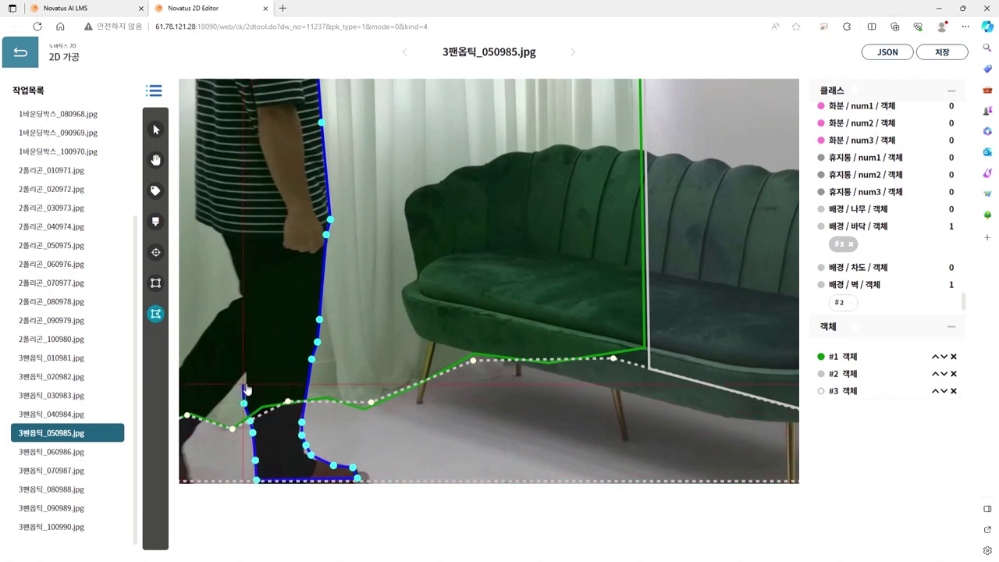
{"action": "double_click", "coordinate": [248, 374]}
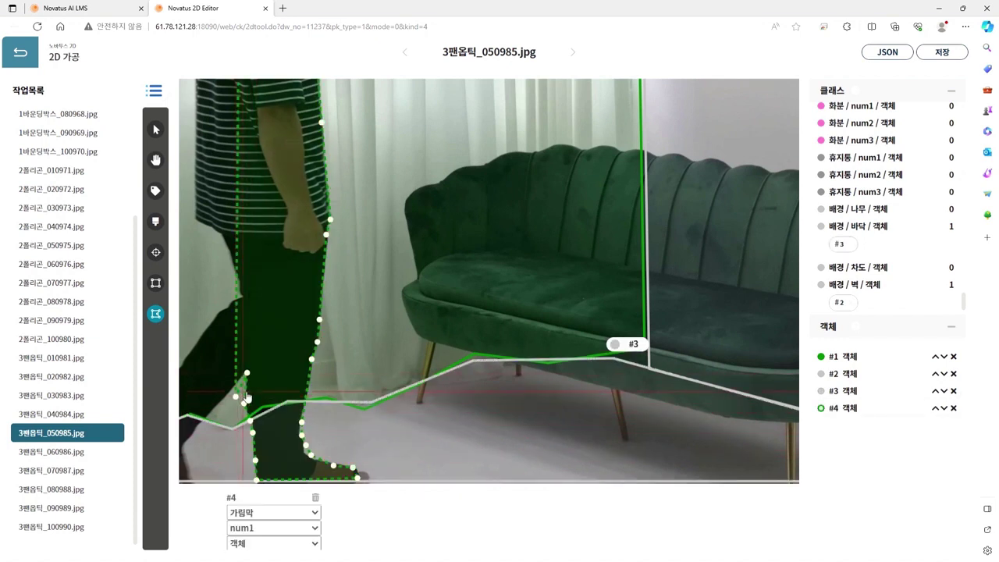
Step: Zoom out, recentre the scene, and delete the mistakenly drawn person polygon #4
{"action": "scroll", "coordinate": [315, 373], "scroll_direction": "down", "scroll_amount": 5}
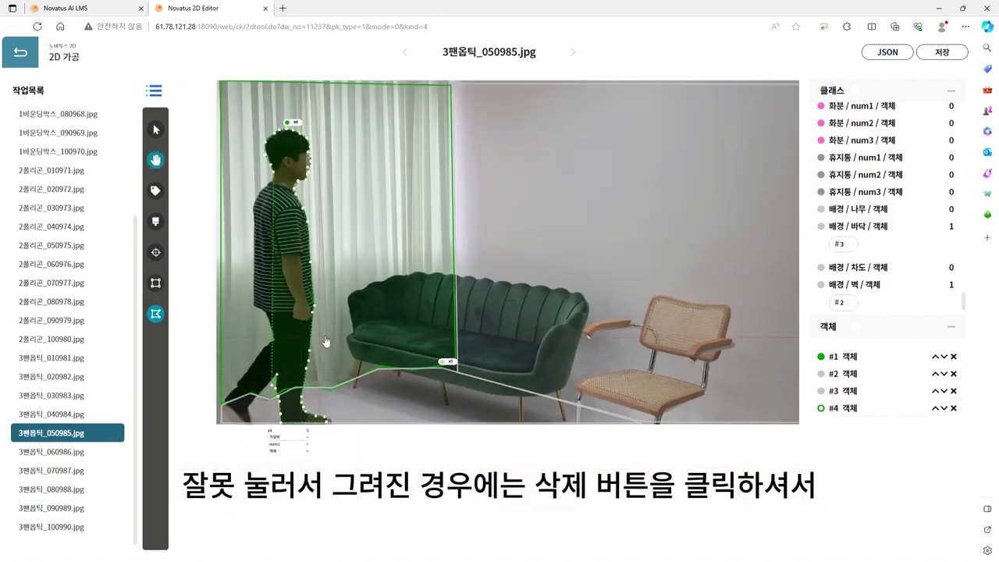
{"action": "left_click_drag", "start_coordinate": [406, 322], "coordinate": [419, 397]}
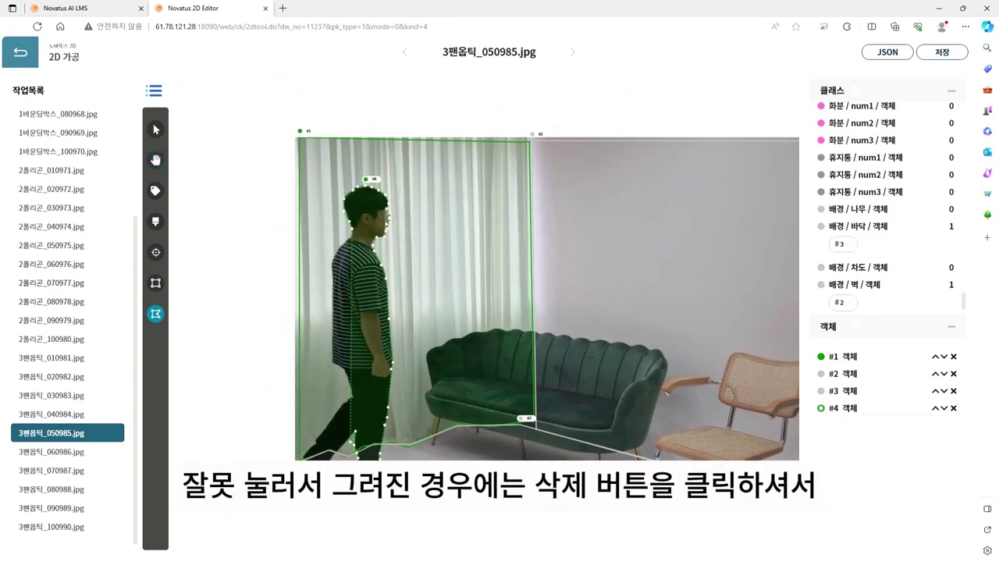
{"action": "key", "text": "Delete"}
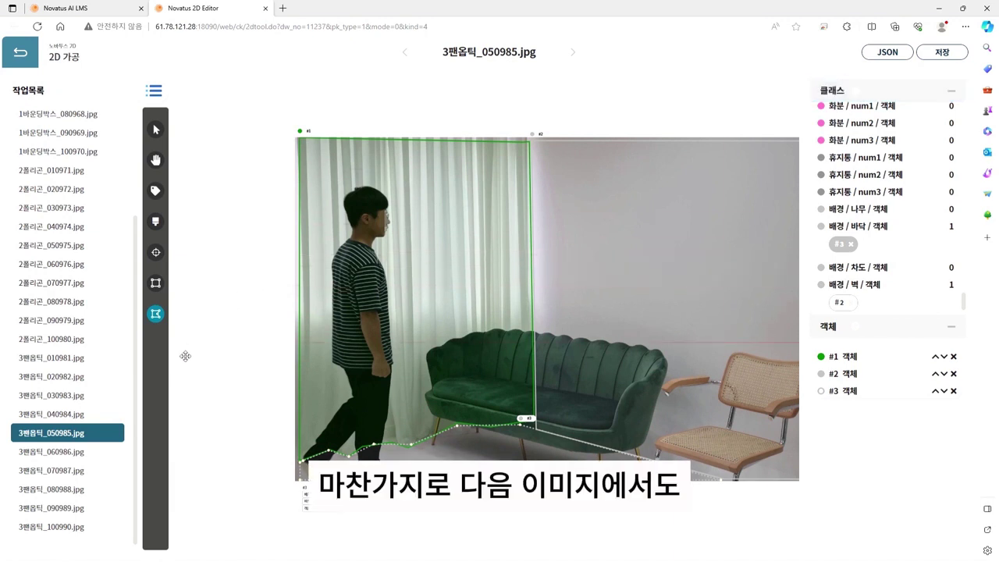
Step: Advance to the next image, then open 3팬옵틱_070987.jpg and 3팬옵틱_080988.jpg
{"action": "key", "text": "Down"}
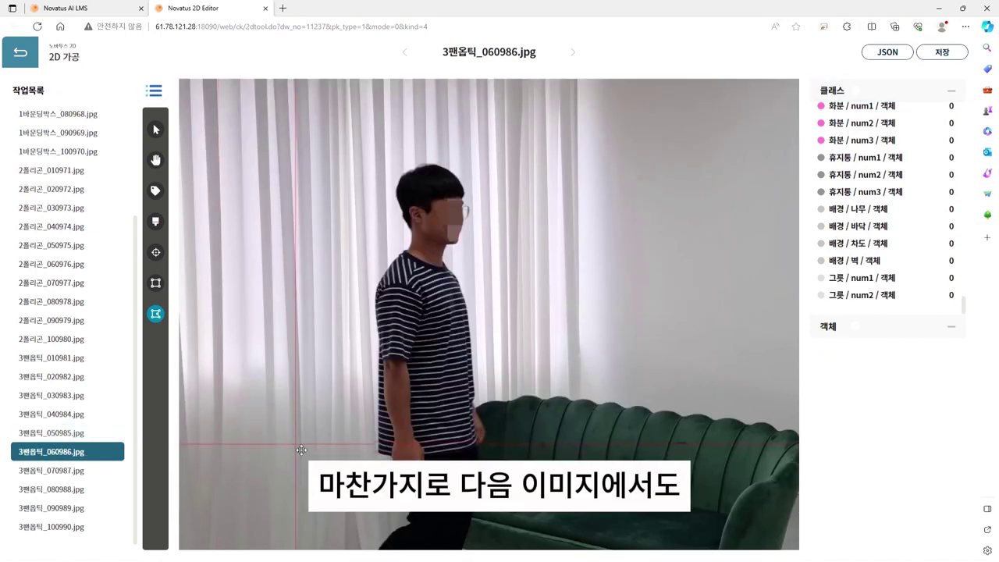
{"action": "scroll", "coordinate": [379, 334], "scroll_direction": "down", "scroll_amount": 2}
{"action": "scroll", "coordinate": [337, 361], "scroll_direction": "up", "scroll_amount": 1}
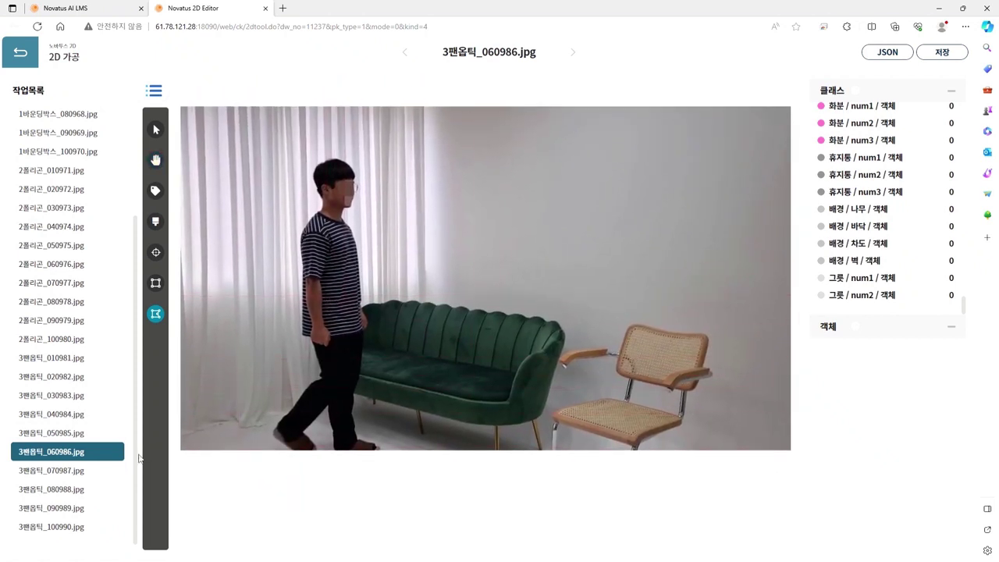
{"action": "left_click", "coordinate": [100, 468]}
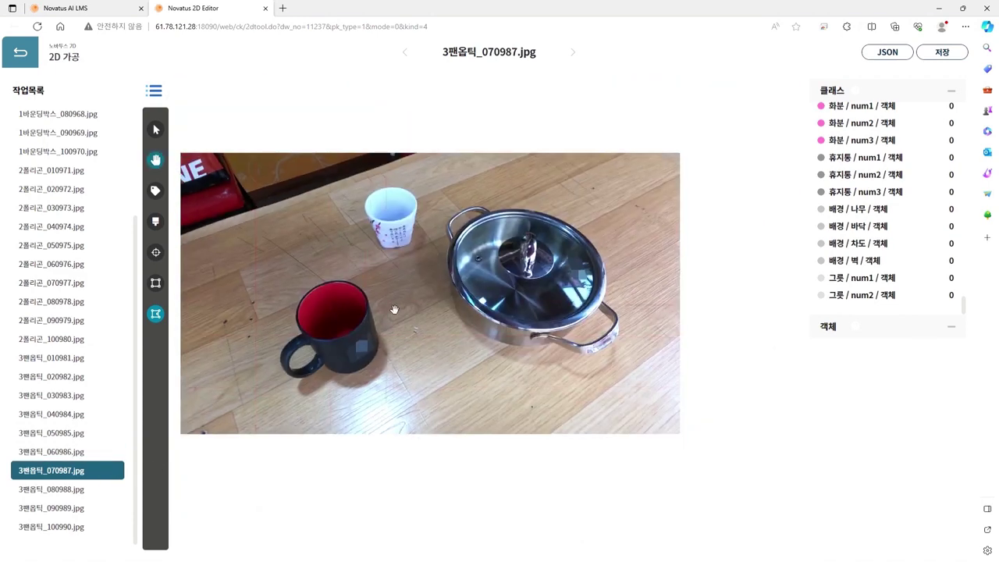
{"action": "left_click_drag", "start_coordinate": [394, 310], "coordinate": [400, 350]}
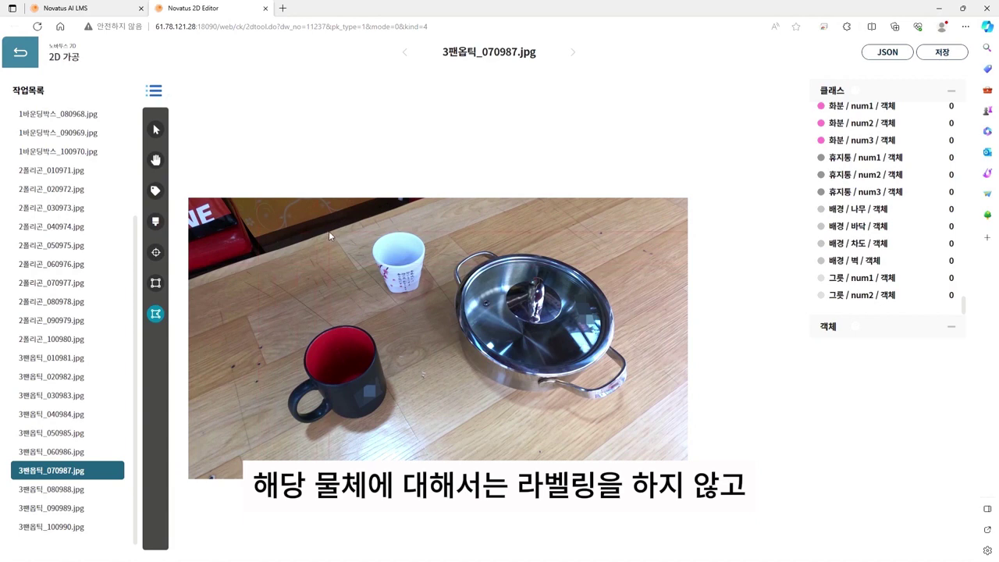
{"action": "left_click", "coordinate": [72, 489]}
Step: Open 3팬옵틱_090989.jpg, briefly check 3팬옵틱_100990, and zoom out to see the whole desk-and-piano photo
{"action": "left_click", "coordinate": [82, 509]}
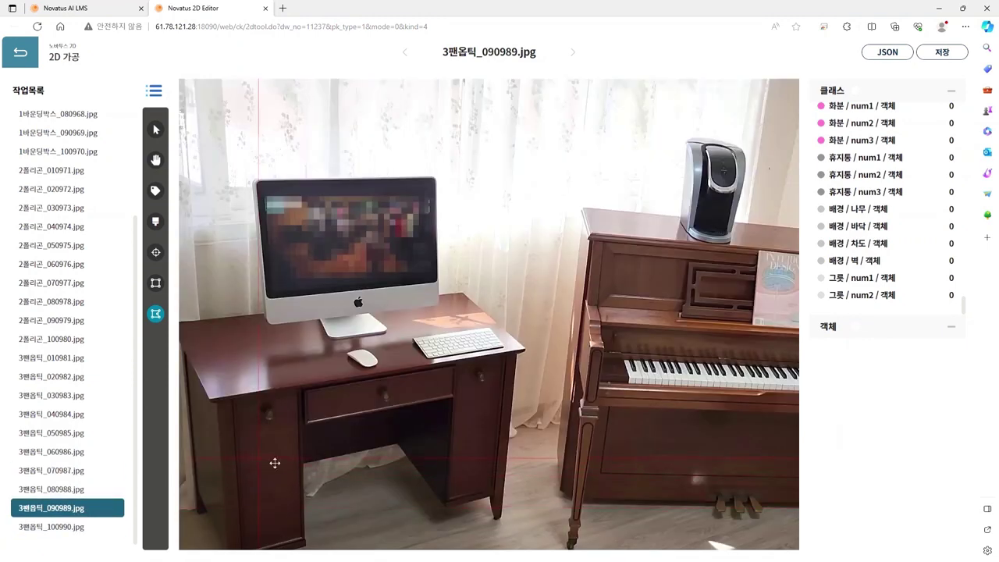
{"action": "key", "text": "h"}
{"action": "scroll", "coordinate": [435, 419], "scroll_direction": "down", "scroll_amount": 3}
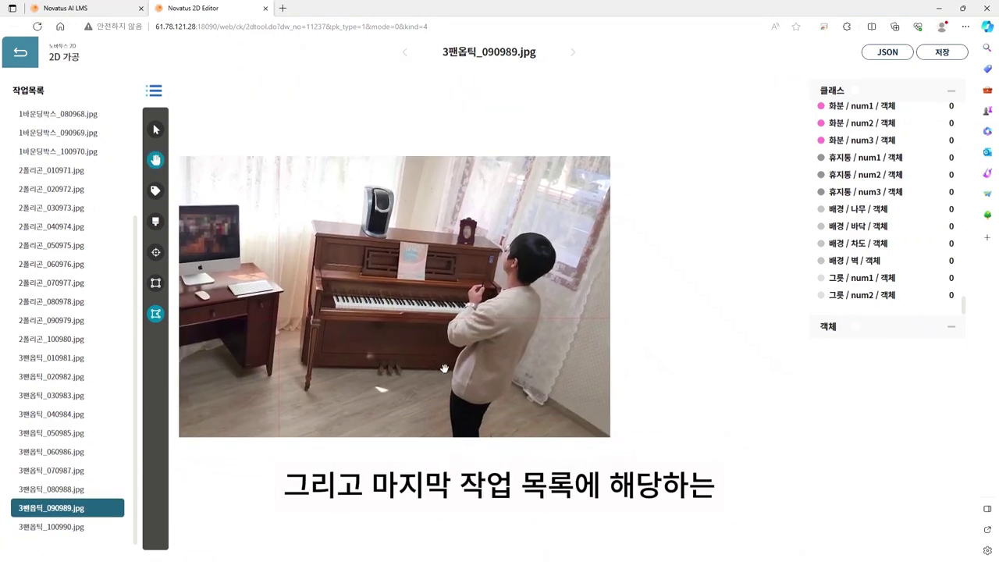
{"action": "left_click_drag", "start_coordinate": [526, 375], "coordinate": [546, 375]}
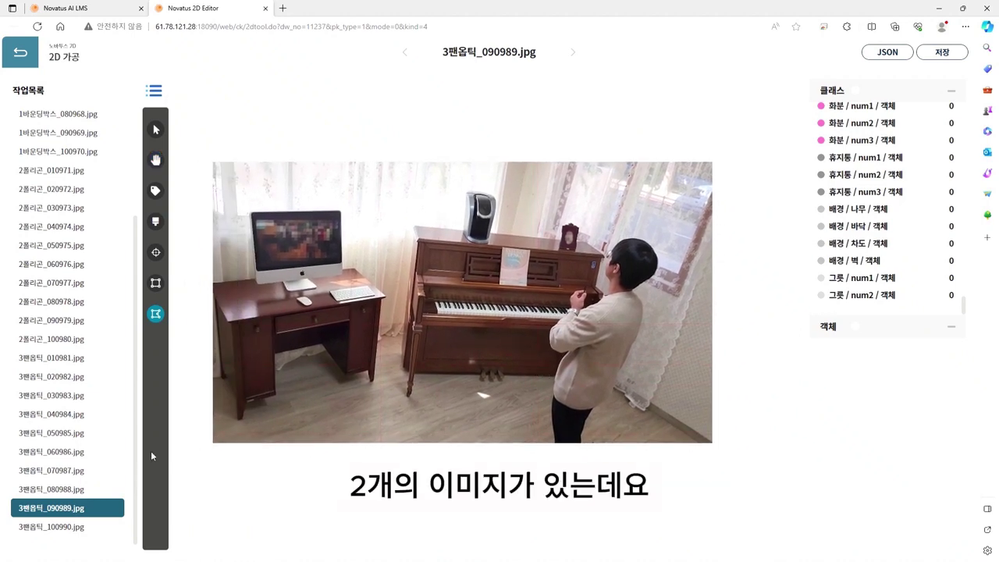
{"action": "left_click", "coordinate": [71, 528]}
{"action": "left_click", "coordinate": [81, 513]}
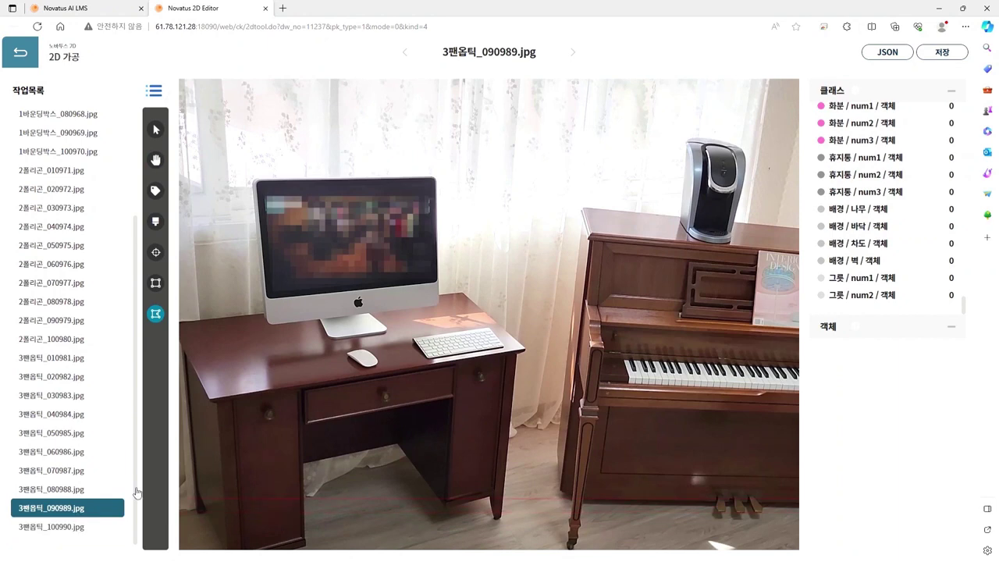
{"action": "key", "text": "h"}
{"action": "scroll", "coordinate": [439, 373], "scroll_direction": "down", "scroll_amount": 3}
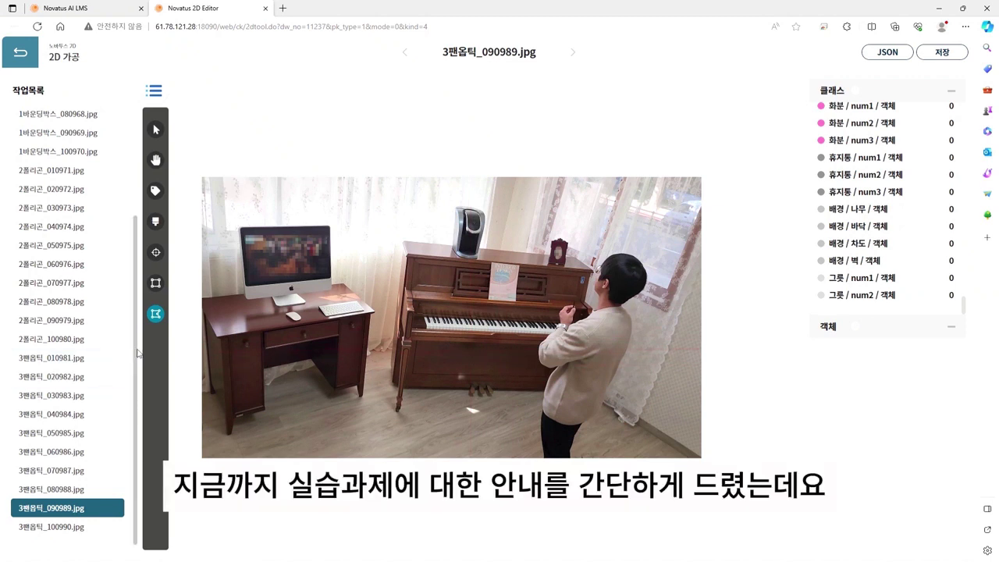
{"action": "scroll", "coordinate": [133, 327], "scroll_direction": "up", "scroll_amount": 3}
Step: Browse the 1바운딩박스 images one by one from 010961 through 090969
{"action": "left_click", "coordinate": [125, 238]}
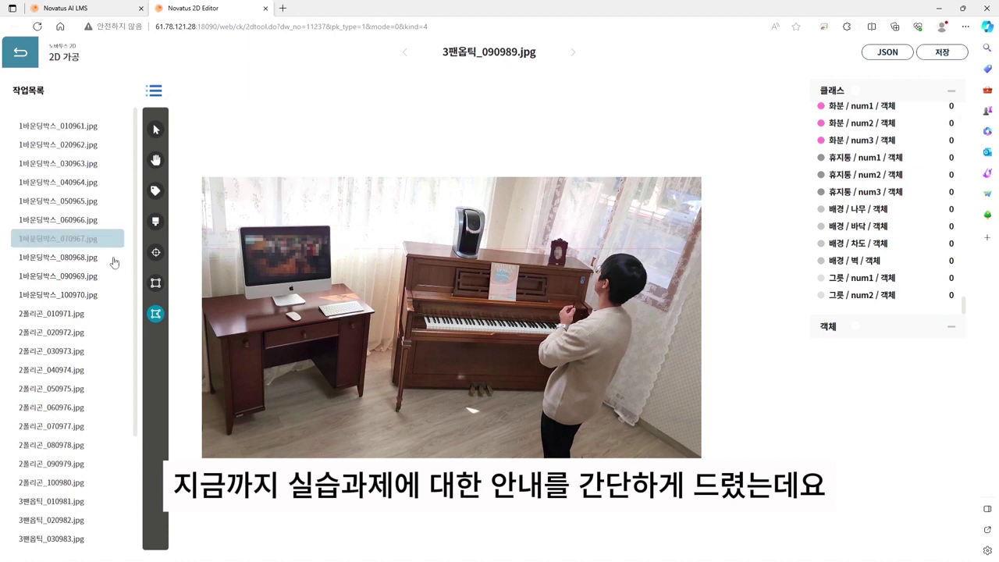
{"action": "left_click", "coordinate": [84, 295]}
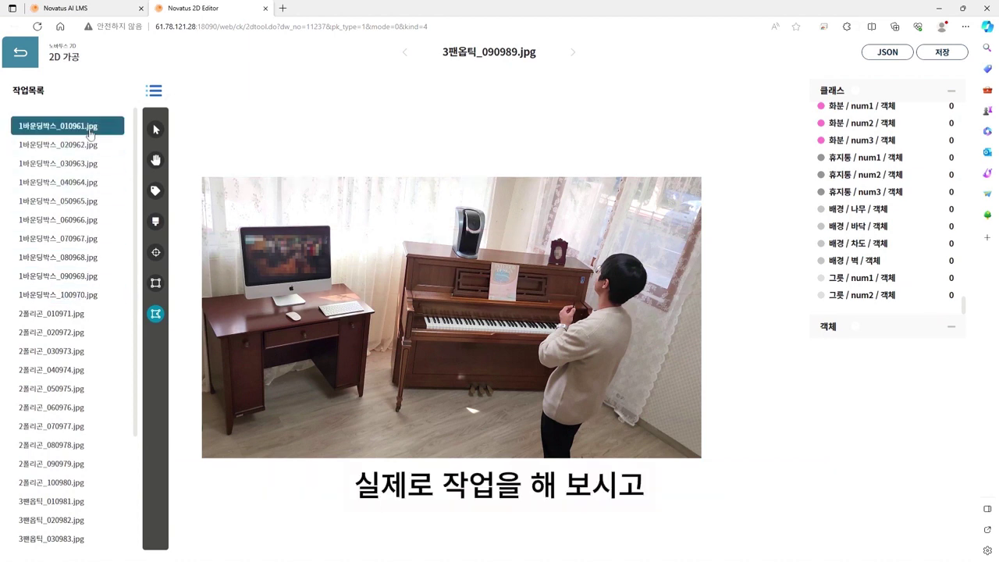
{"action": "left_click", "coordinate": [90, 126]}
{"action": "left_click", "coordinate": [97, 148]}
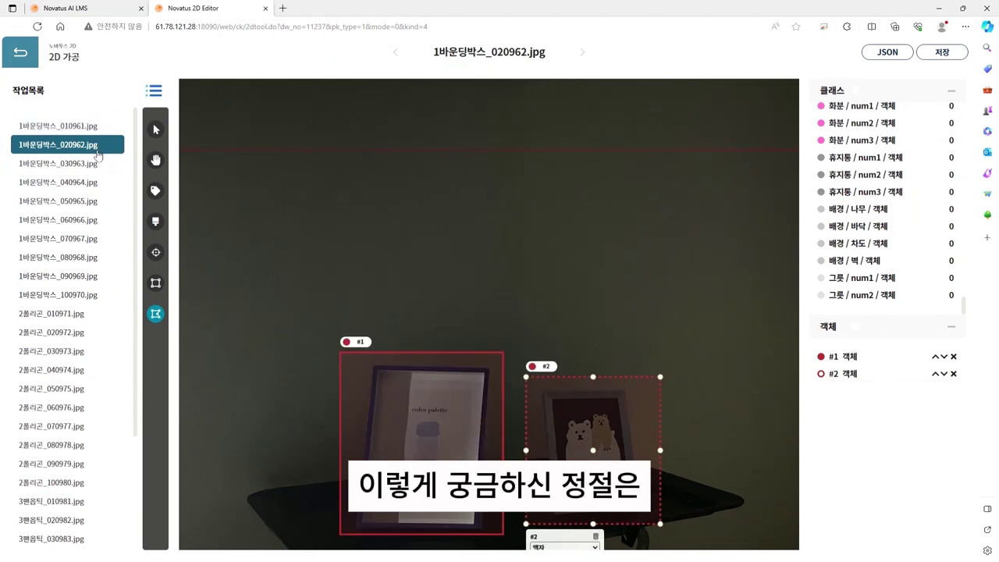
{"action": "left_click", "coordinate": [92, 164]}
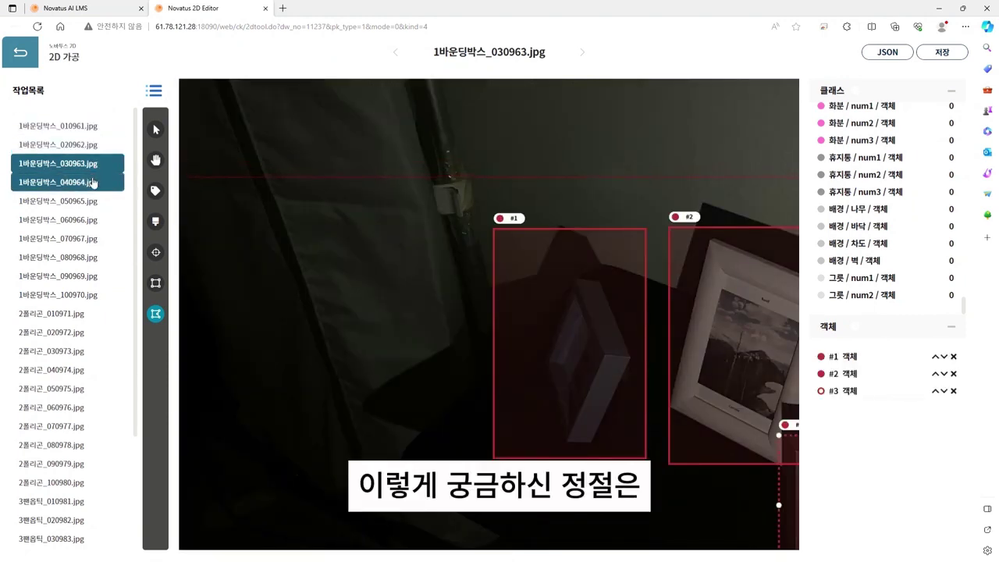
{"action": "left_click", "coordinate": [92, 184]}
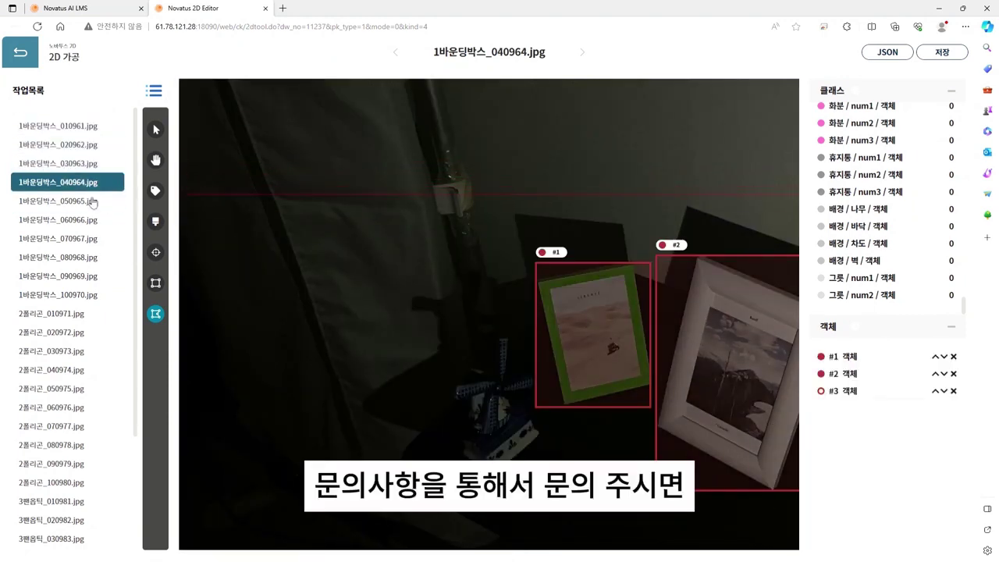
{"action": "left_click", "coordinate": [92, 201]}
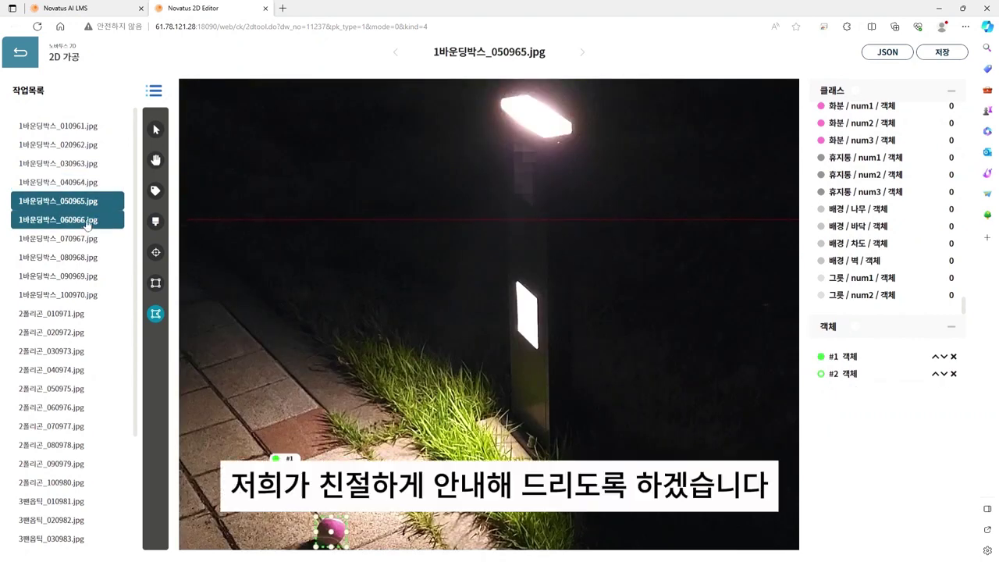
{"action": "left_click", "coordinate": [88, 220]}
{"action": "left_click", "coordinate": [88, 239]}
{"action": "left_click", "coordinate": [89, 258]}
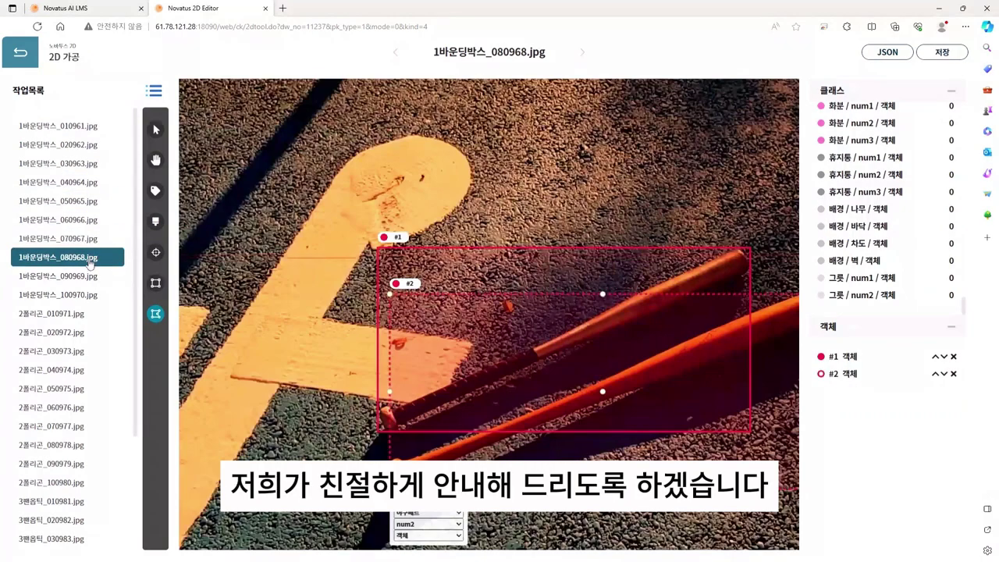
{"action": "left_click", "coordinate": [102, 276]}
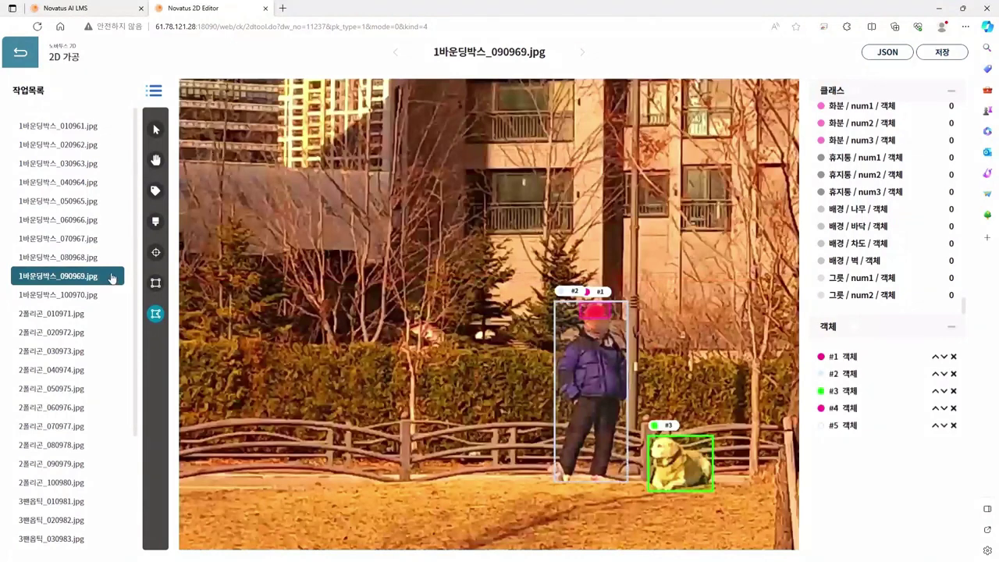